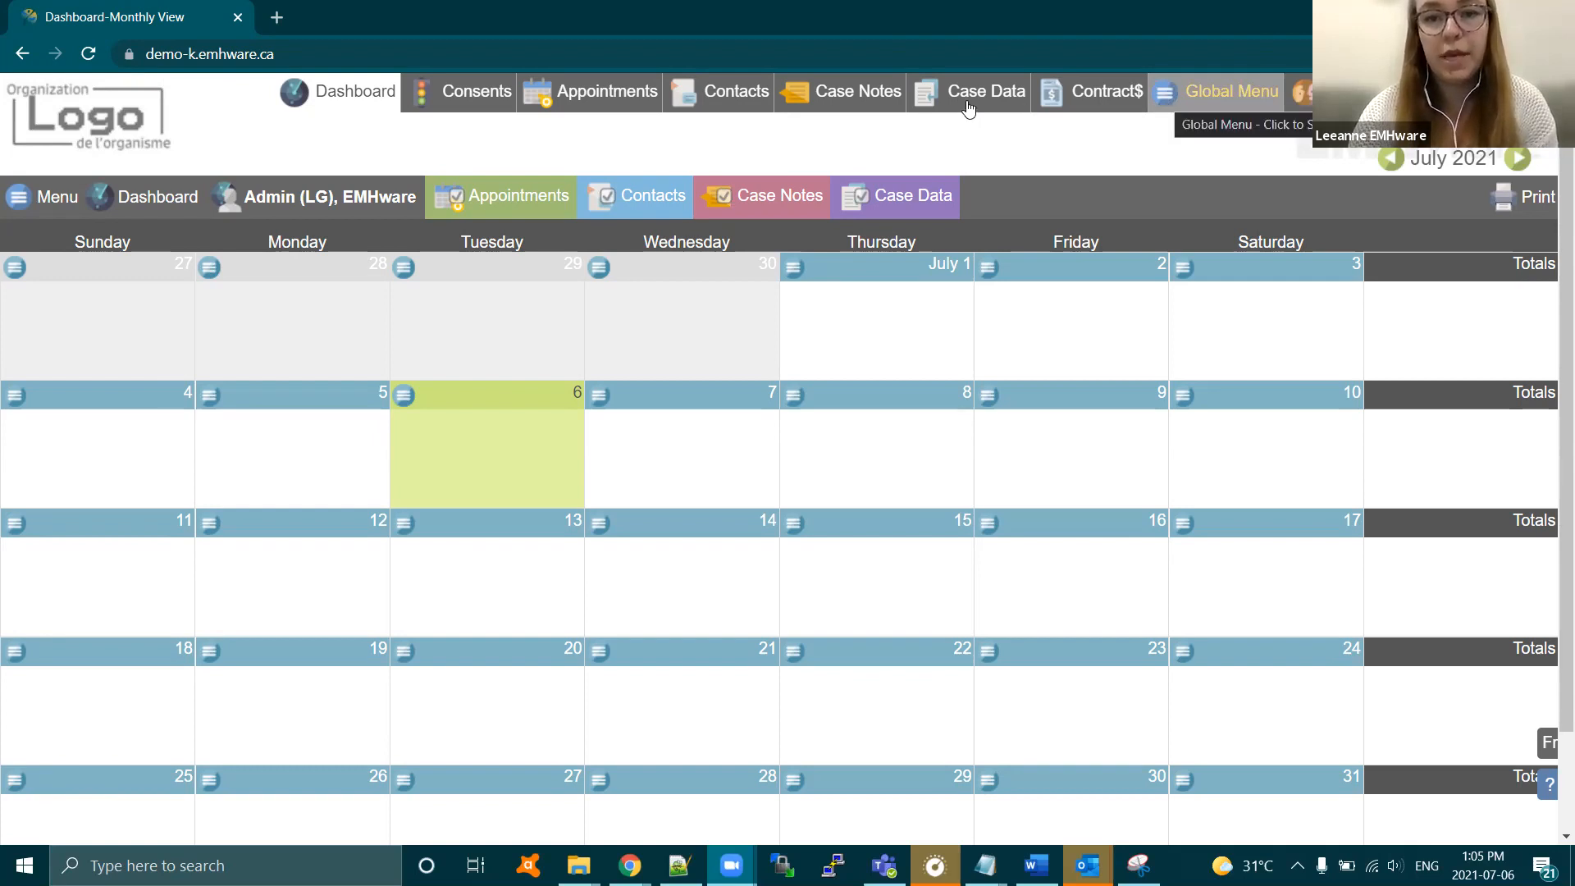
- Open Goal Planning and run a search for all goal plans with the default filters reset
click(1176, 96)
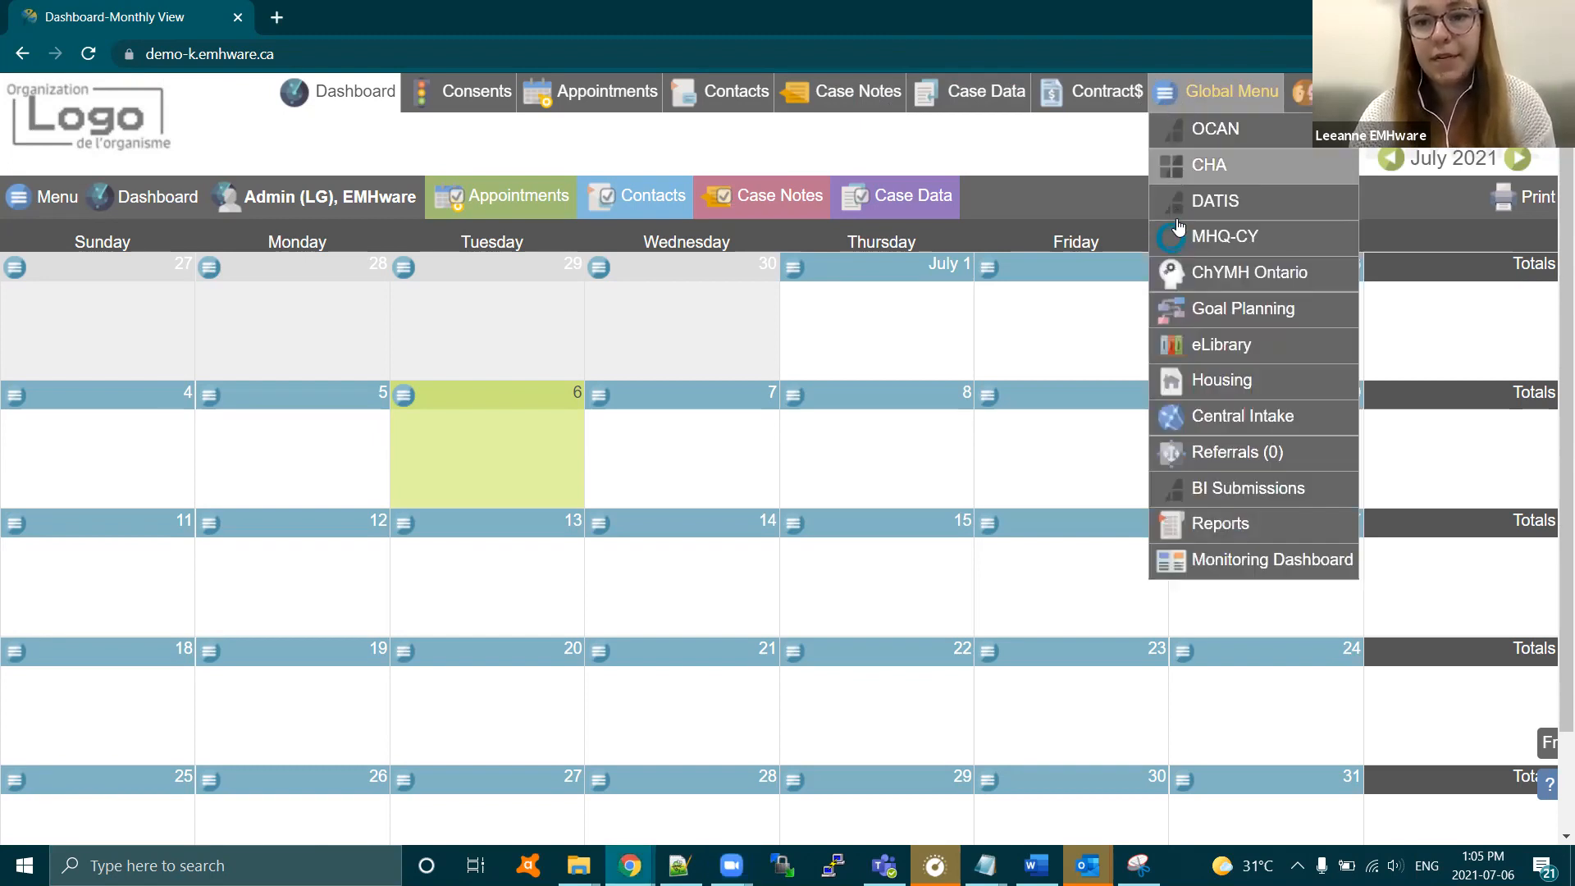
click(1187, 318)
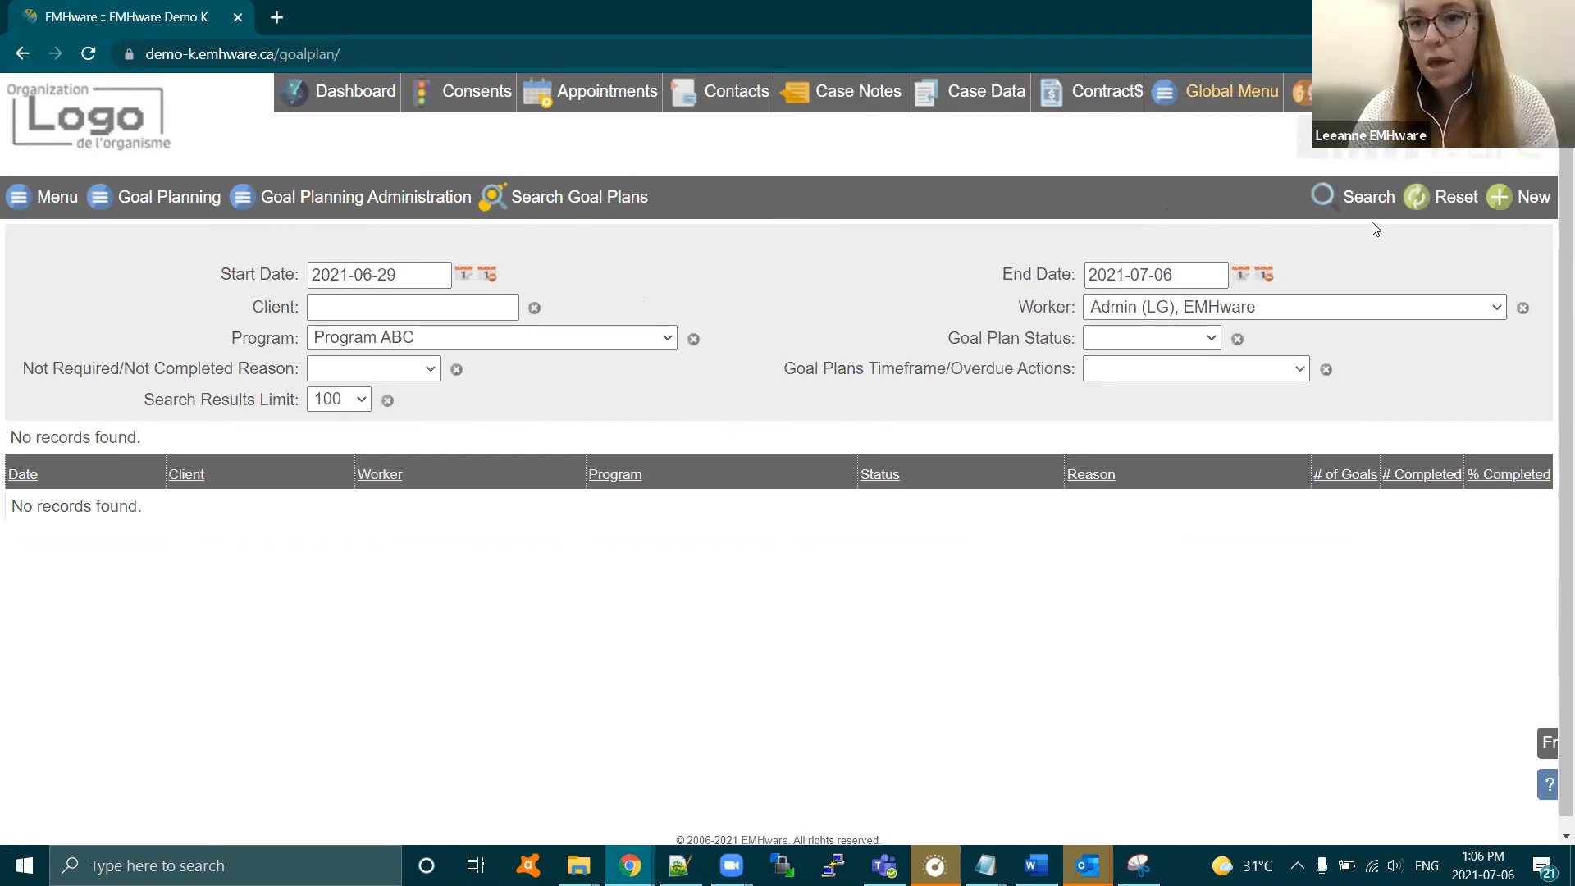
click(1432, 213)
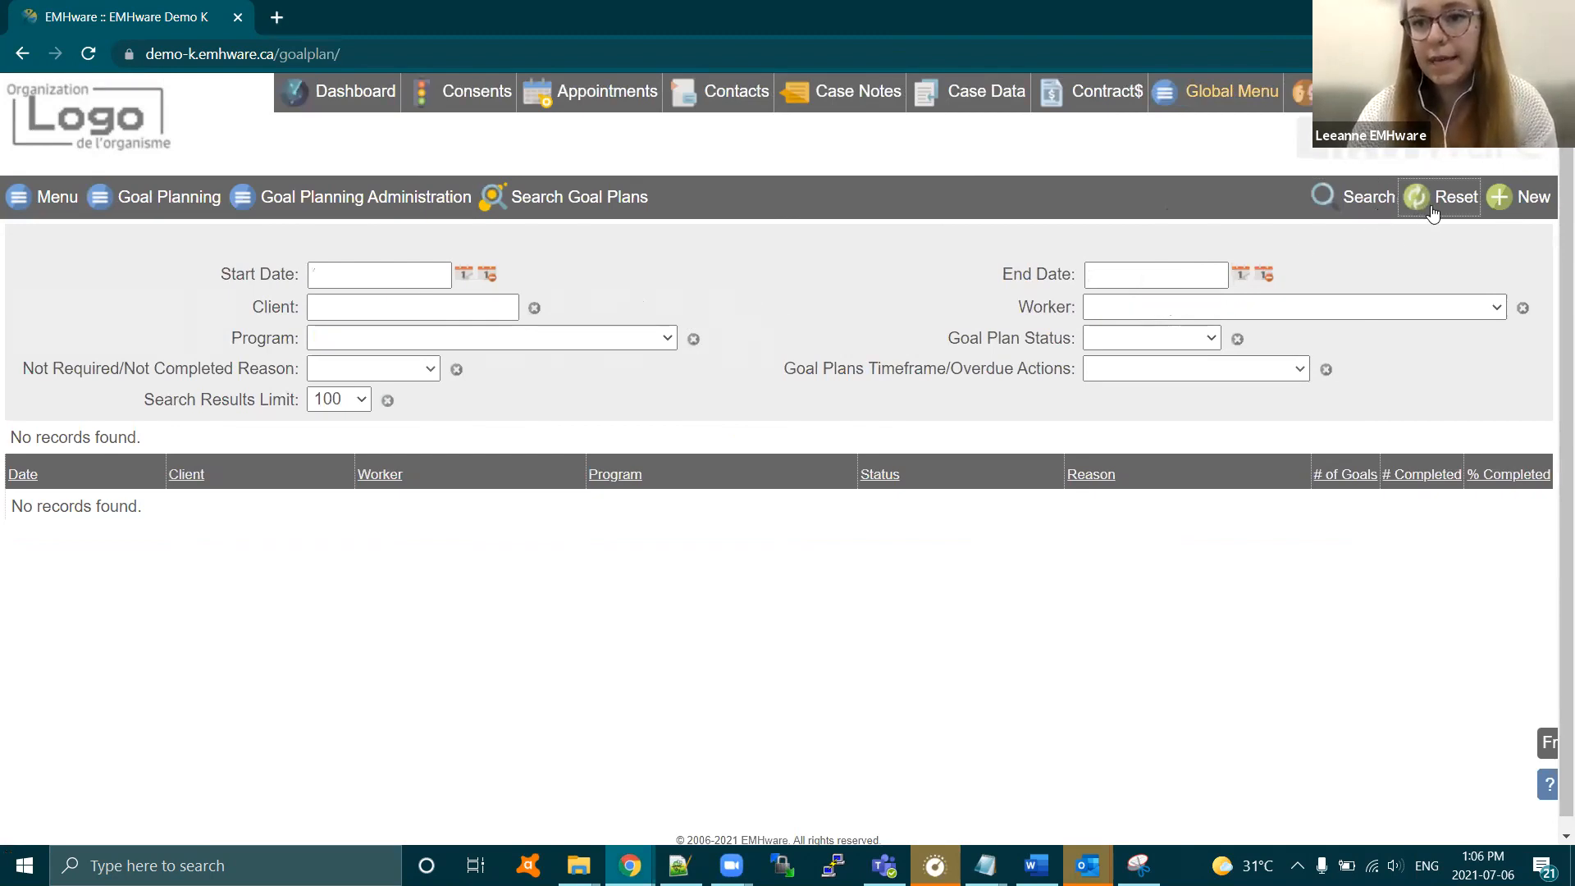
click(1380, 199)
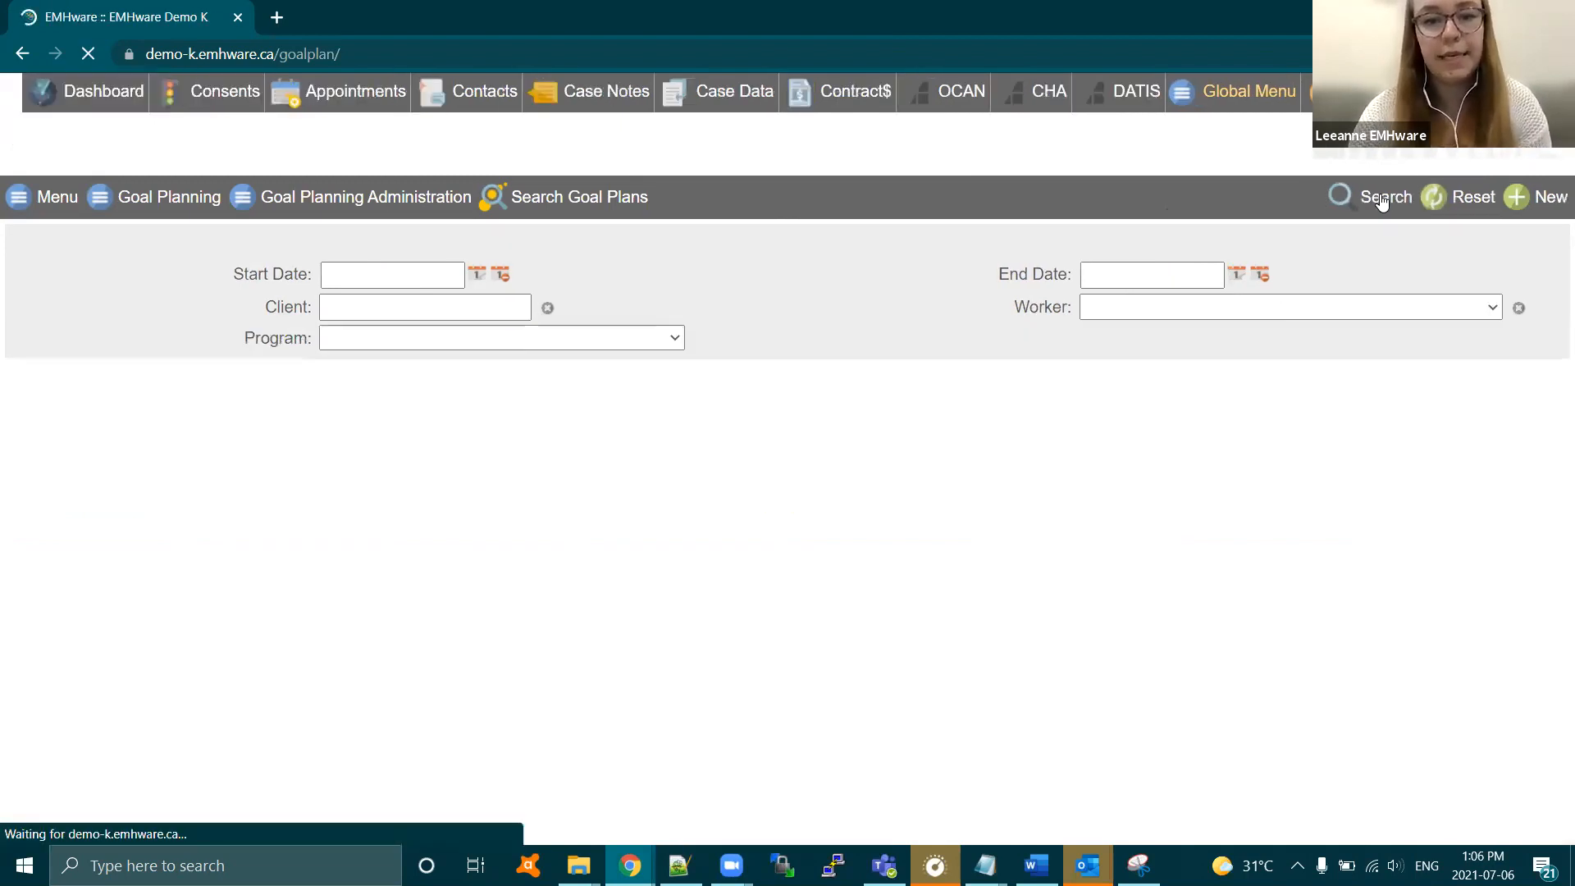
- Examine the goal plan search results, checking the clients, programs, statuses and goal completion columns
scroll(900, 677, down, 2)
scroll(900, 676, down, 2)
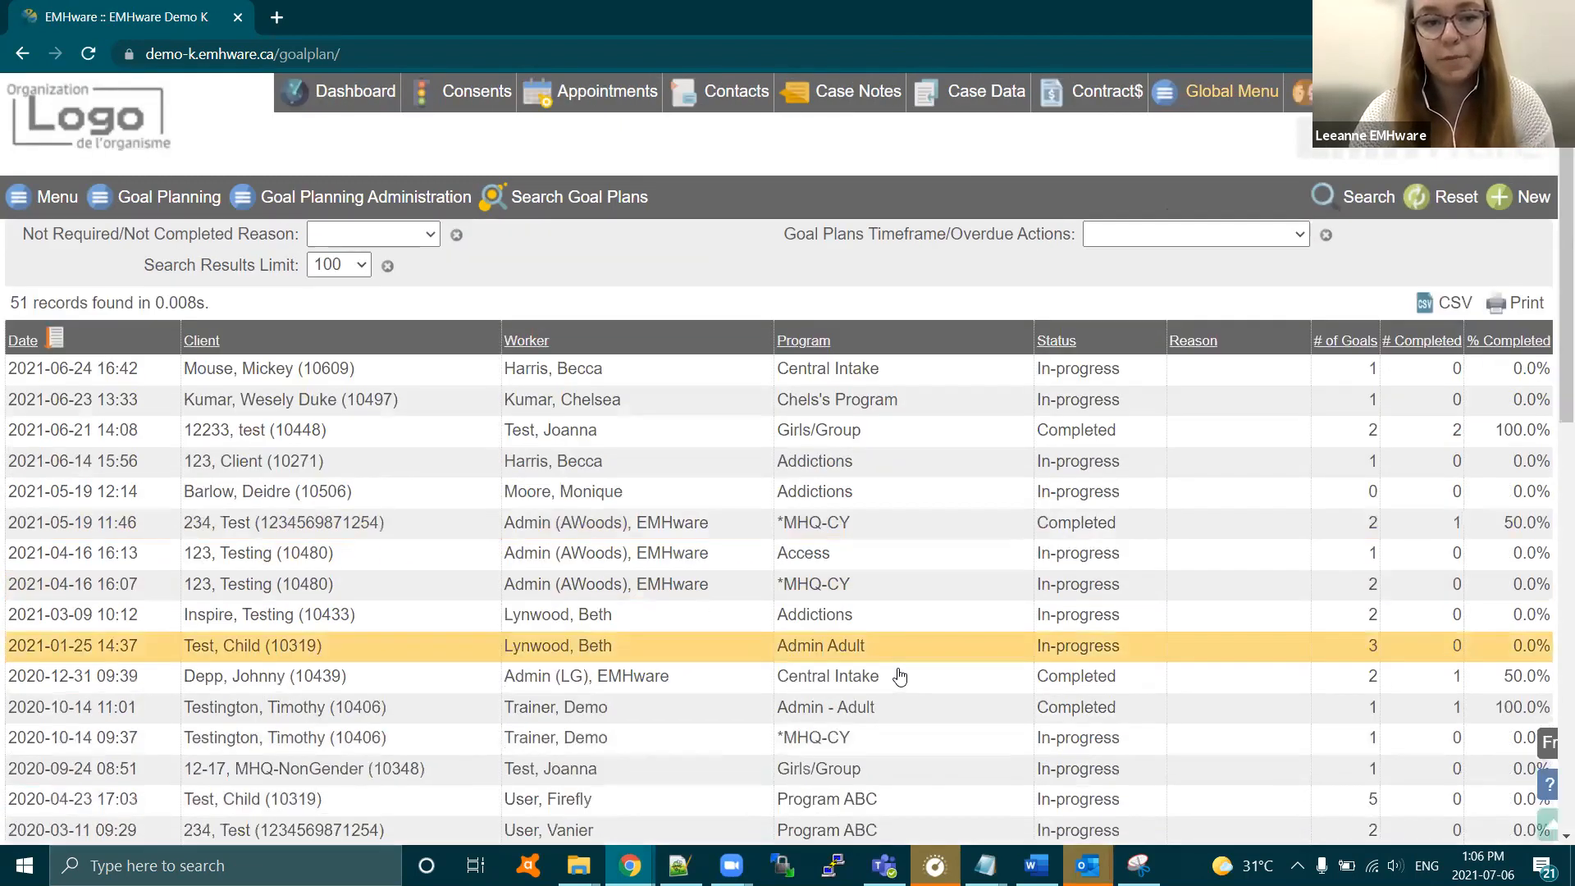
scroll(883, 484, down, 4)
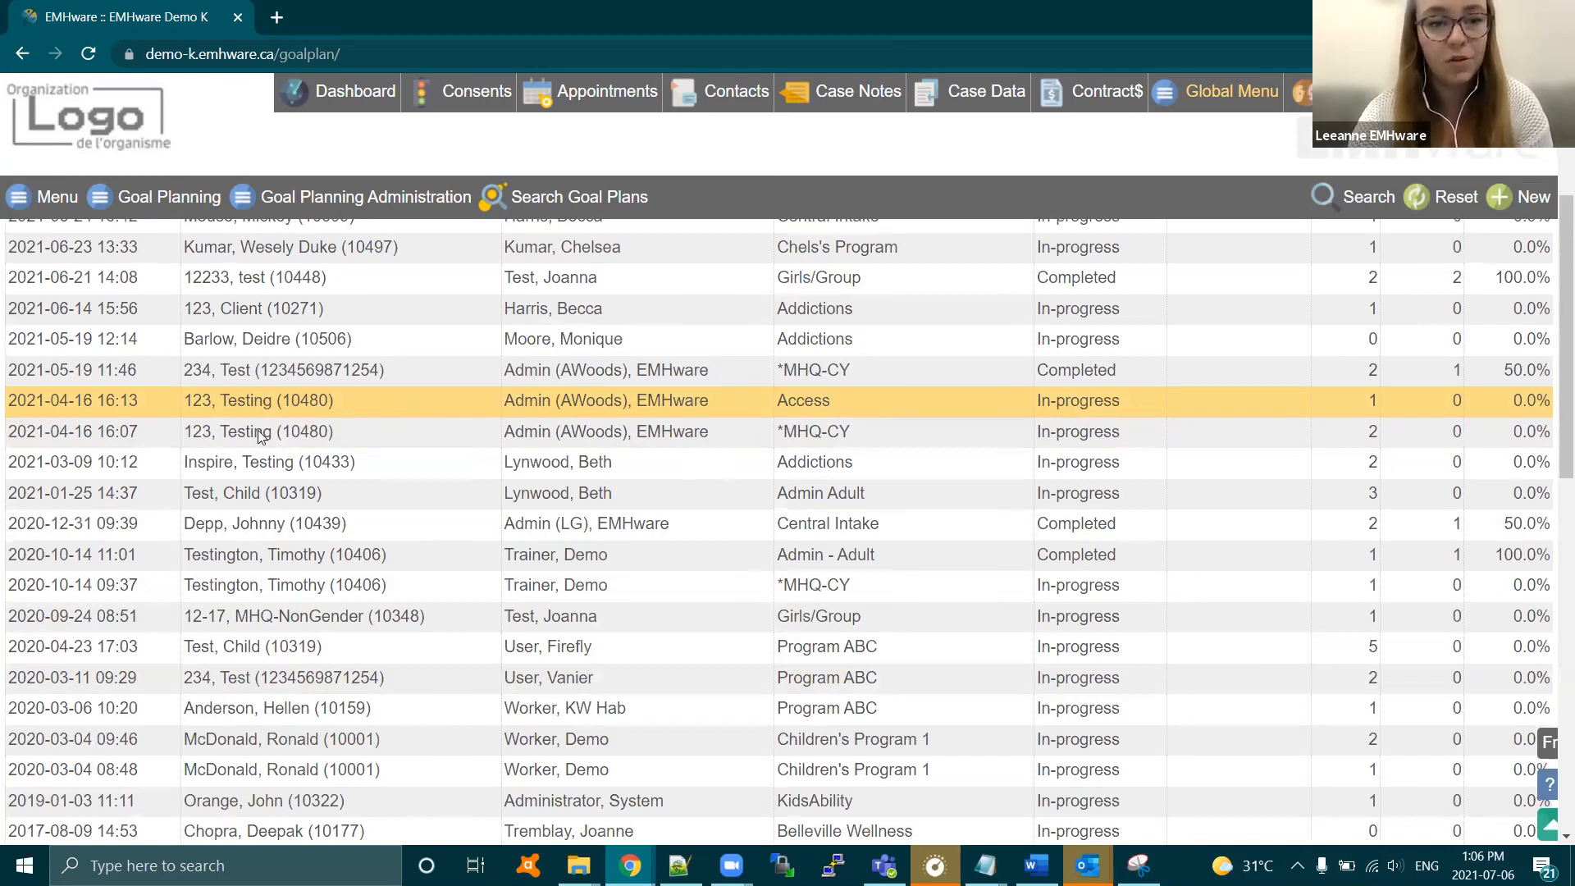
click(853, 438)
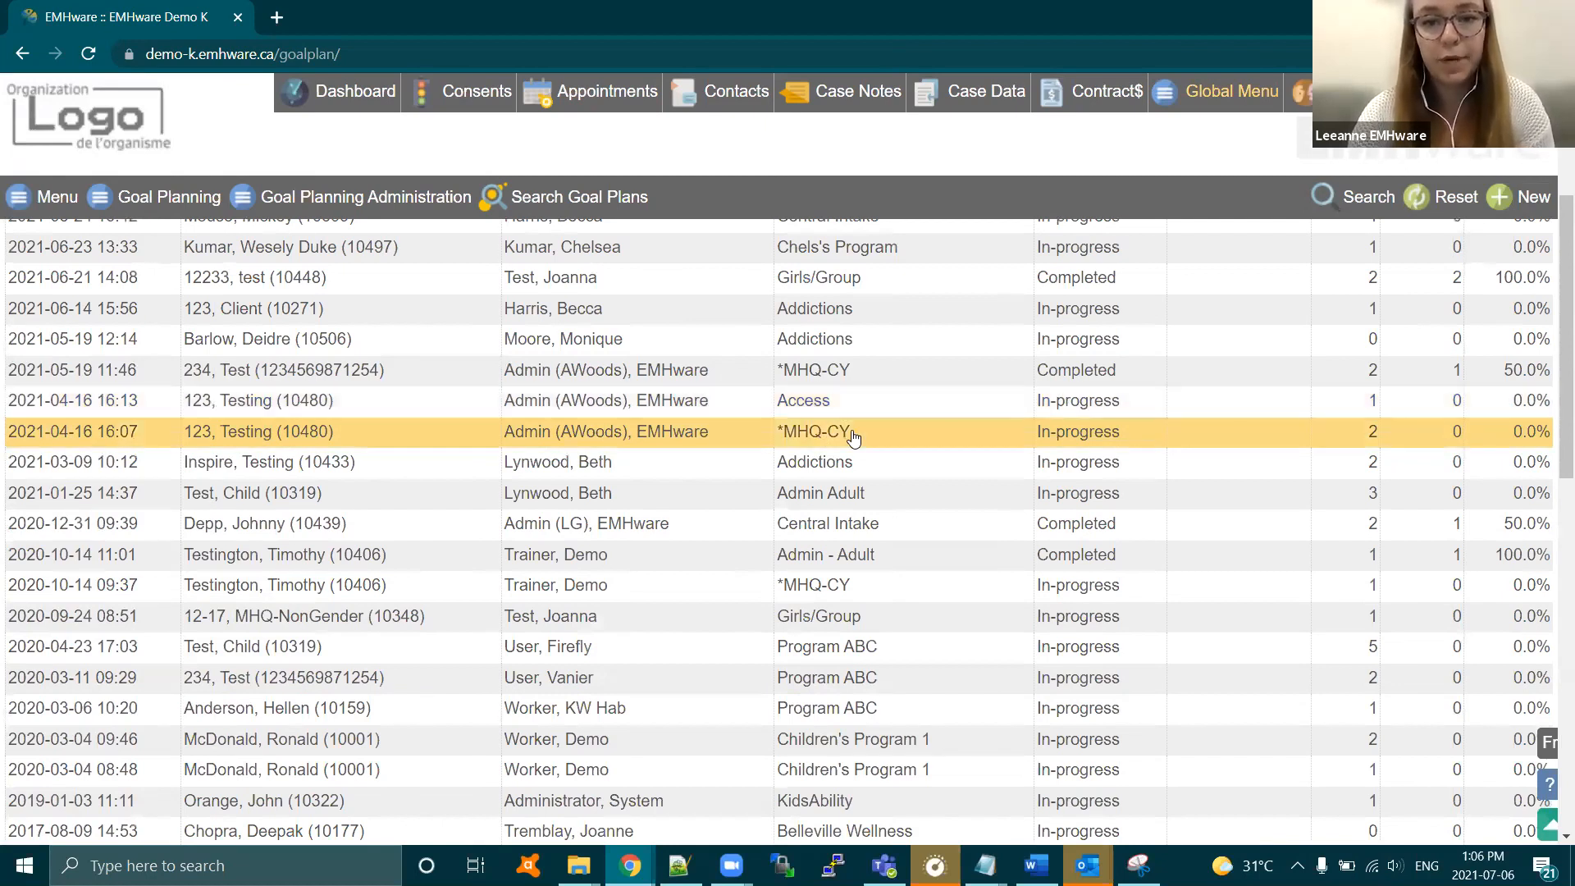
scroll(813, 616, up, 1)
scroll(814, 617, up, 2)
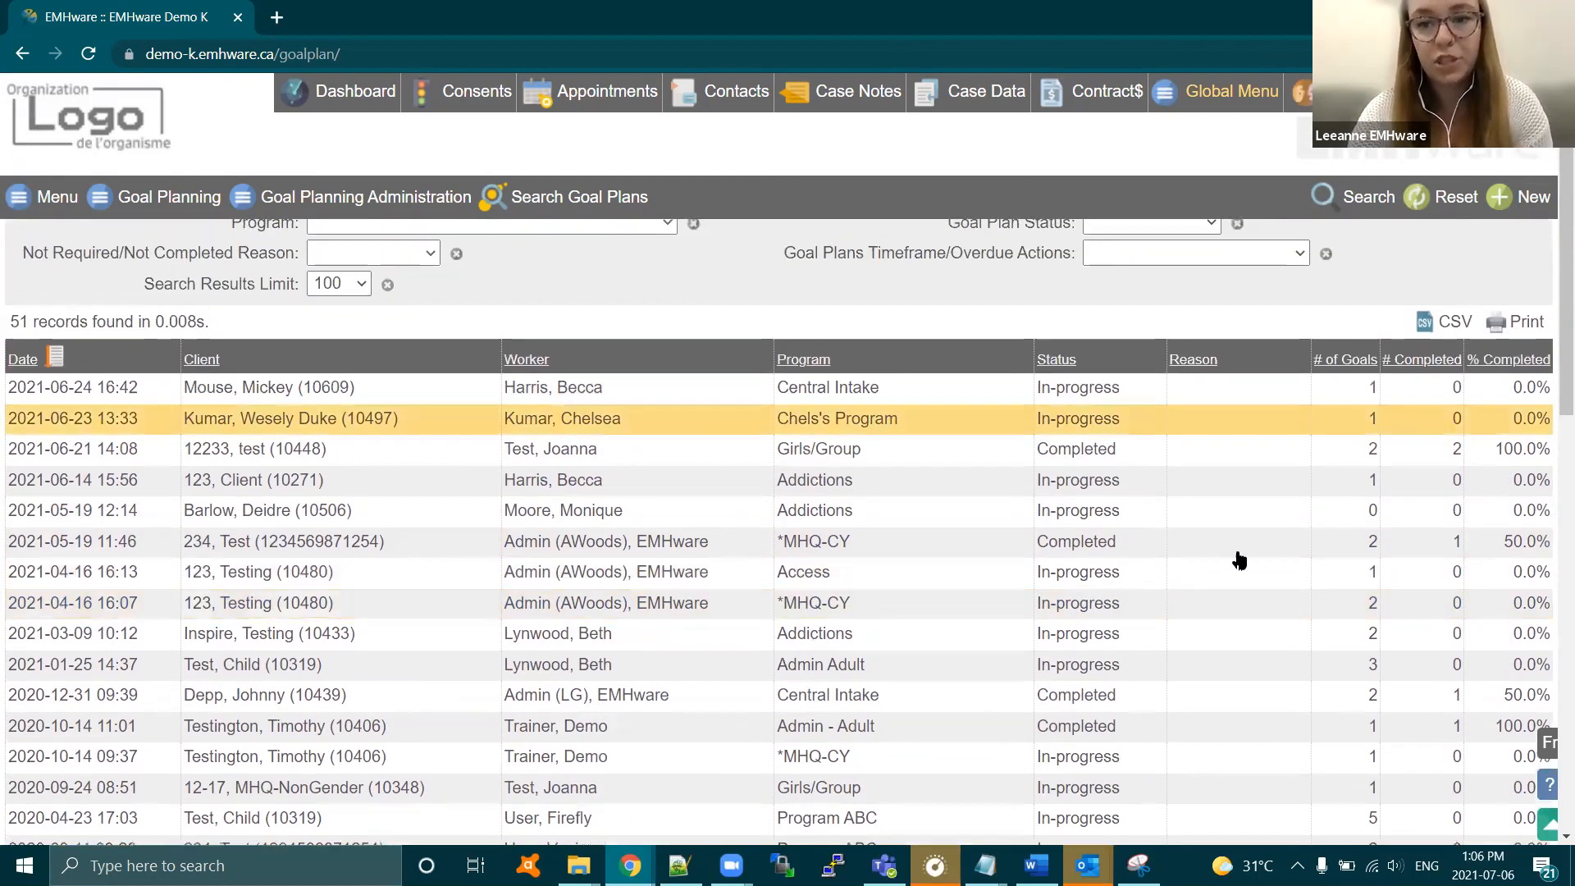
scroll(1359, 408, up, 1)
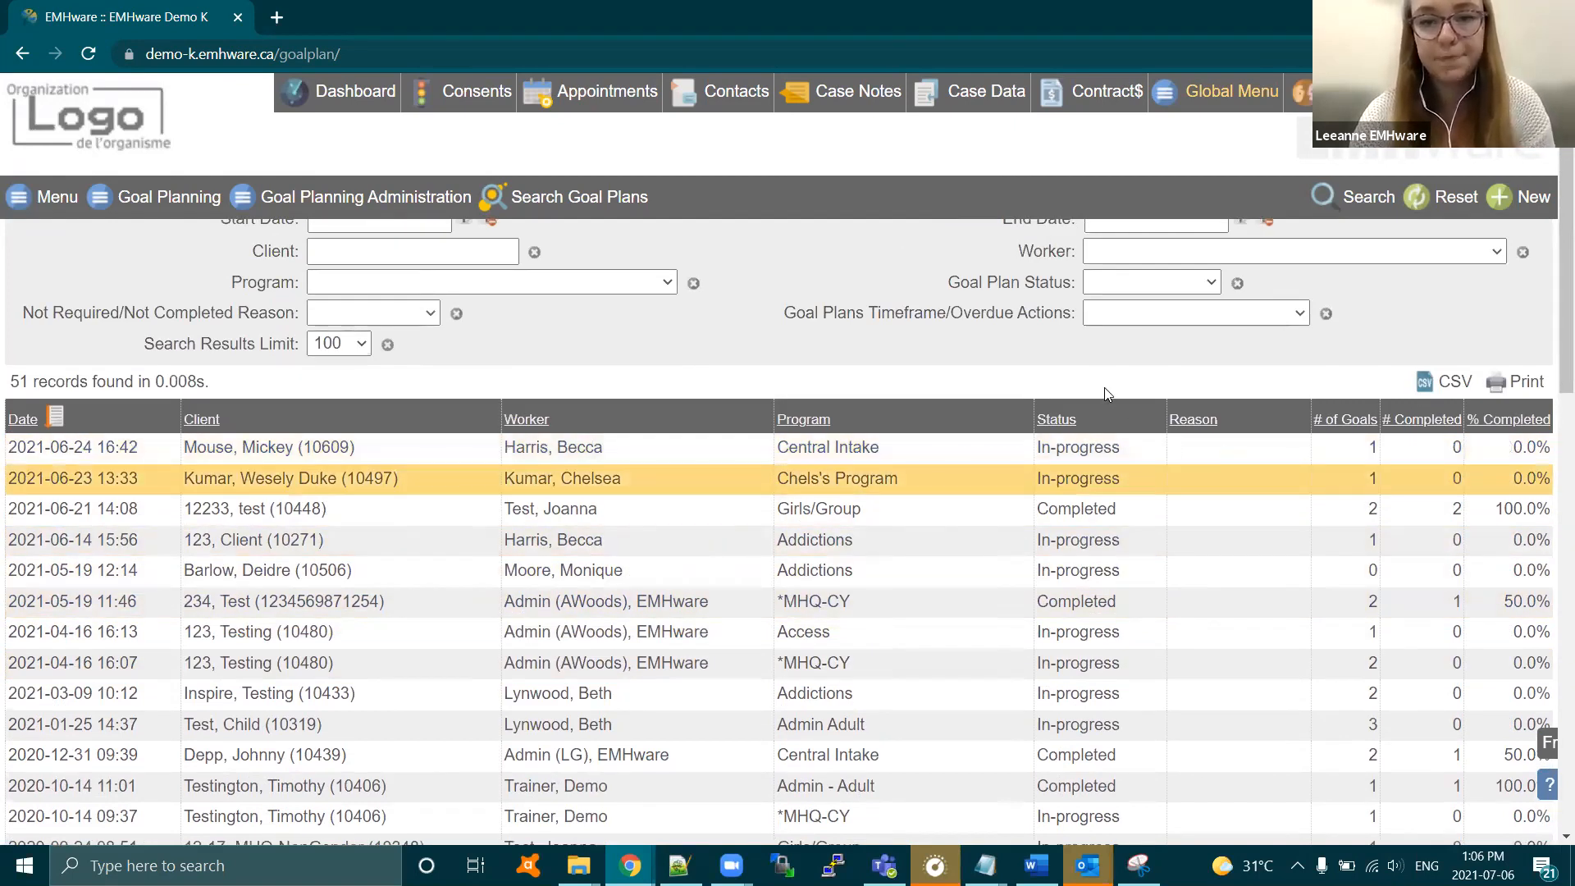
scroll(1091, 377, up, 1)
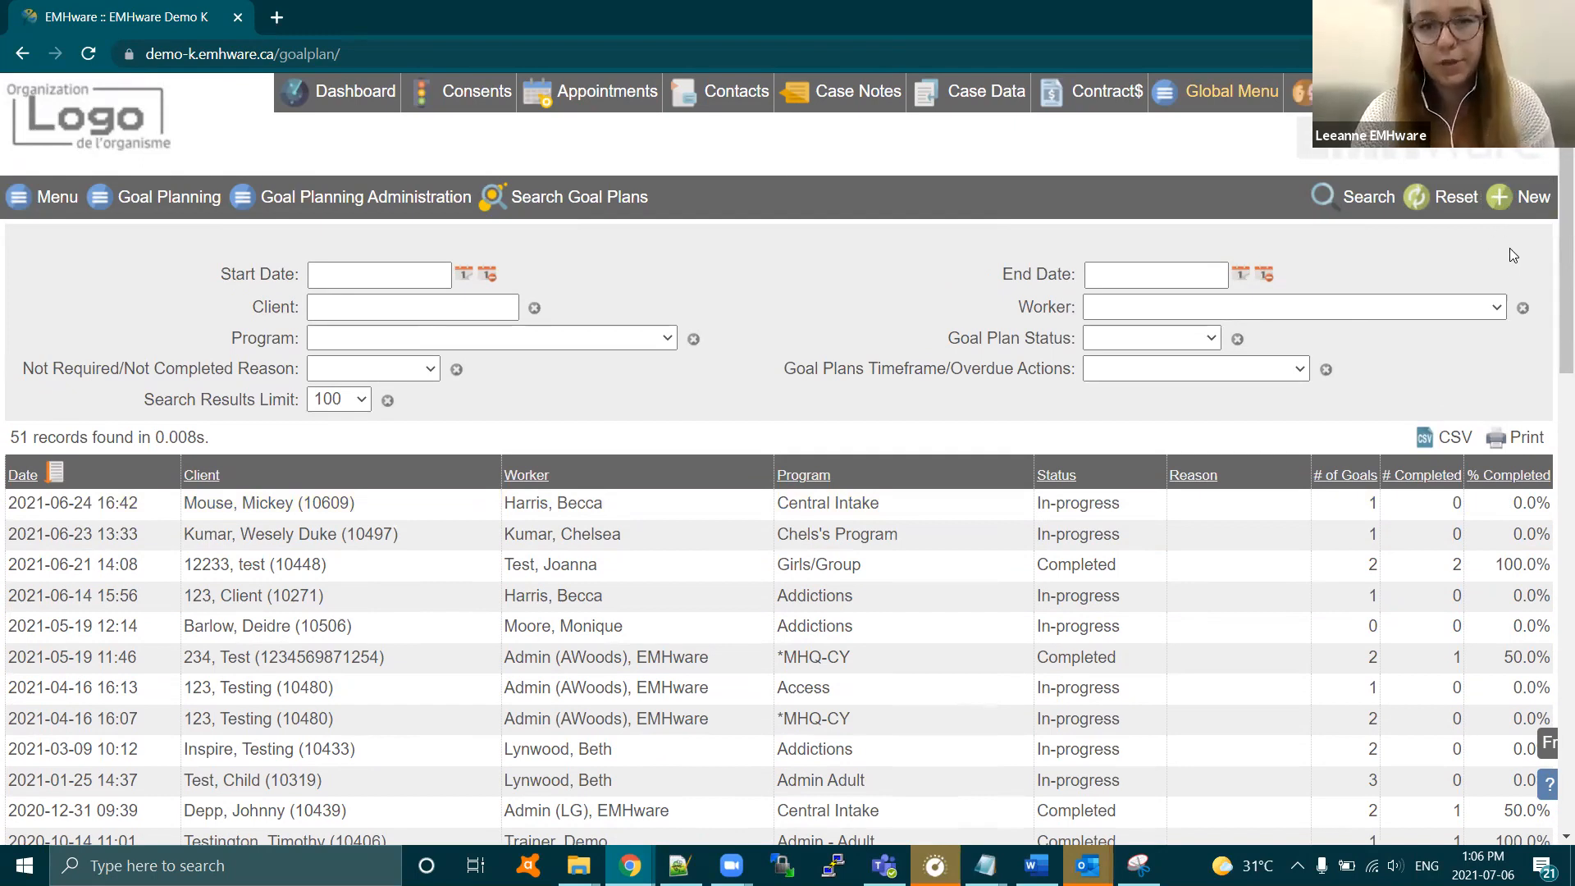
- Start a new goal plan and set its date to 2021-05-01, keeping the default time
click(1506, 206)
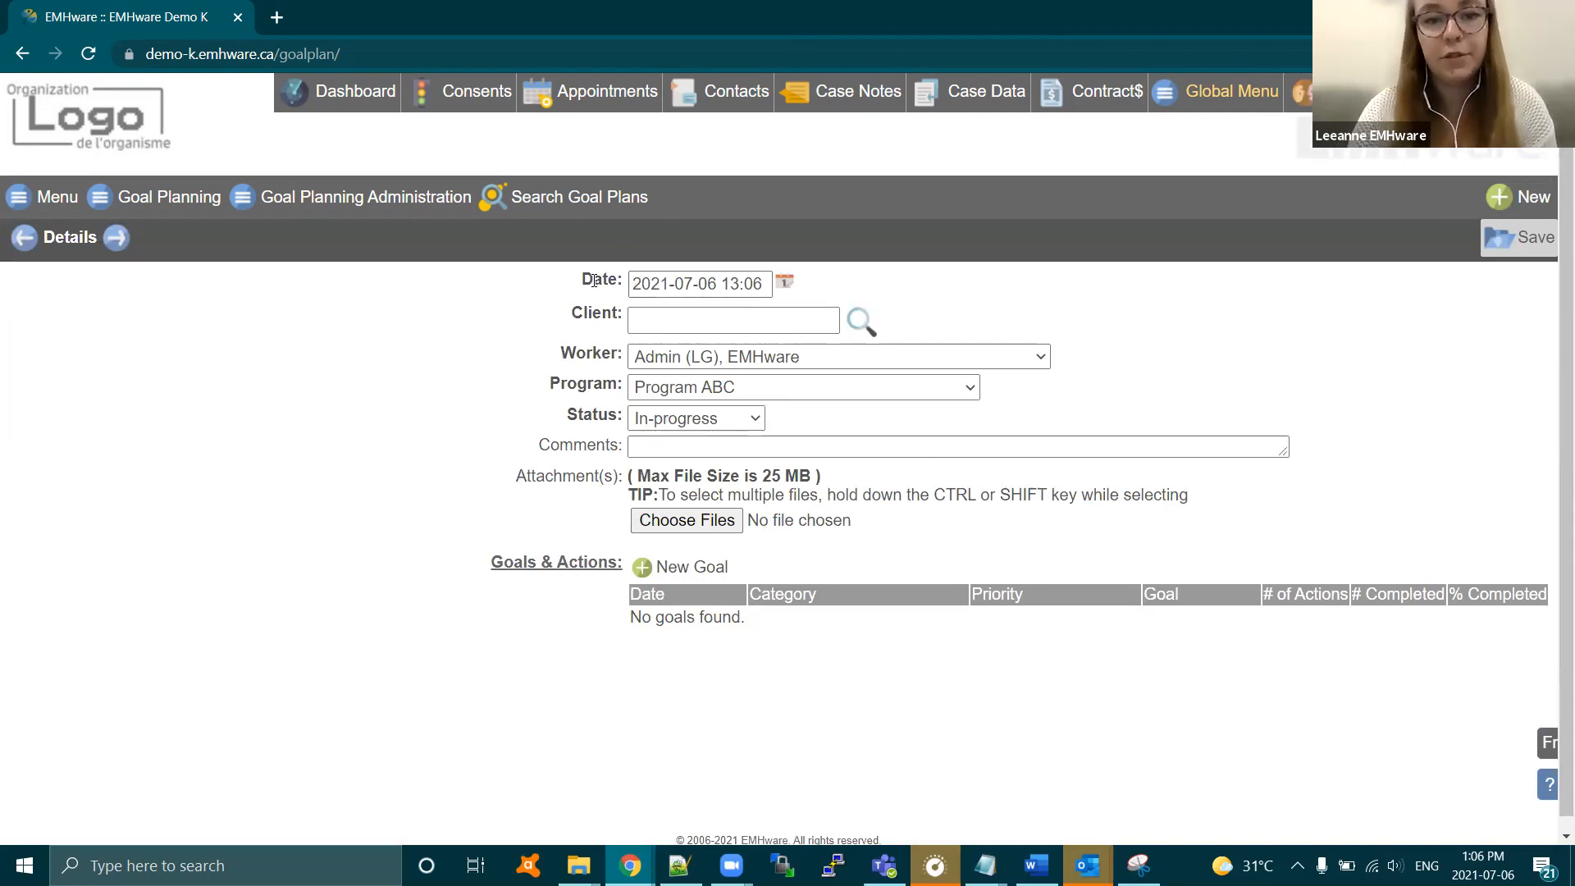
drag(589, 280, 618, 280)
click(835, 296)
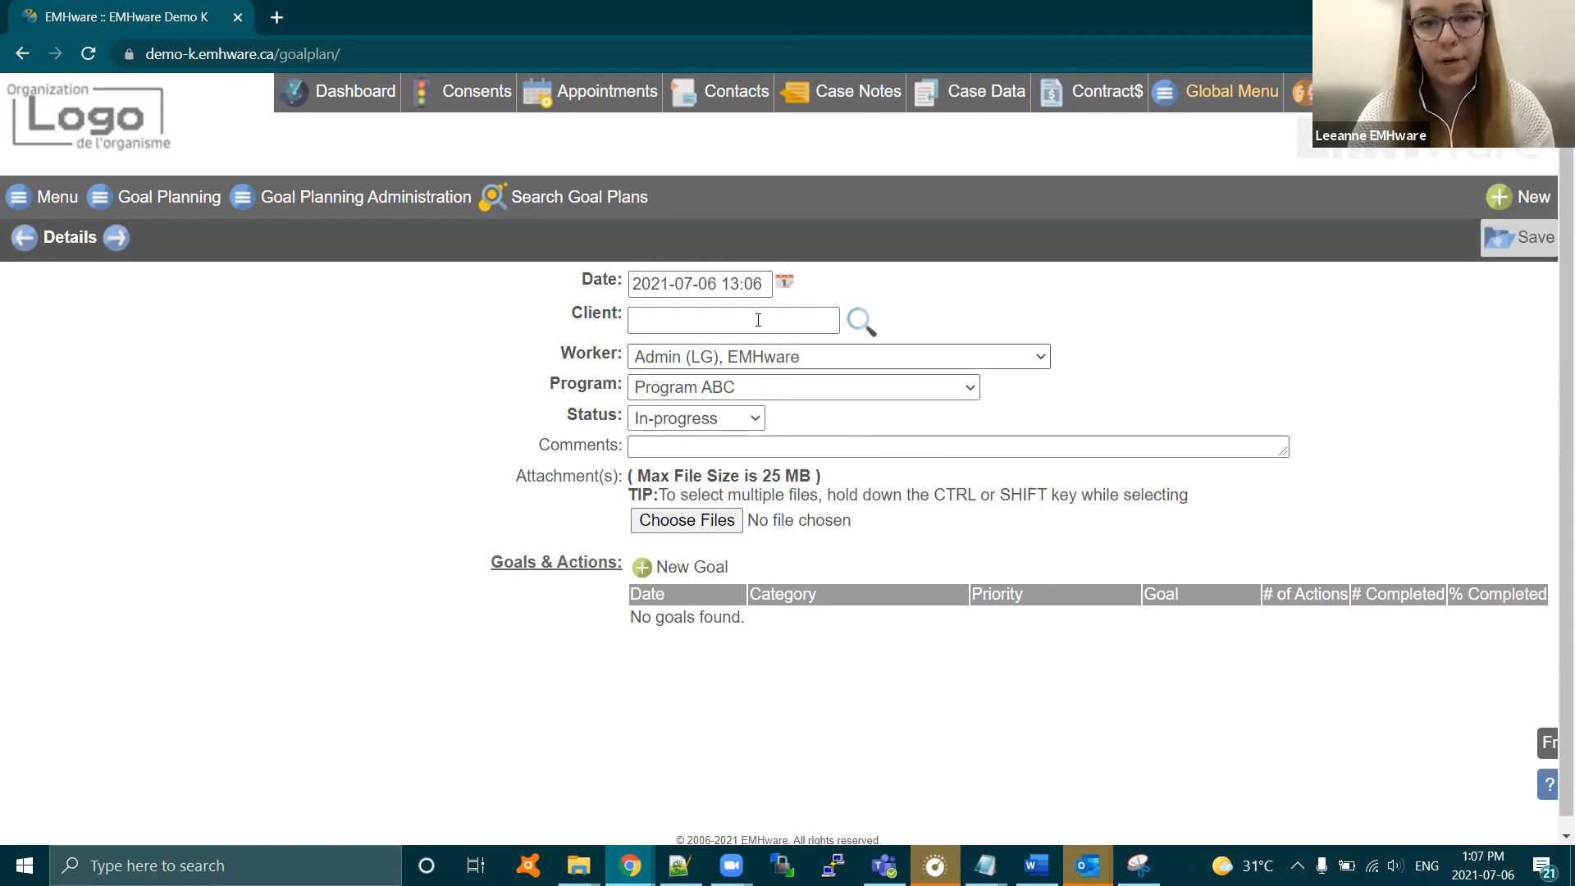
click(785, 283)
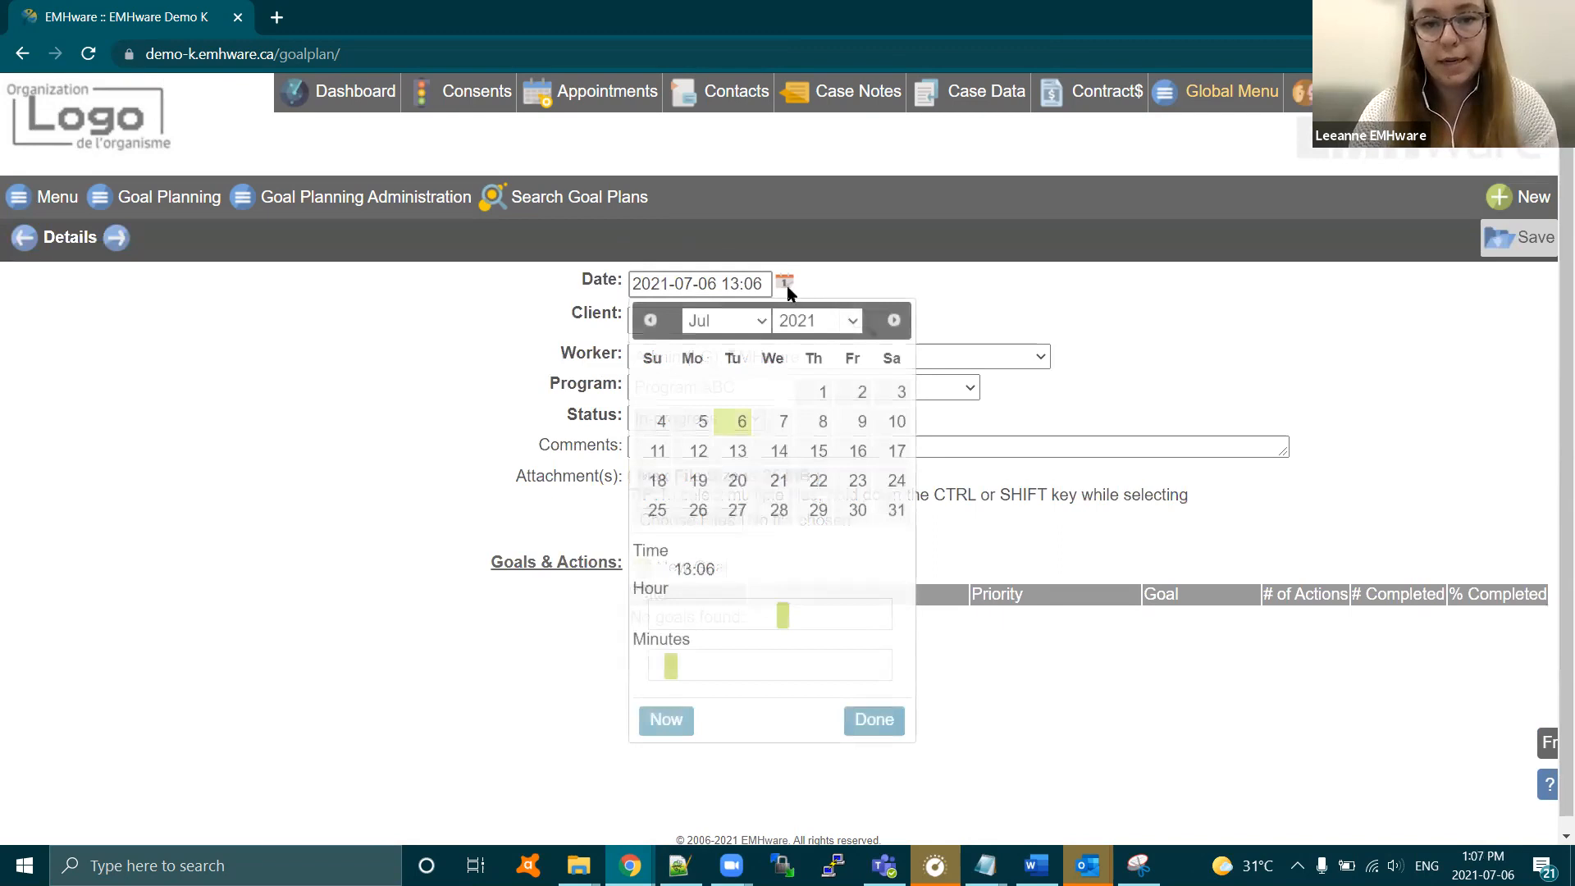
click(715, 424)
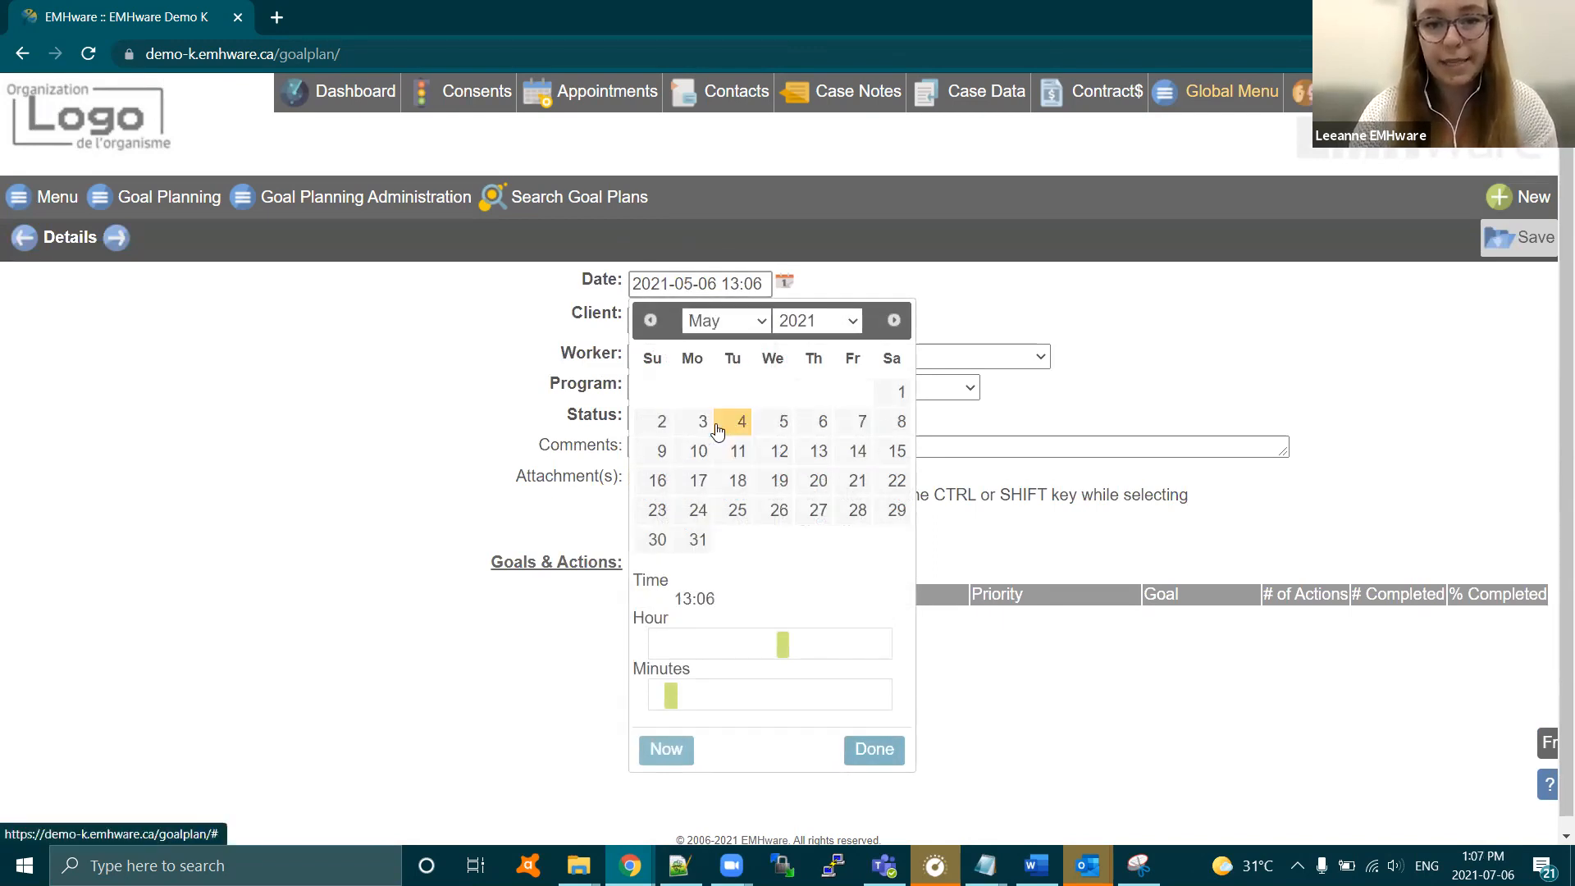
click(907, 391)
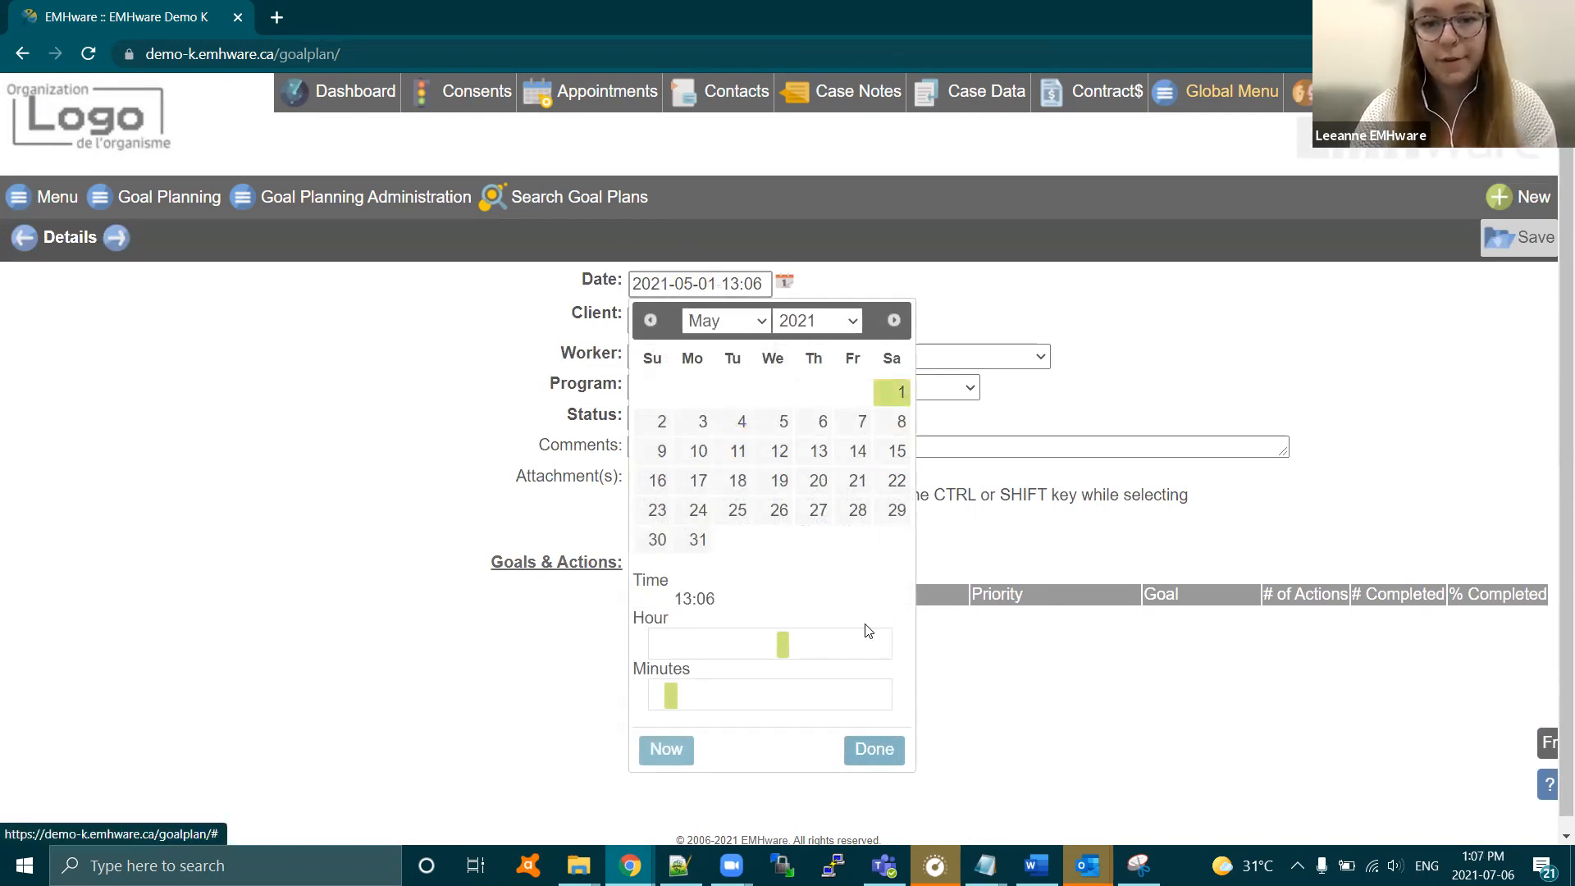
click(874, 749)
- Search the clients for "test" and assign the first match to the goal plan
click(859, 322)
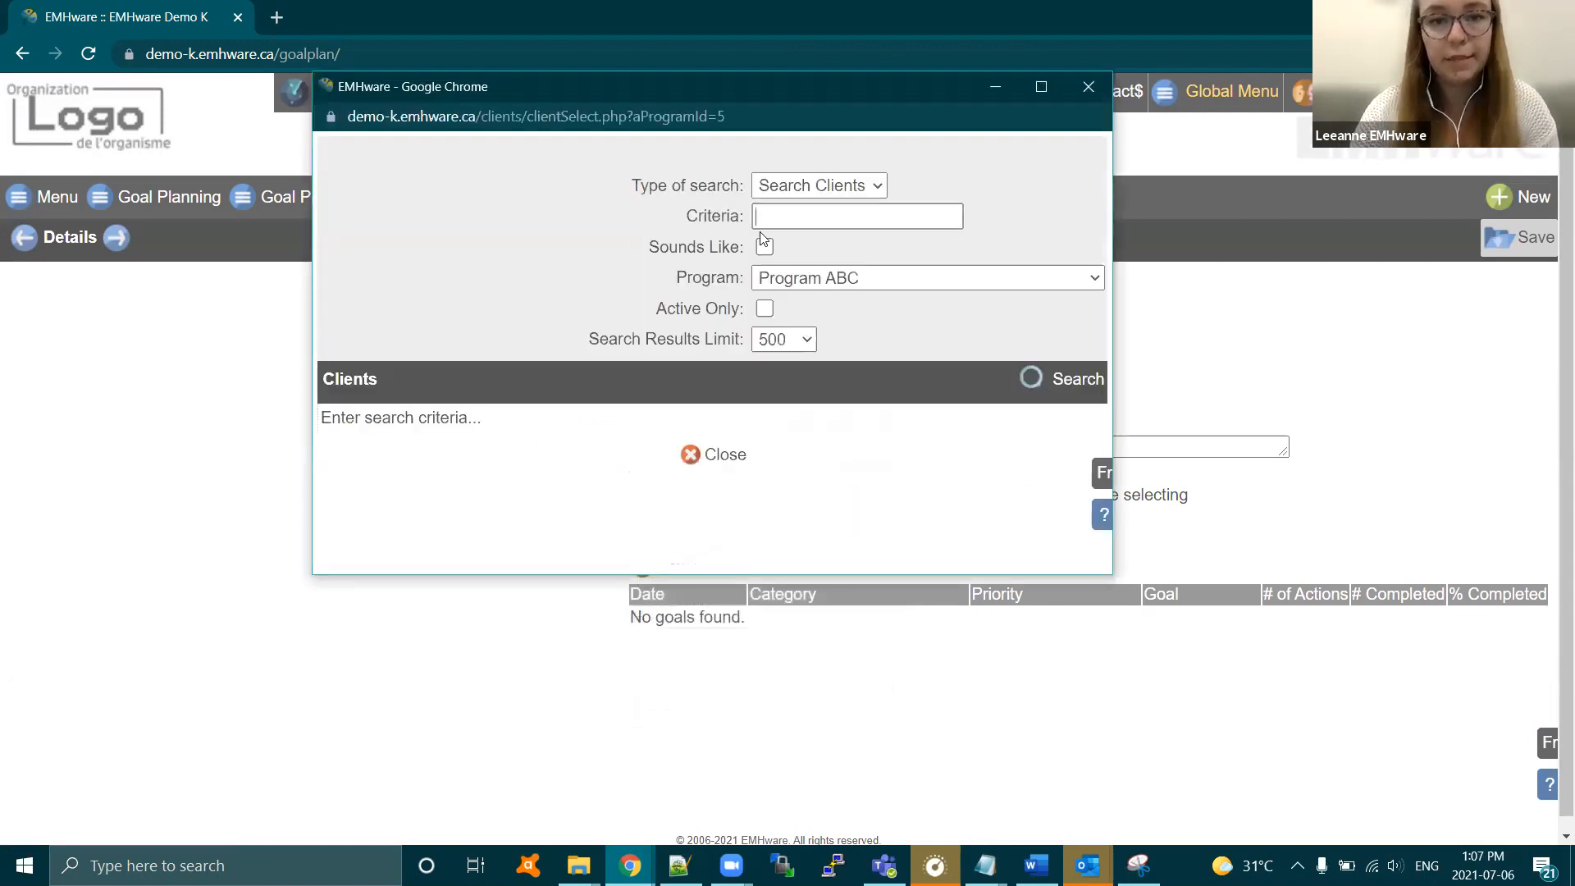
text(test)
key(Return)
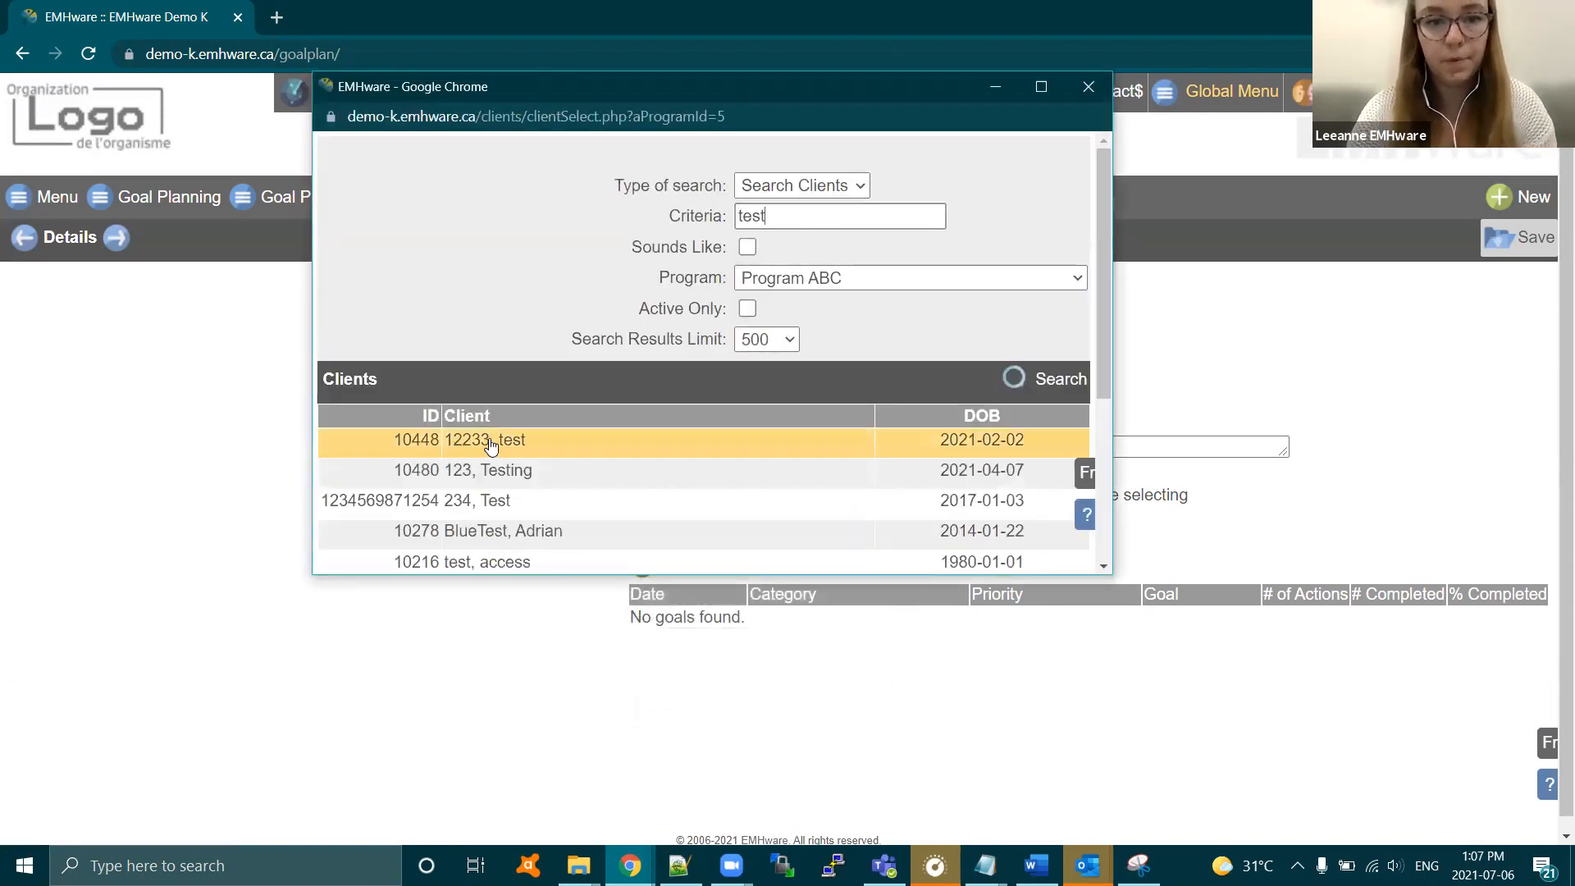
click(491, 438)
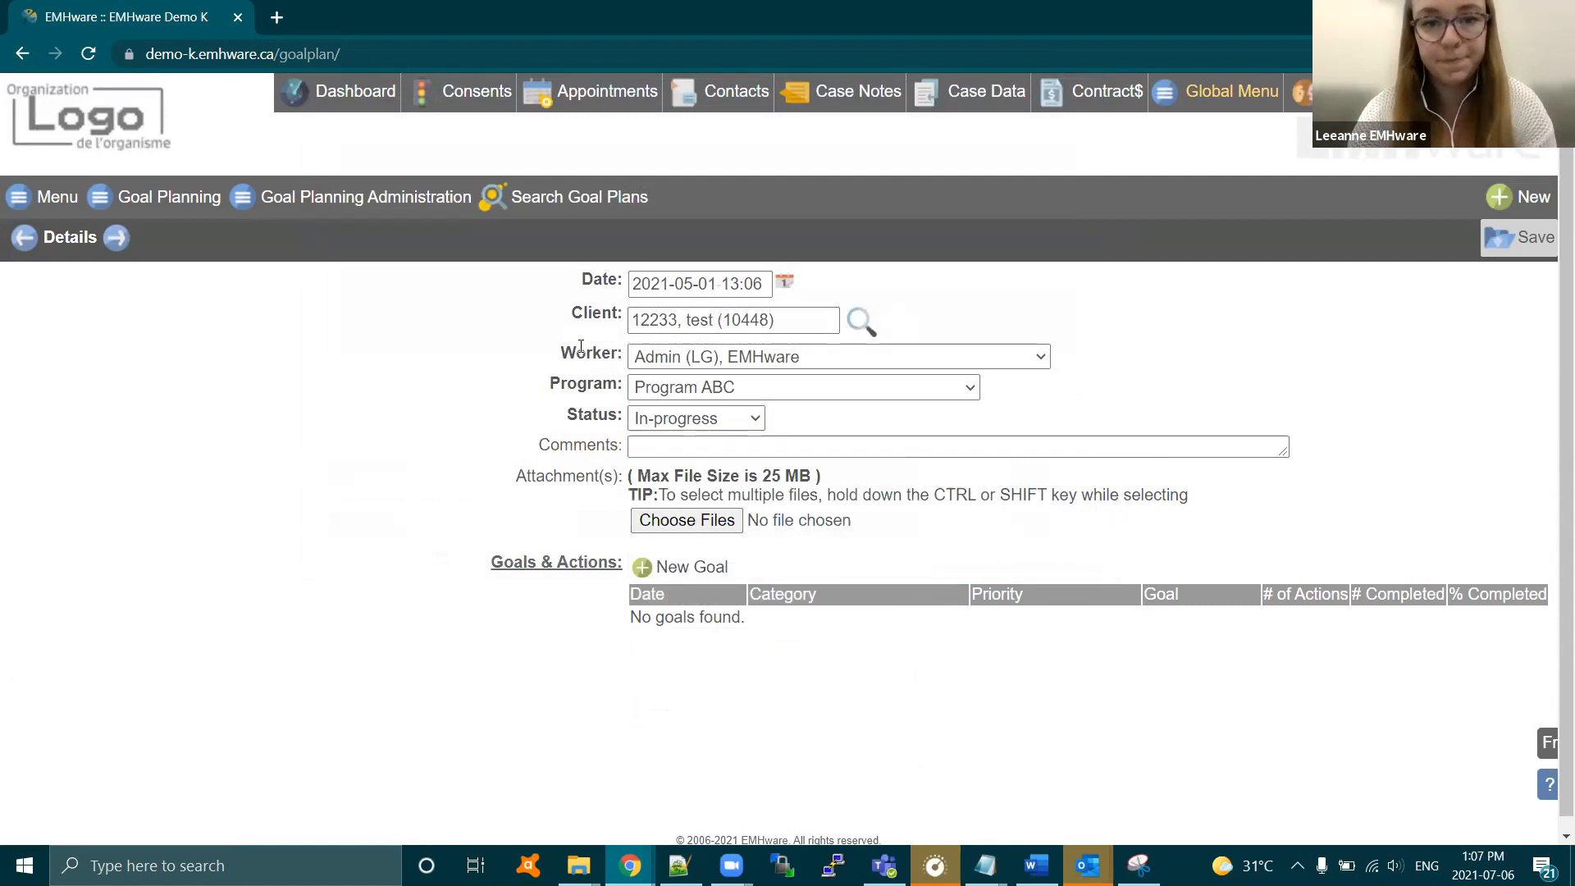
- Set the goal plan's program to Access and its status to In-progress
drag(576, 354, 592, 354)
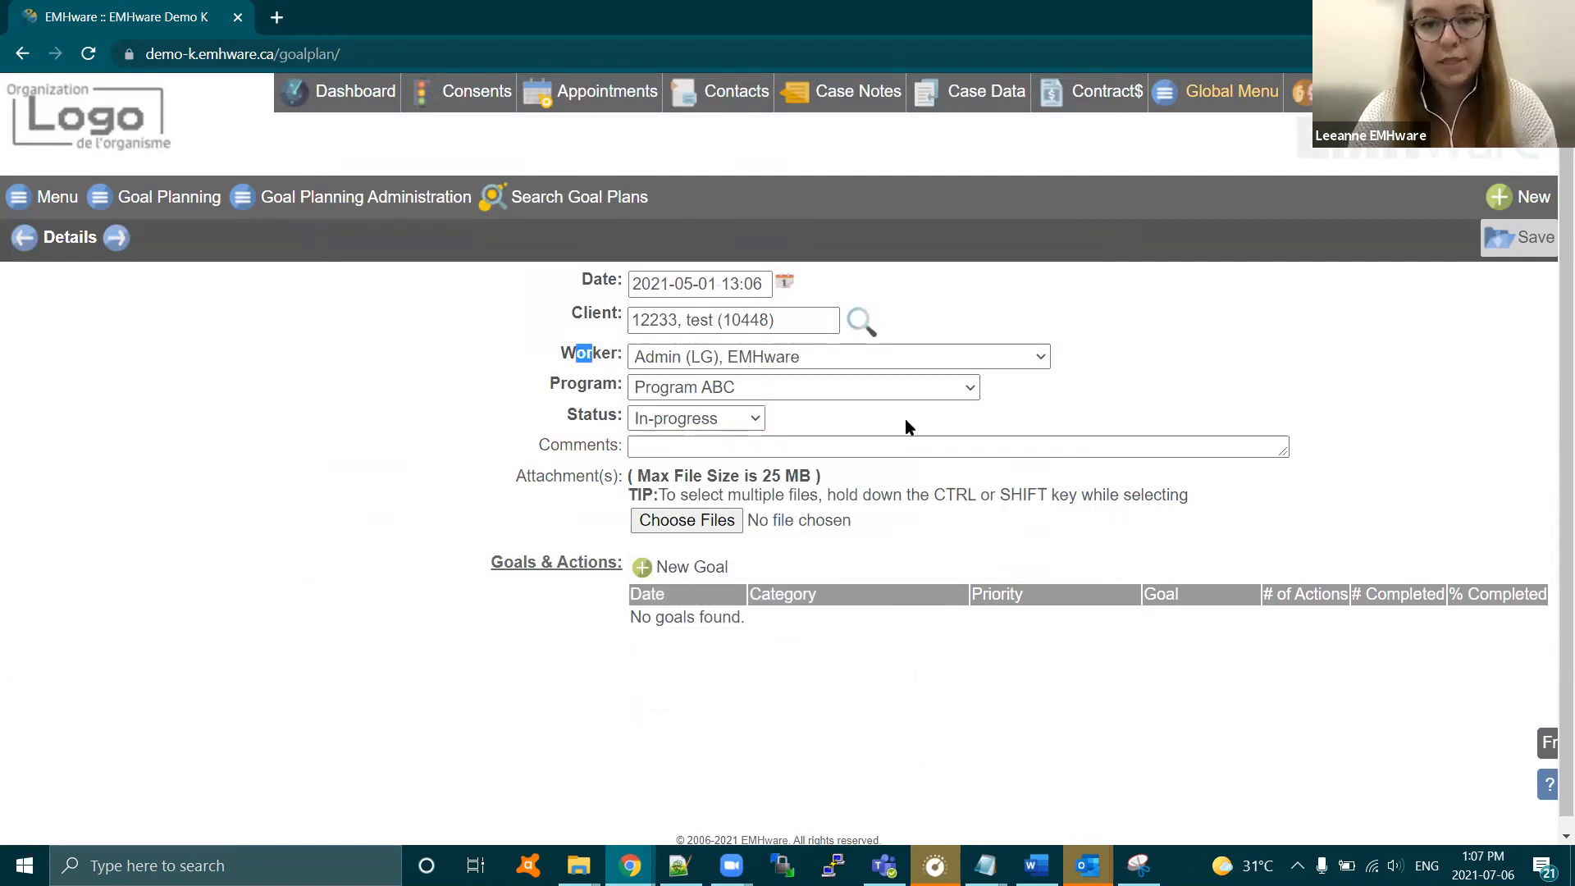
click(792, 393)
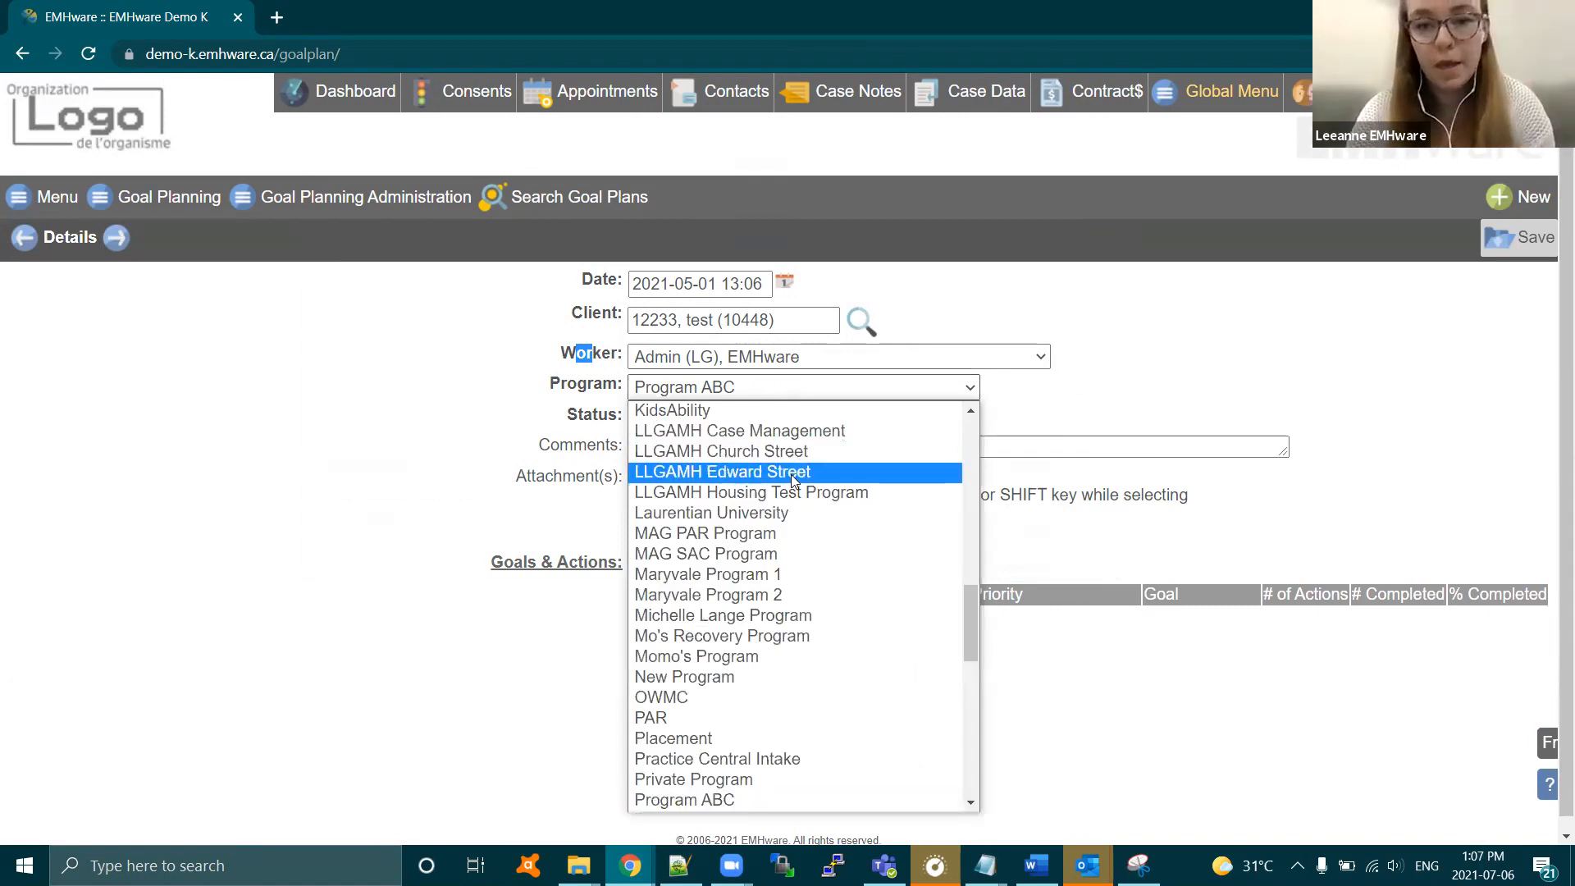
scroll(763, 480, up, 8)
scroll(734, 476, up, 7)
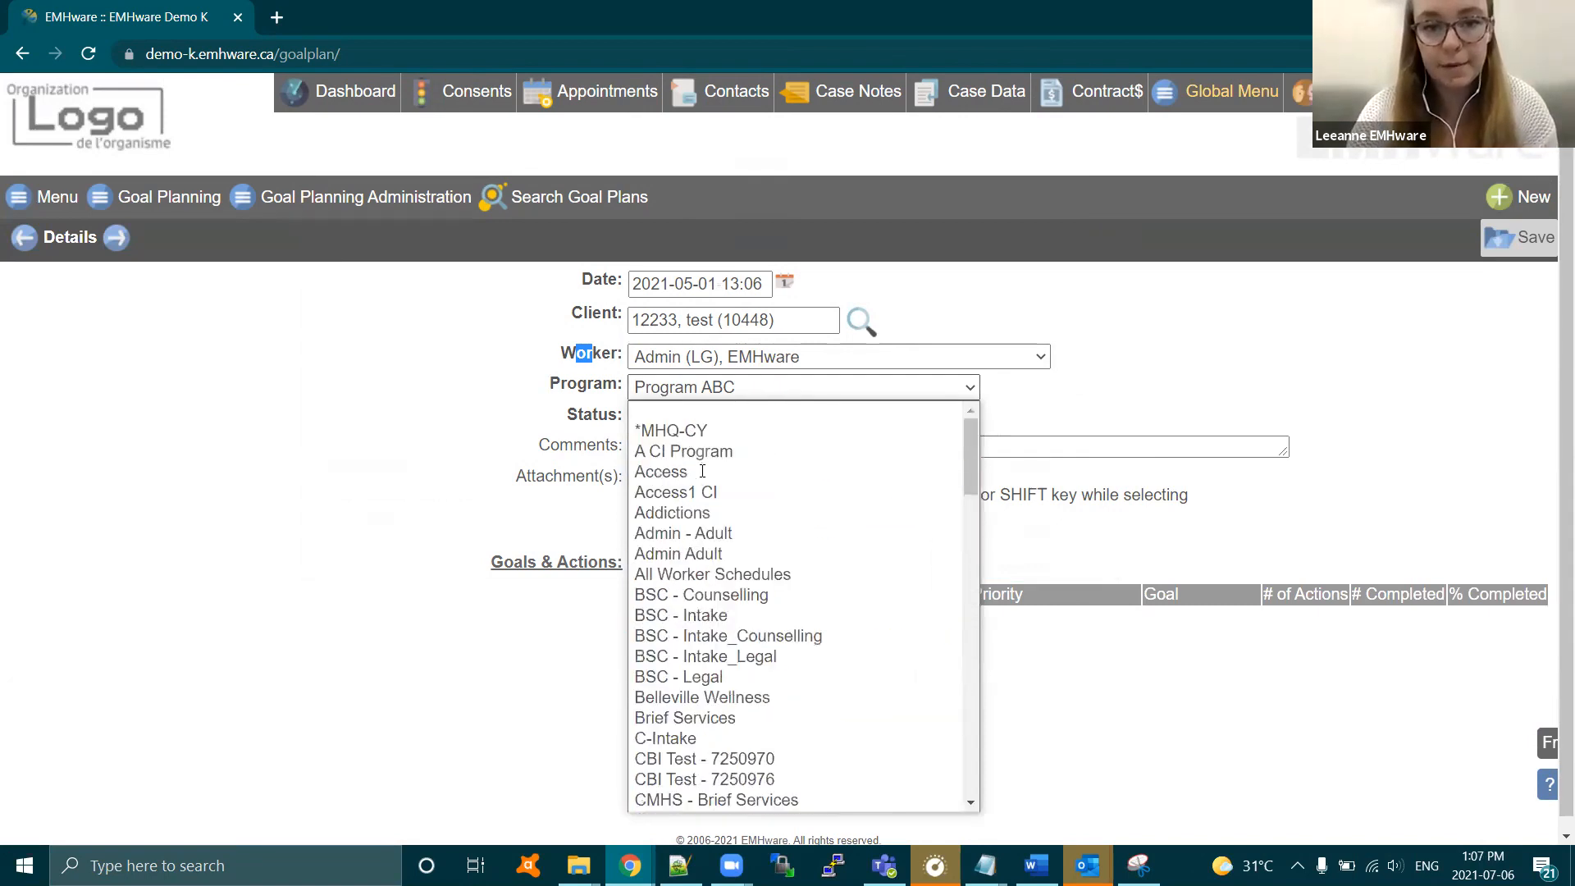
click(730, 468)
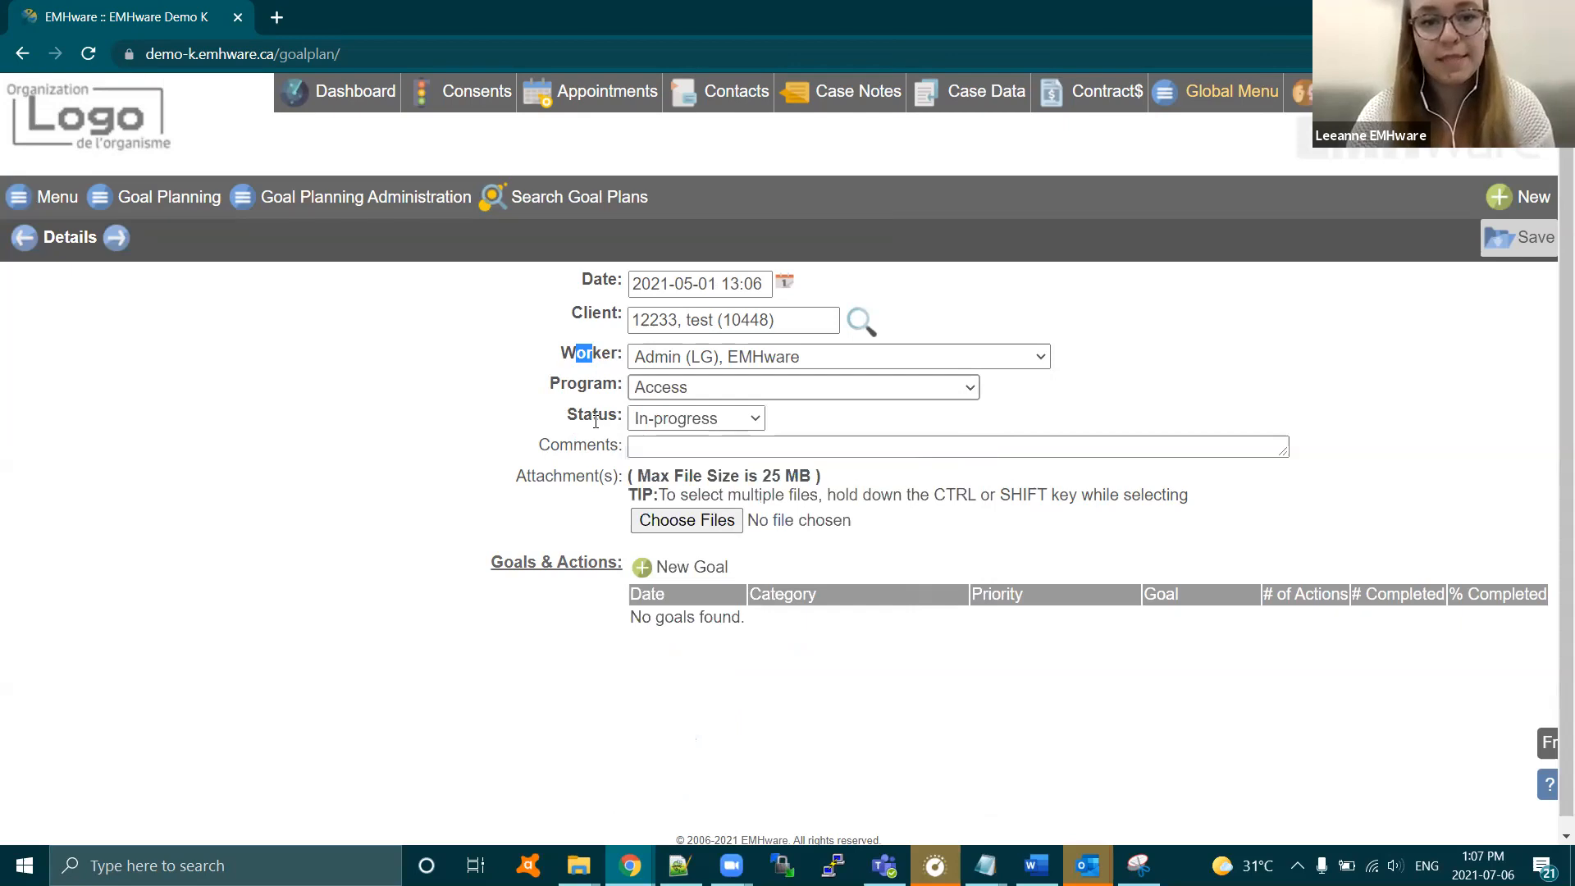
click(707, 420)
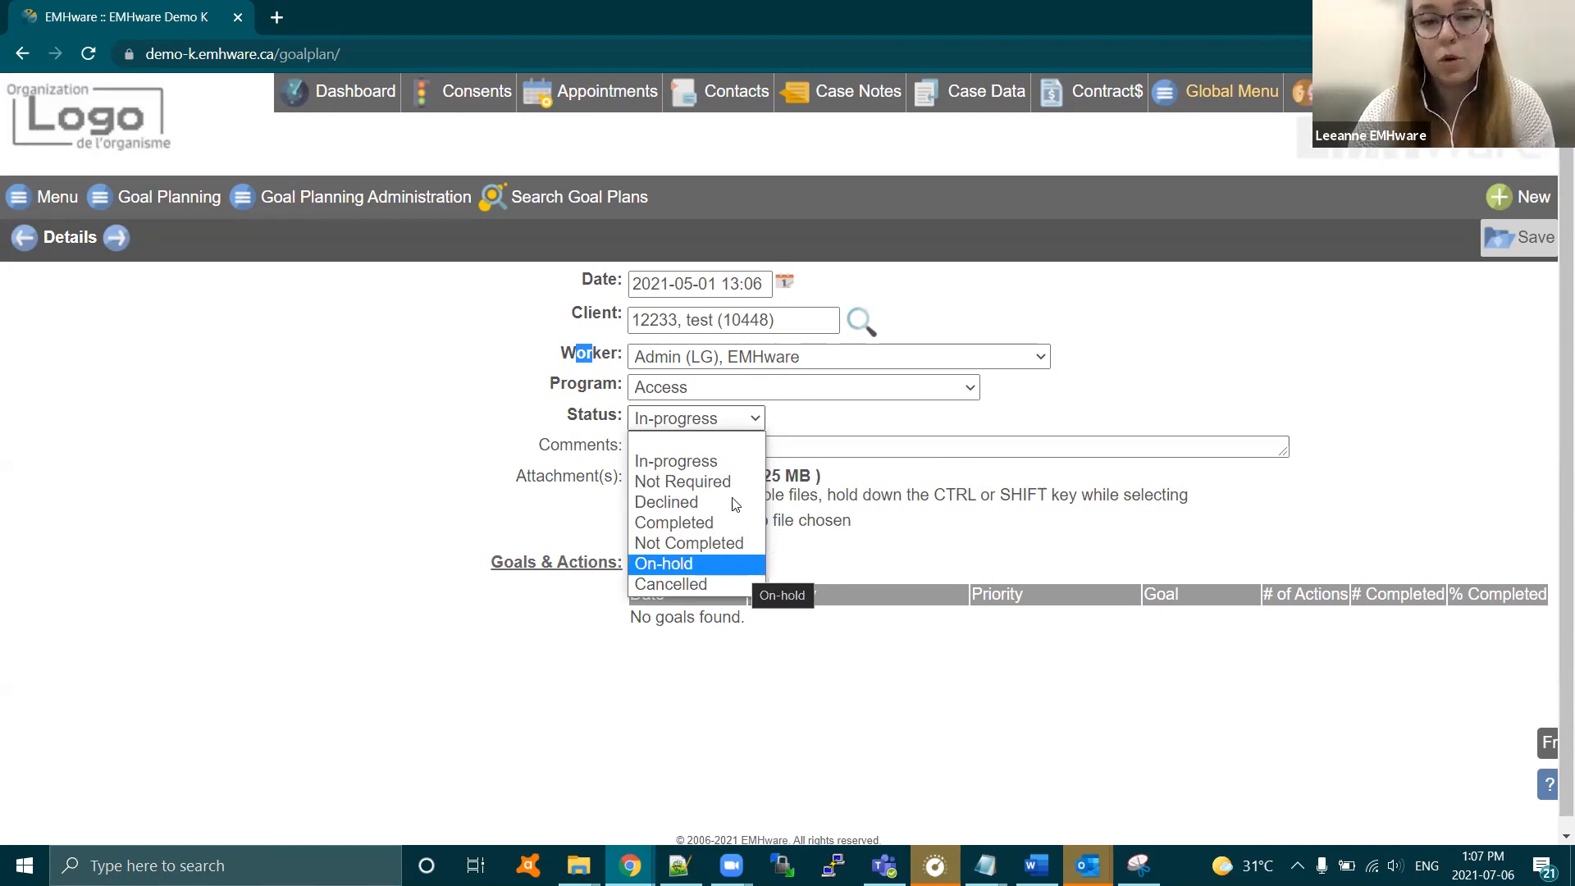
click(689, 462)
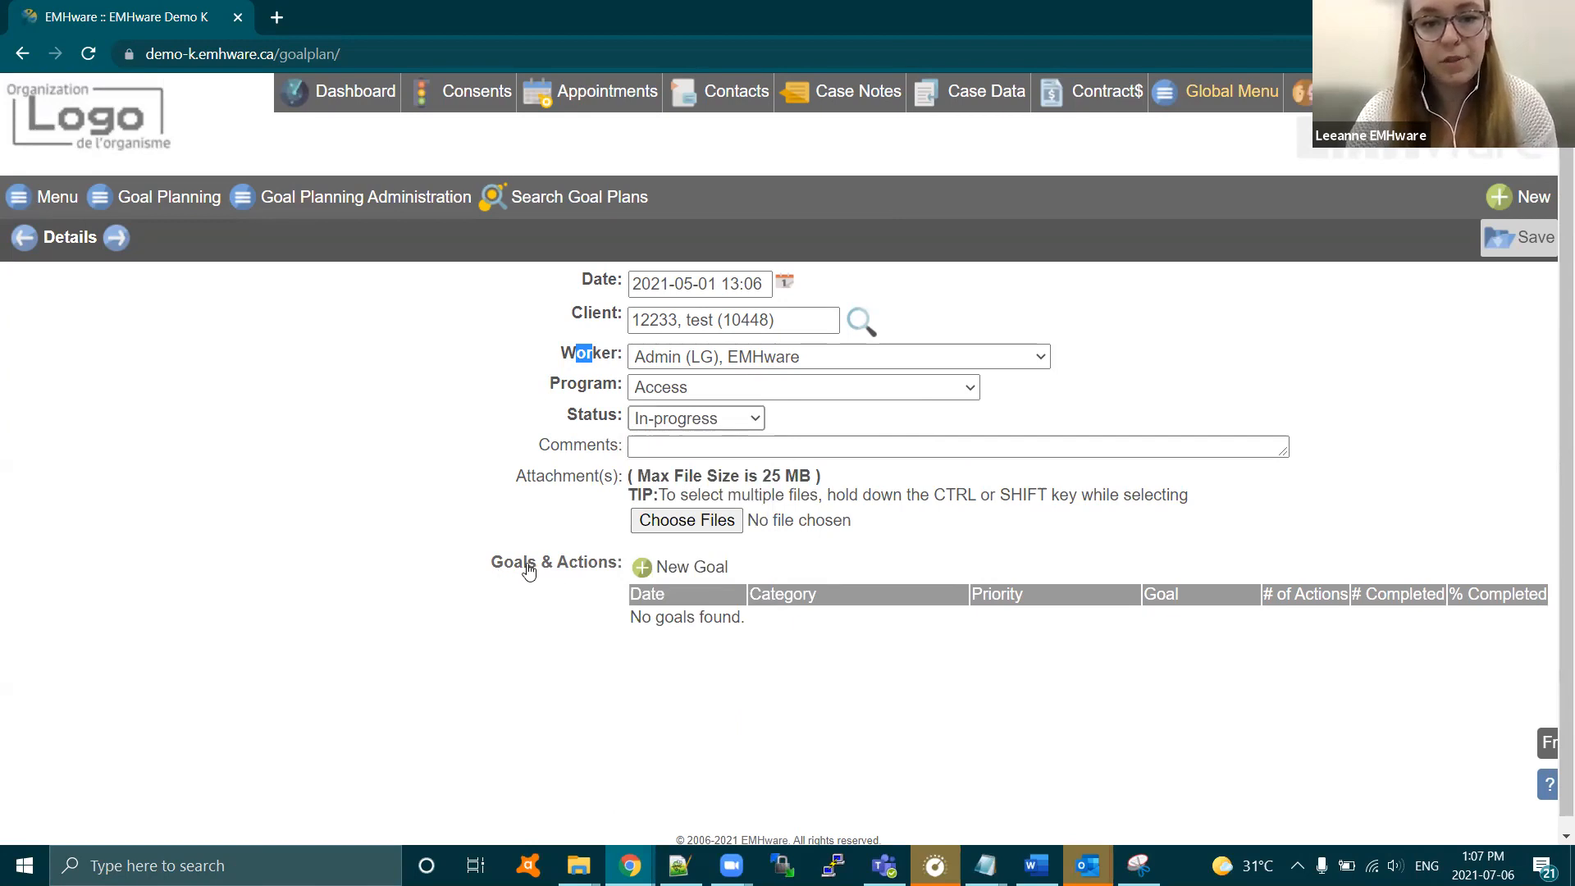
- Add a new goal to the plan and set the goal's date to 2021-05-05
scroll(566, 539, down, 1)
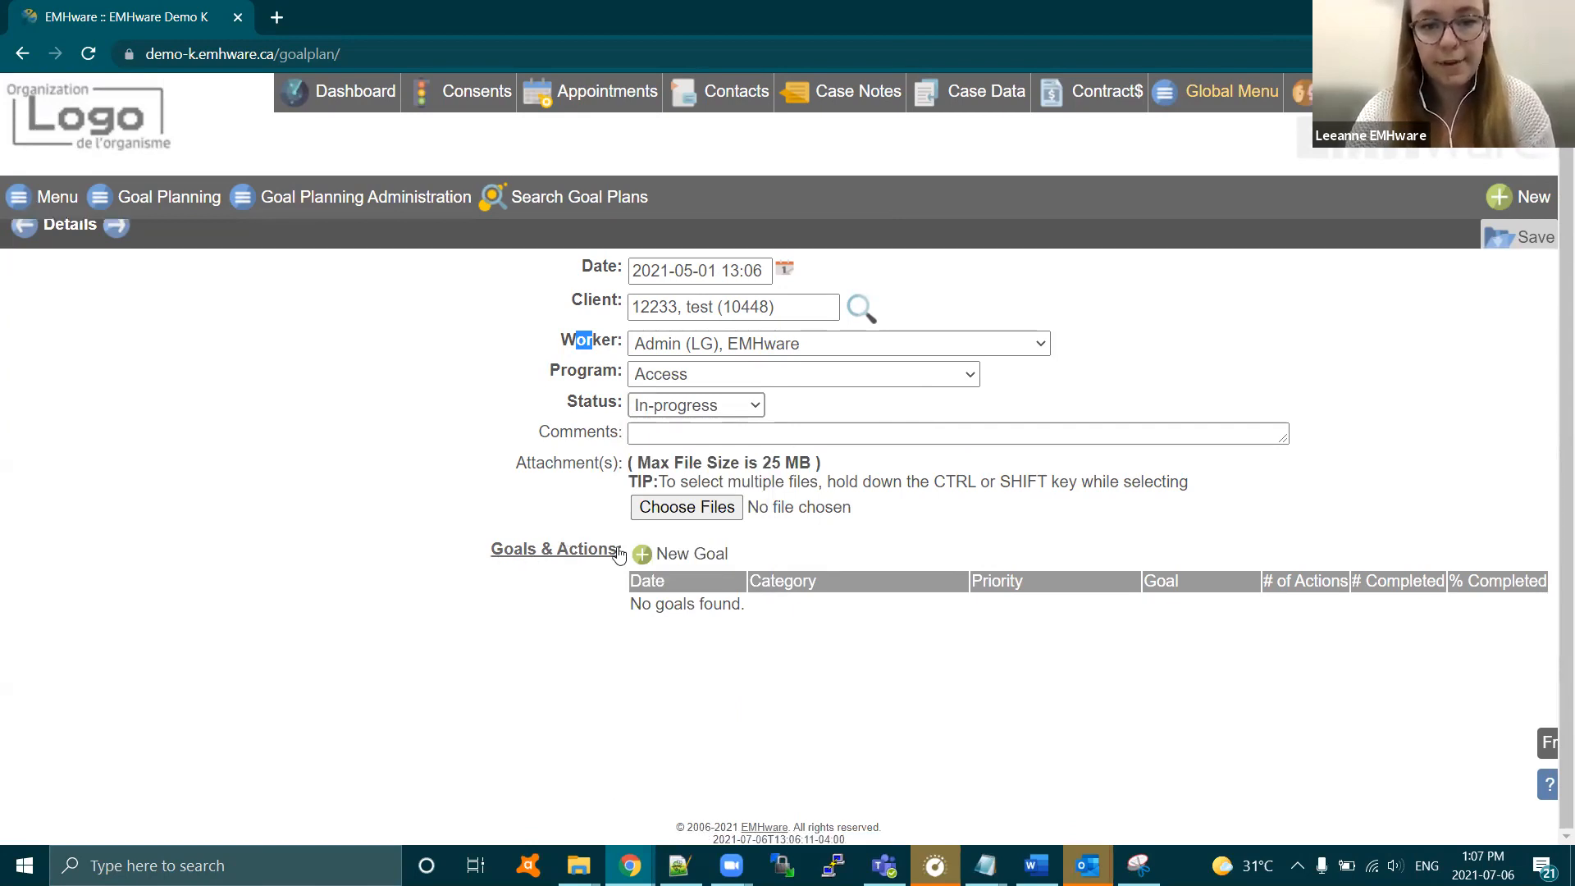
click(644, 560)
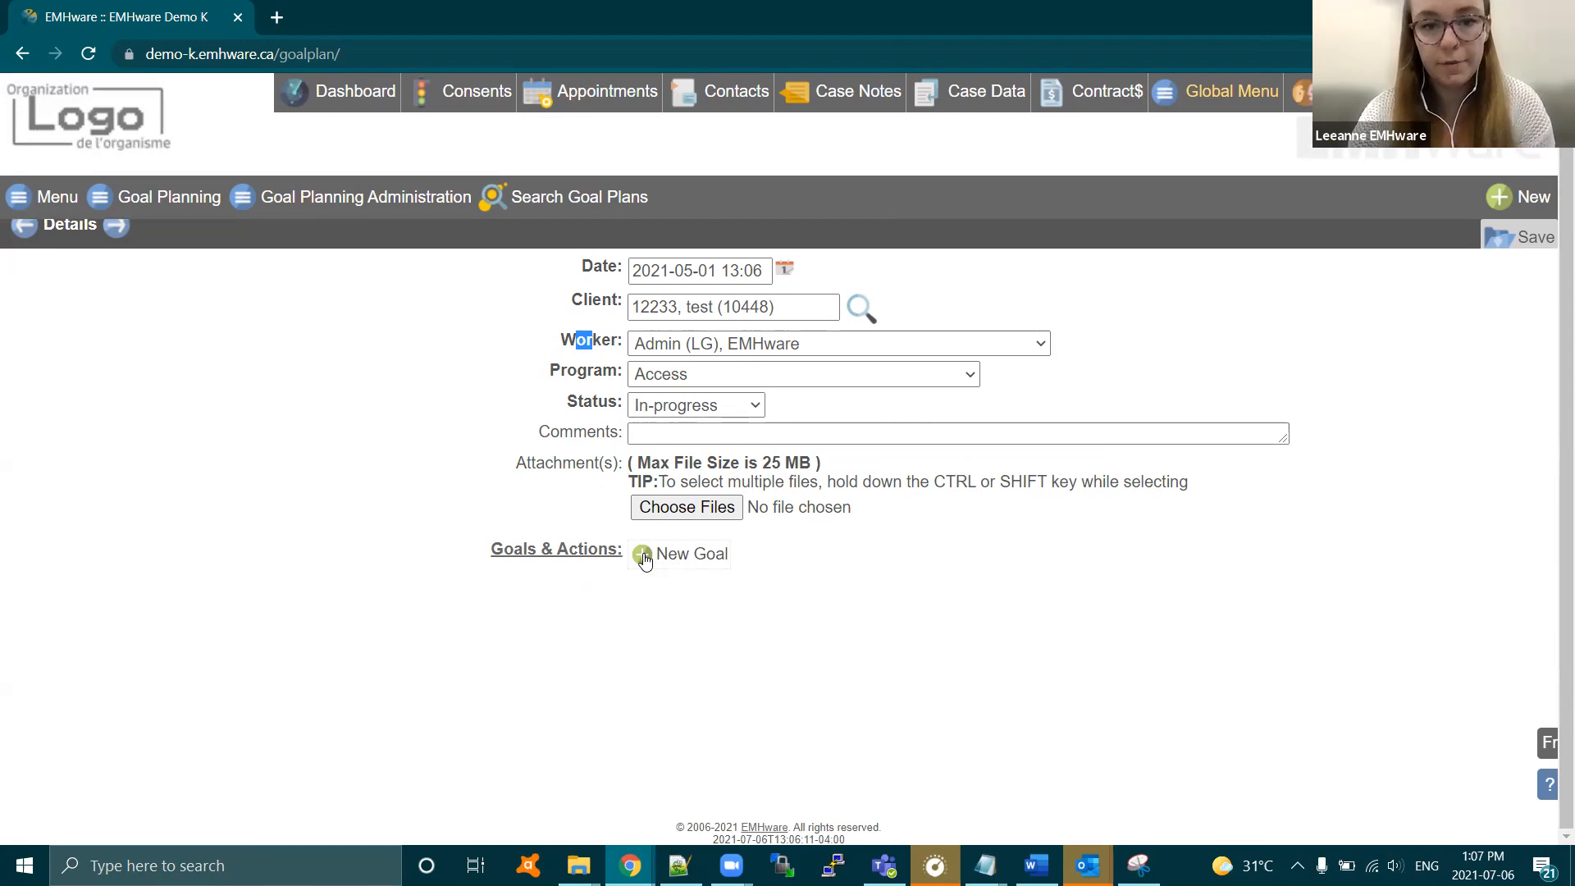
scroll(486, 627, down, 2)
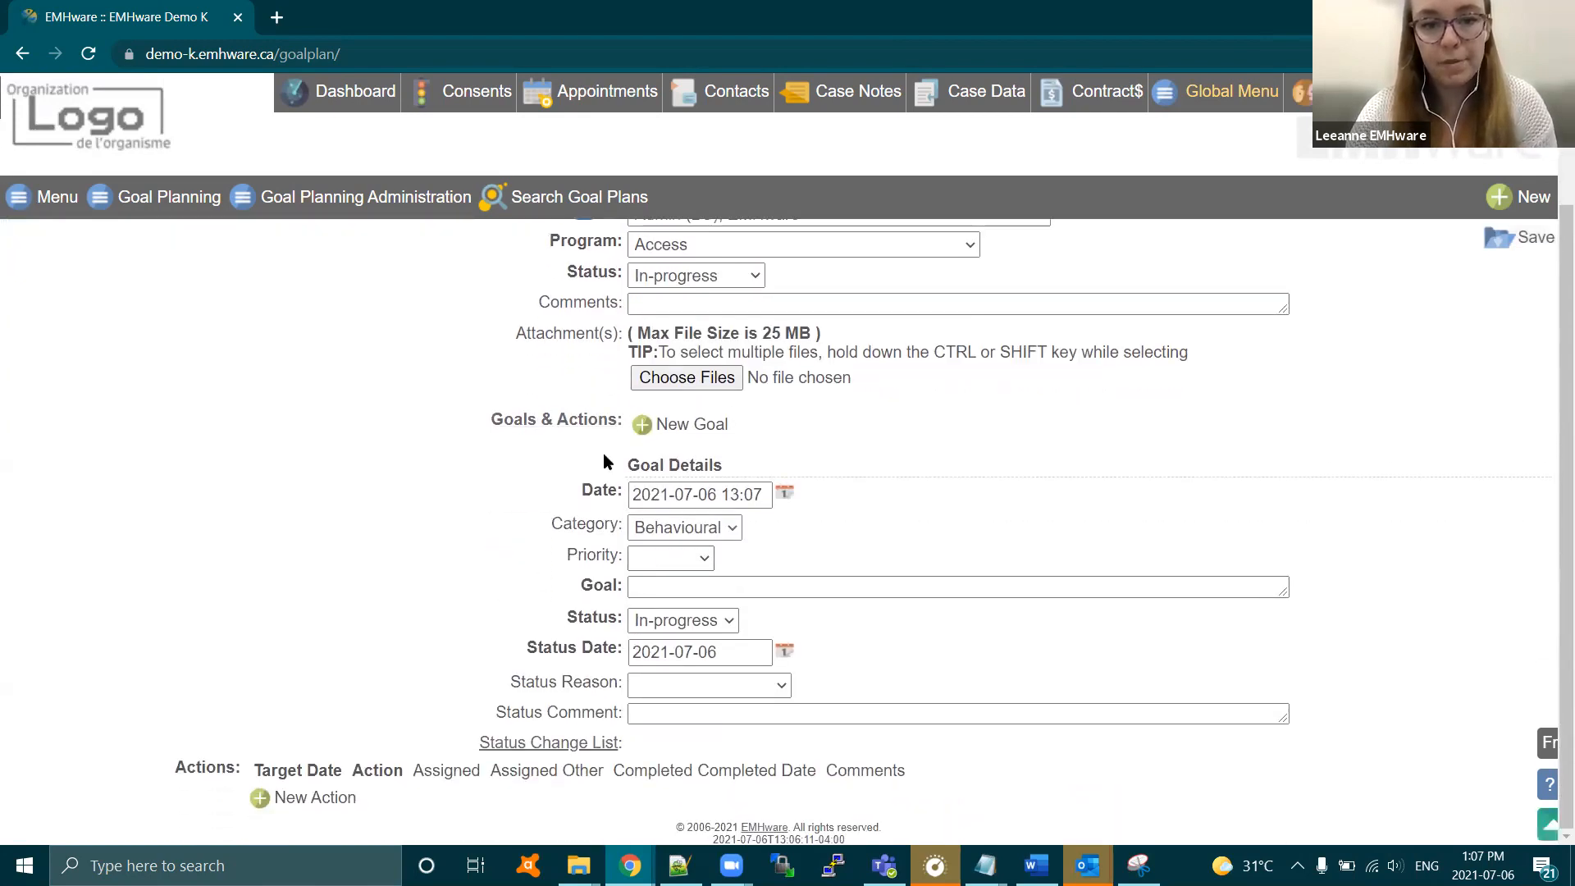
click(784, 494)
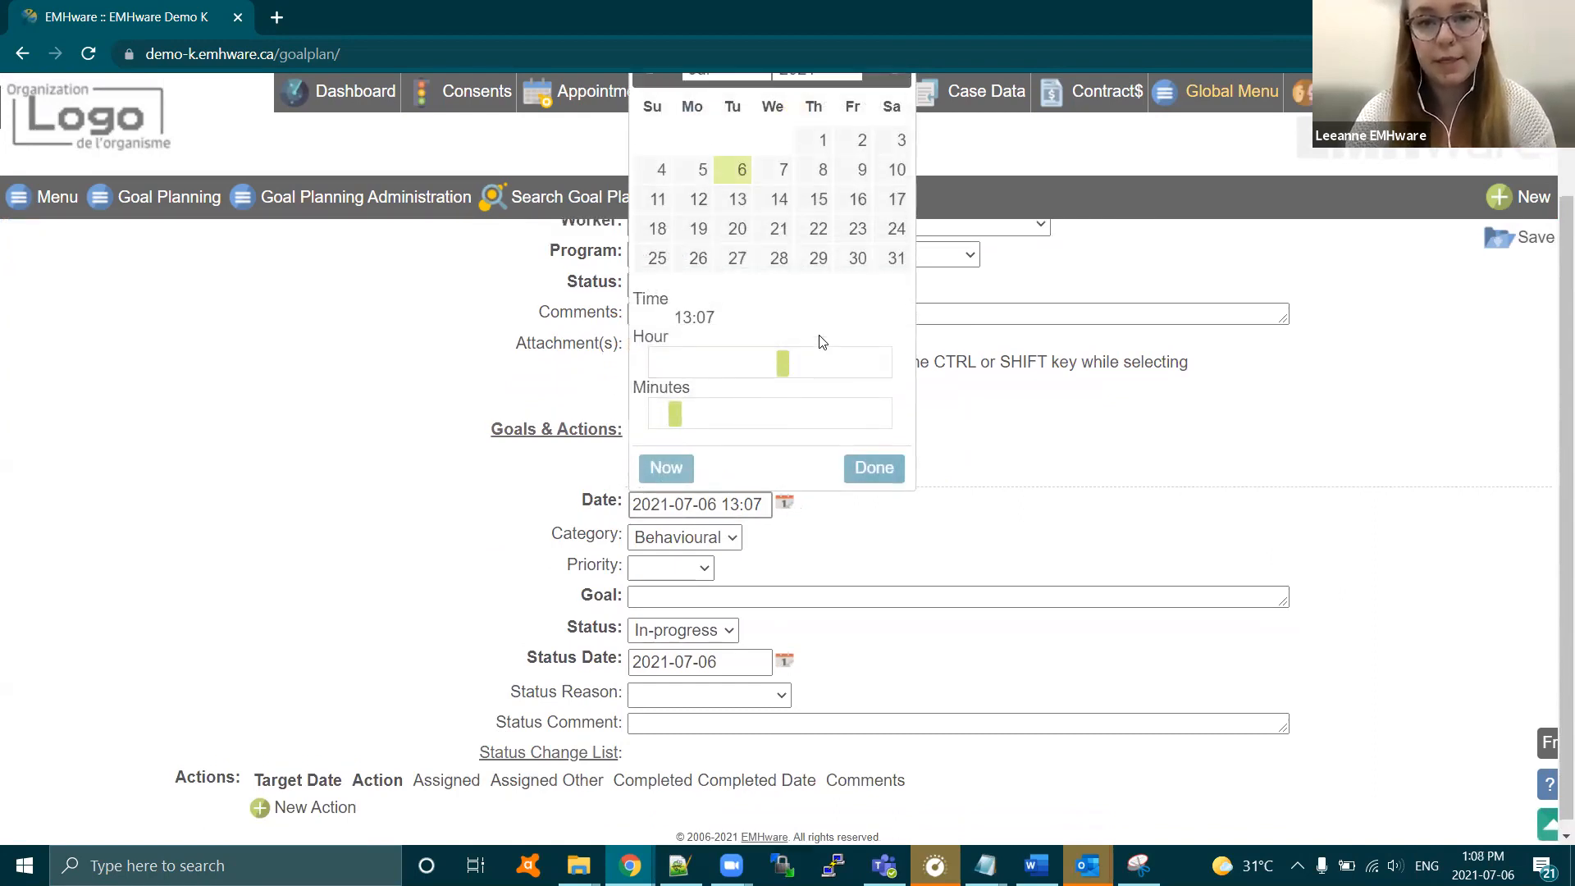
scroll(820, 341, up, 2)
click(746, 186)
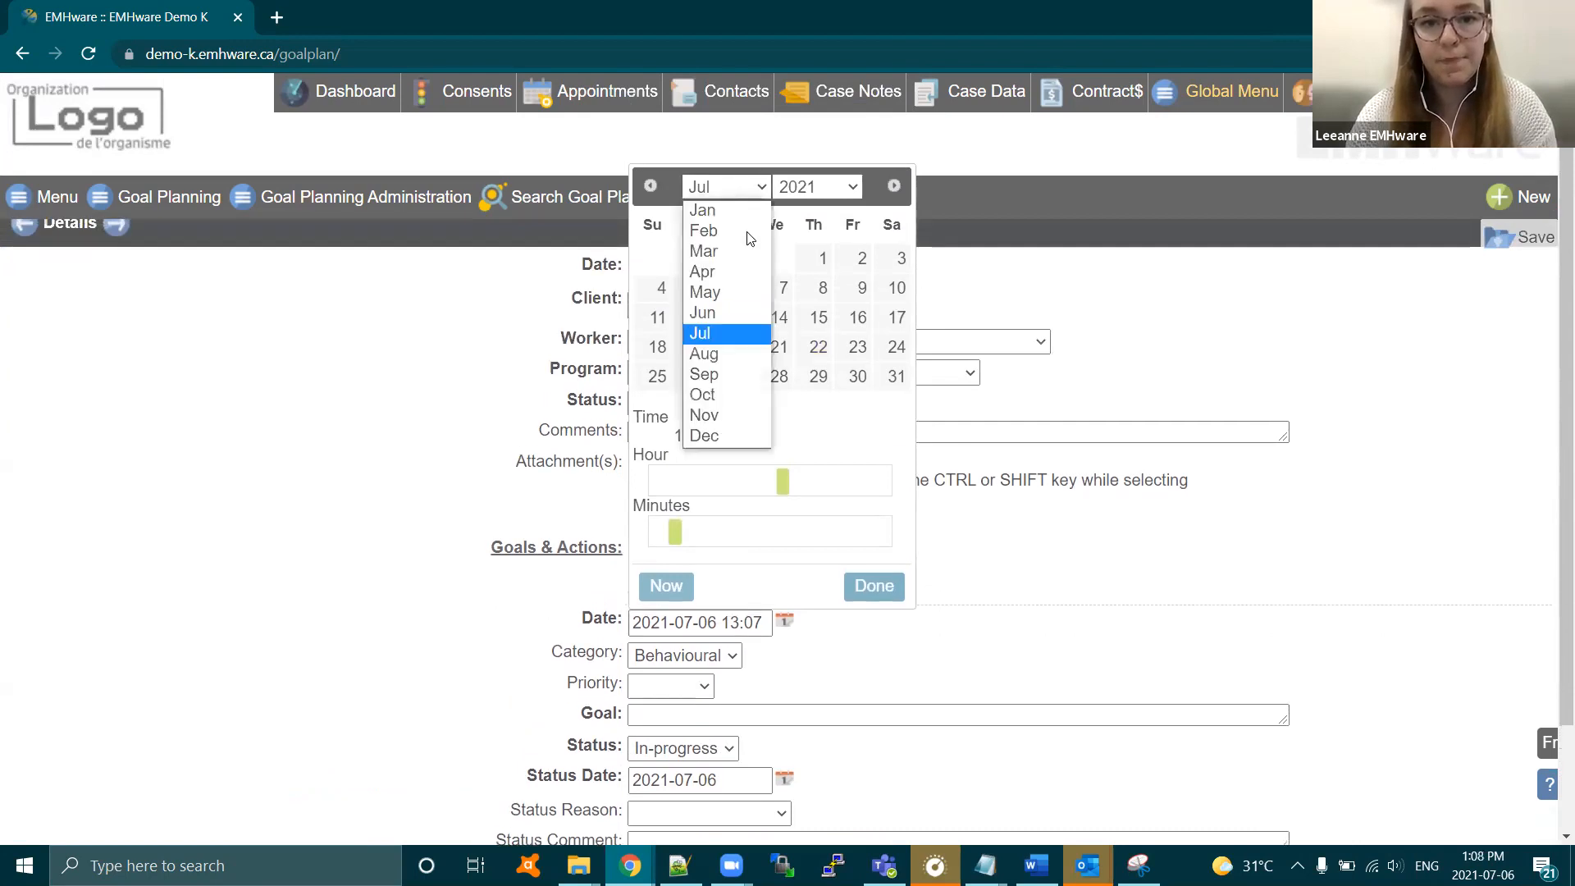
click(720, 292)
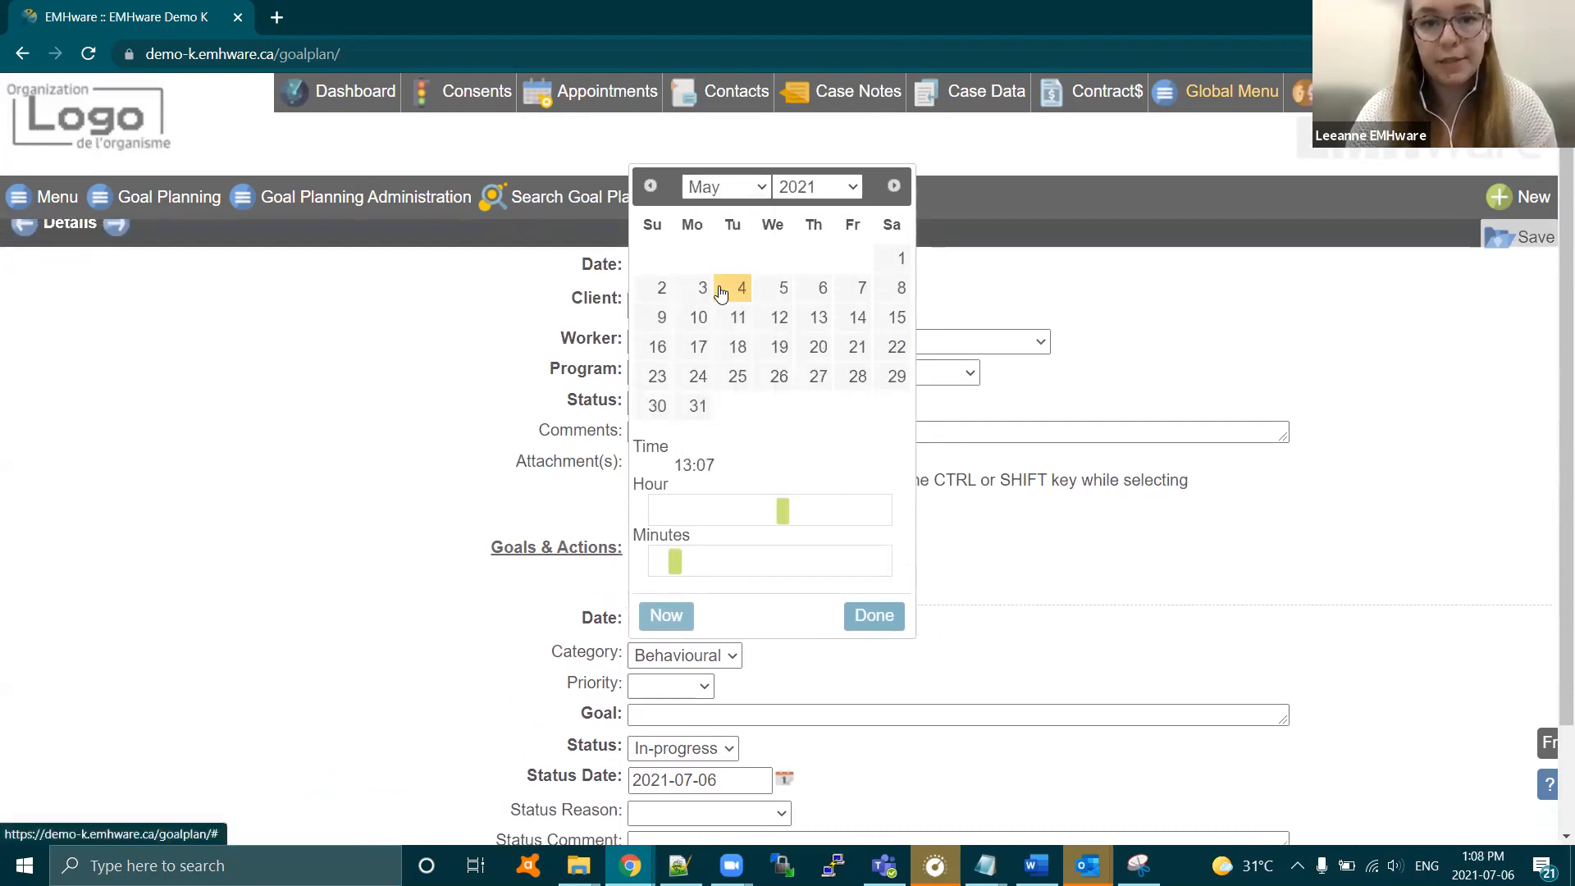
click(772, 292)
click(881, 624)
scroll(743, 566, down, 2)
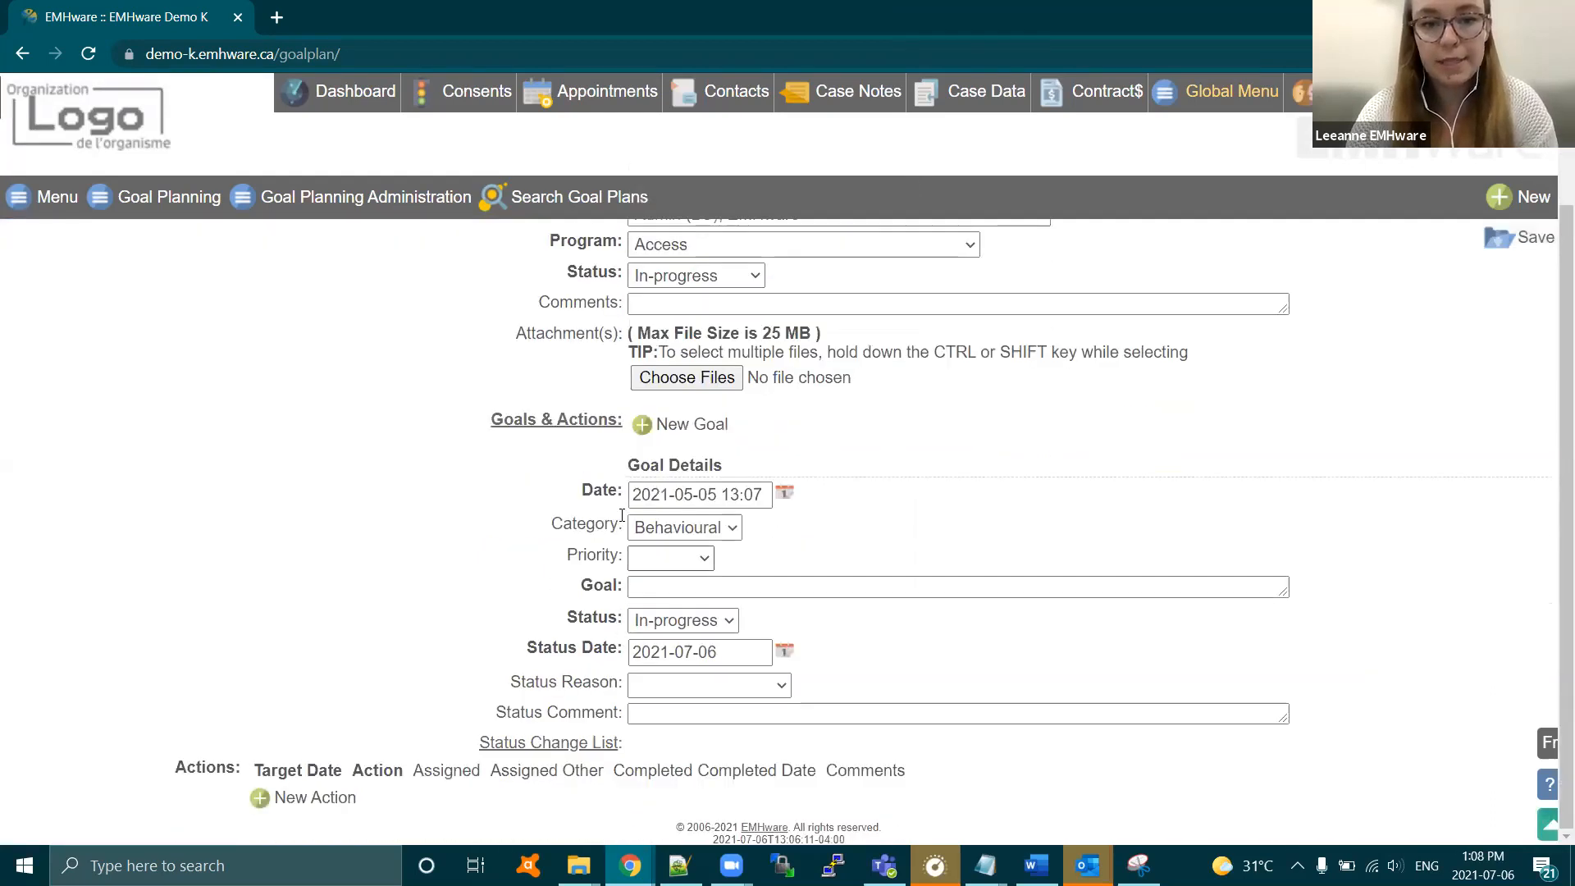
- Set the goal's category to Treatment and its priority to Low
click(733, 537)
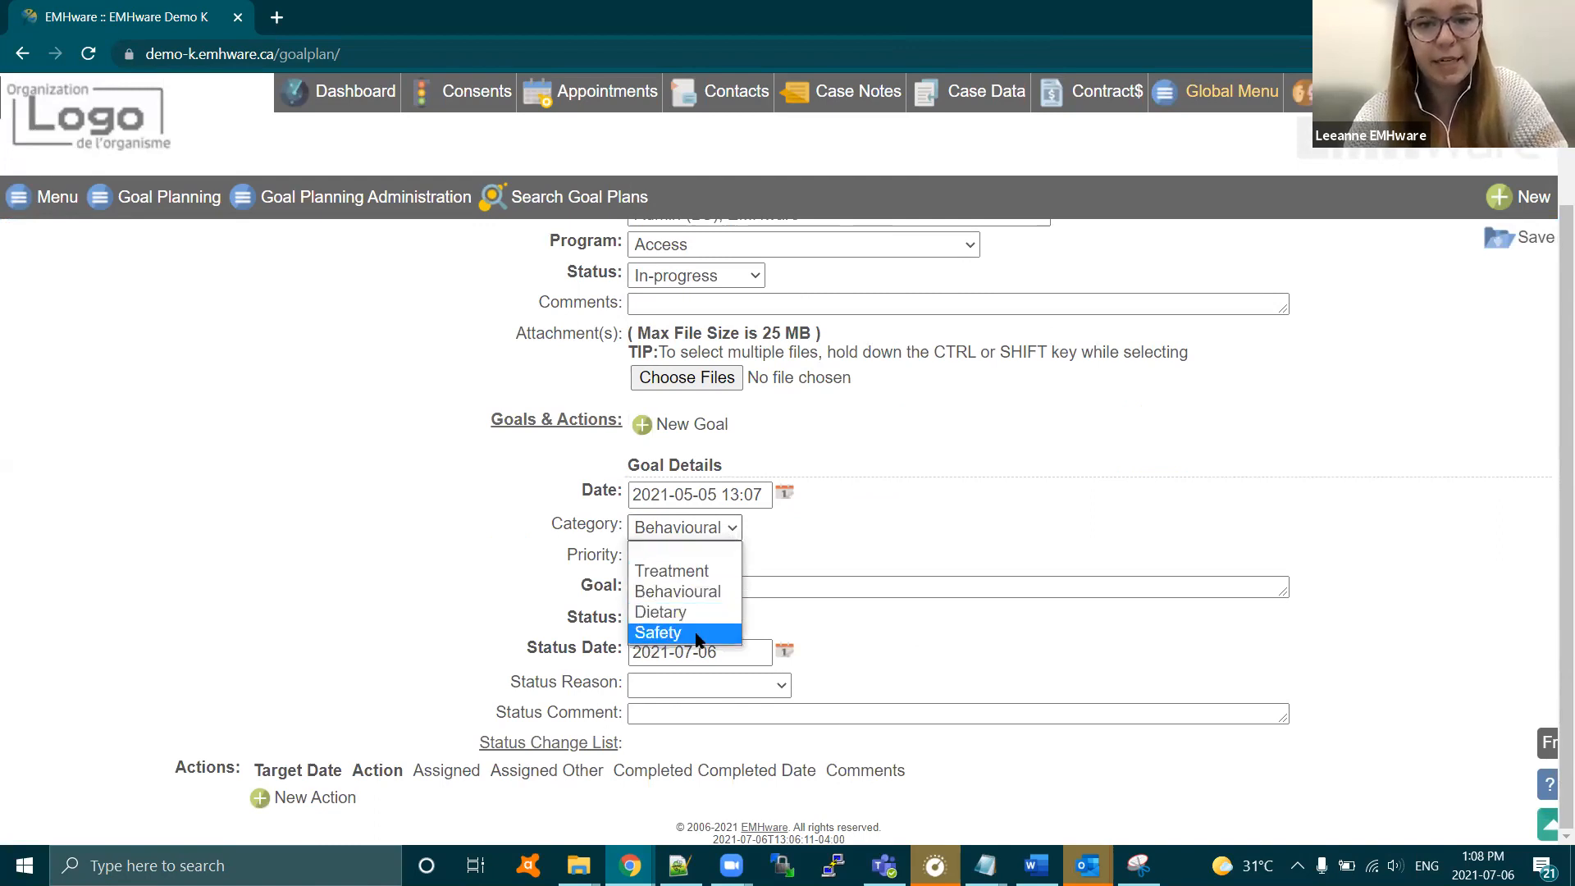
click(697, 574)
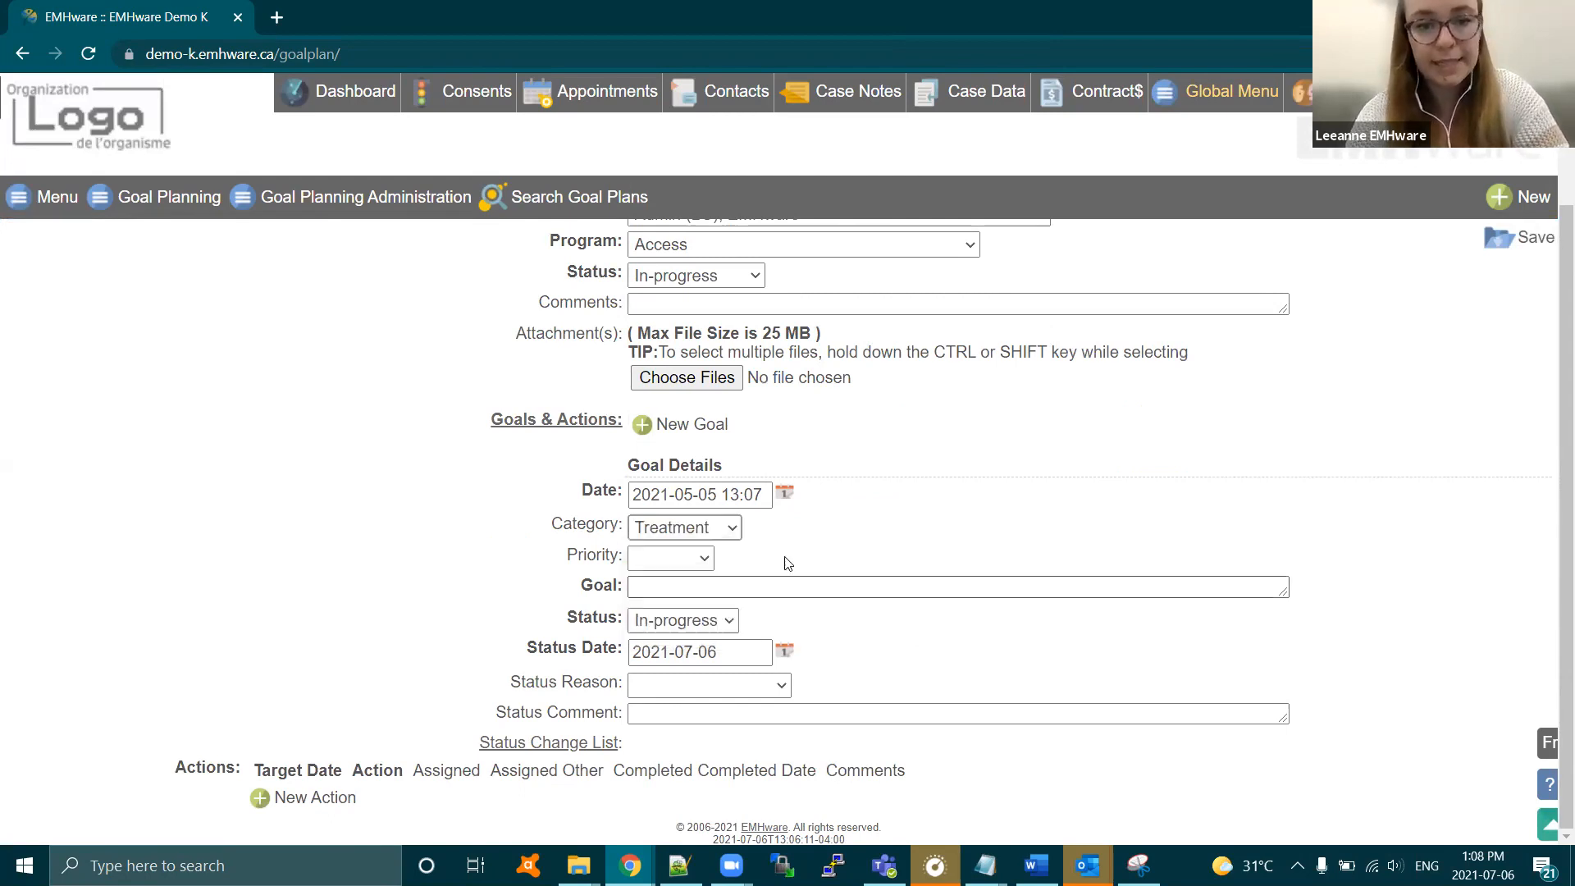
click(671, 564)
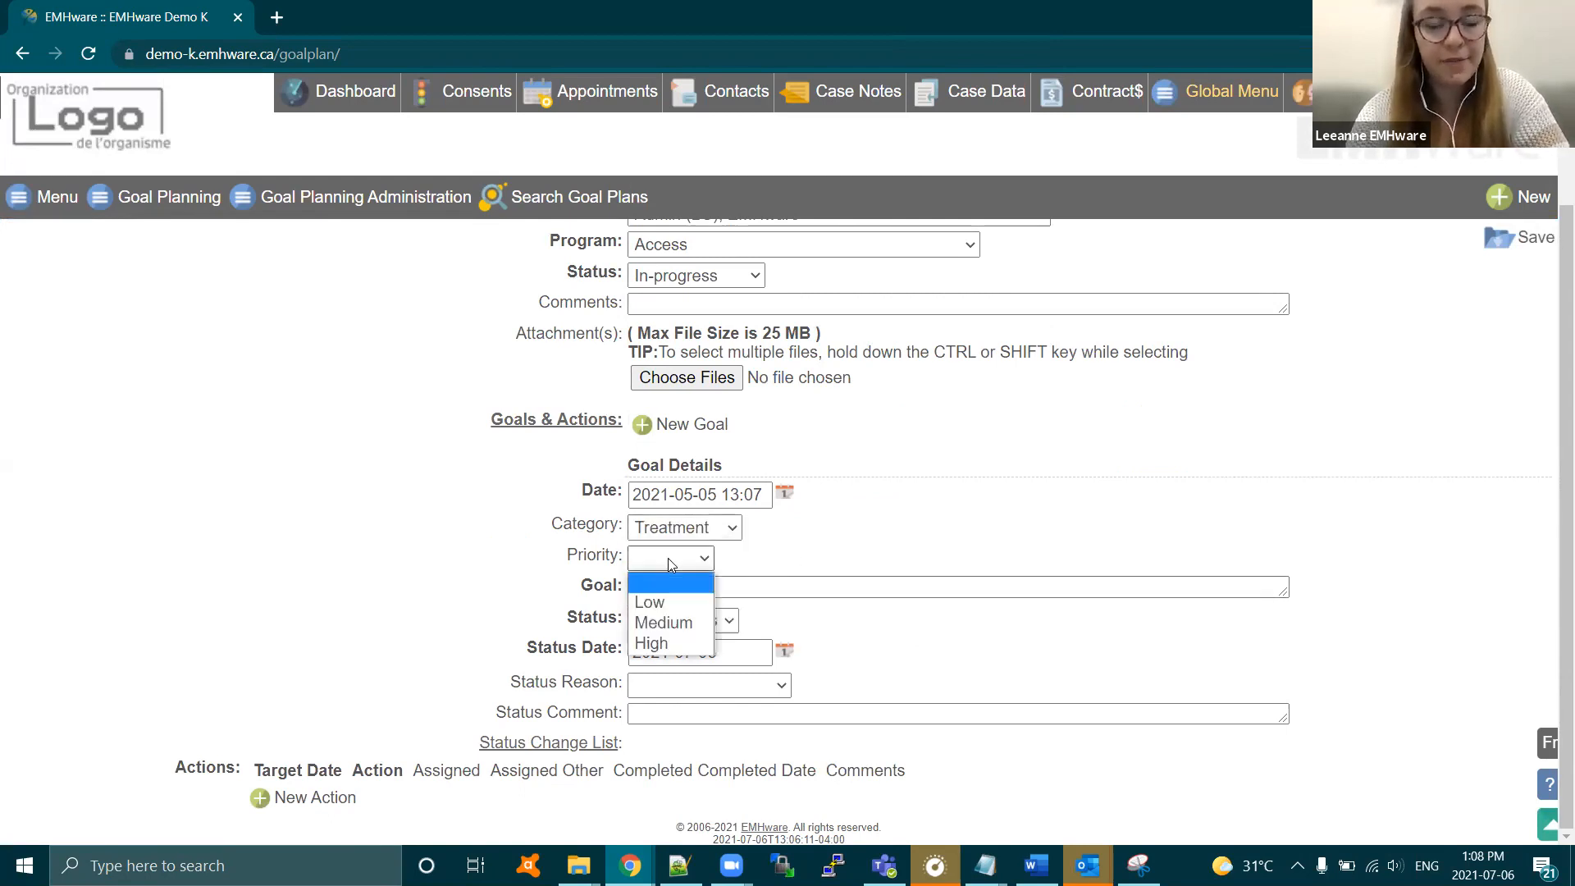
click(670, 611)
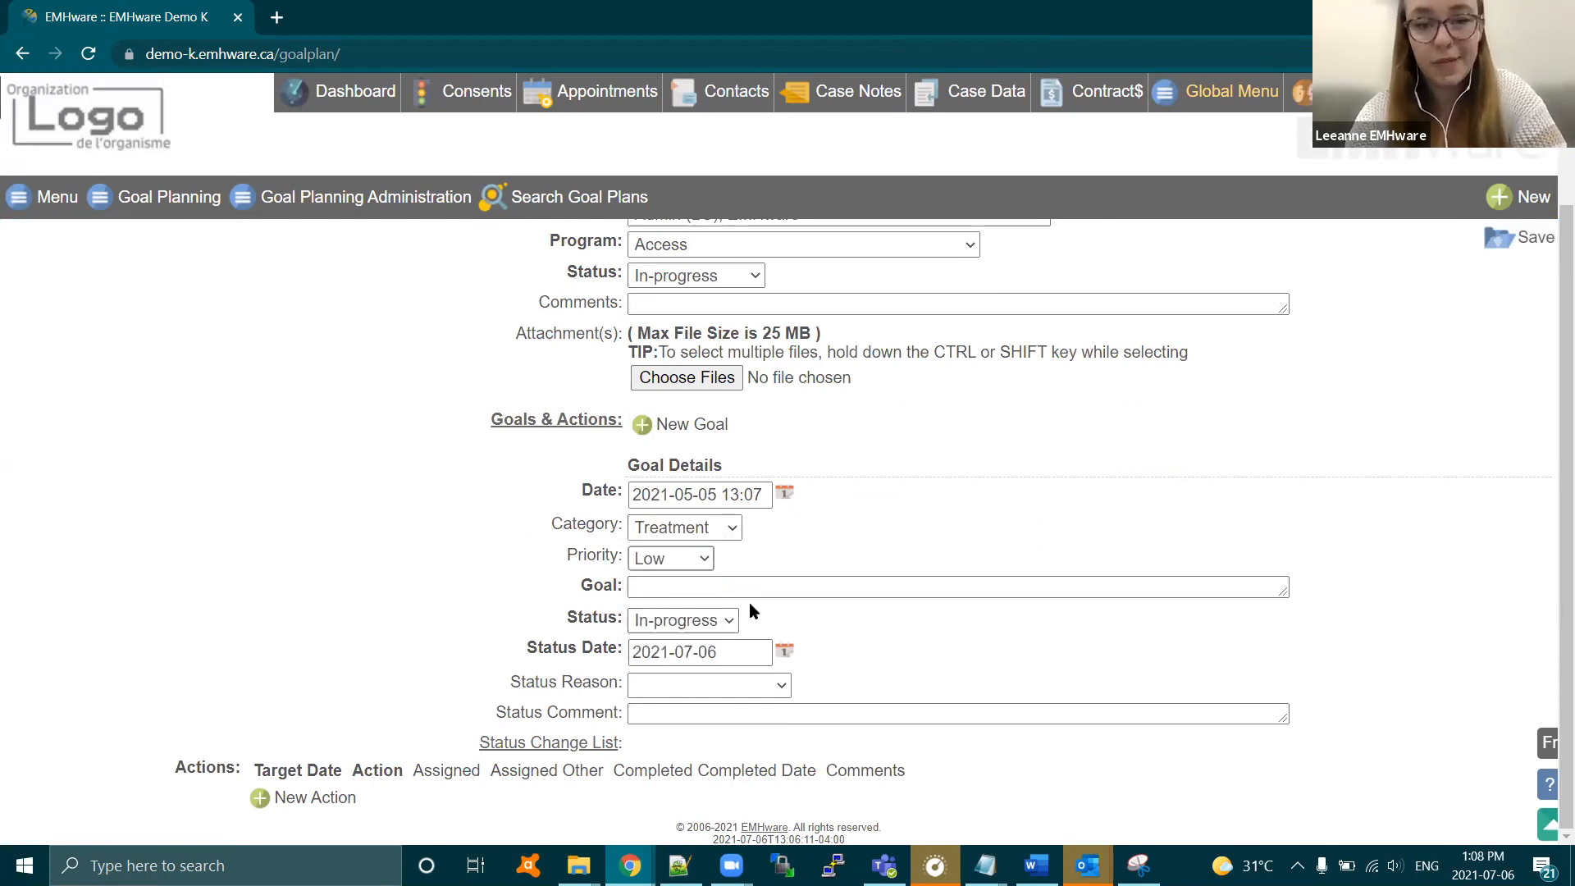
- Enter "This is my goal...." as the goal's text and set the goal's status to Proposed
click(867, 584)
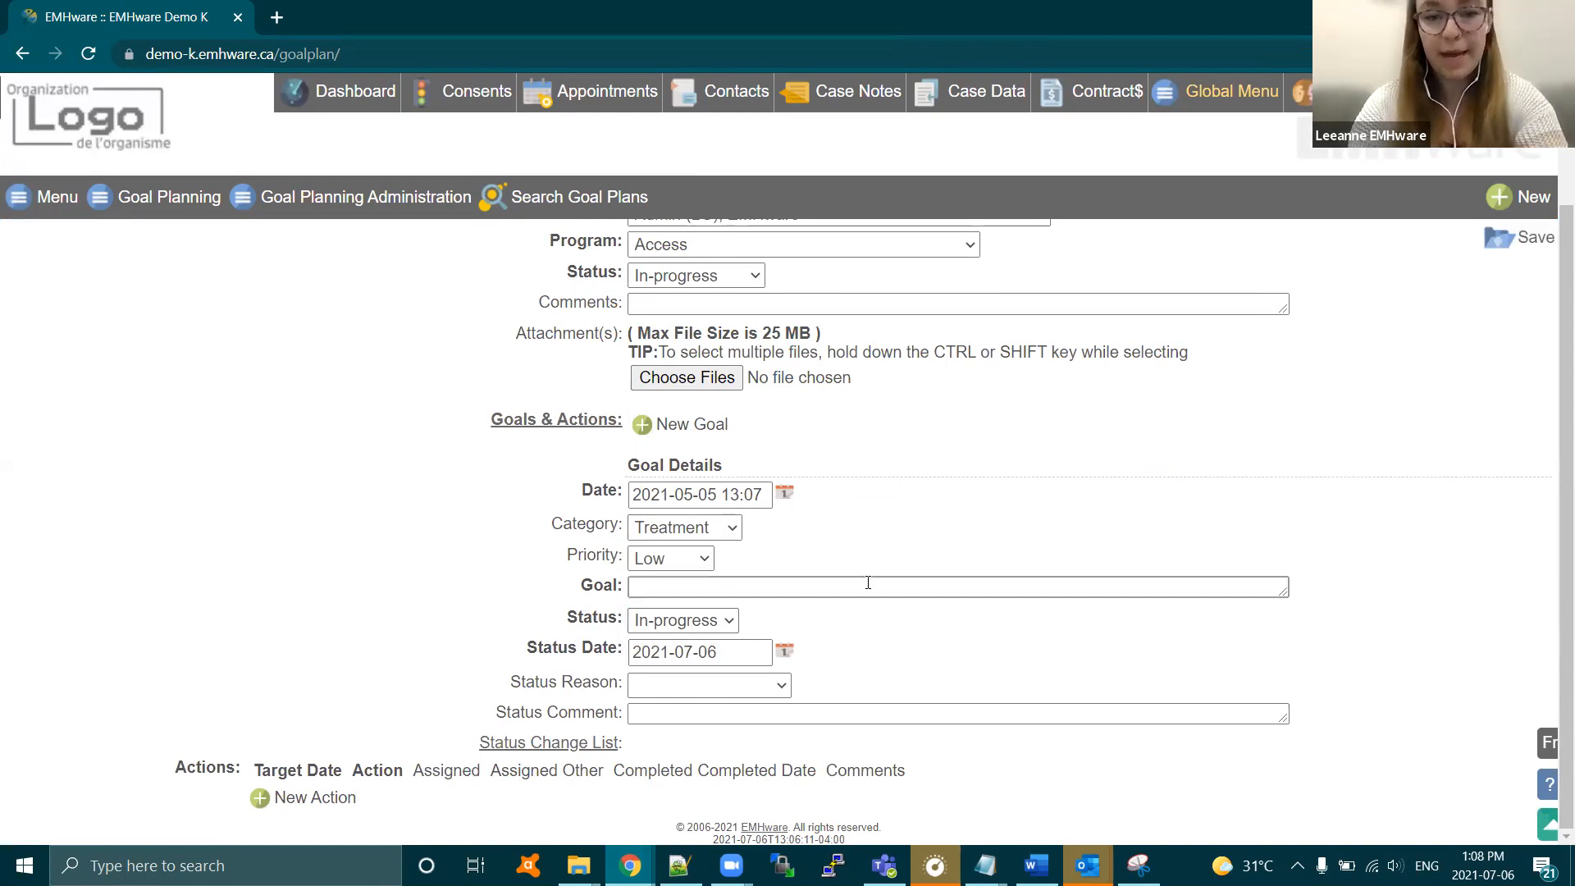
text(This is my goal....)
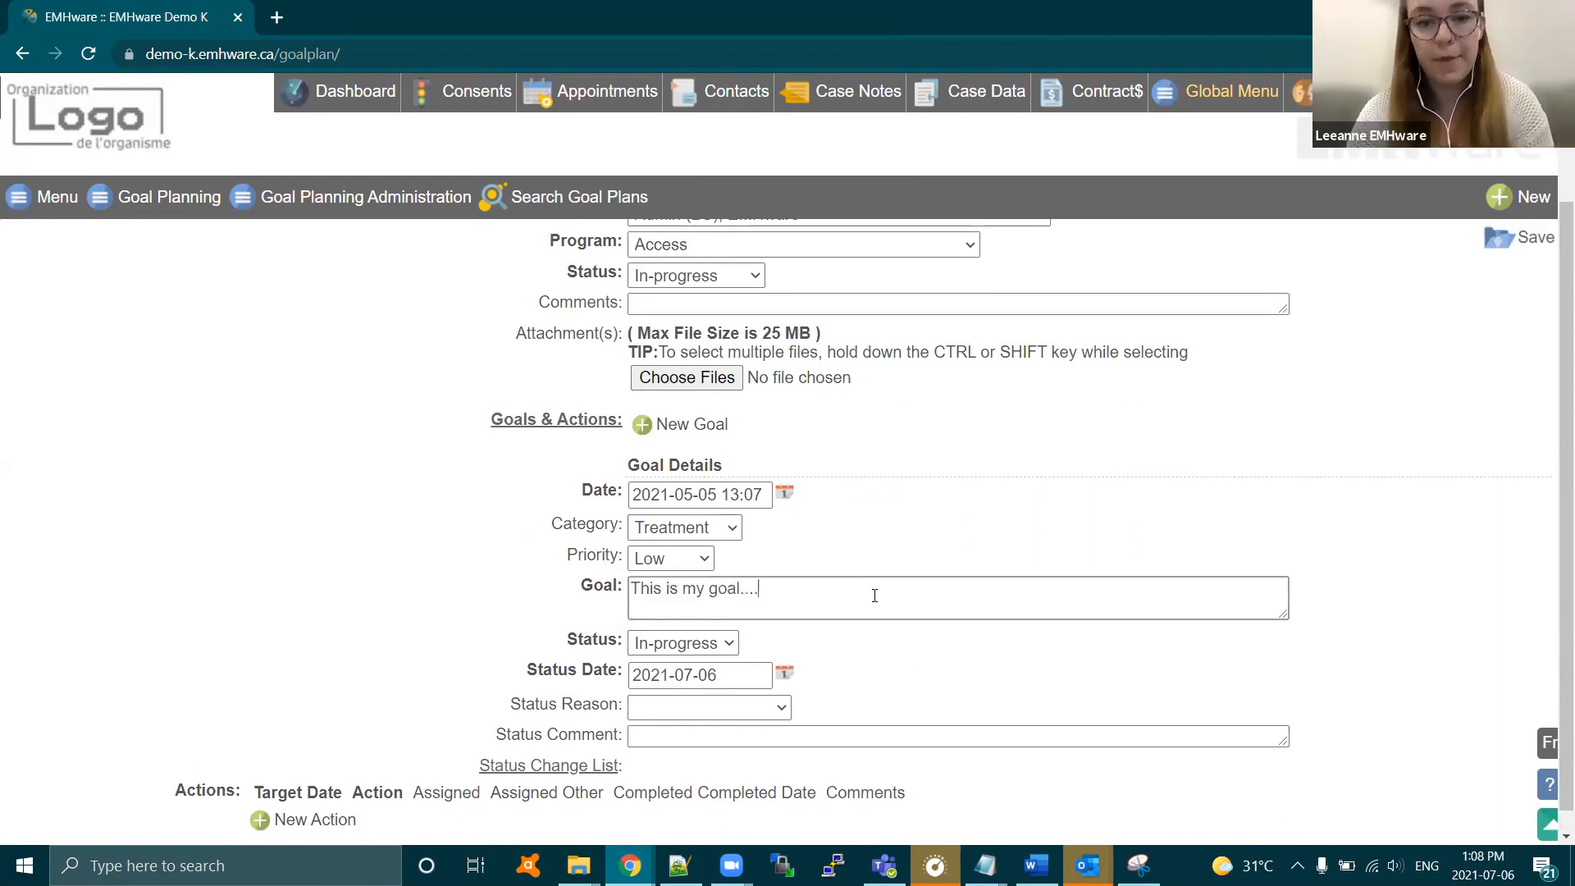
scroll(874, 596, down, 1)
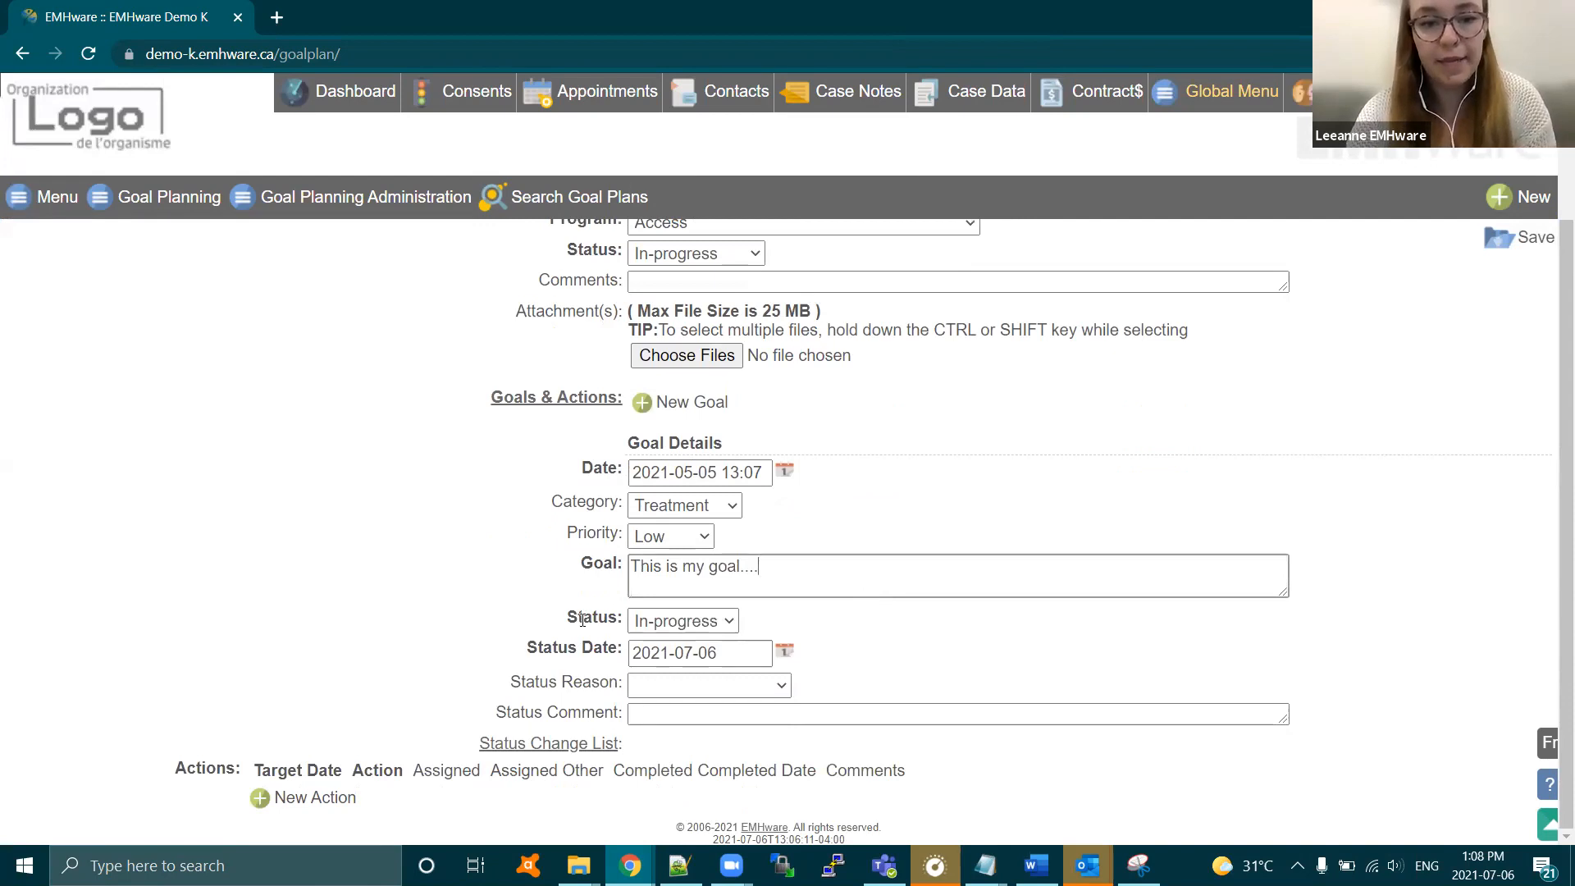
click(725, 624)
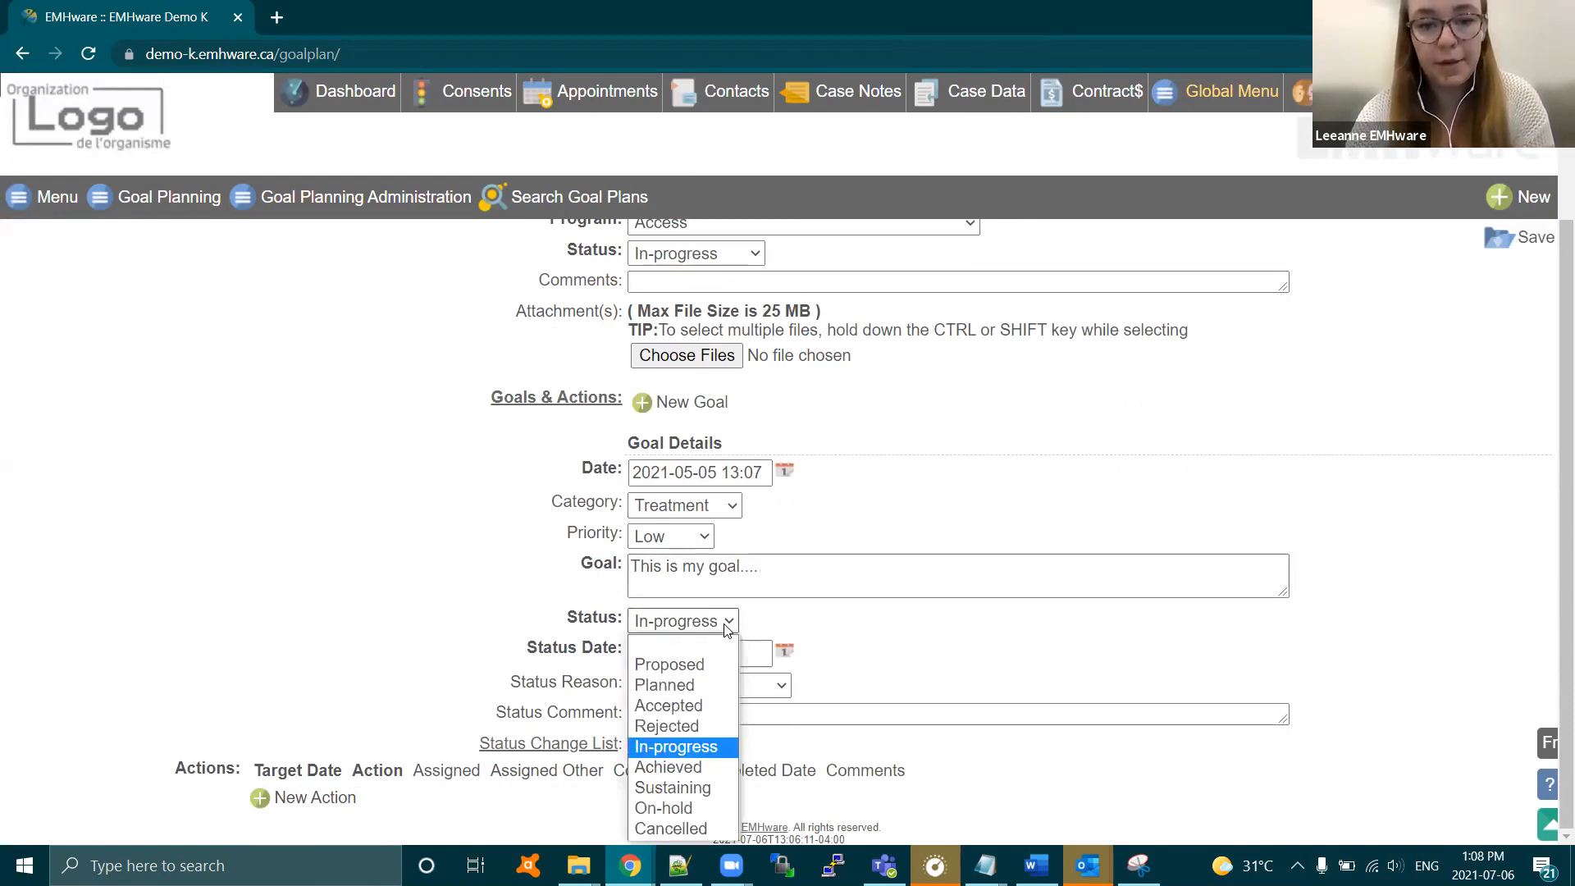
click(697, 665)
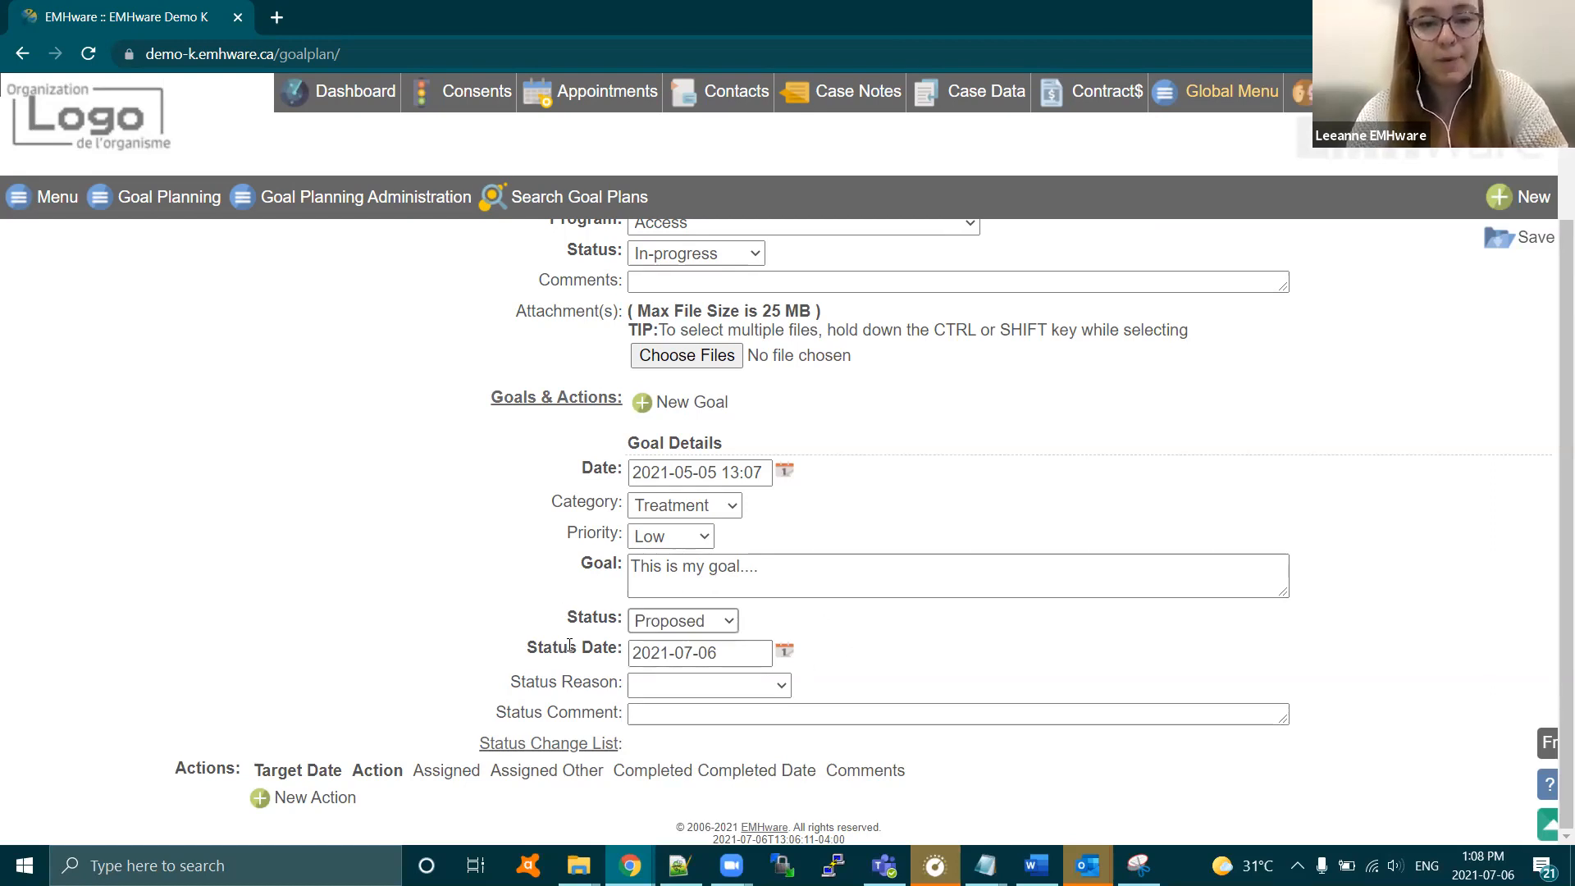
click(698, 630)
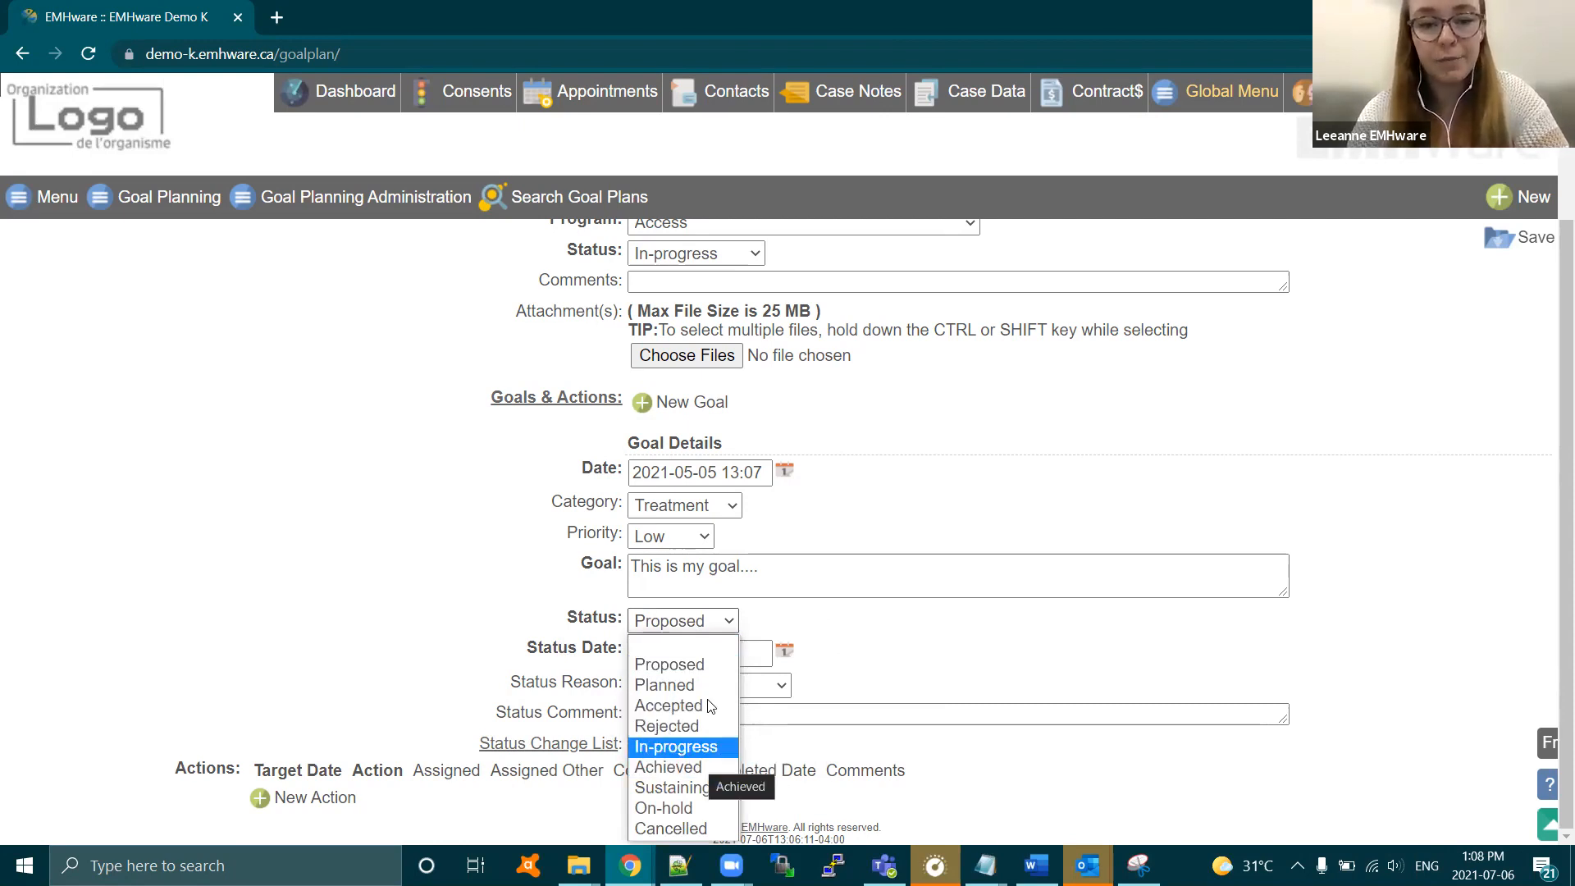
click(669, 665)
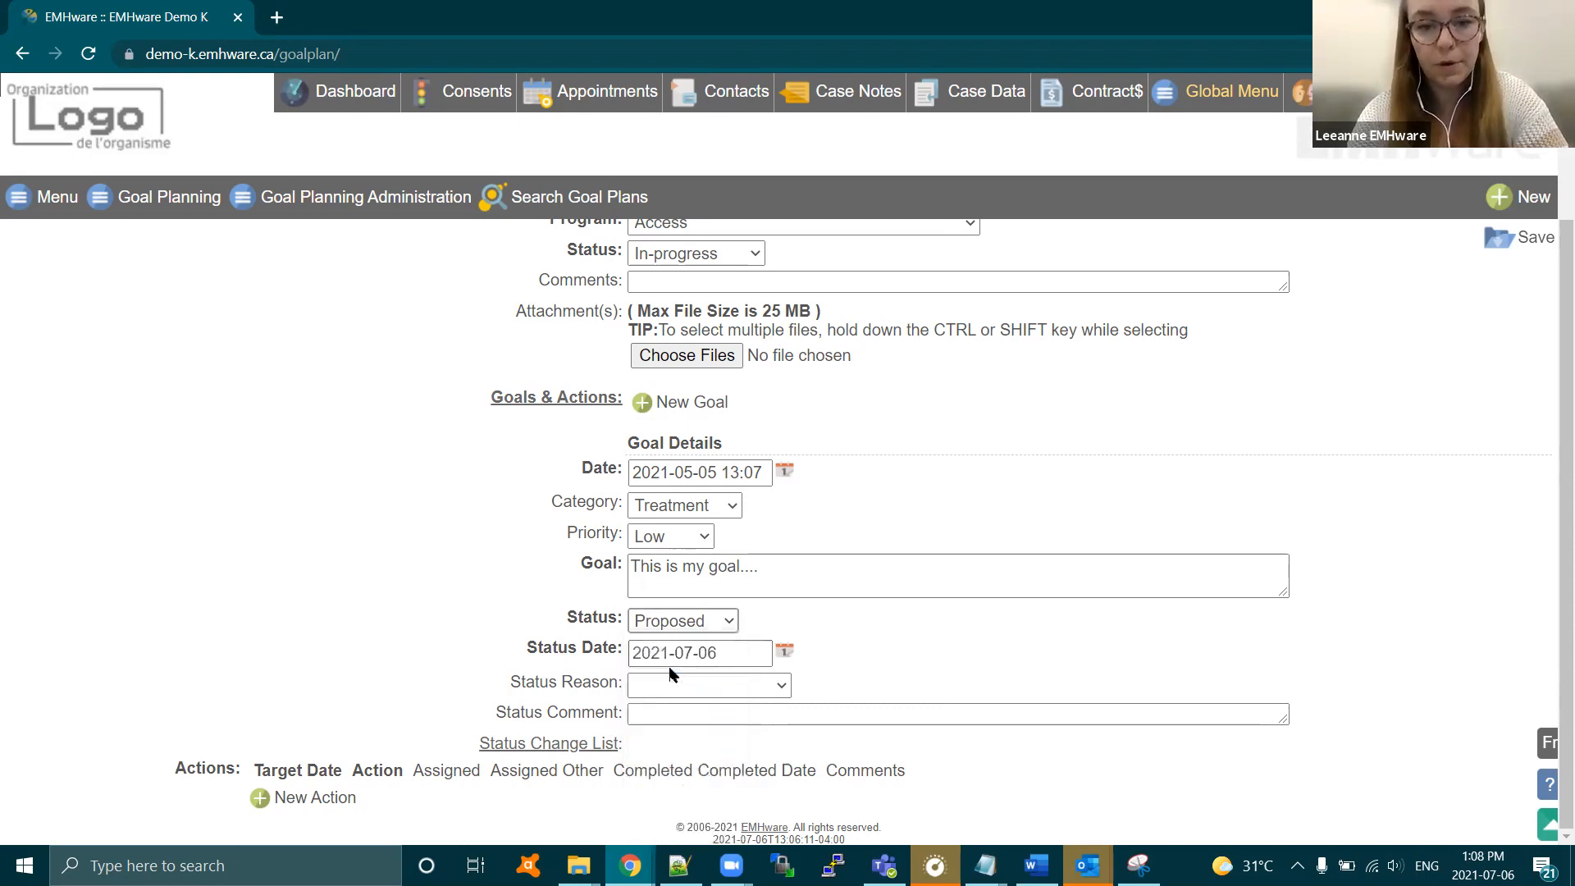
- Set the goal's status date to 2021-05-05 and its status reason to Replaced
click(783, 653)
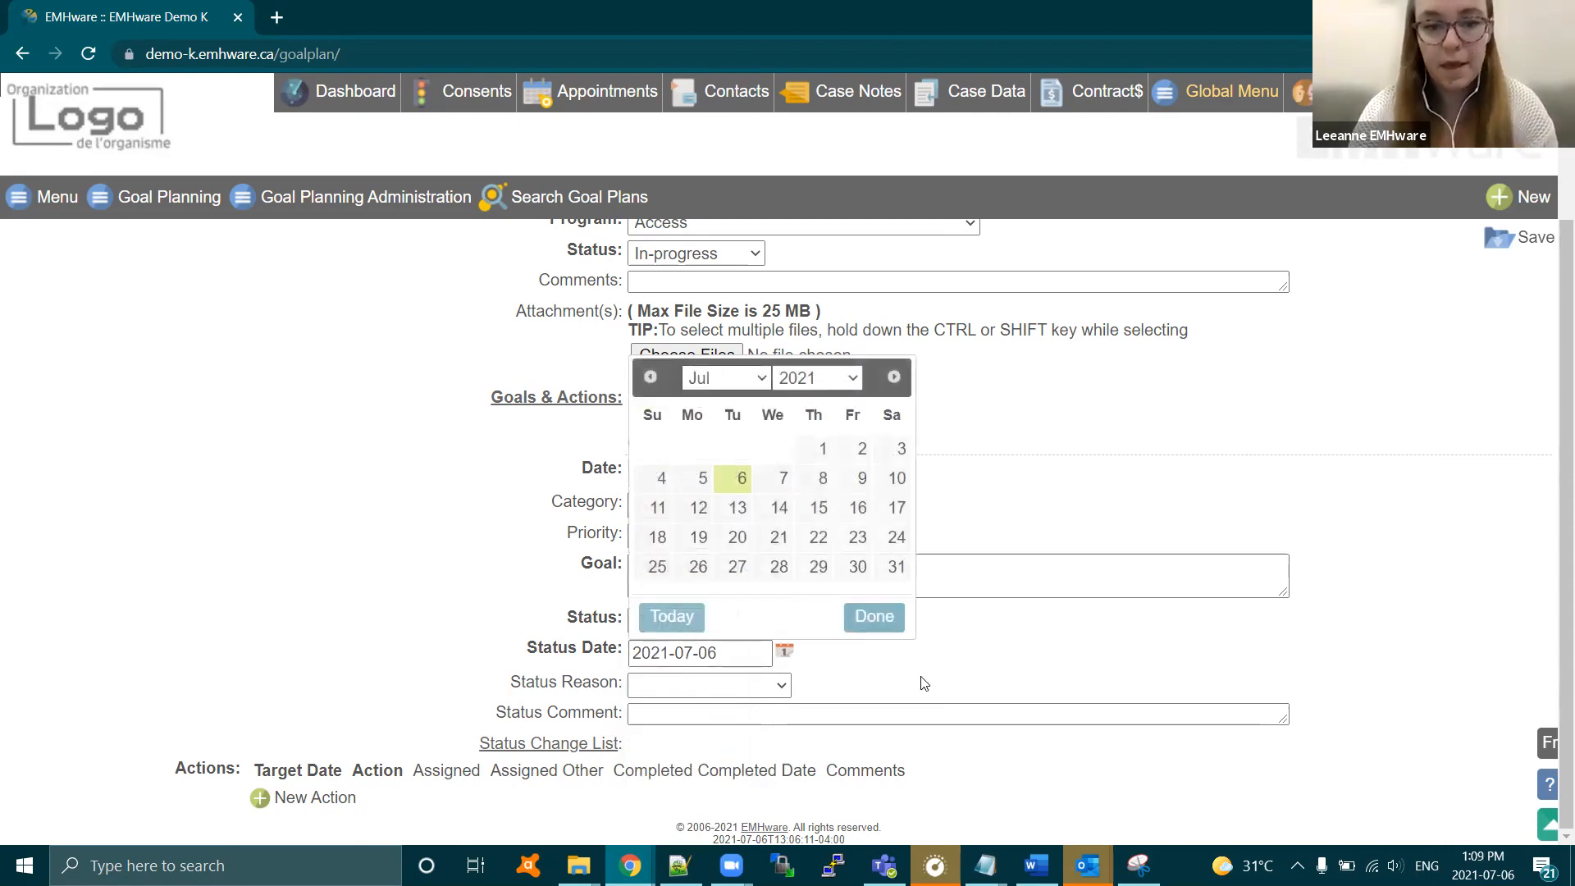
click(774, 479)
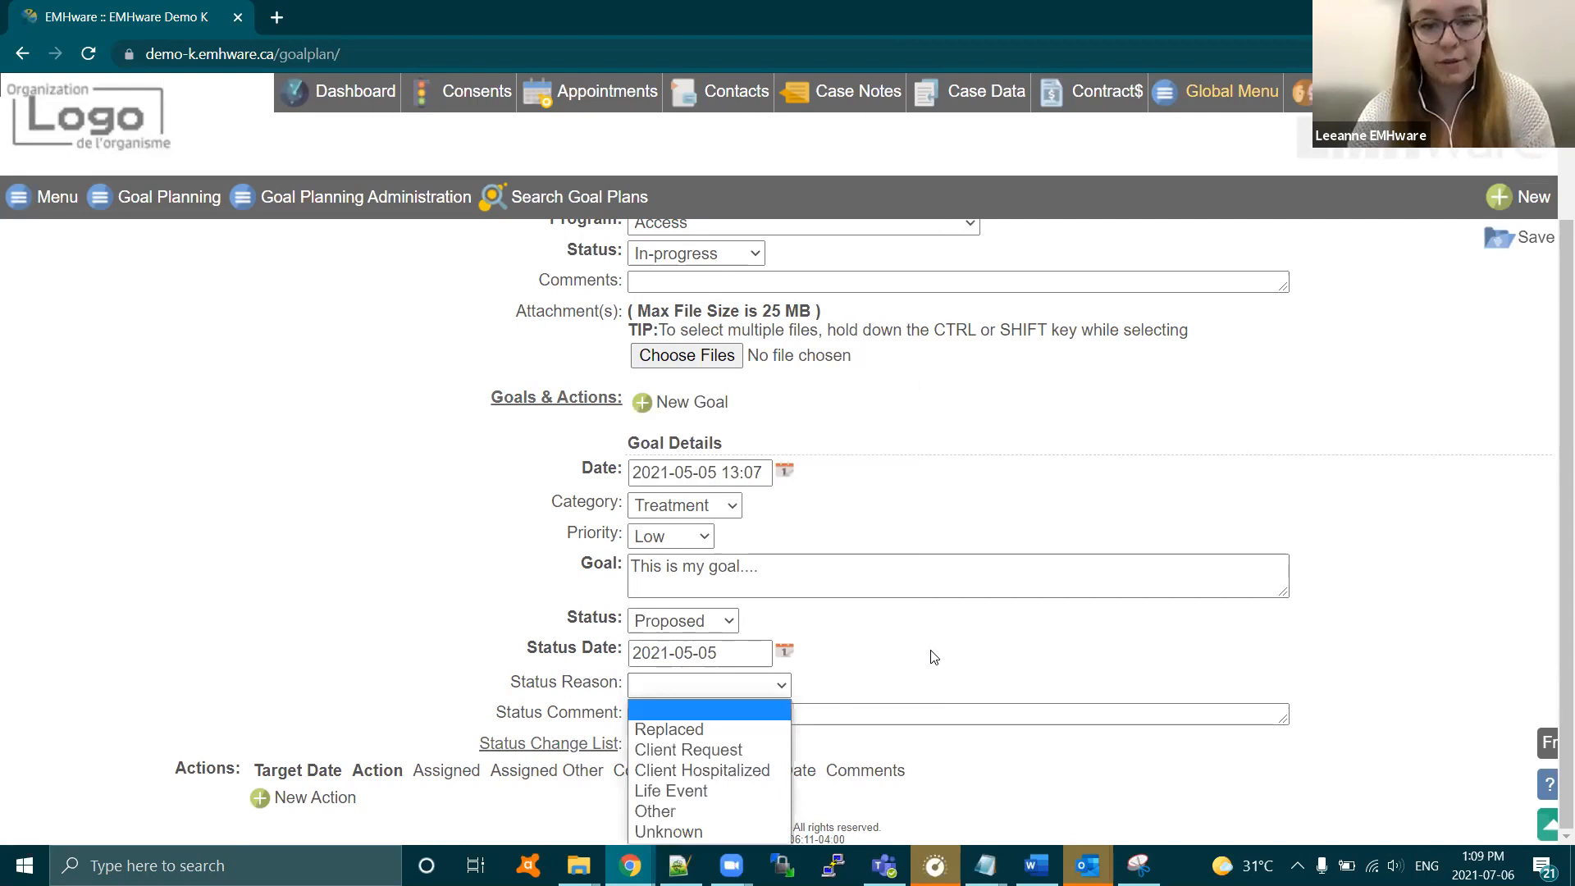
click(696, 716)
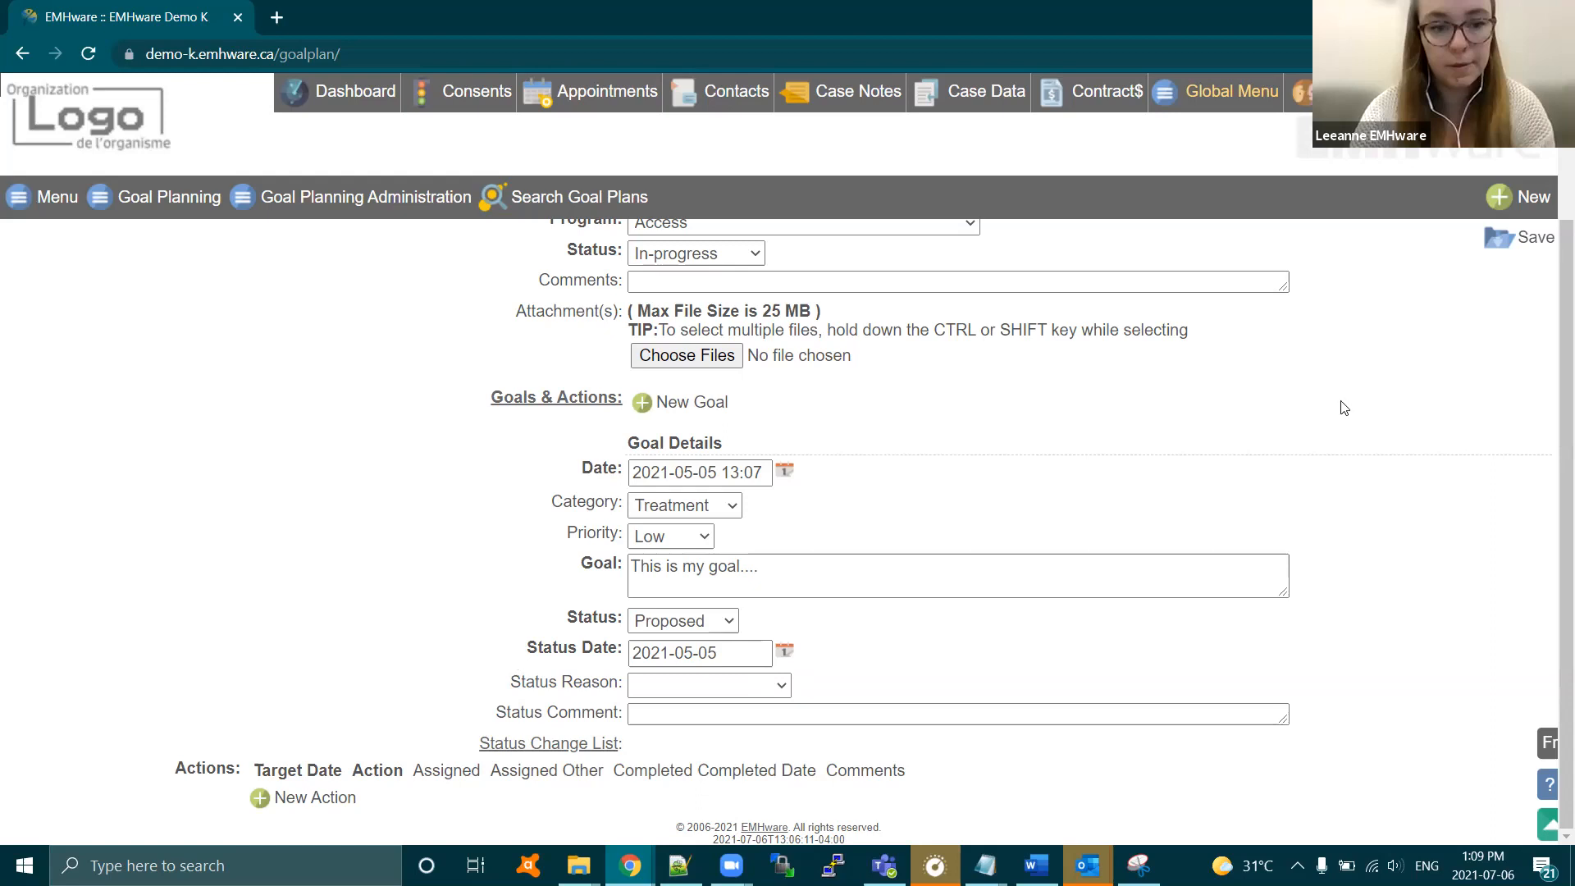
key(Down)
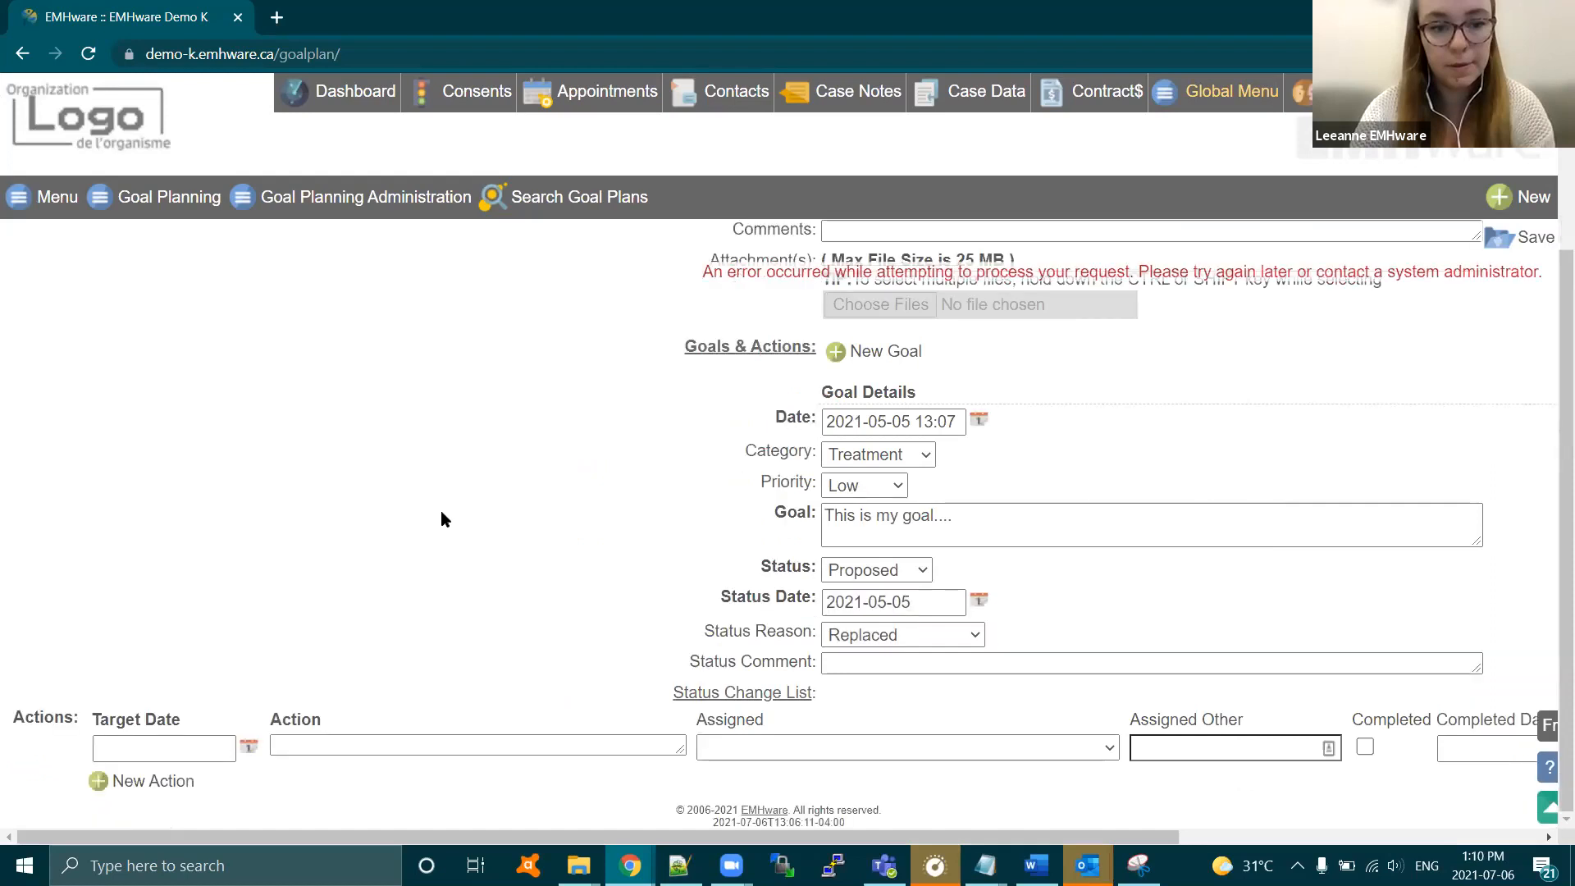
- Add an action "This is my first action" to the goal with target date 2021-05-07, assigned to the EMHware admin worker
scroll(441, 513, up, 1)
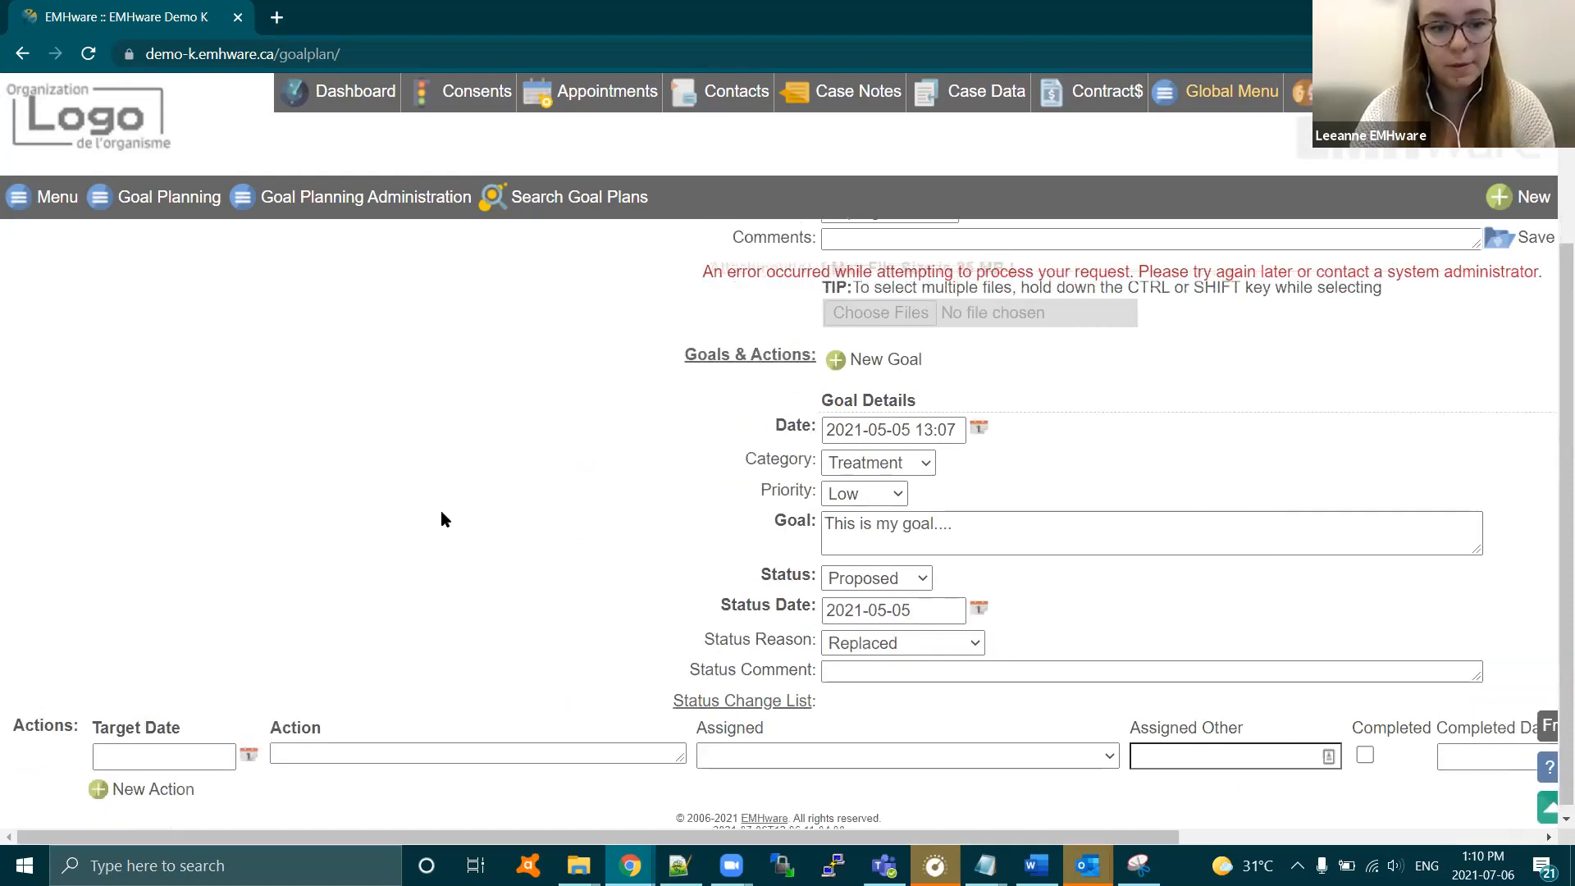
scroll(163, 798, up, 1)
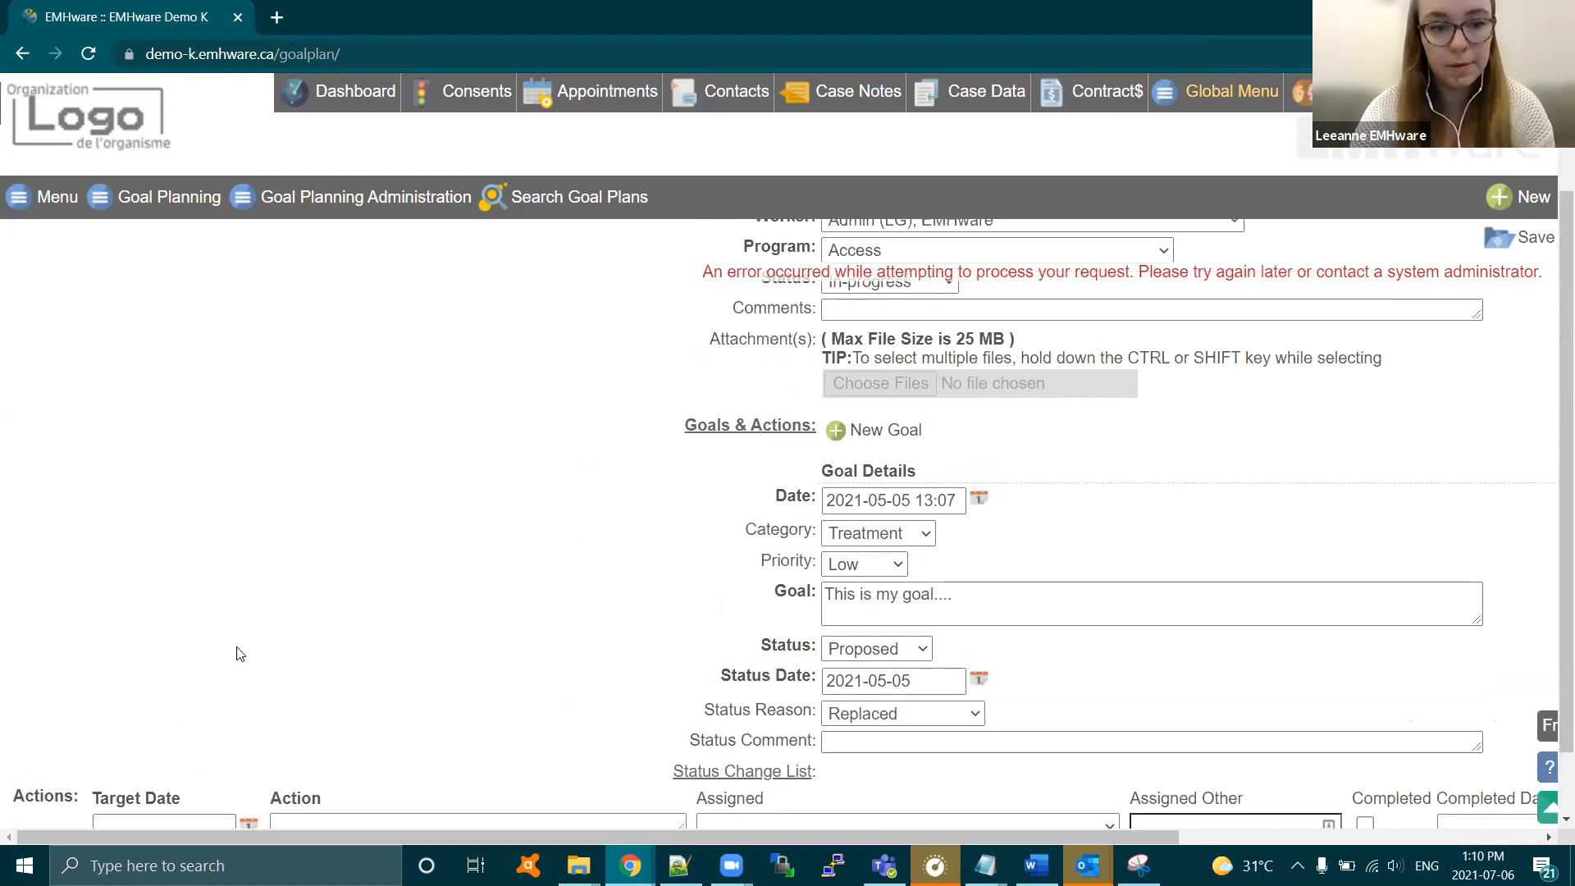
scroll(163, 741, down, 1)
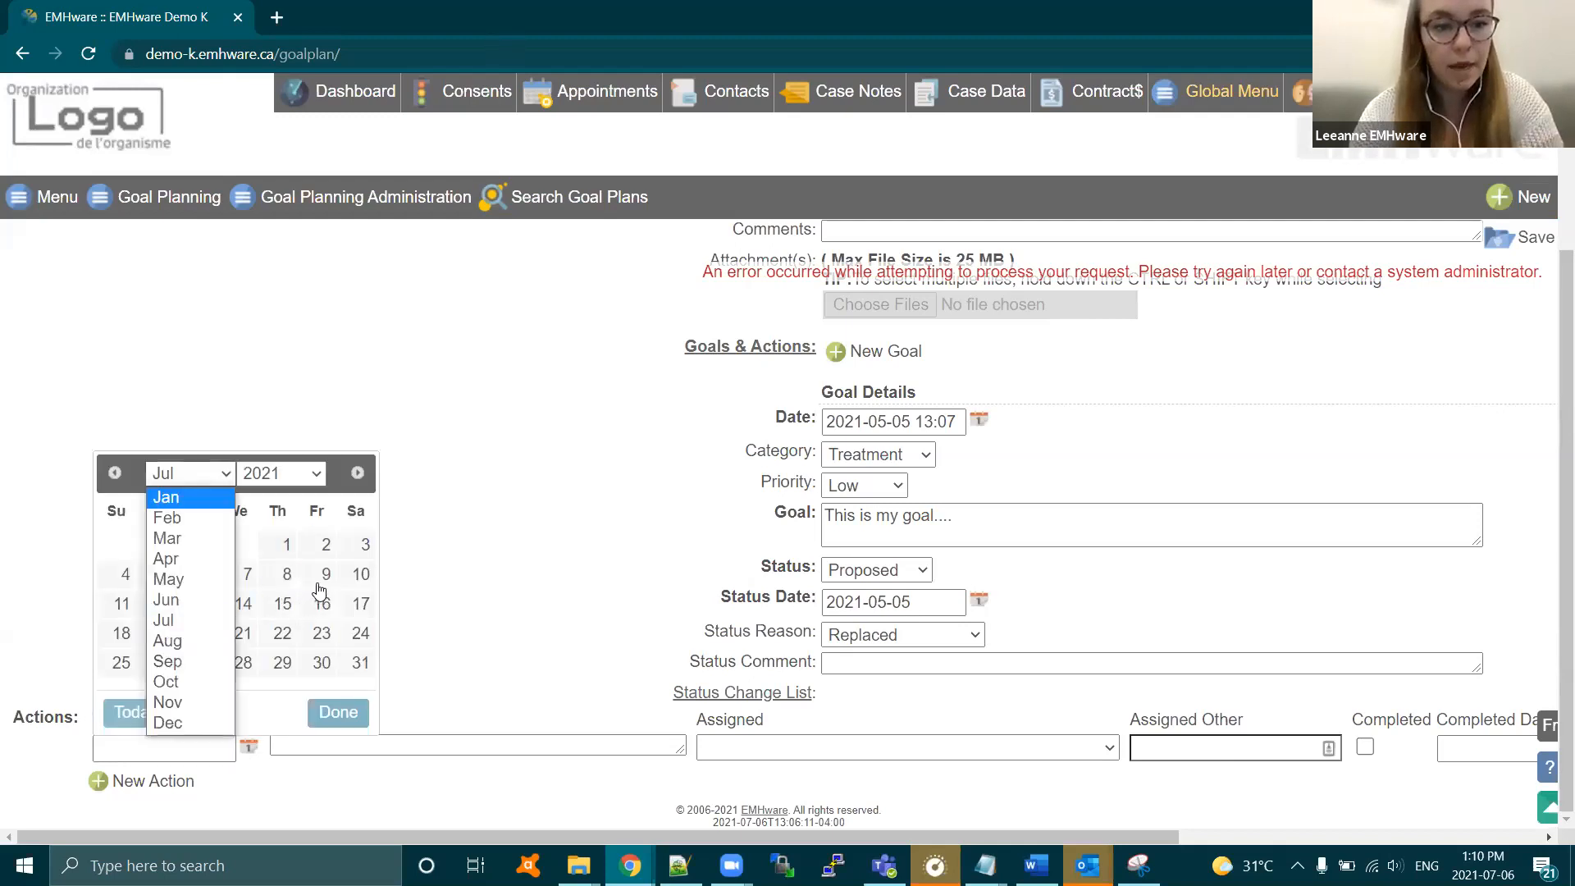
click(323, 579)
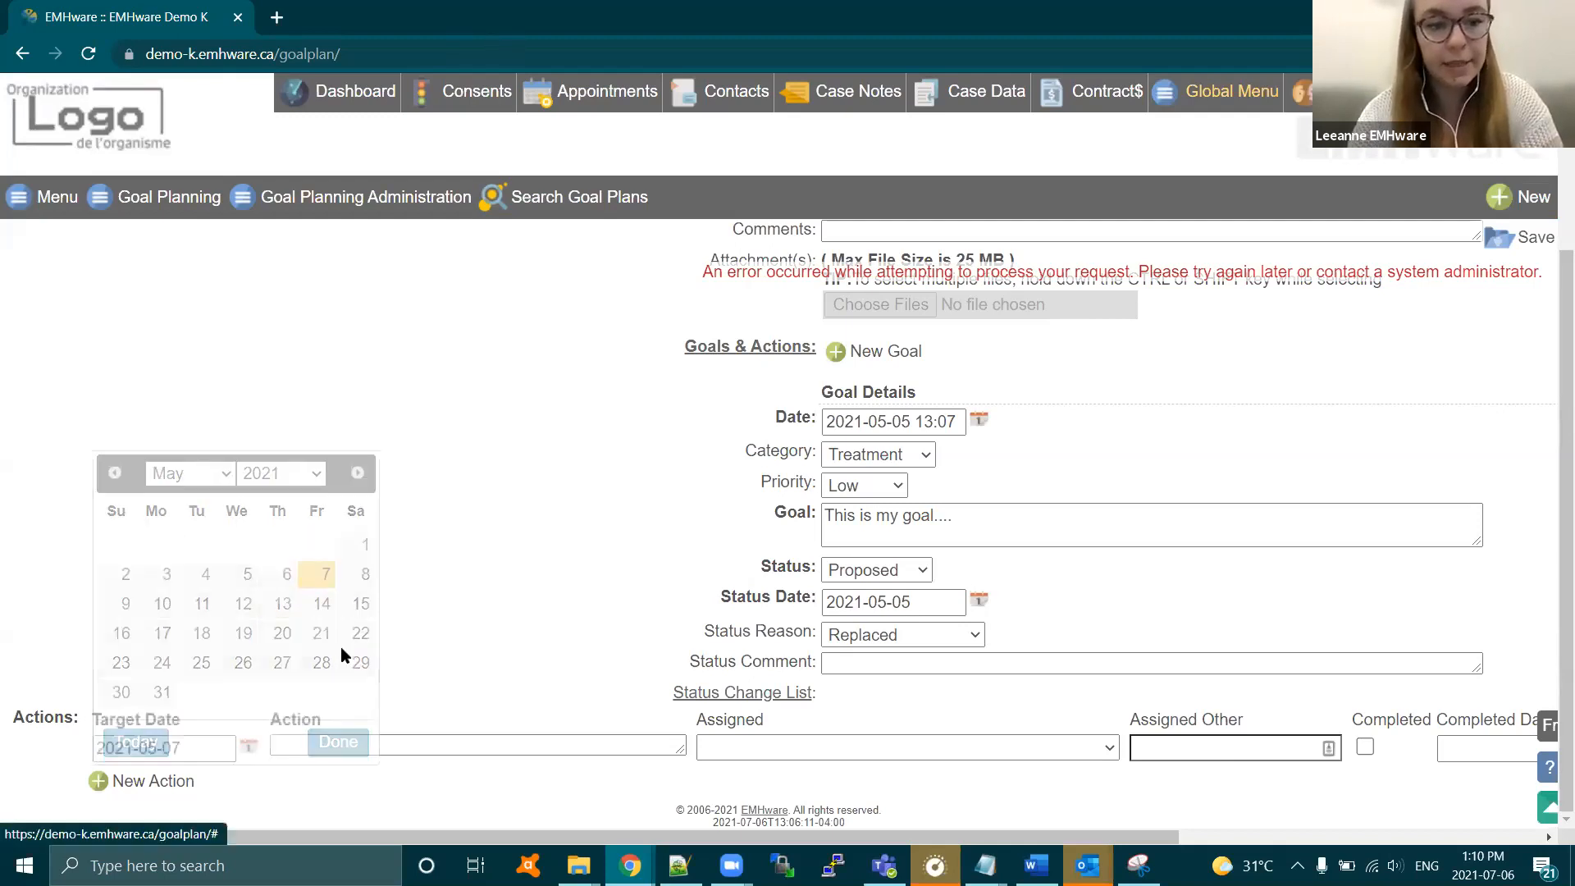
click(374, 744)
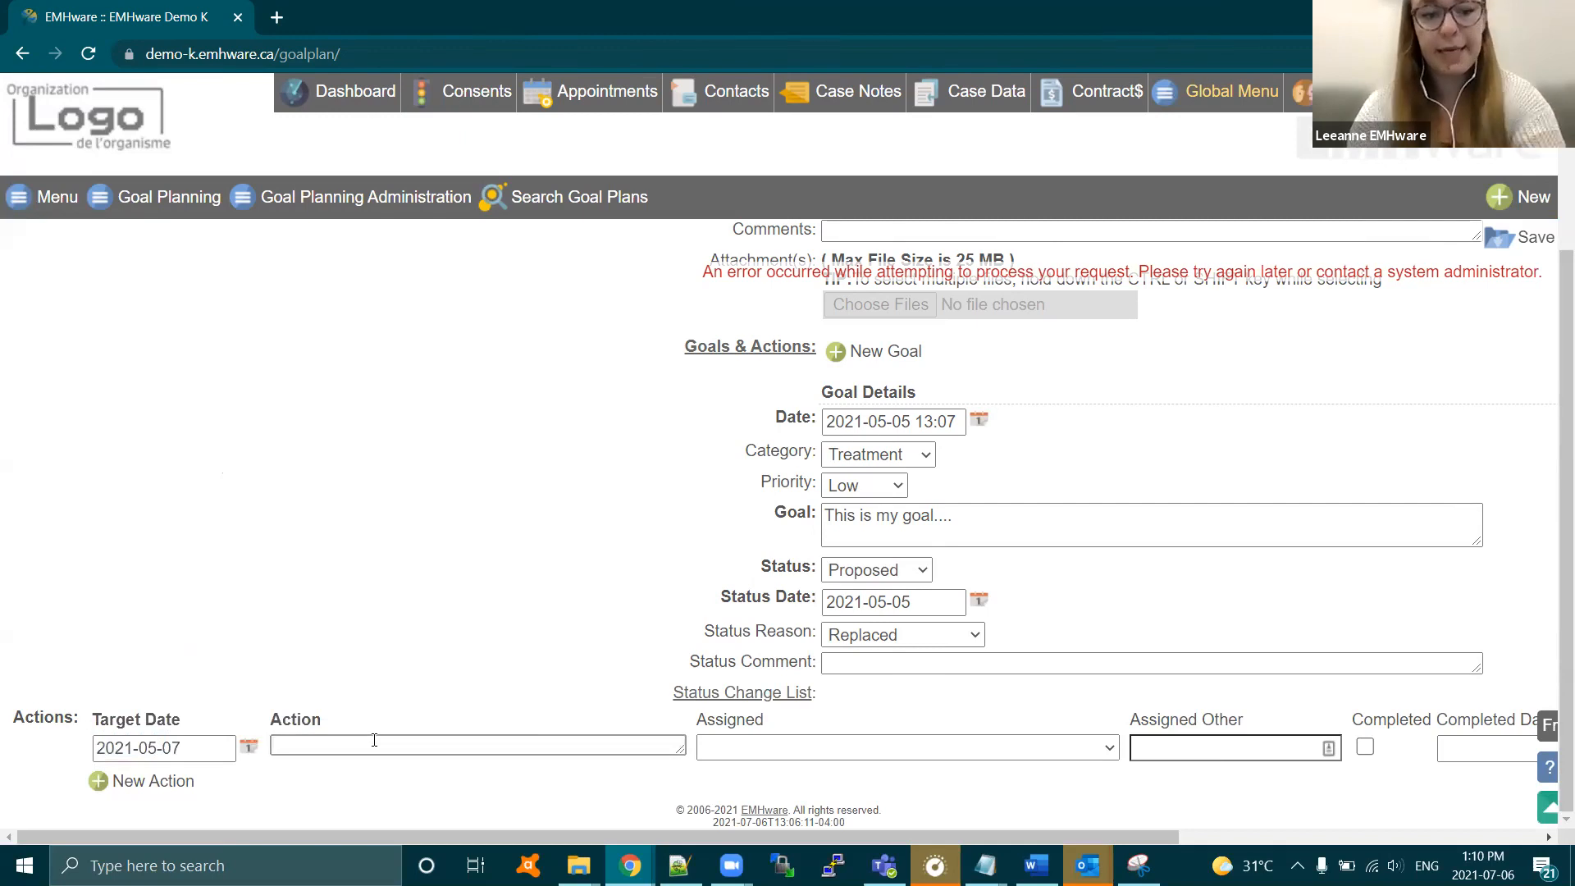
text(This is my first action)
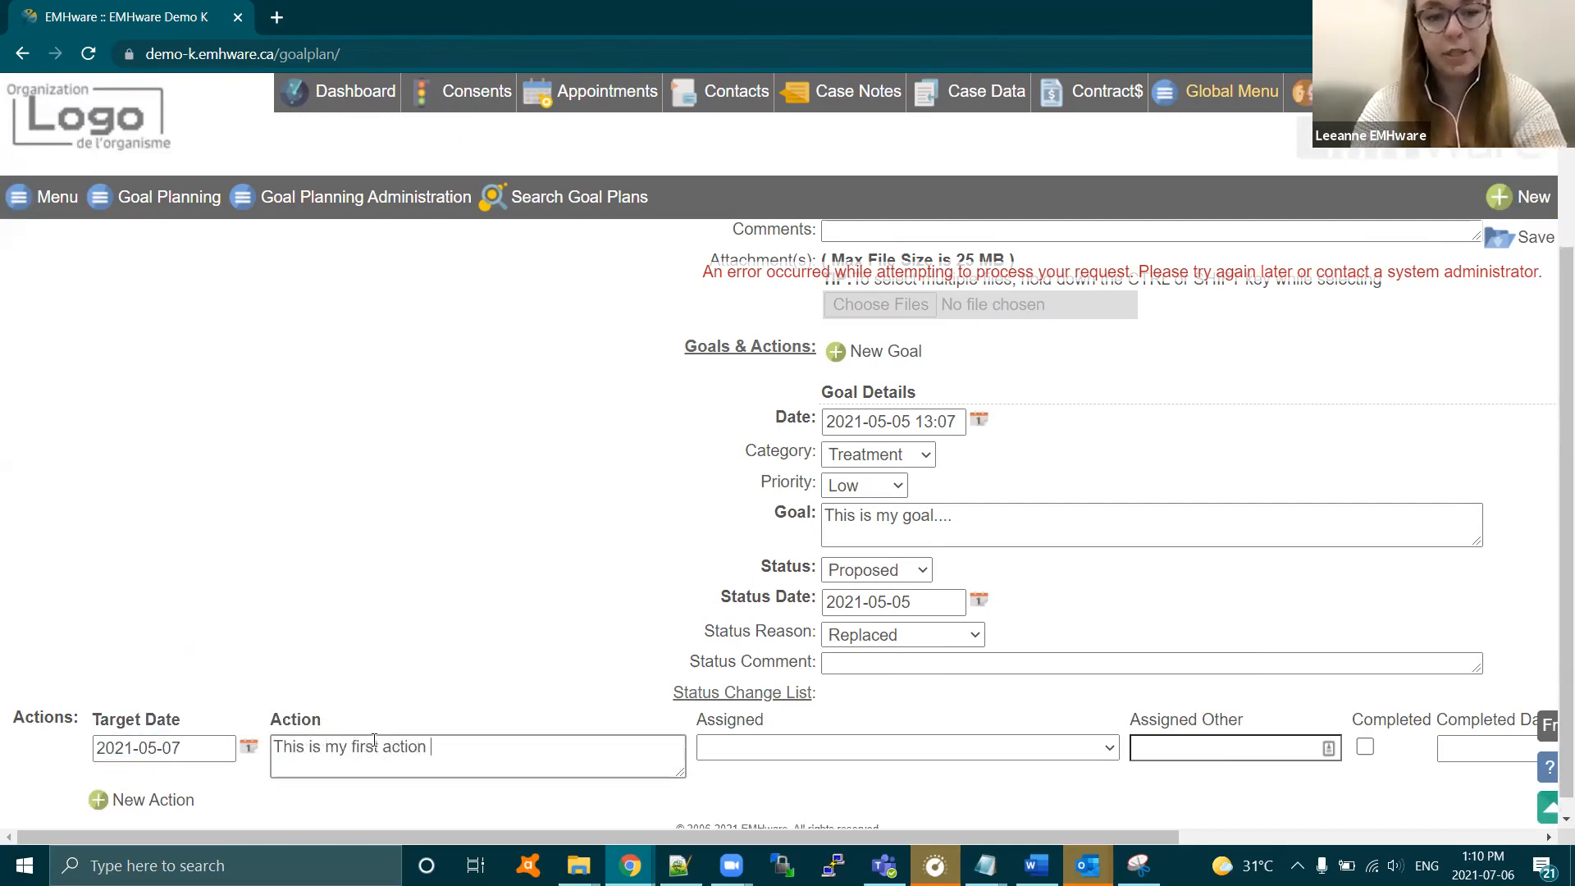
click(990, 753)
click(812, 550)
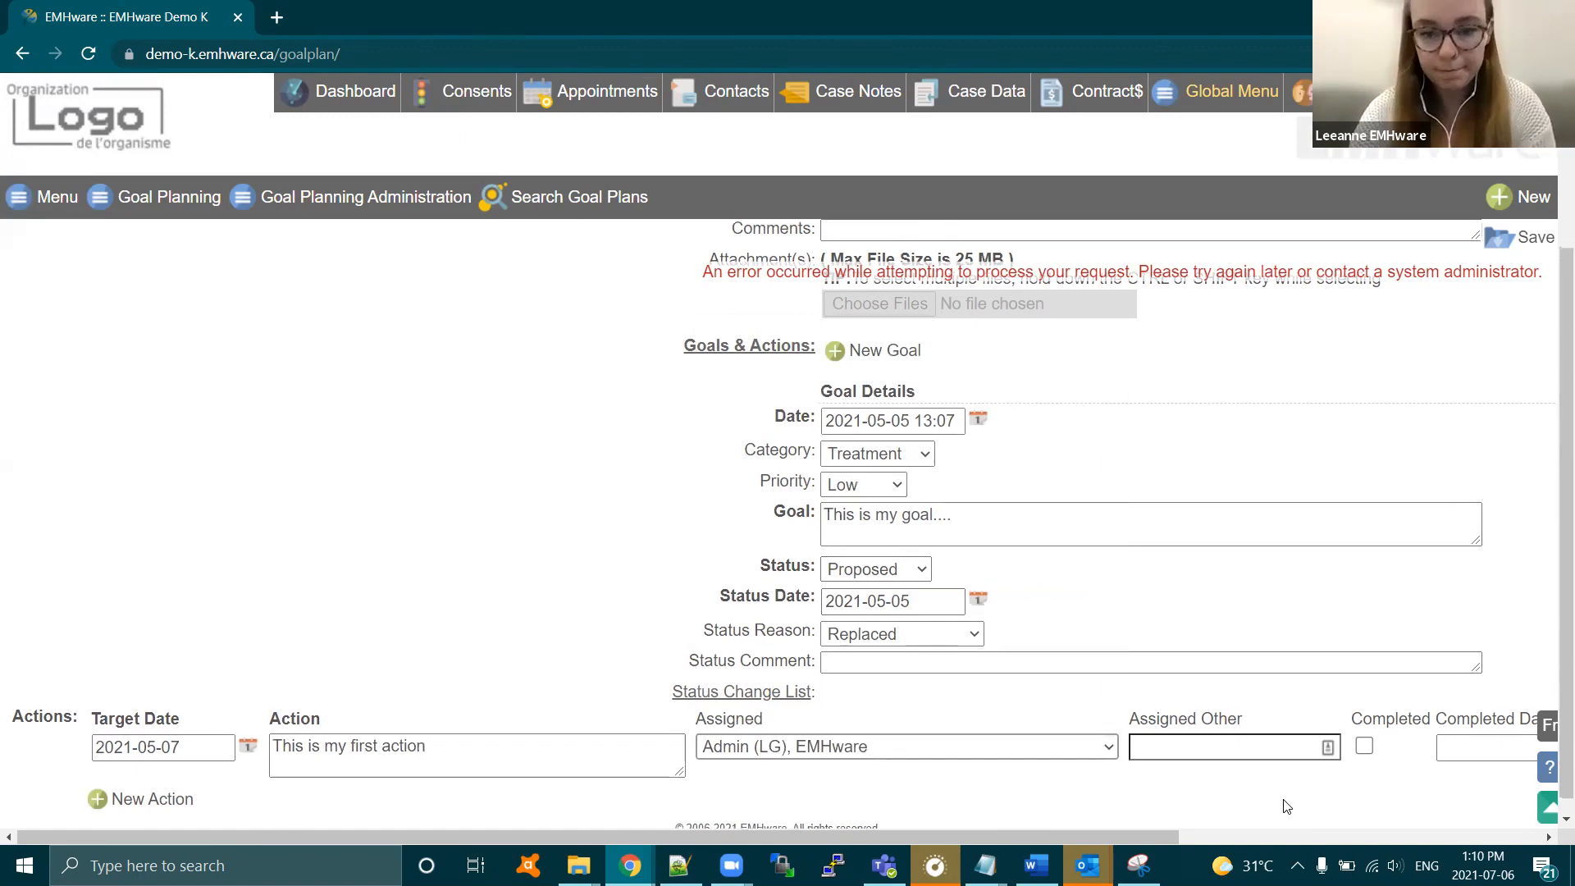
- Add a second action to the goal and set its target date to 2021-05-12
scroll(1286, 806, right, 2)
scroll(1286, 806, right, 4)
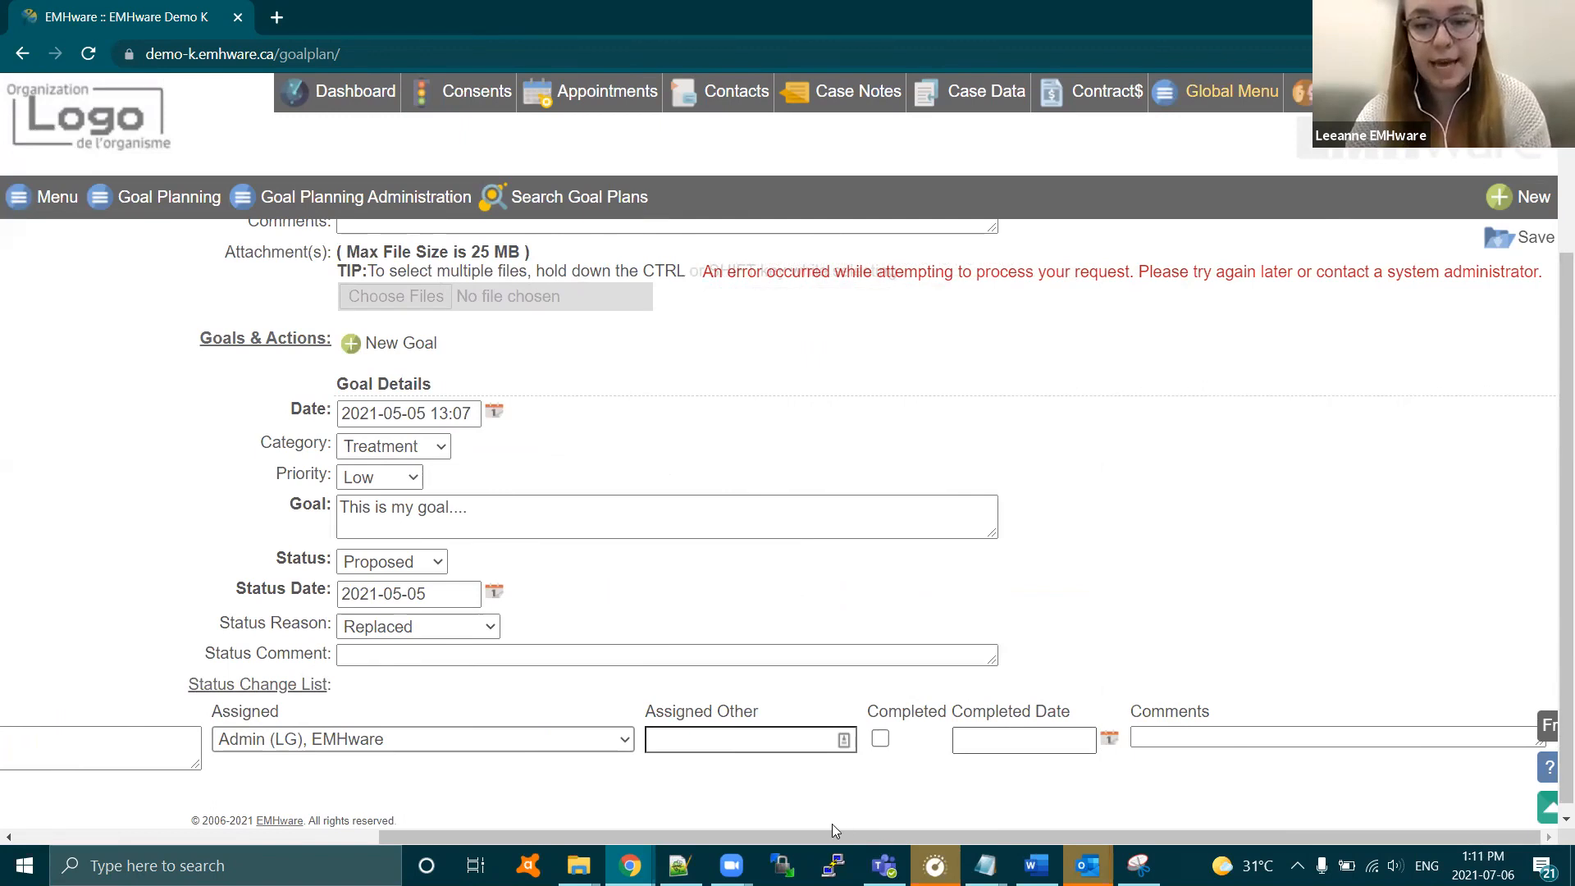
scroll(746, 793, left, 3)
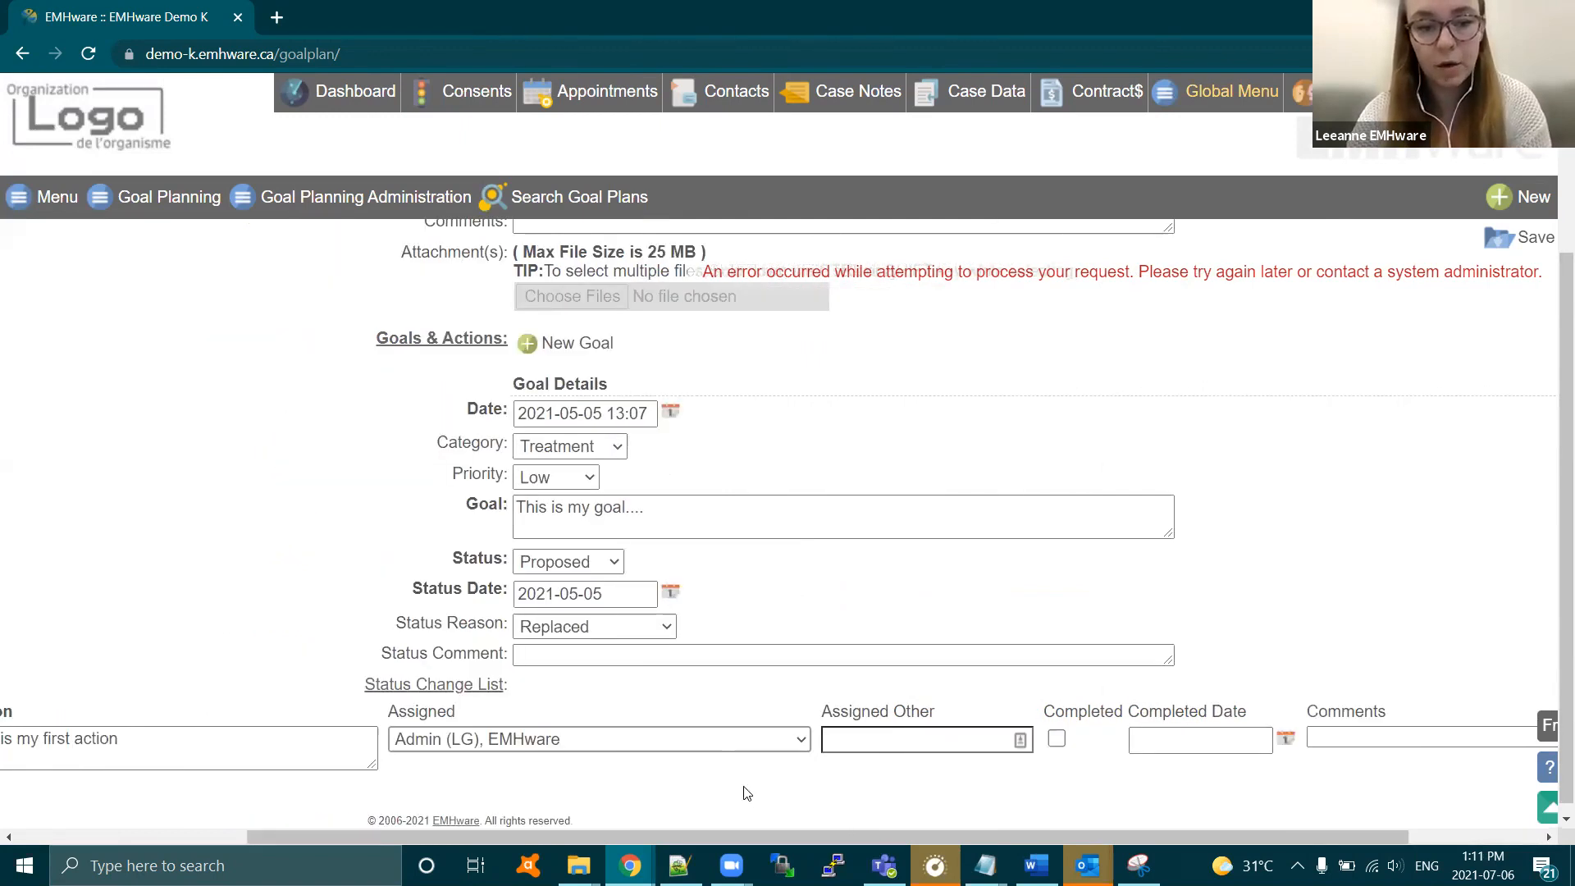
scroll(746, 793, left, 5)
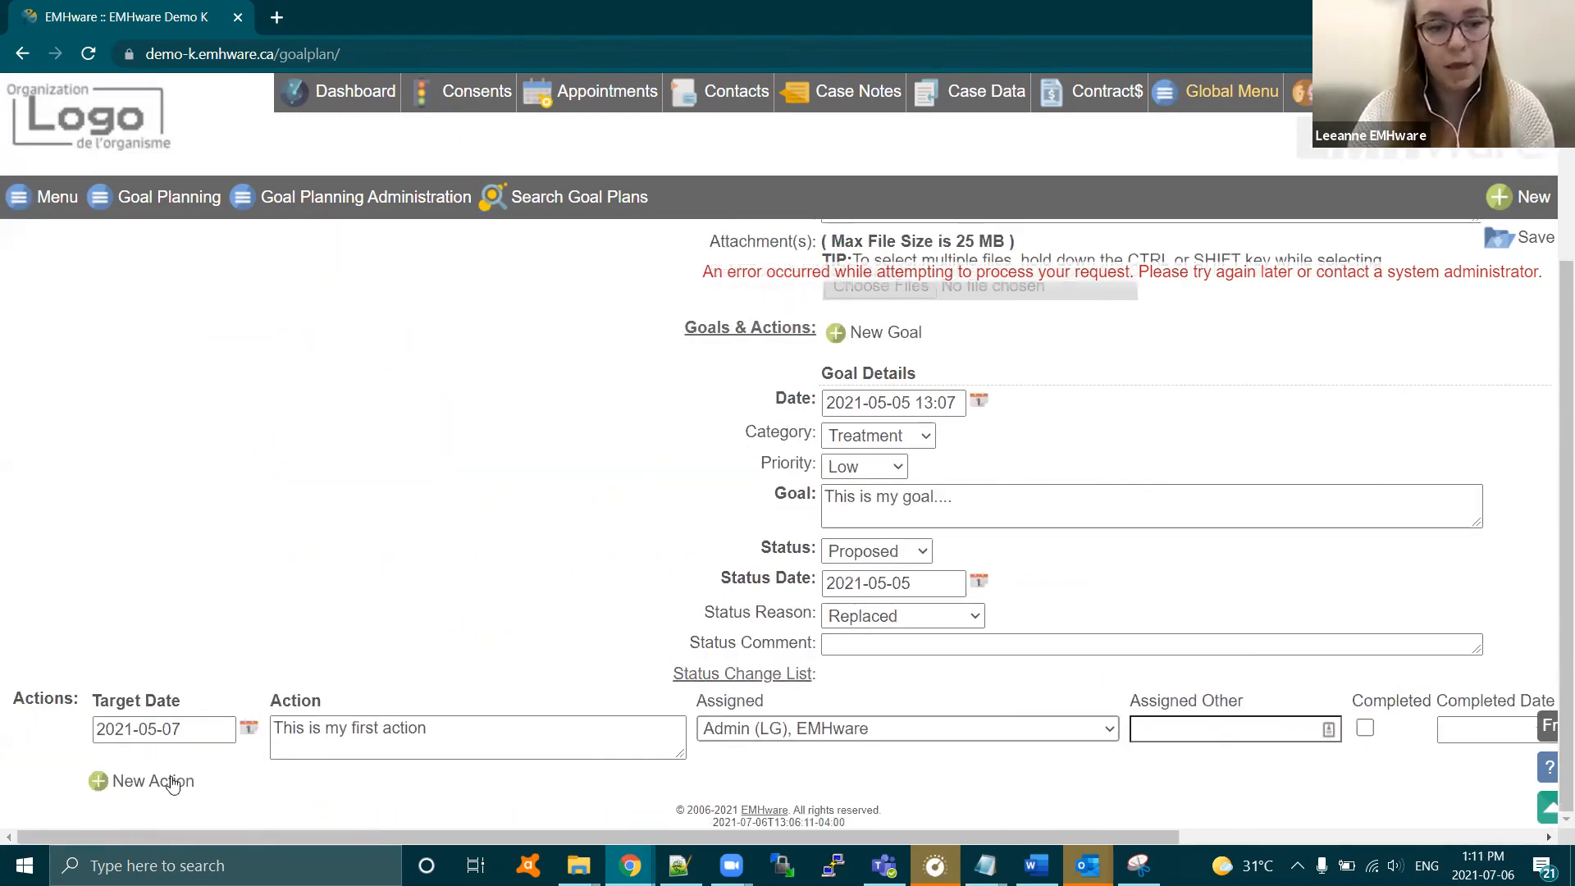
click(94, 781)
click(250, 783)
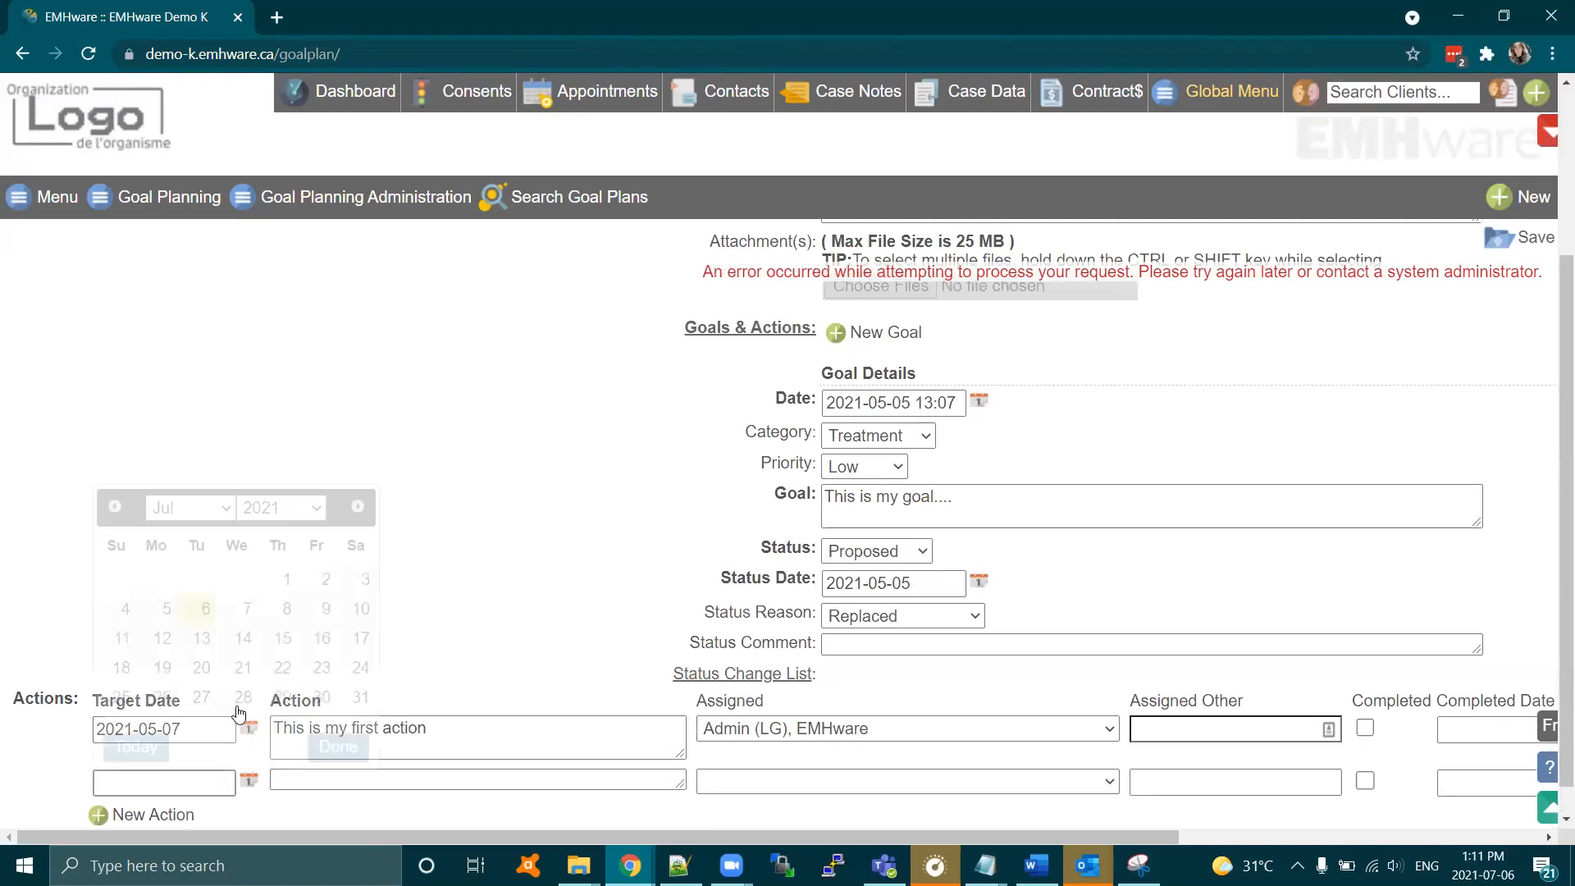
click(212, 510)
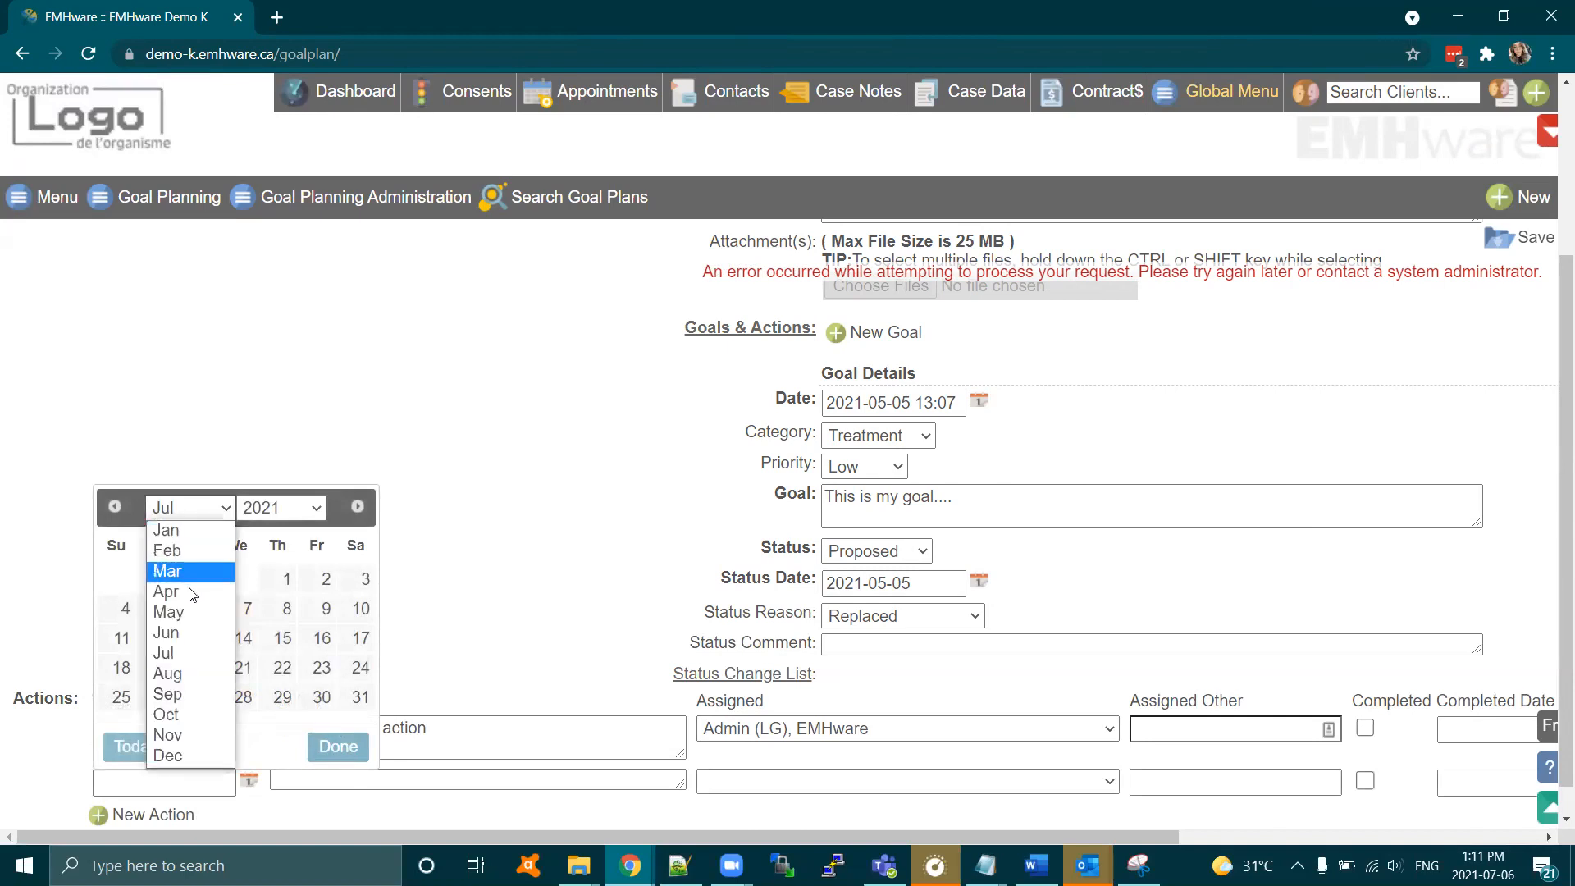
click(185, 615)
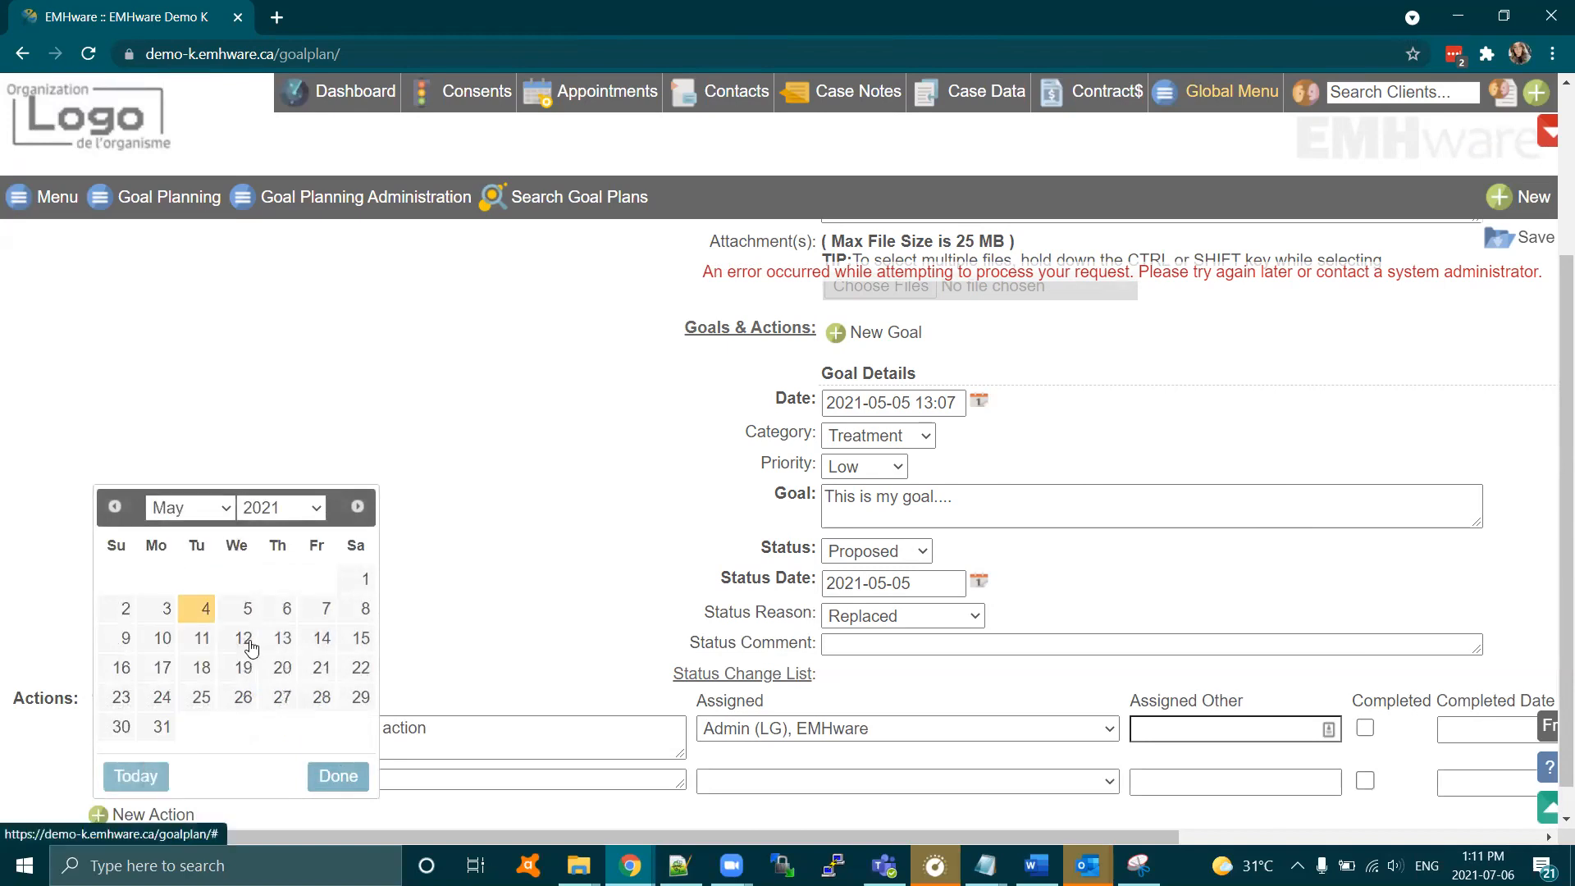
click(338, 776)
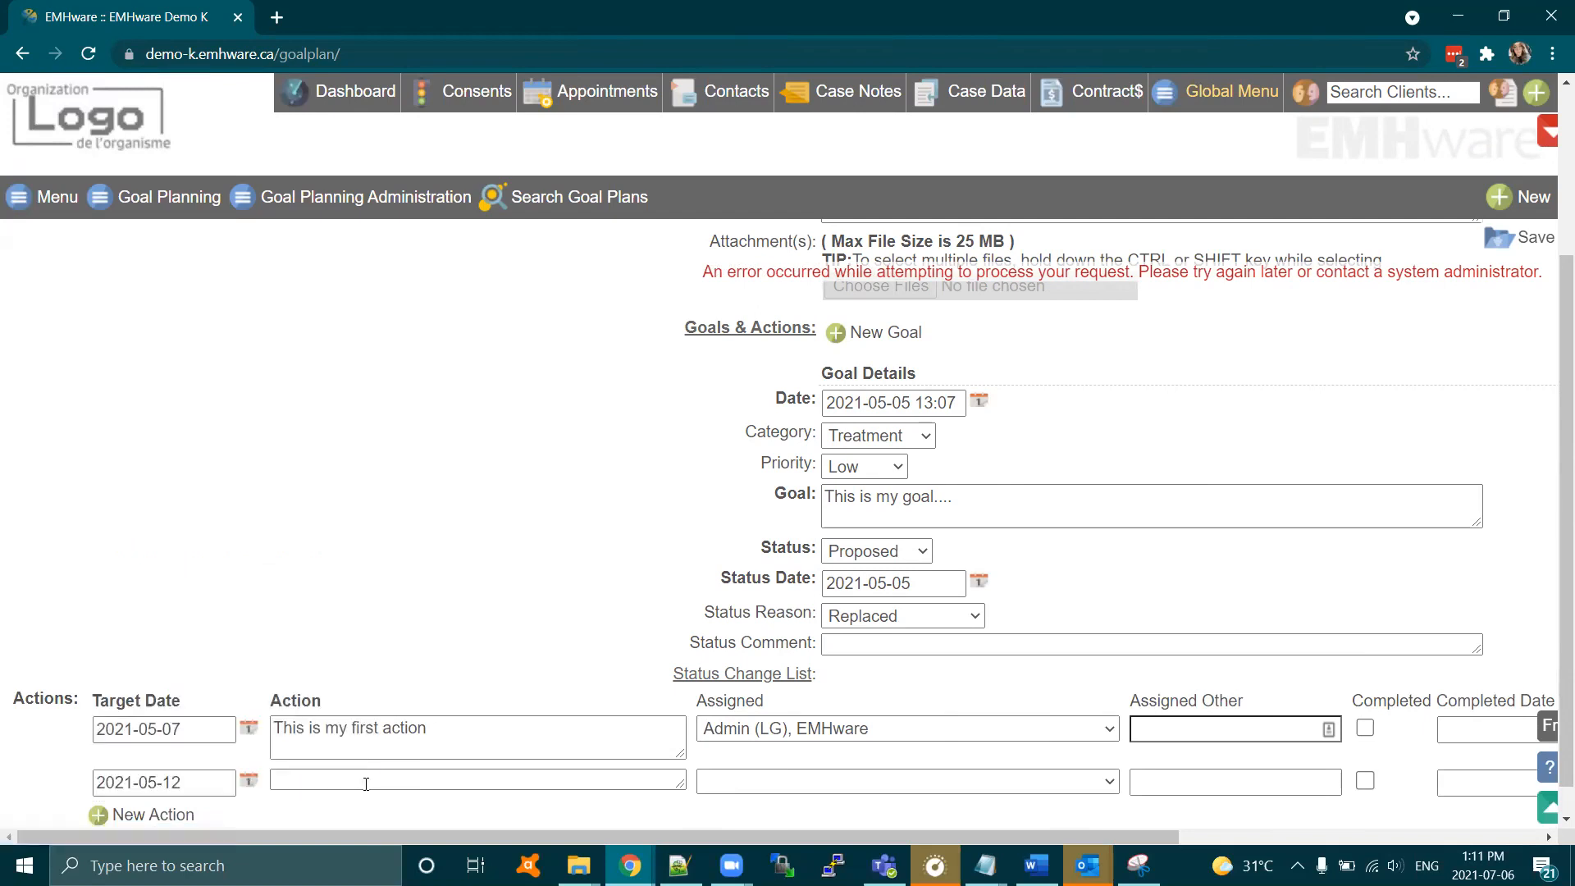
- Describe the second action as "This is my second action" with Client as the other assignee, and save the goal plan
click(365, 783)
text(This is my second action)
click(1212, 781)
text(Clienty)
key(BackSpace)
key(BackSpace)
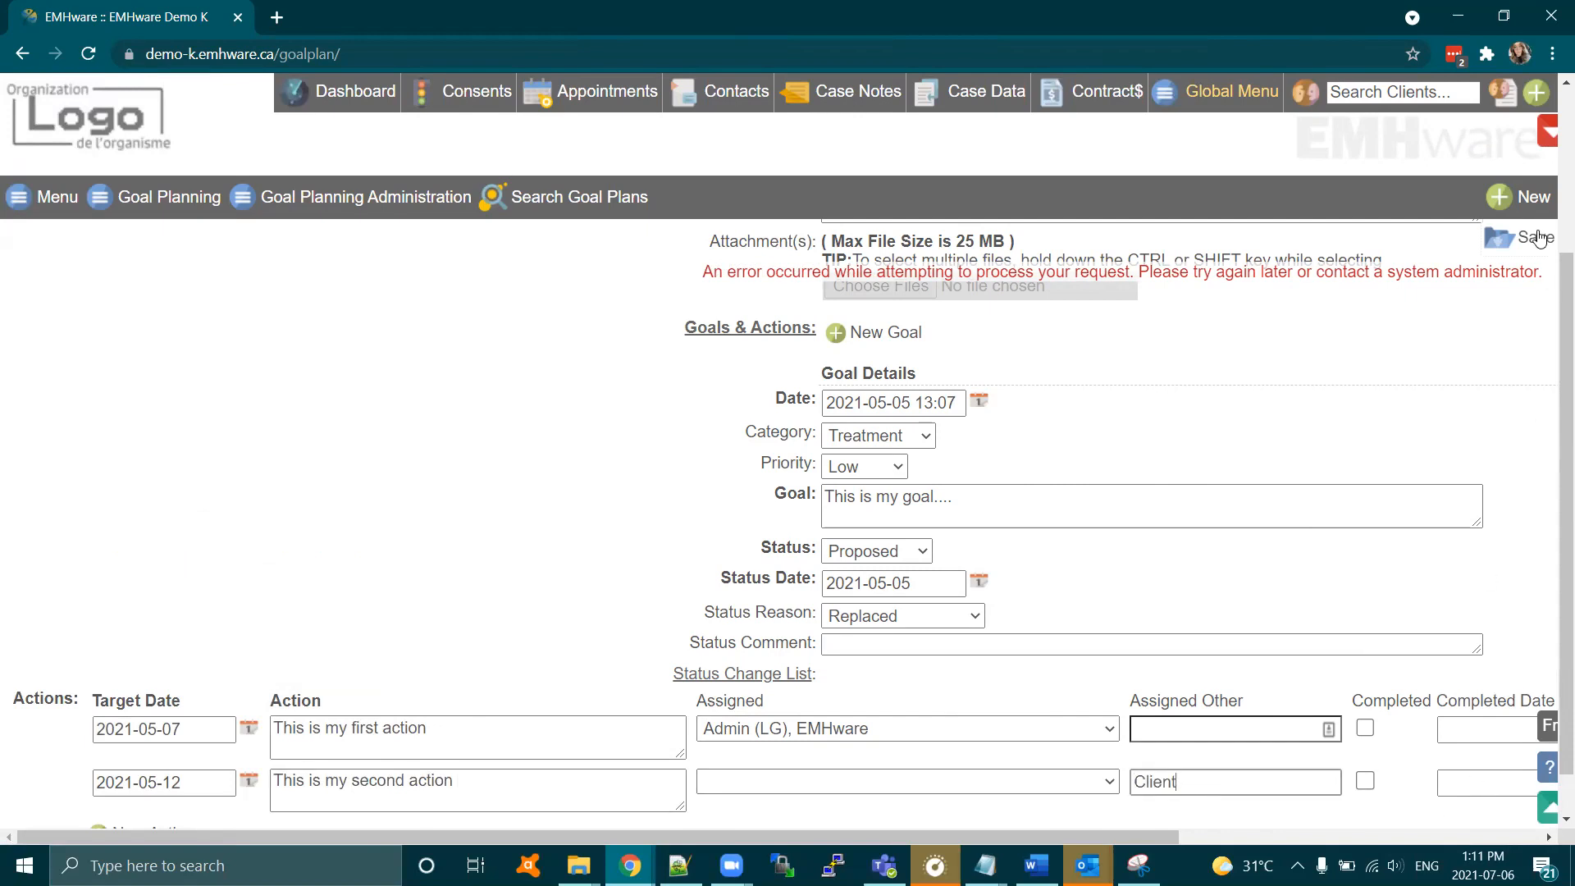
click(1504, 243)
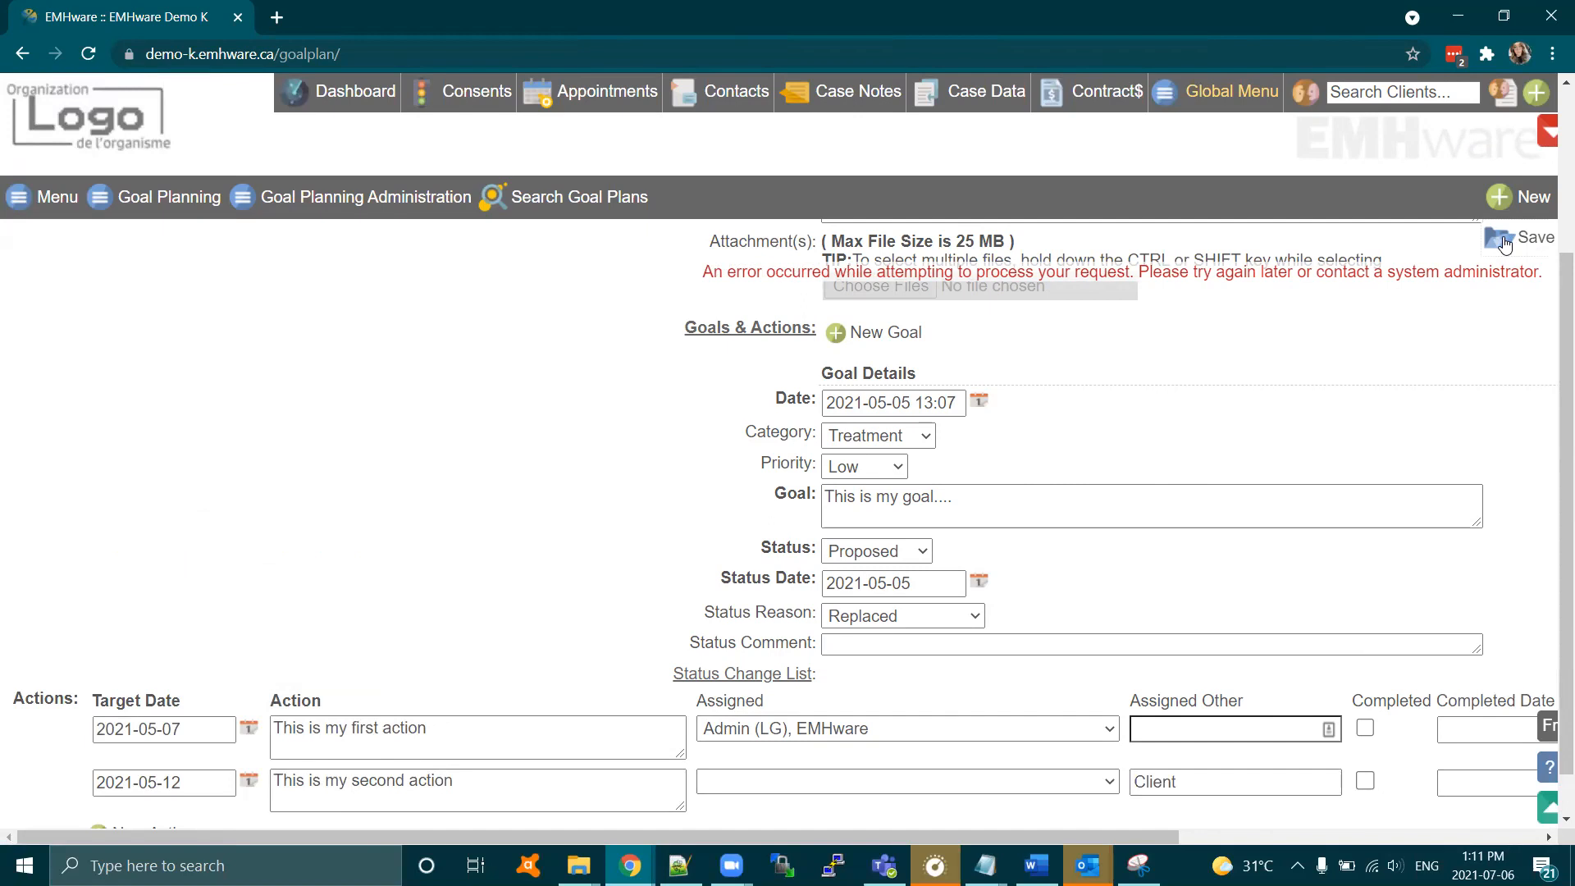
click(1504, 243)
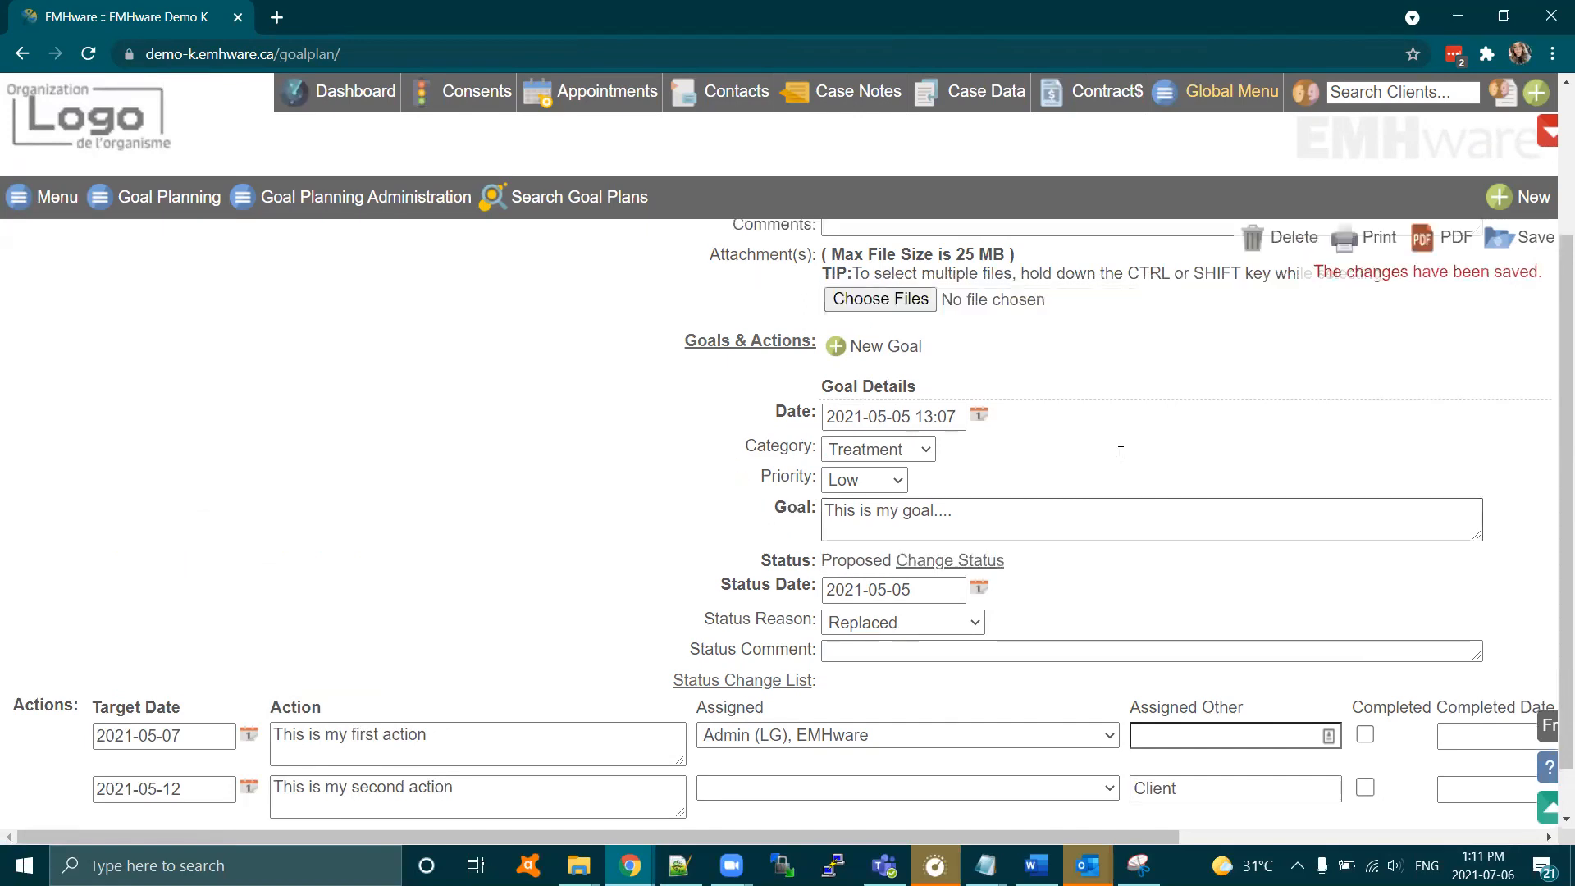
- Open the client's record from the saved goal plan and list that client's goal plans
scroll(460, 801, down, 1)
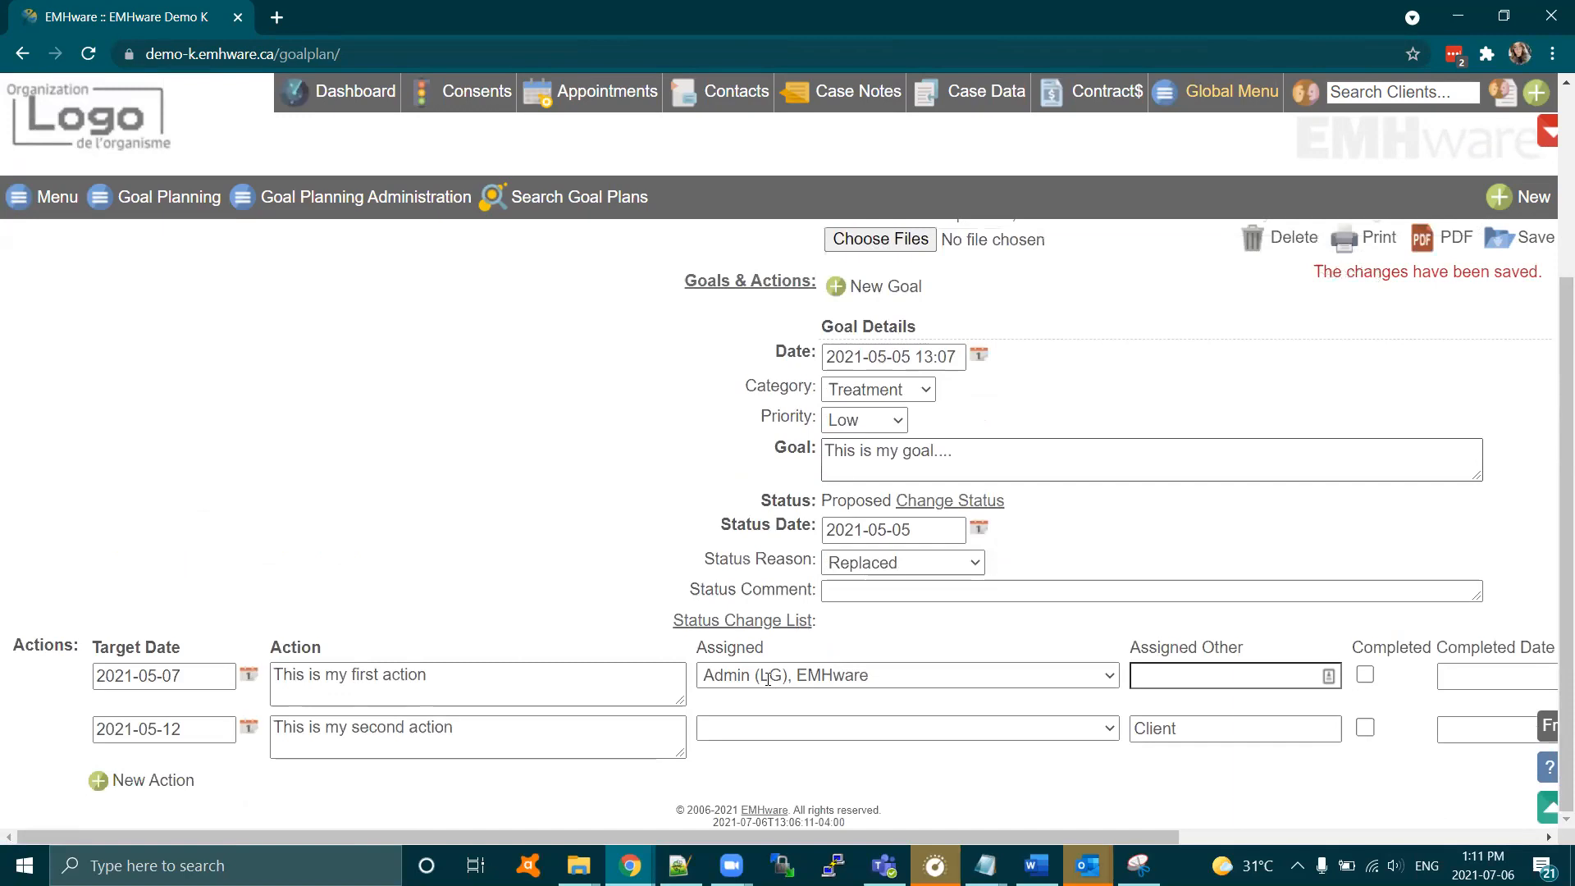
scroll(976, 388, up, 3)
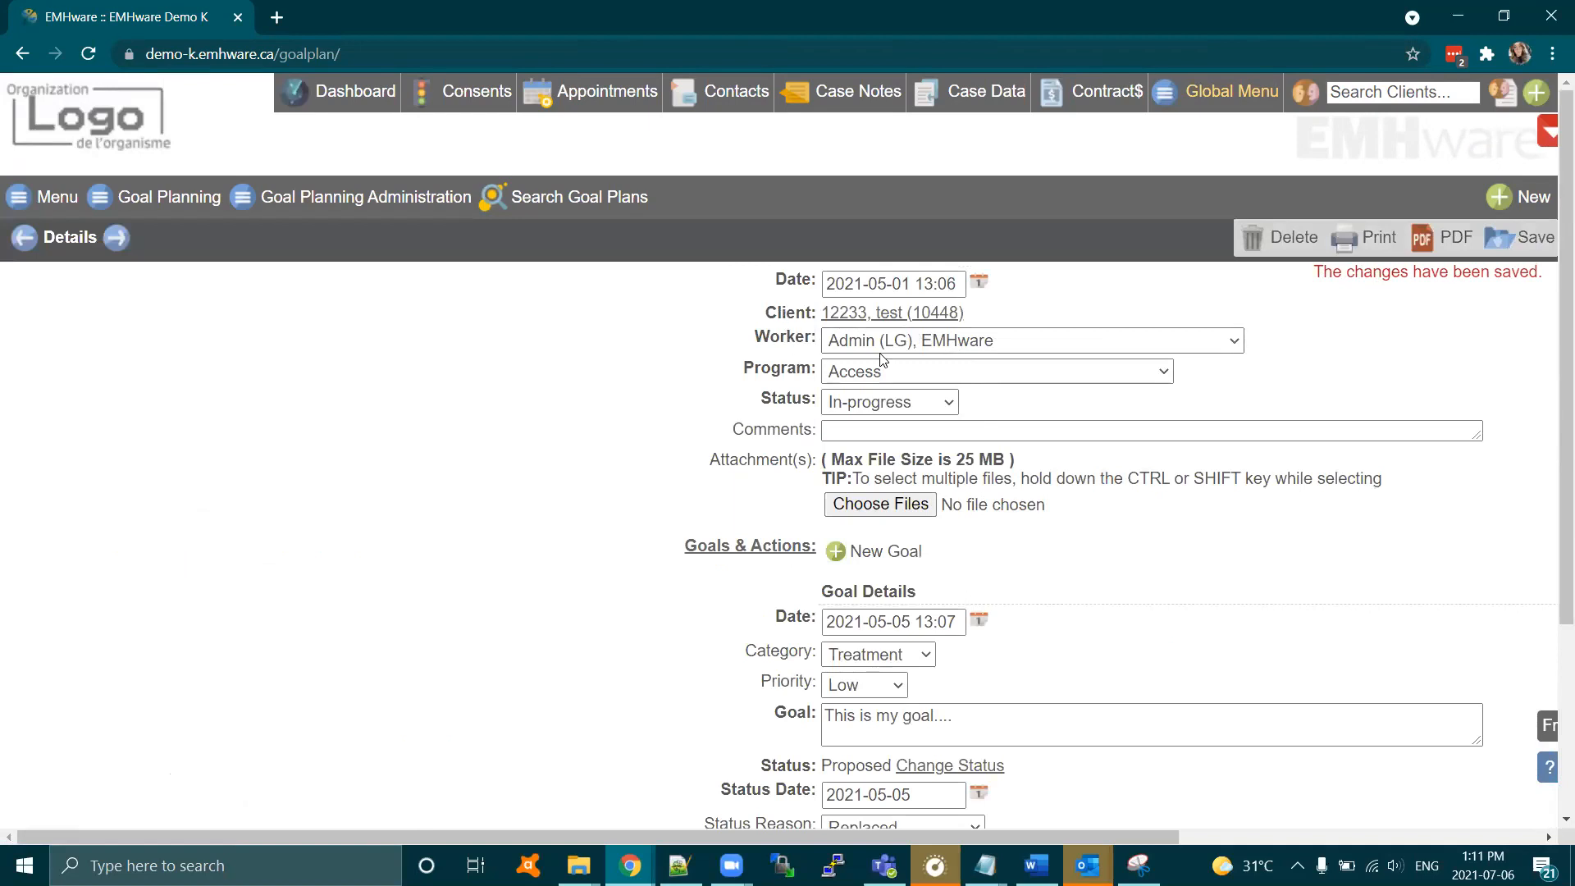
click(854, 314)
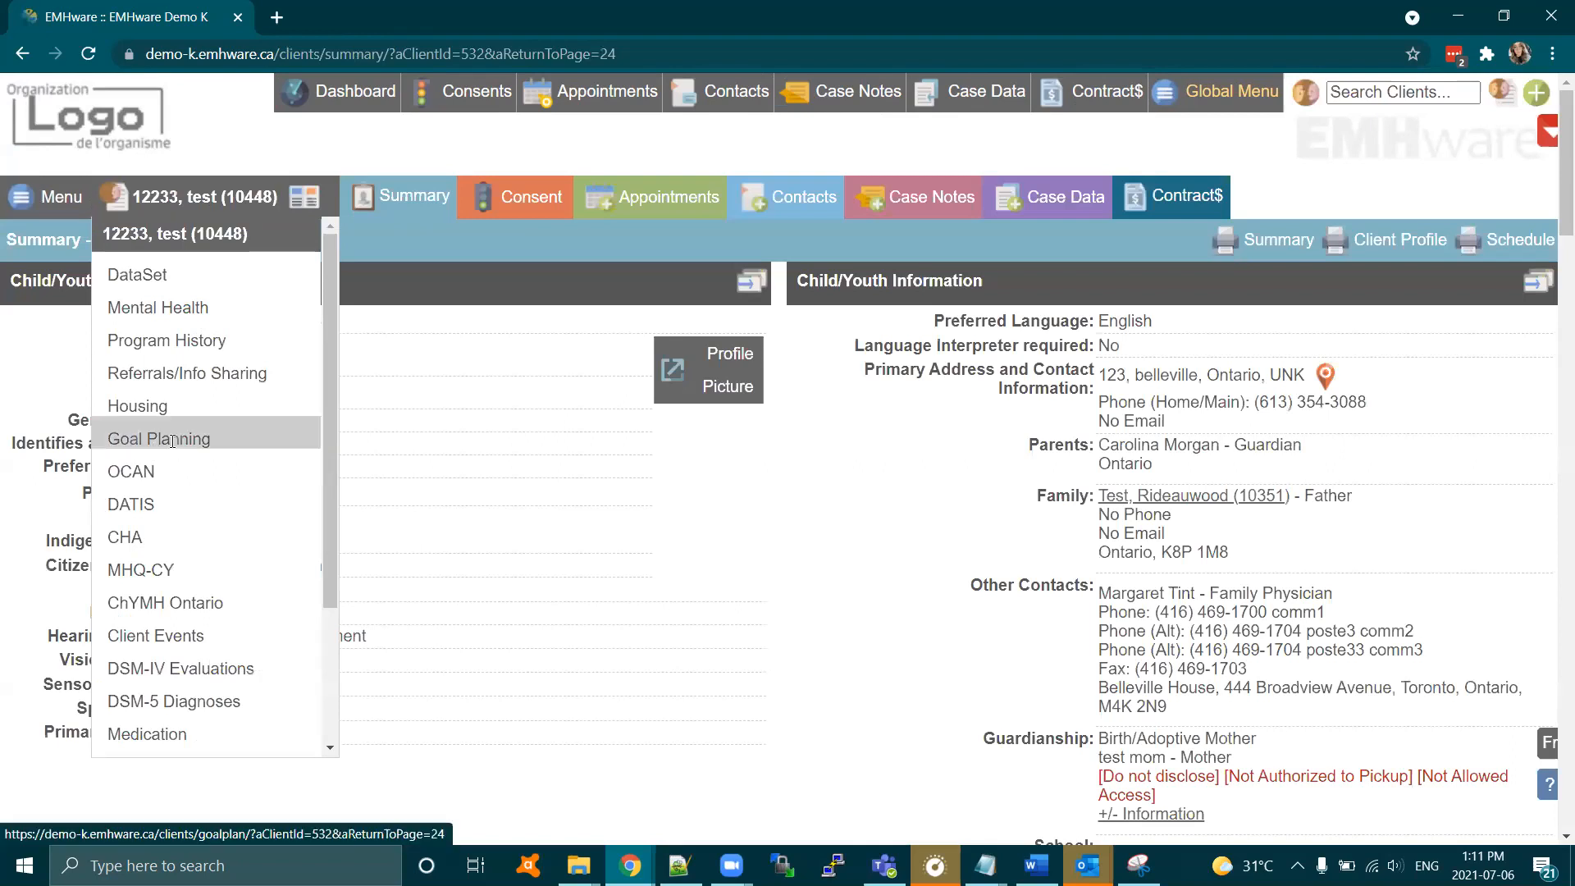
click(171, 441)
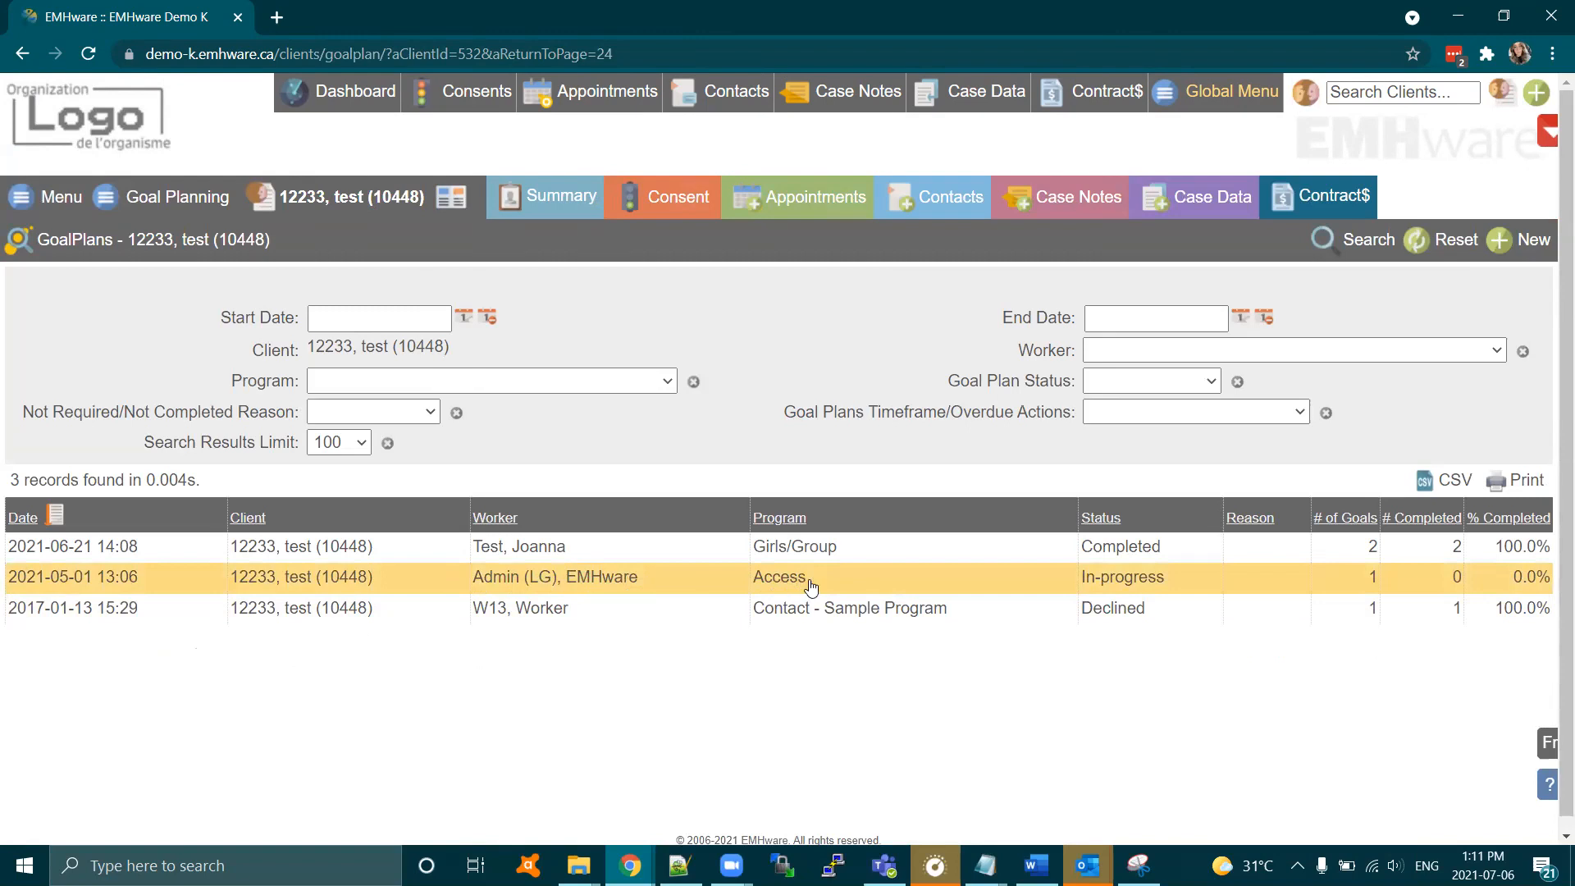
- Open the client's Access goal plan dated 2021-05-01 and expand the details of its Treatment goal
click(589, 581)
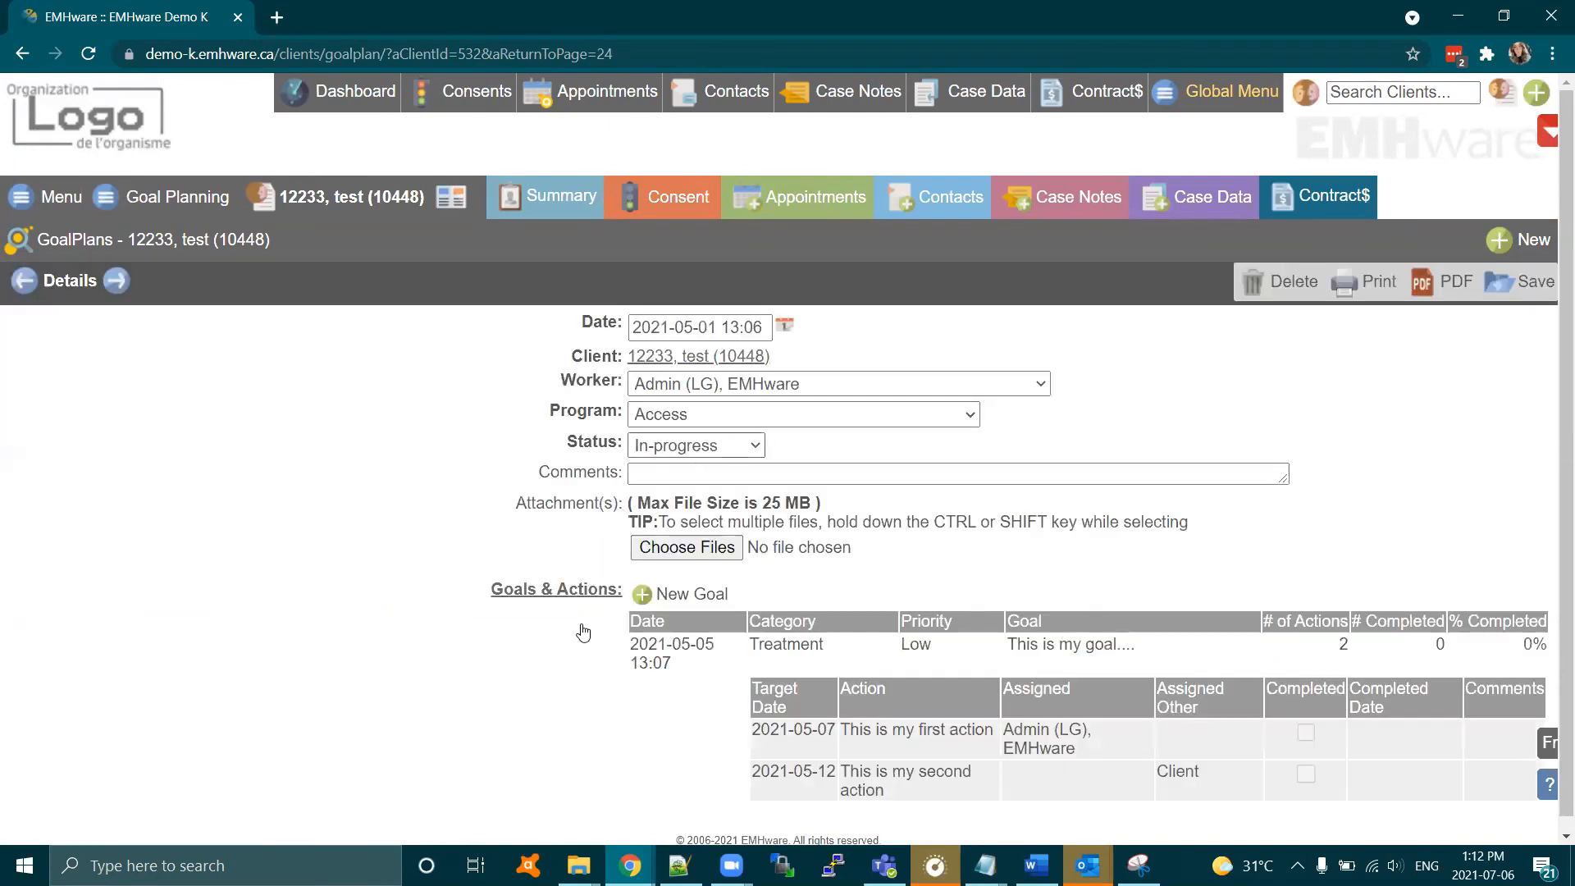
scroll(705, 656, down, 1)
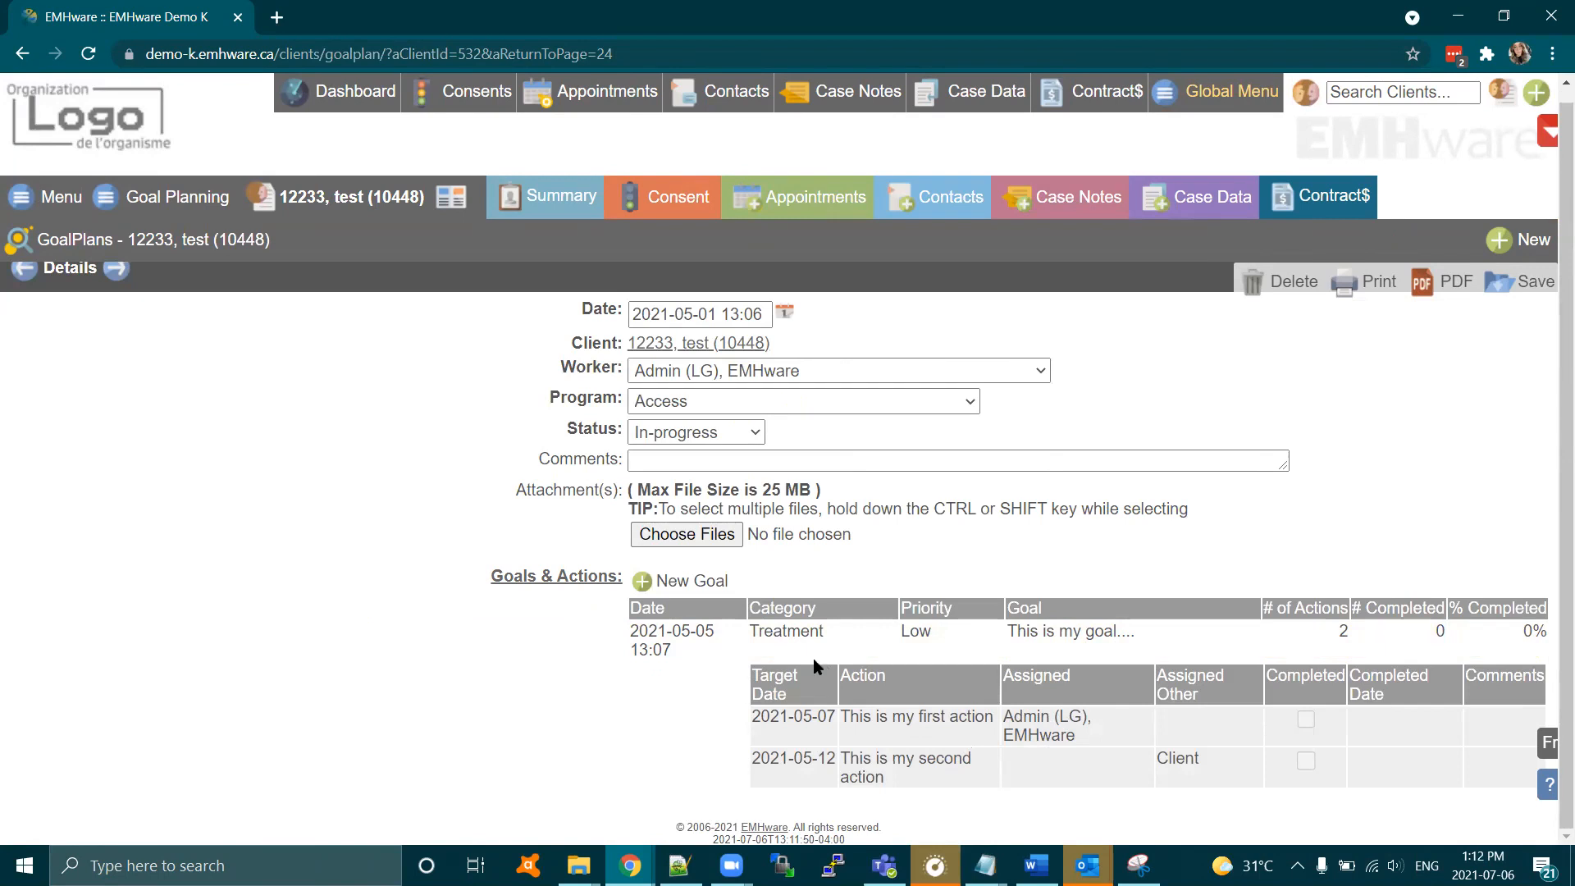
click(670, 633)
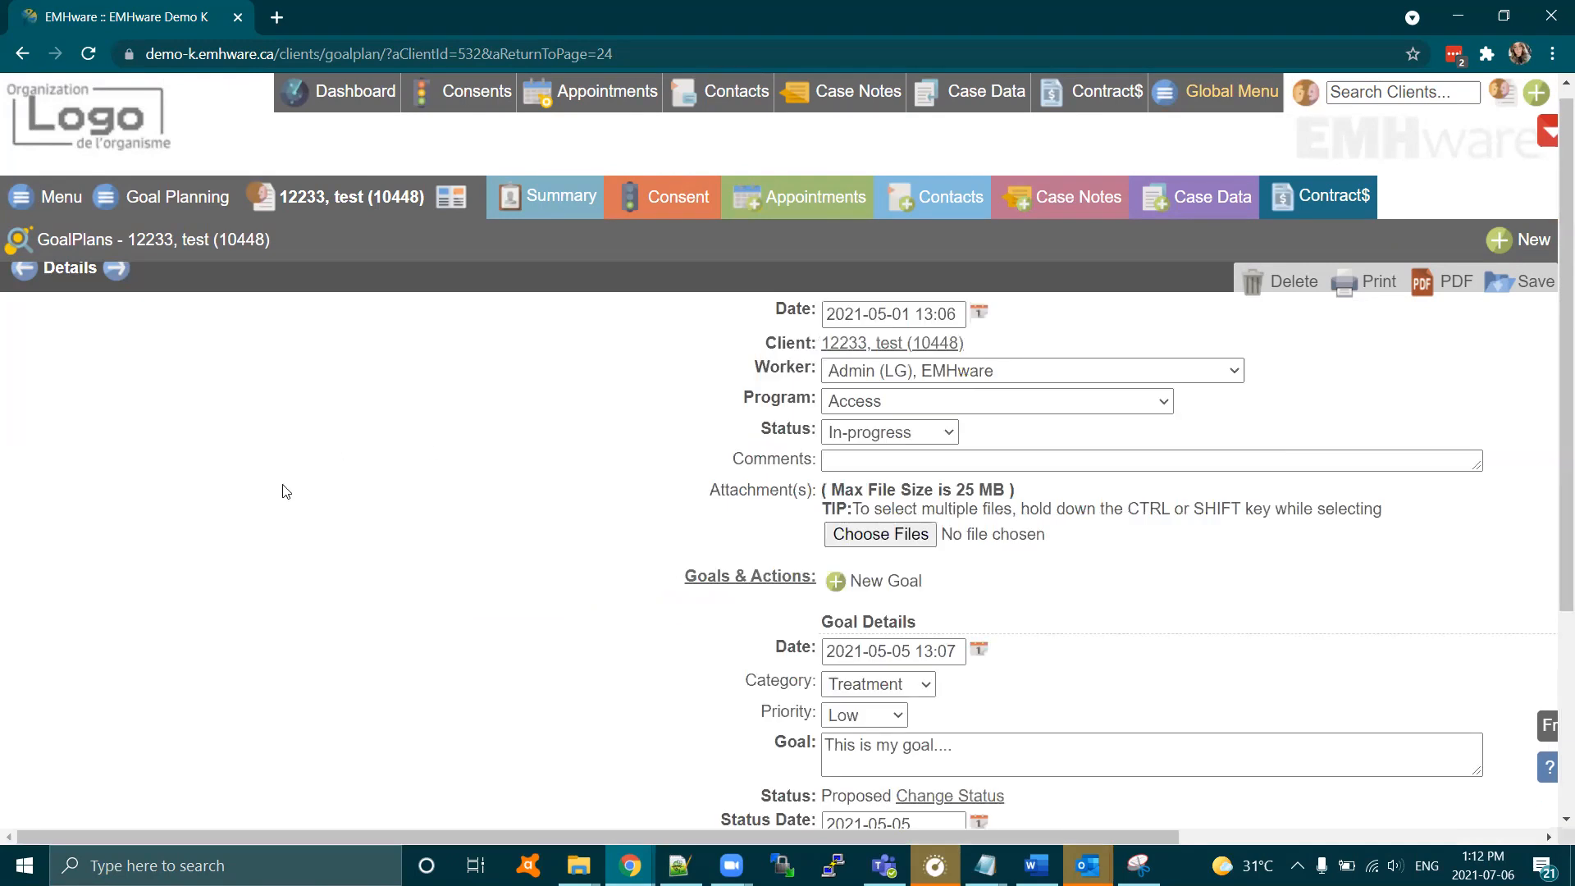
- Change the Treatment goal's status to In-progress with a status date of 2021-05-12
scroll(279, 718, down, 3)
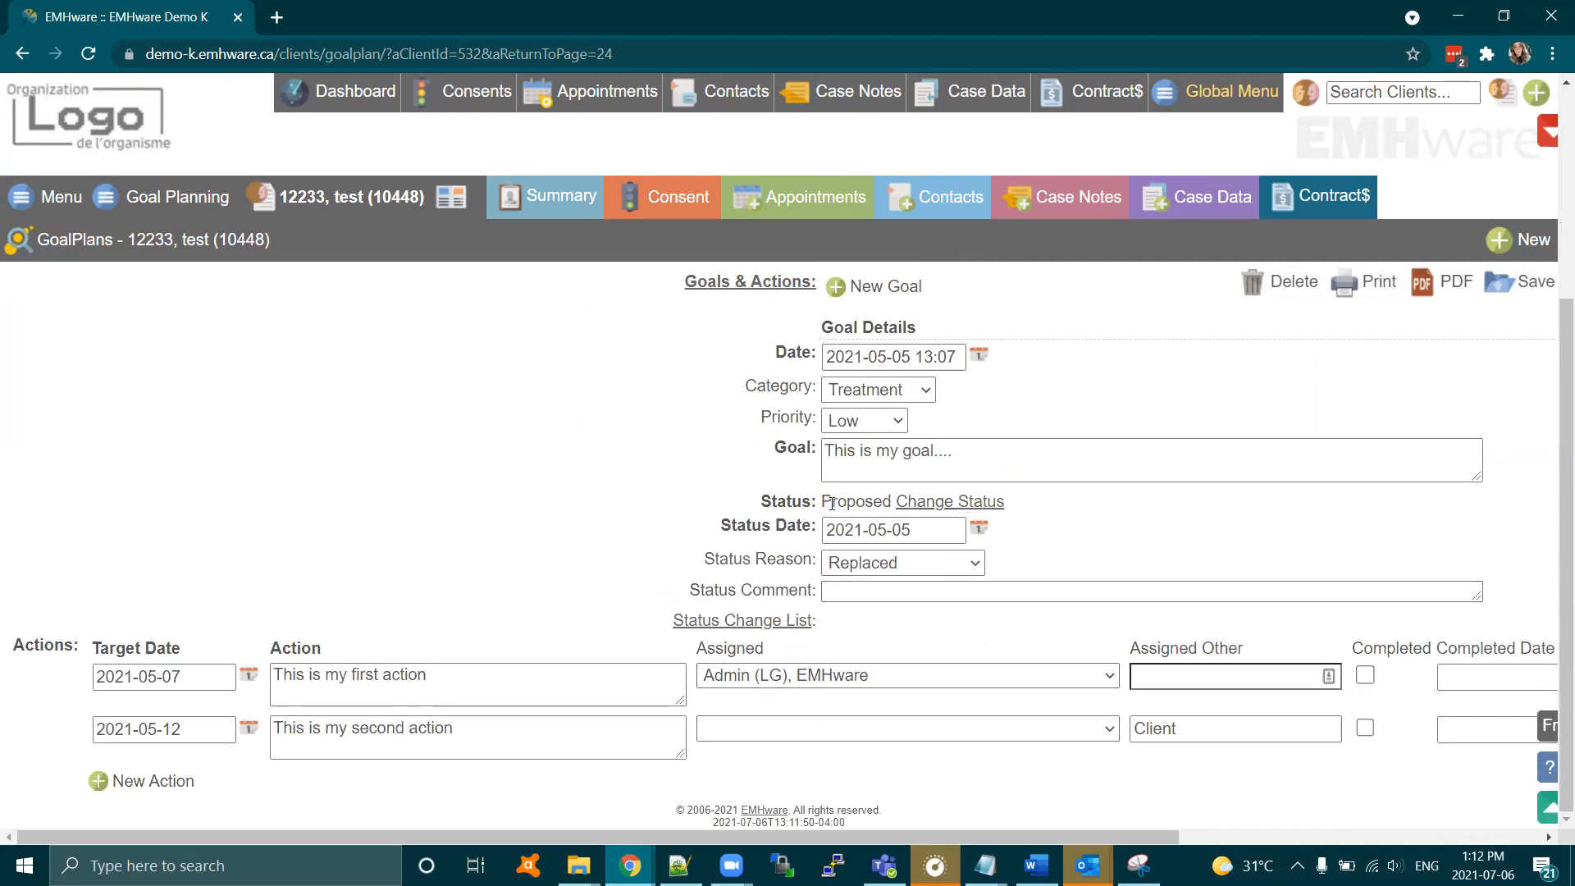
drag(832, 503, 872, 503)
click(963, 503)
click(979, 536)
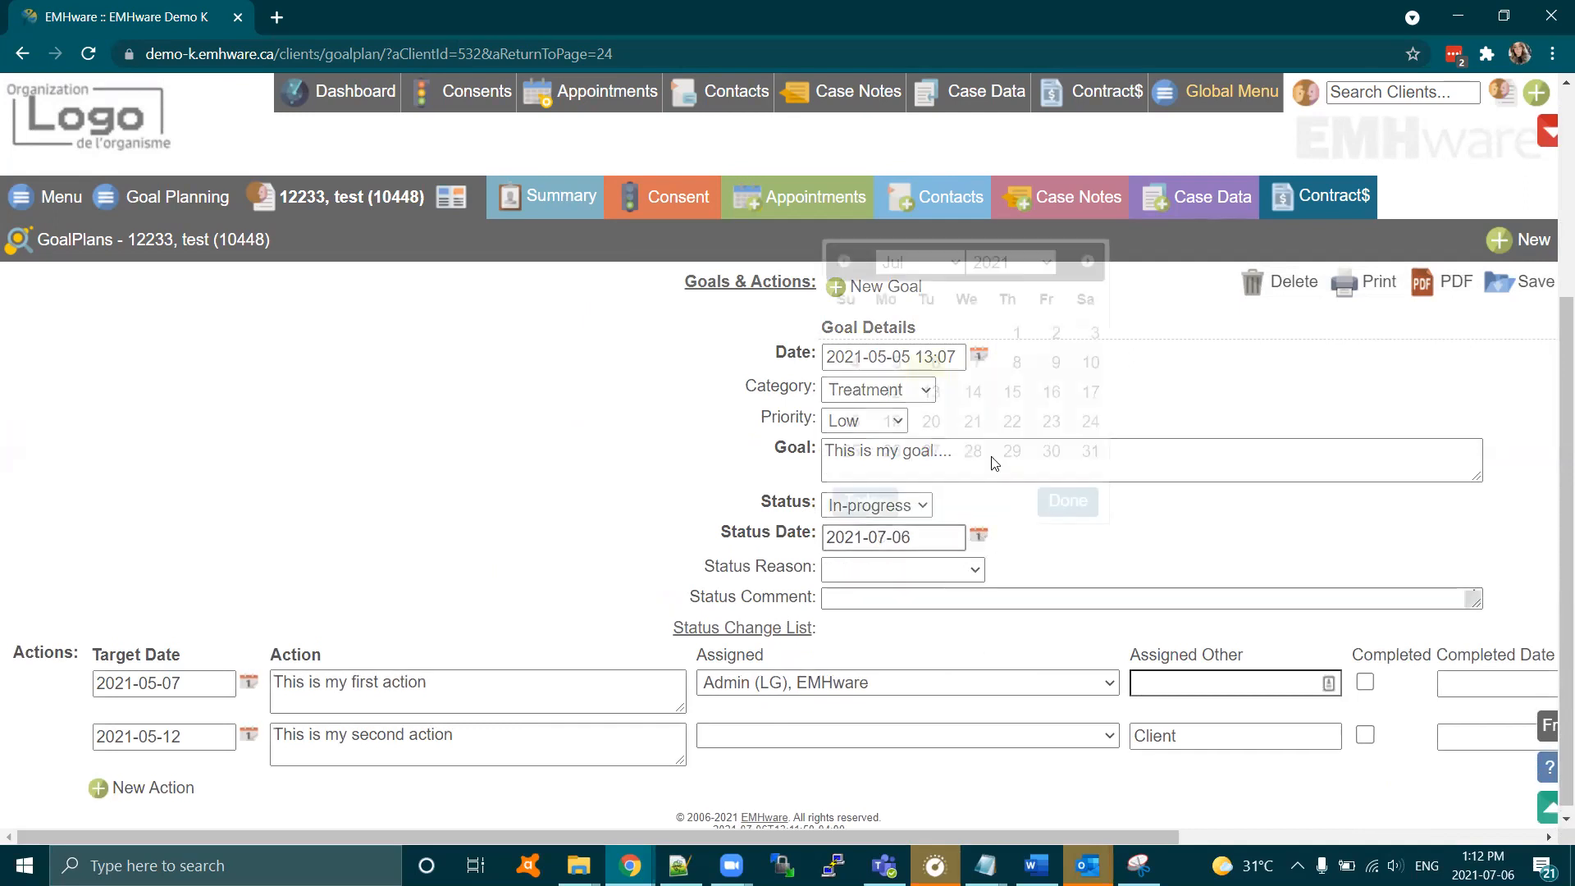
click(952, 265)
click(900, 362)
click(973, 393)
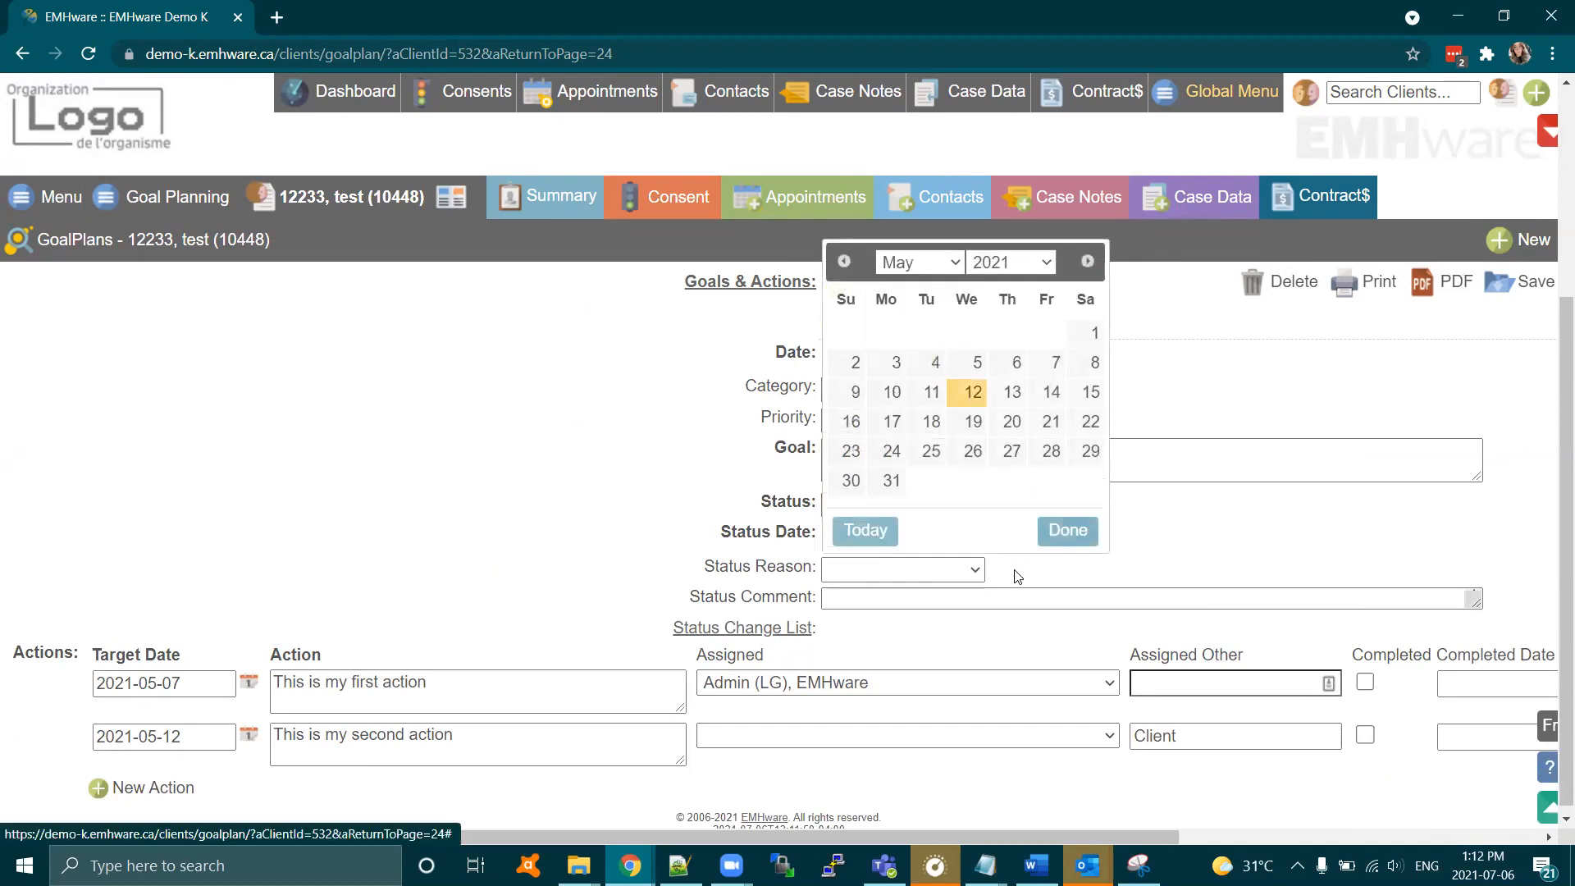
click(1019, 577)
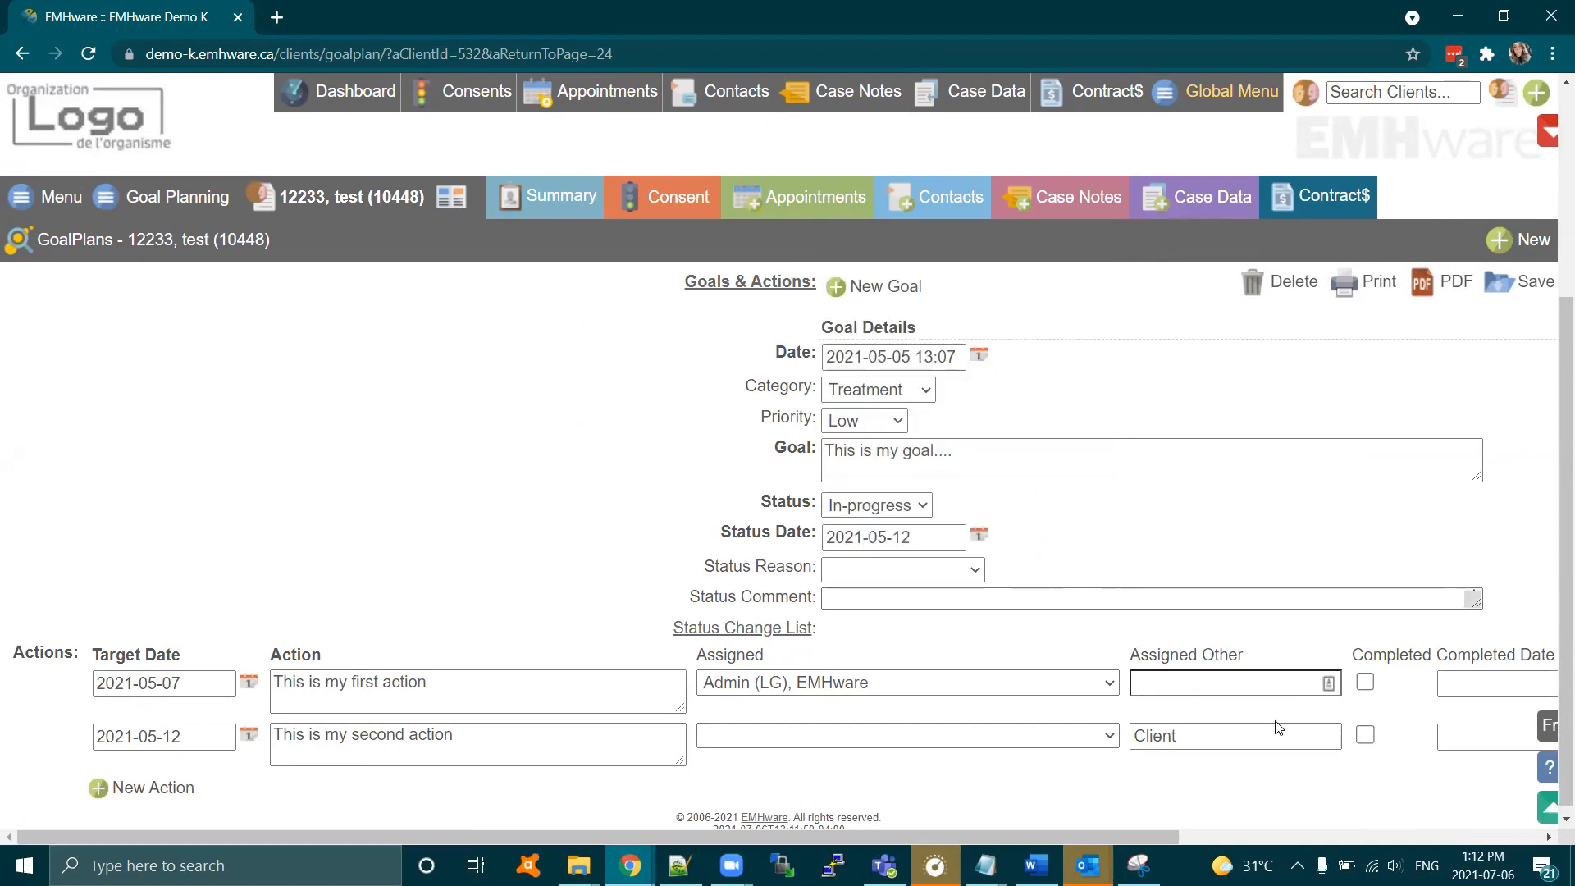
- Mark the first action as completed on 2021-05-12 and save the goal plan
click(1364, 682)
scroll(1376, 785, right, 5)
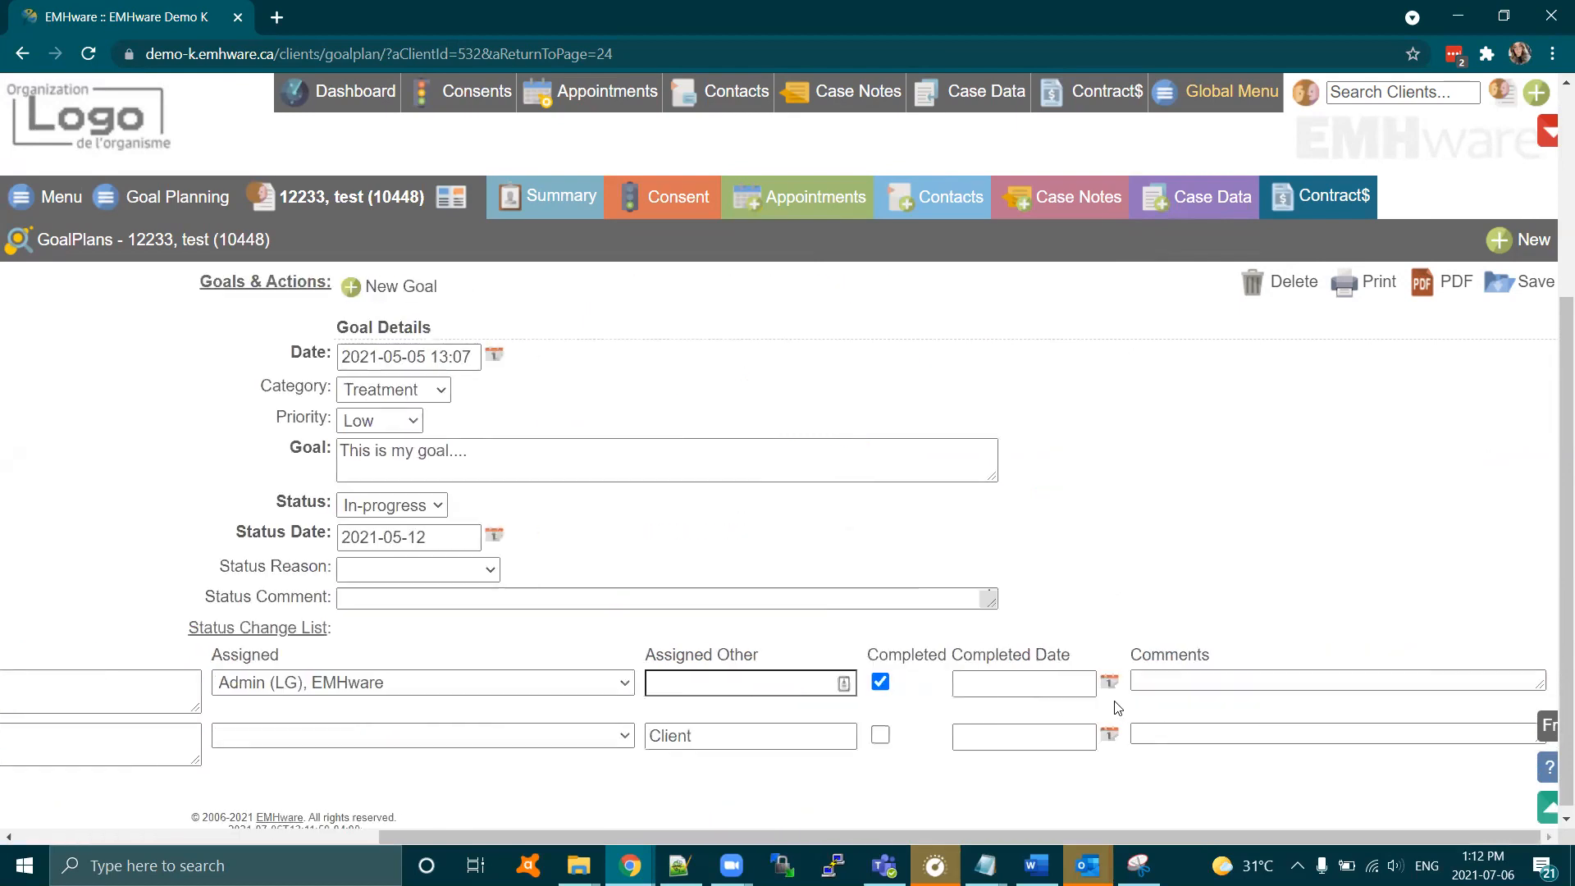
click(1108, 682)
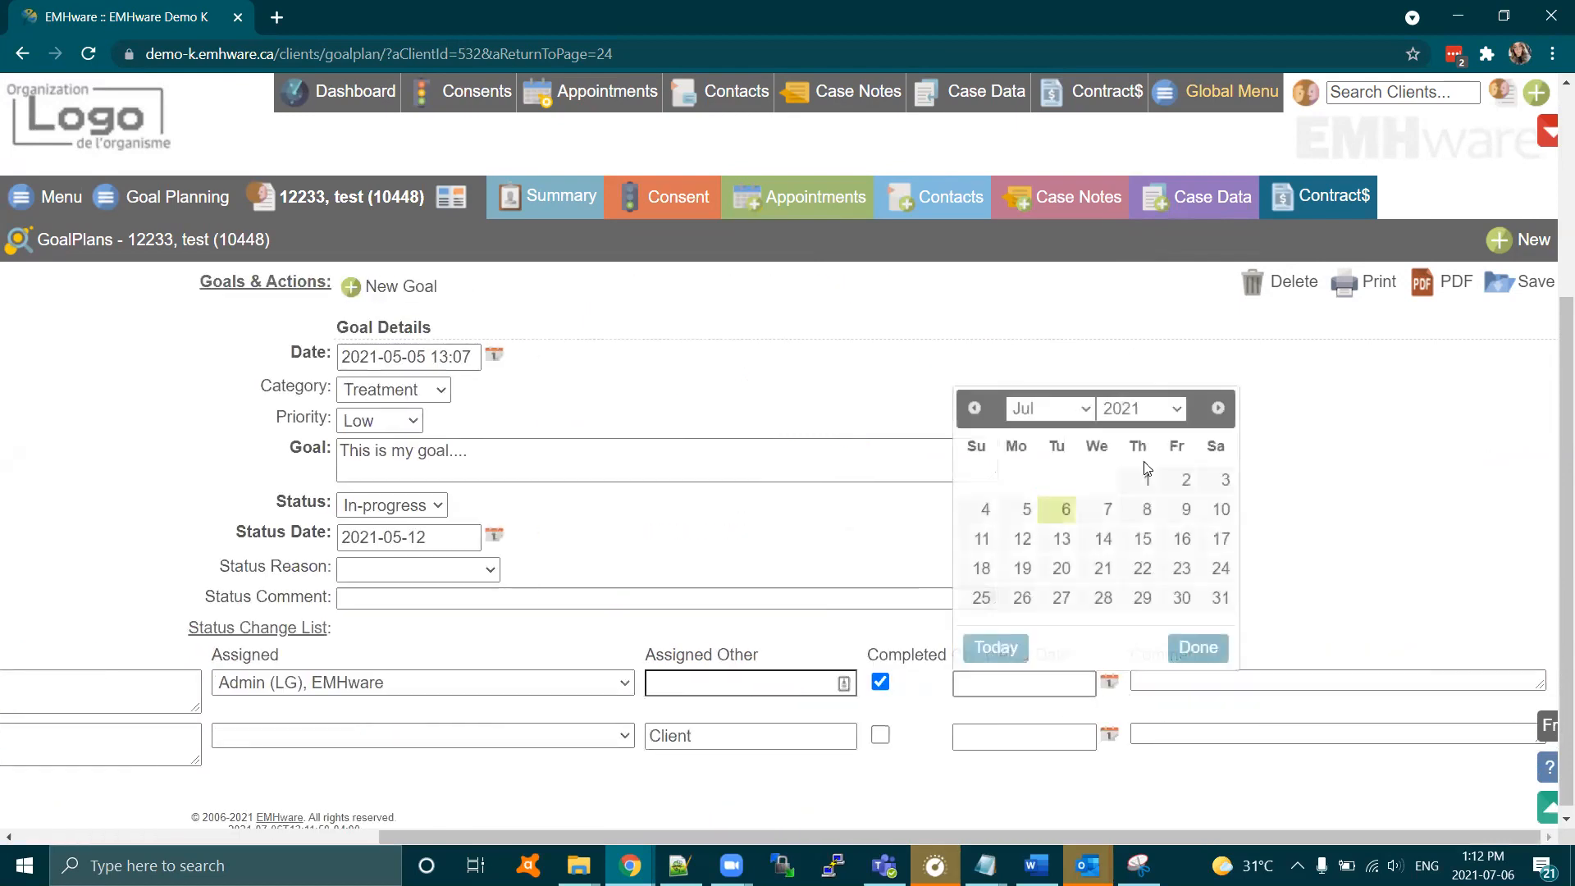
click(1081, 409)
click(1045, 514)
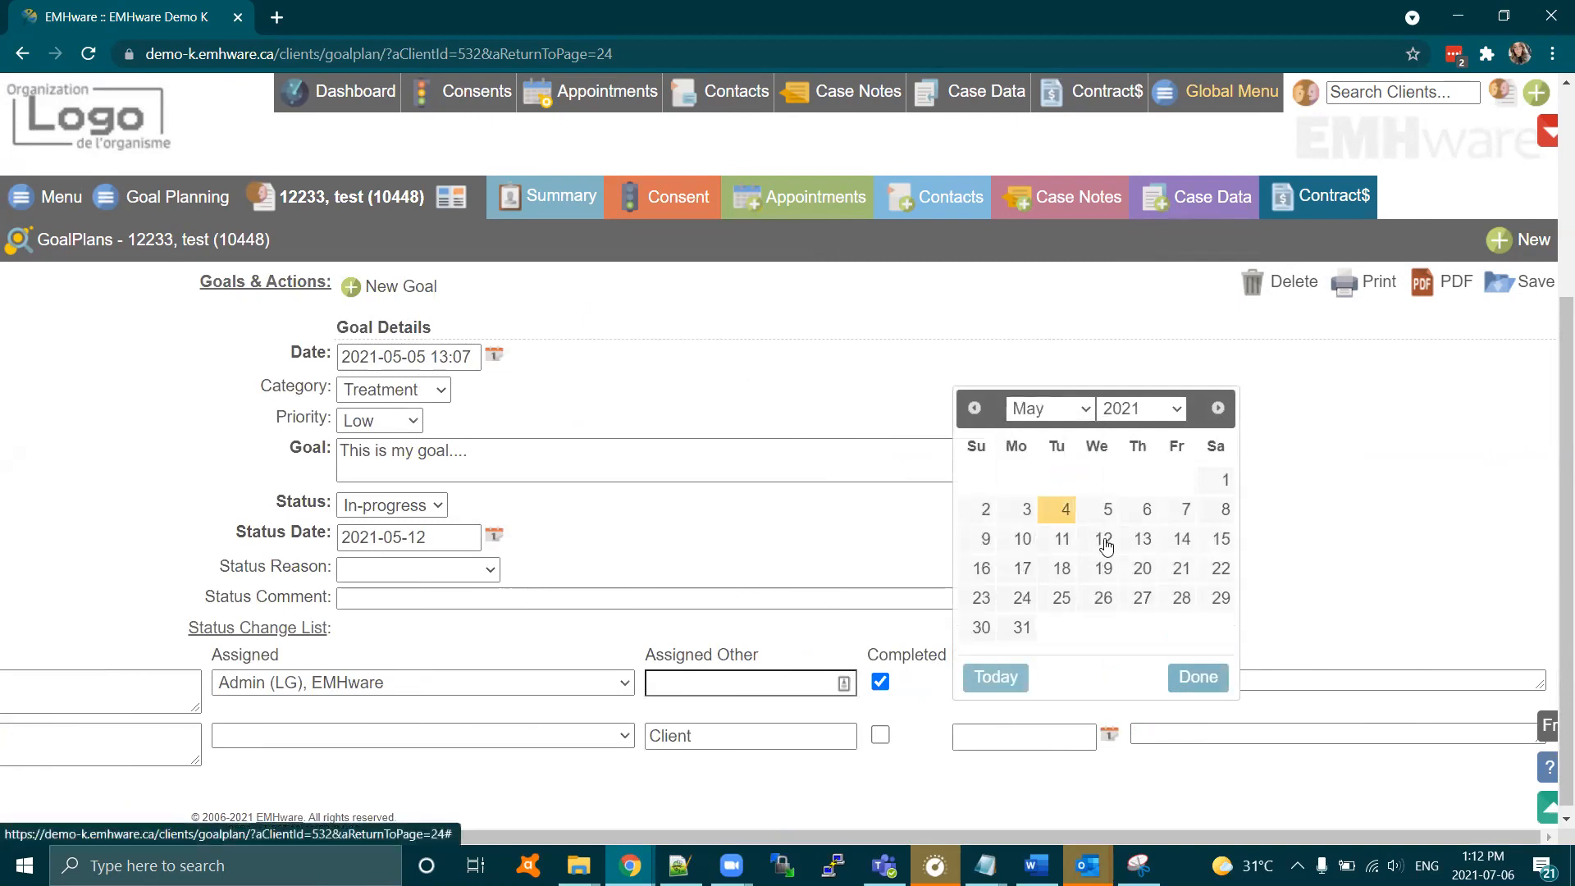
click(1103, 538)
click(1174, 683)
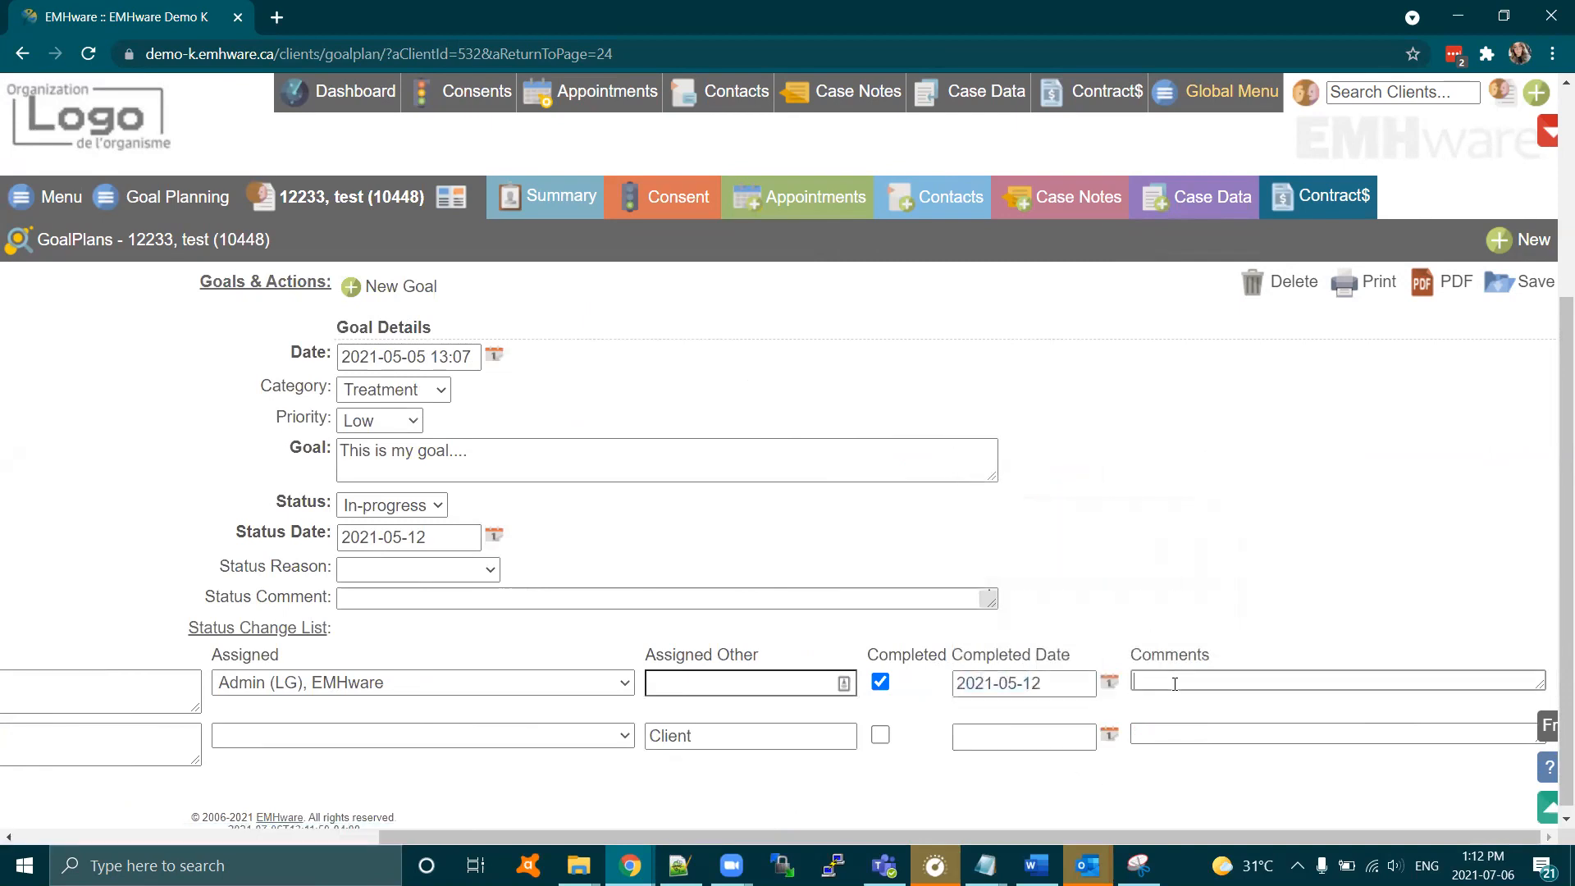
click(1505, 287)
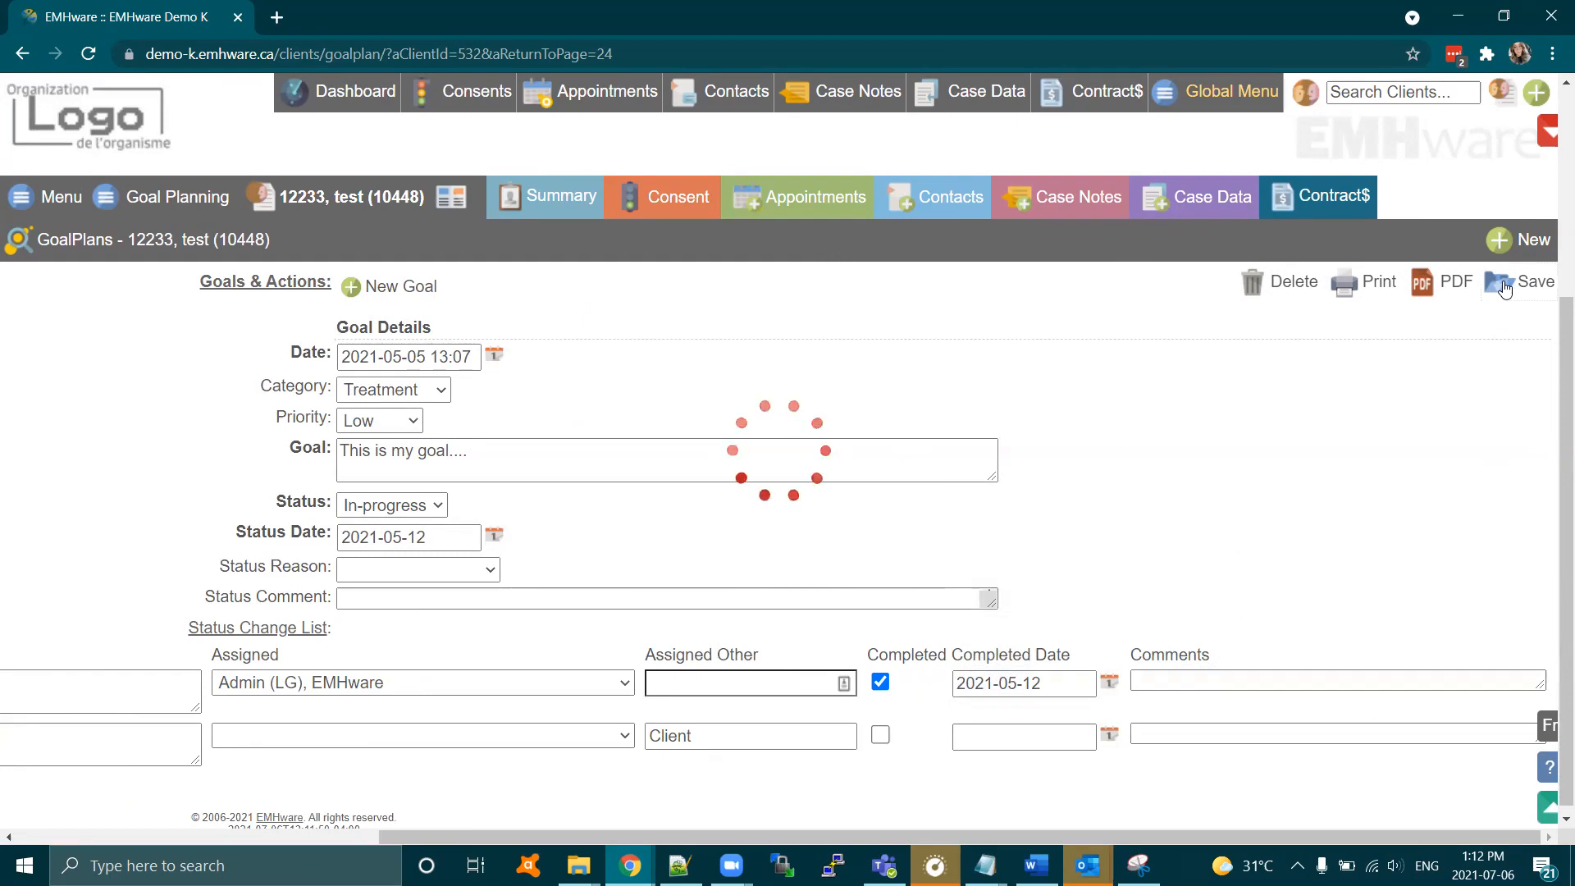
- Add a third action to the Treatment goal and set its target date to 2021-05-18
scroll(574, 566, left, 3)
scroll(478, 698, left, 3)
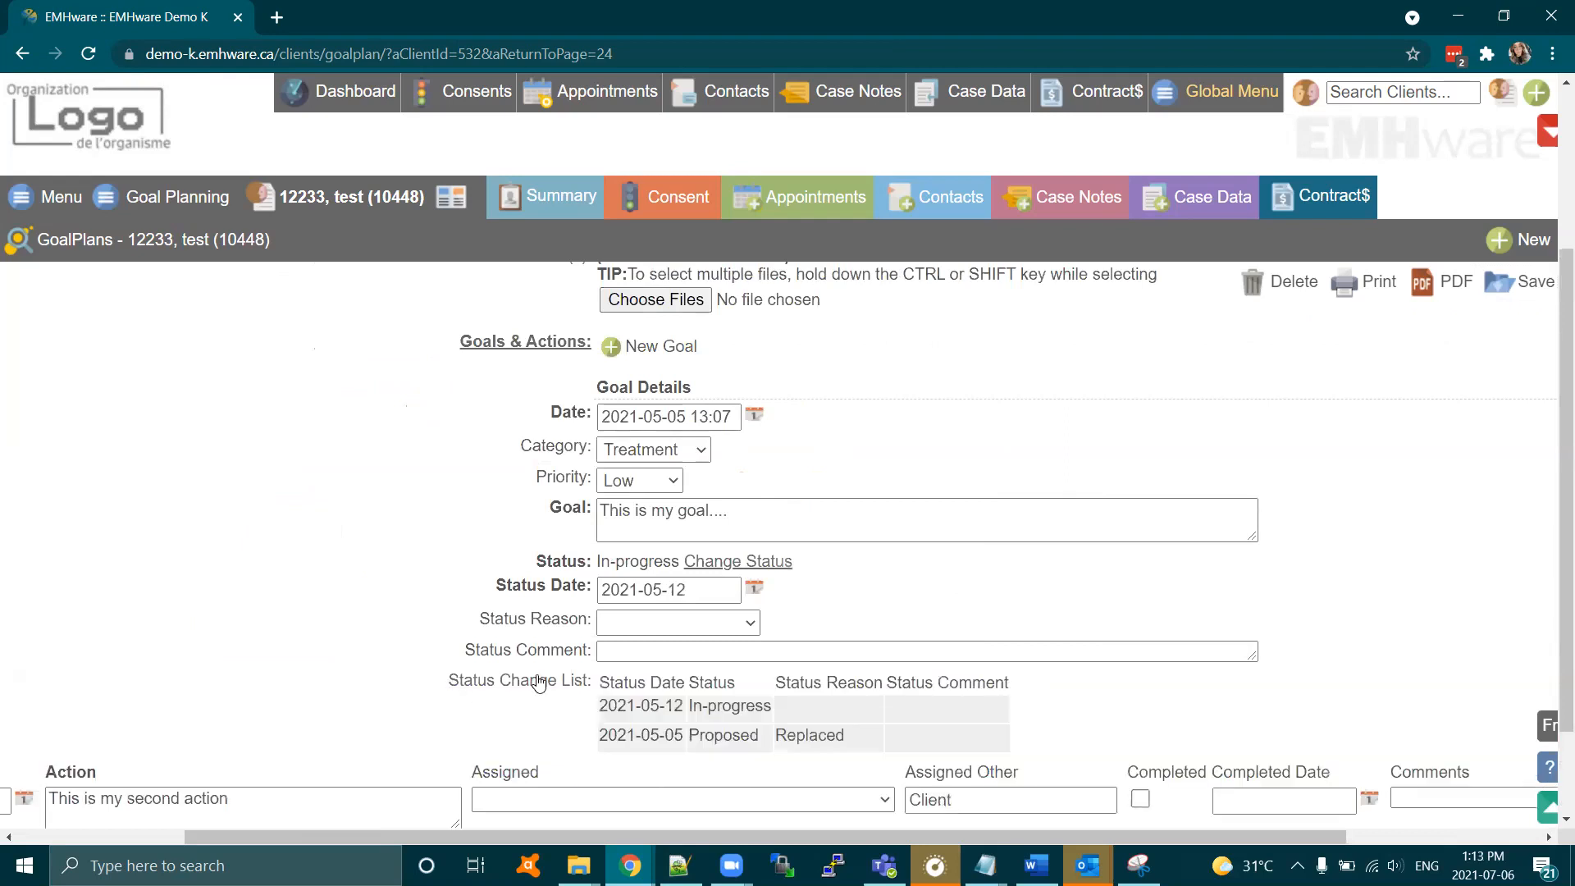
scroll(686, 653, down, 2)
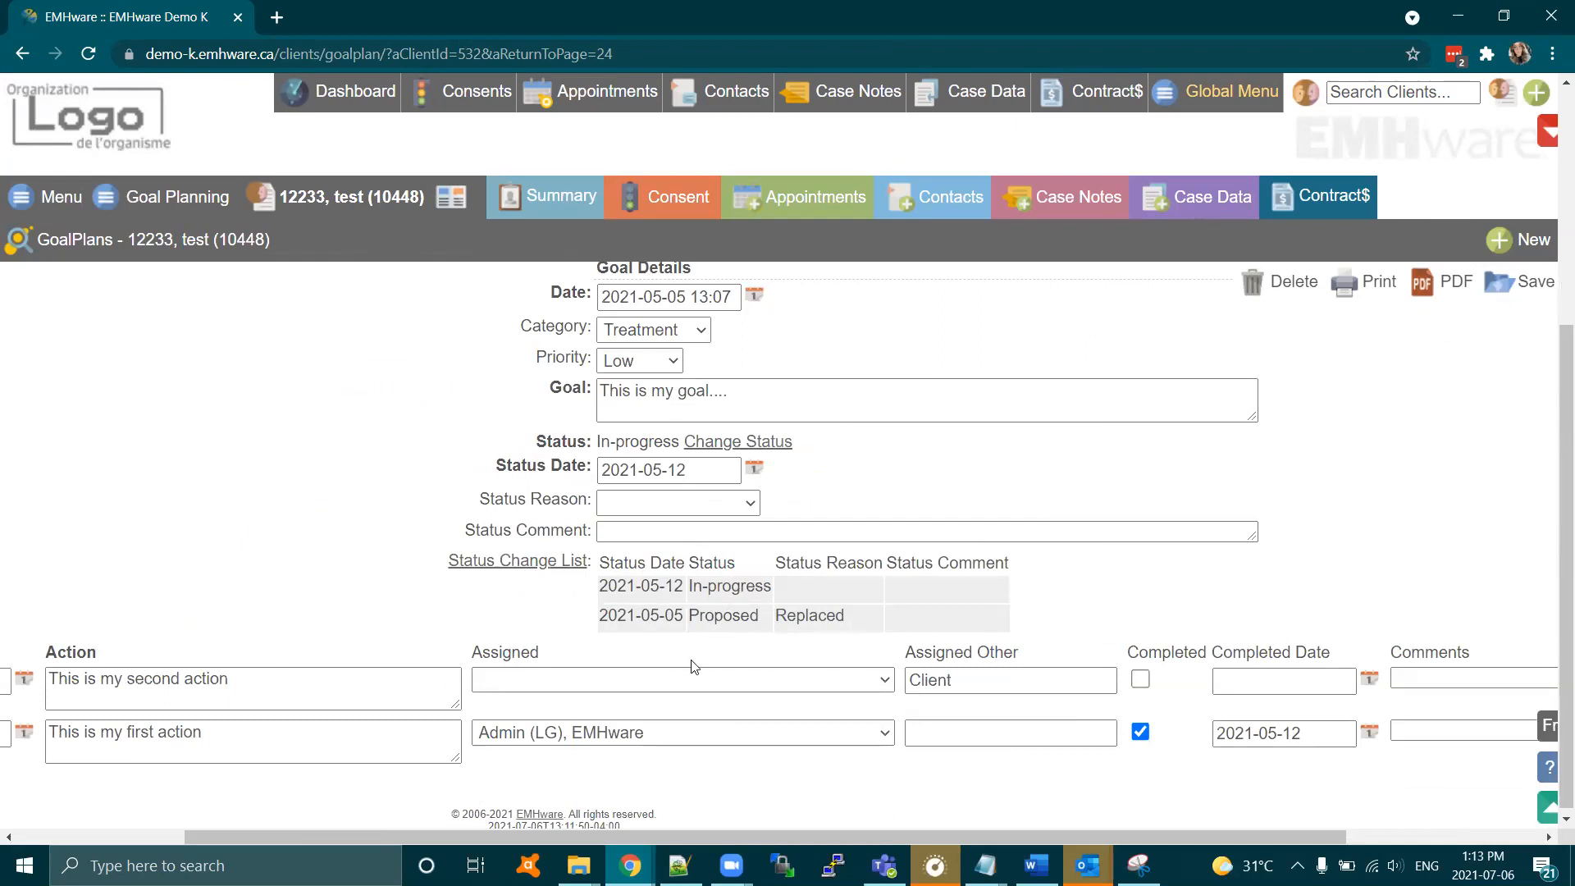
scroll(944, 773, down, 1)
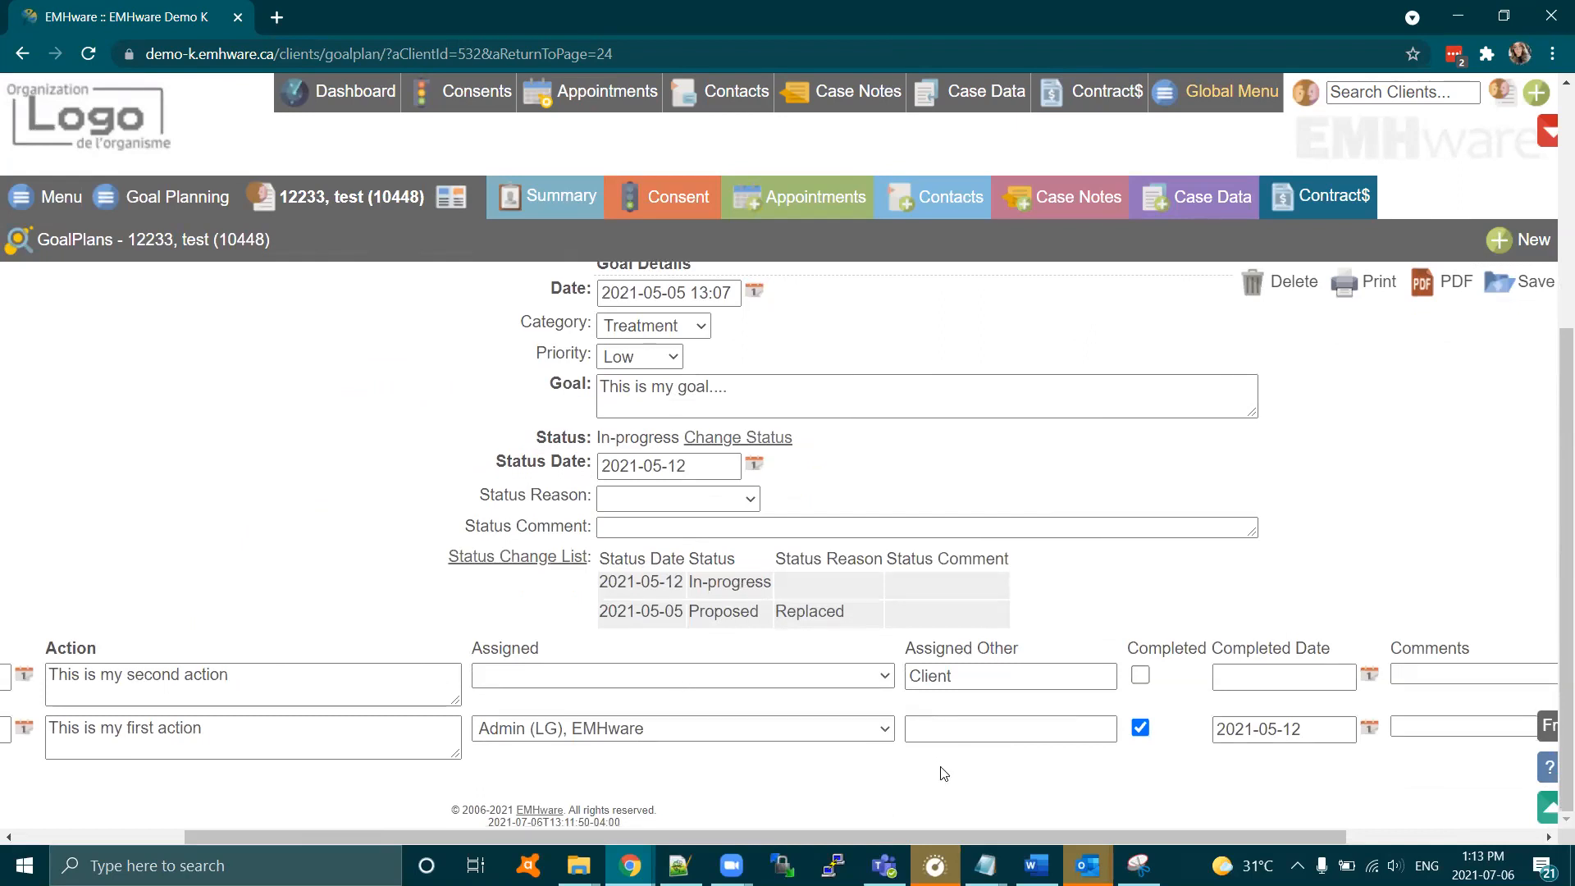
scroll(780, 766, left, 3)
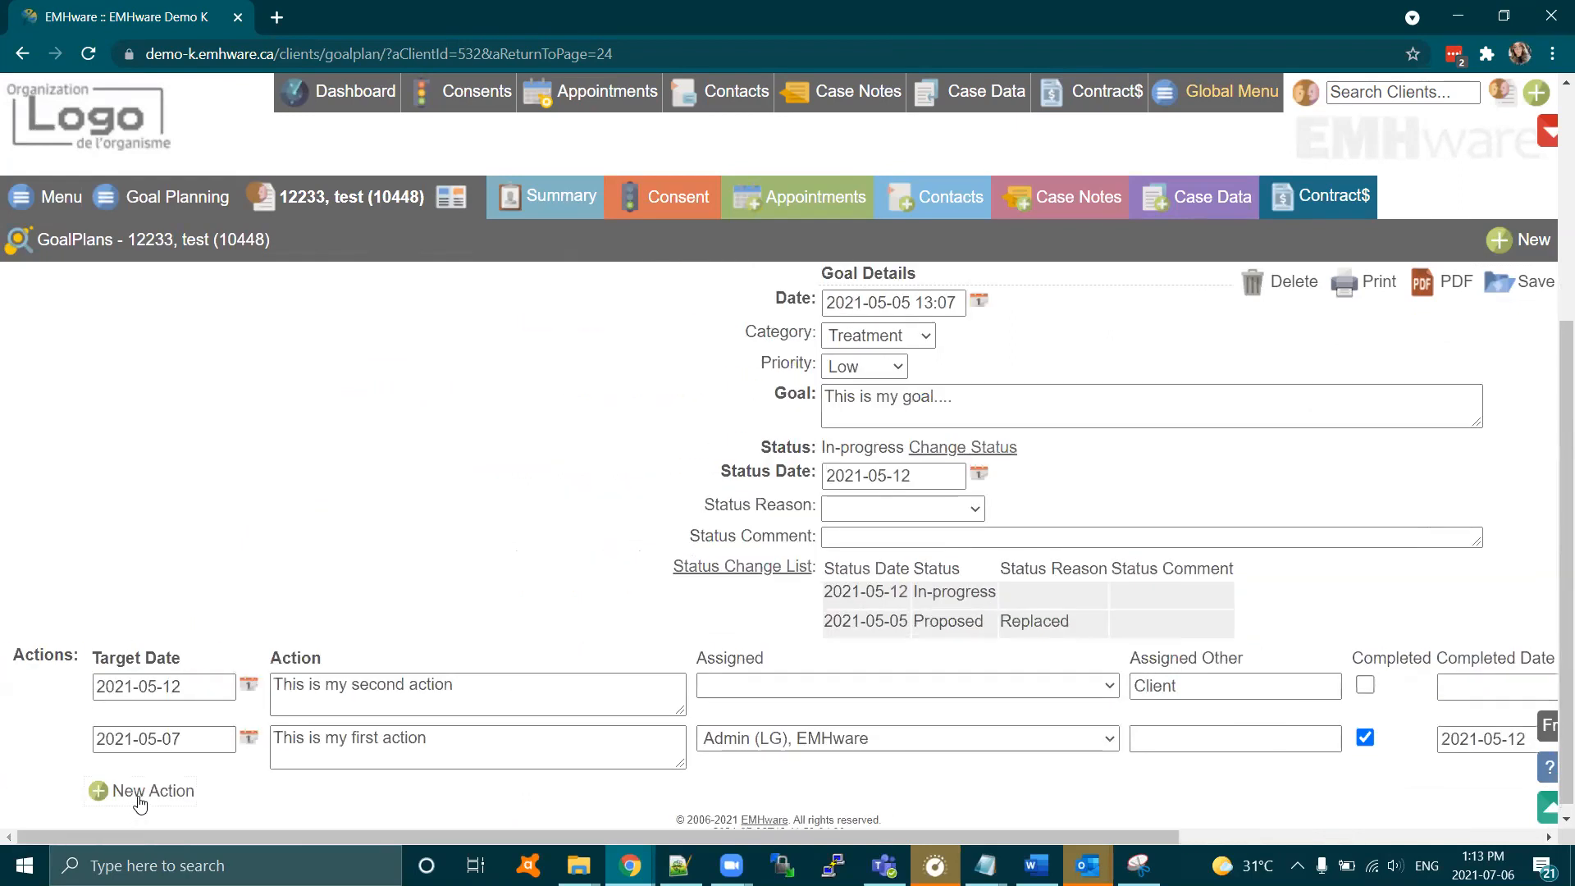
click(140, 792)
scroll(140, 801, down, 1)
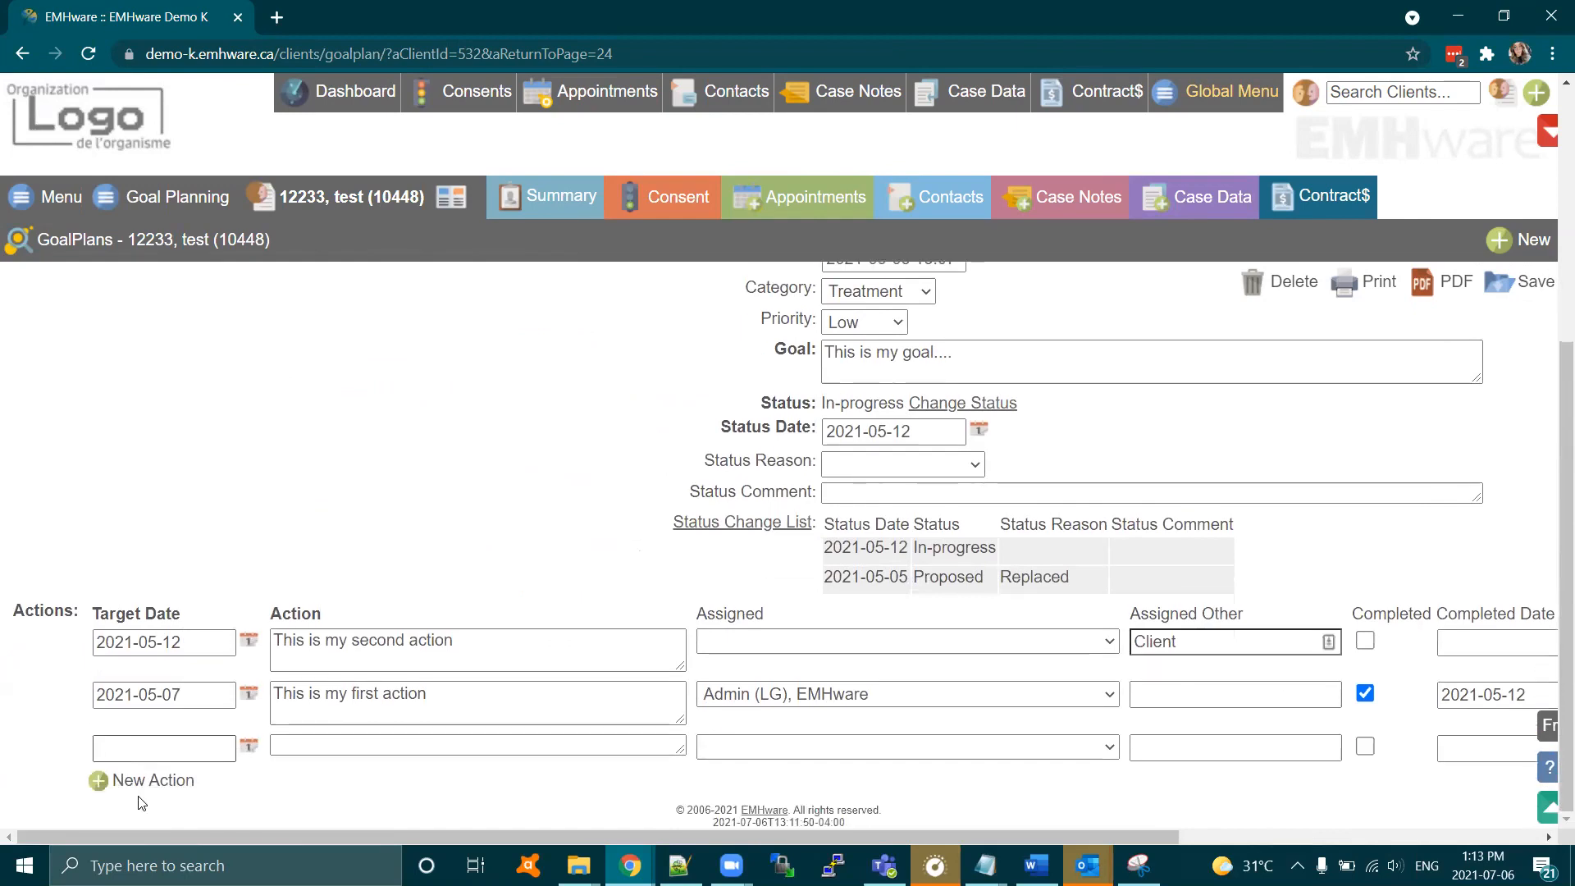
click(248, 748)
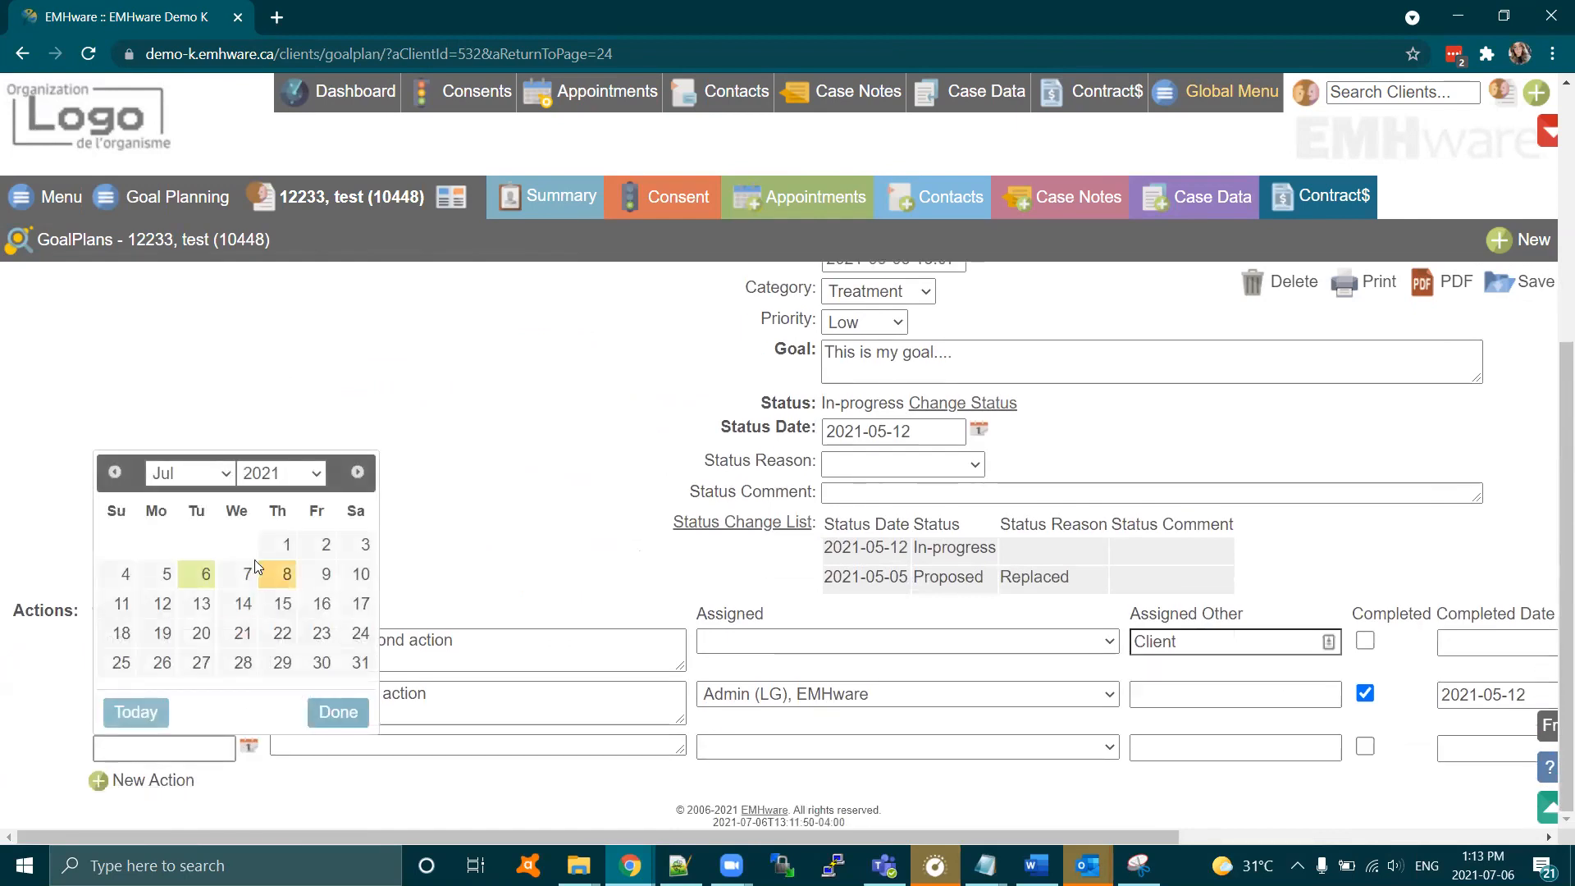
click(214, 479)
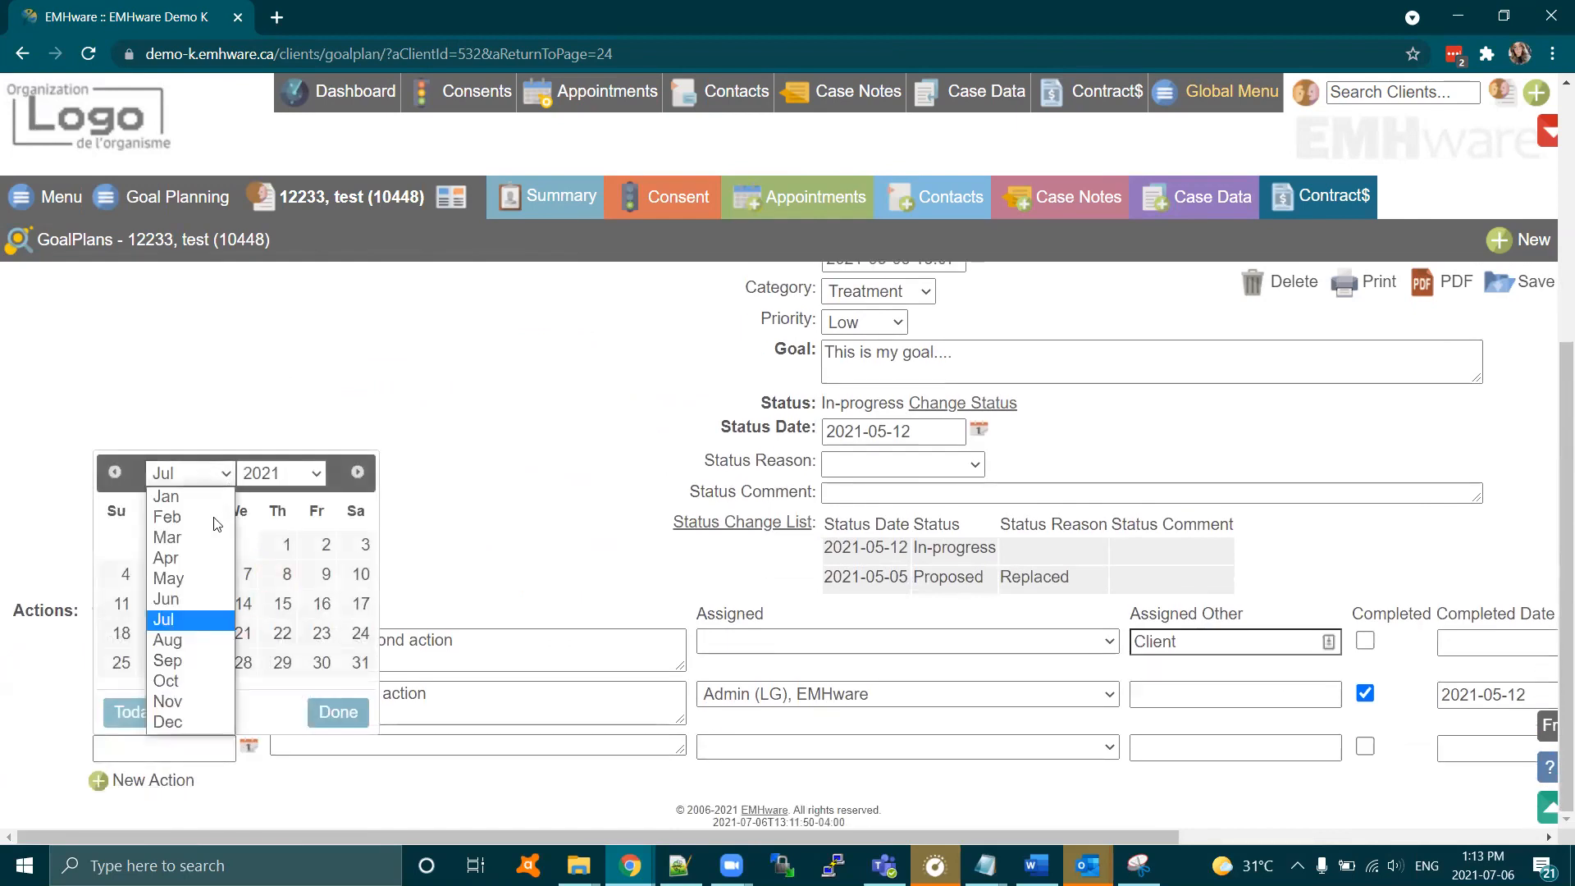
click(197, 578)
click(200, 637)
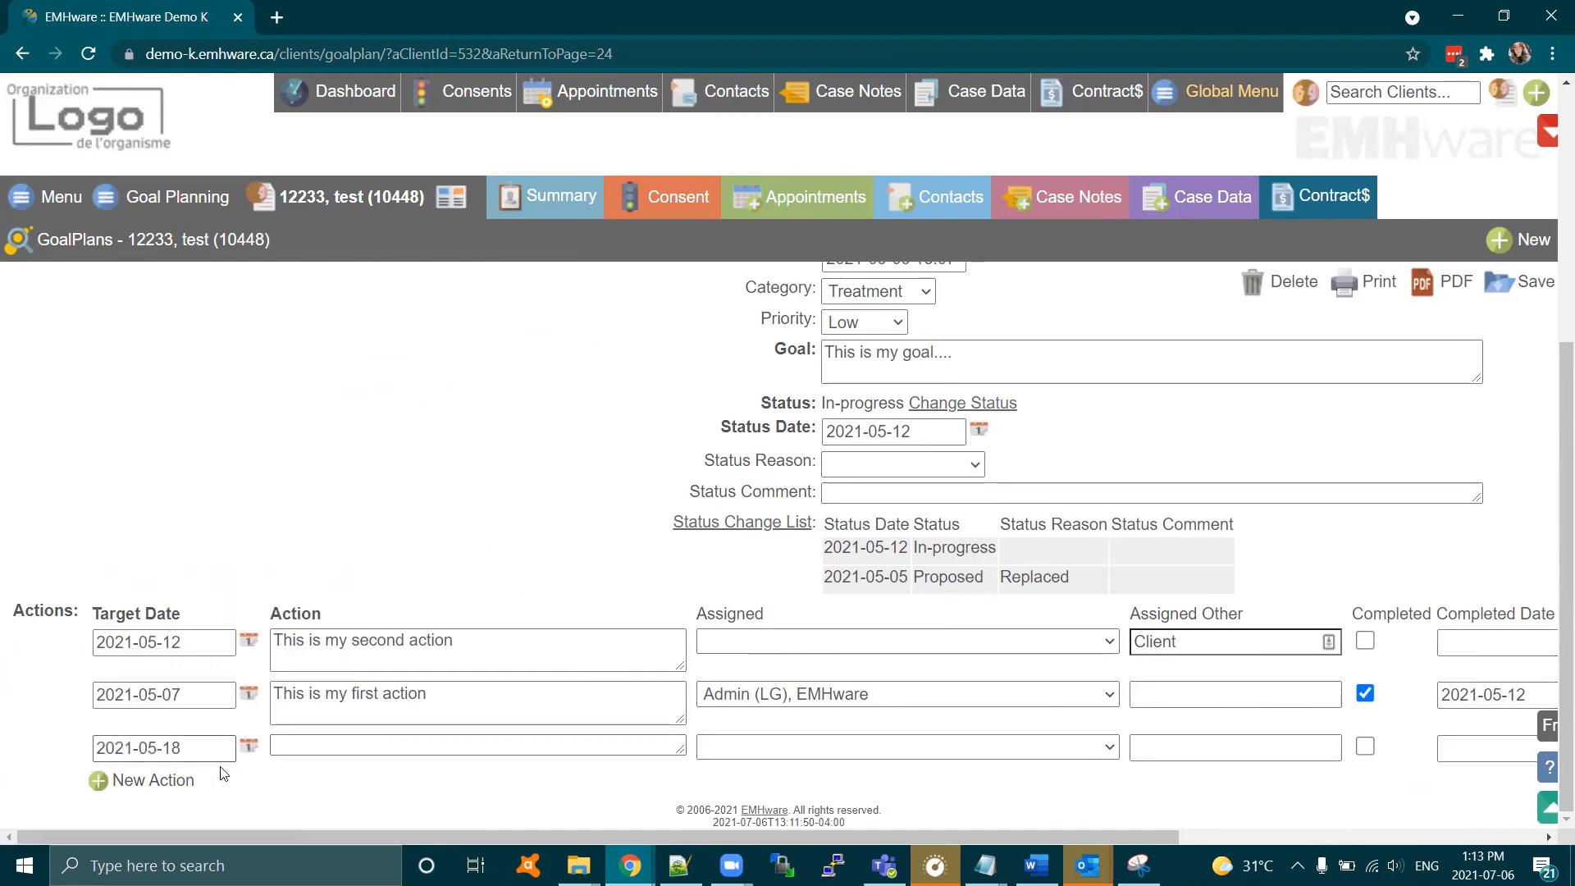
- Describe the third action as "This is another goal" with Client as the other assignee, and save the goal plan
click(494, 745)
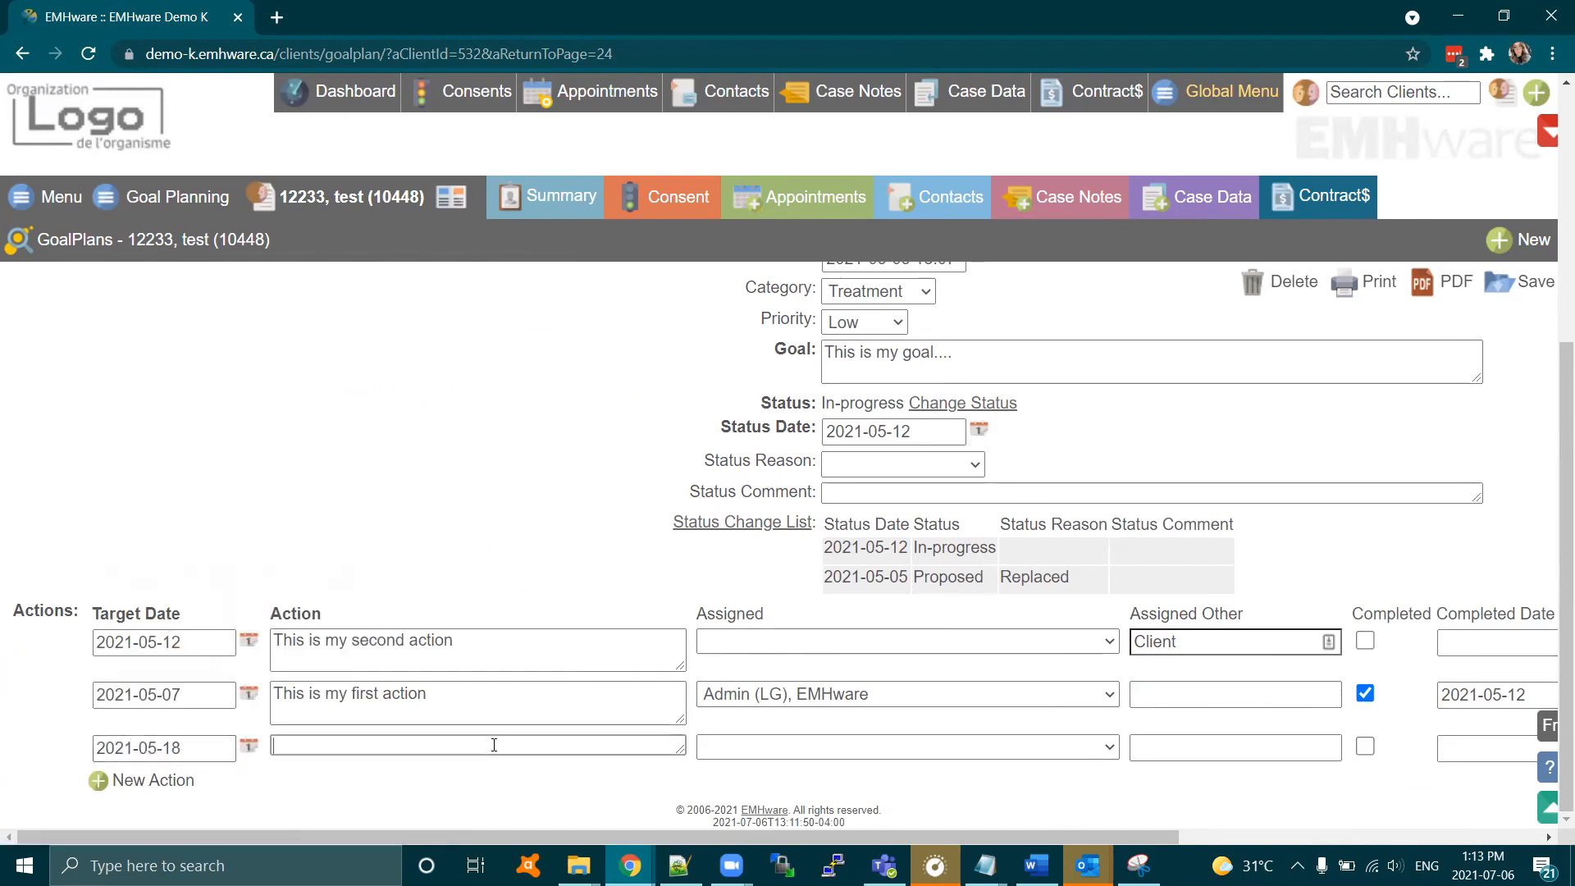
text(This )
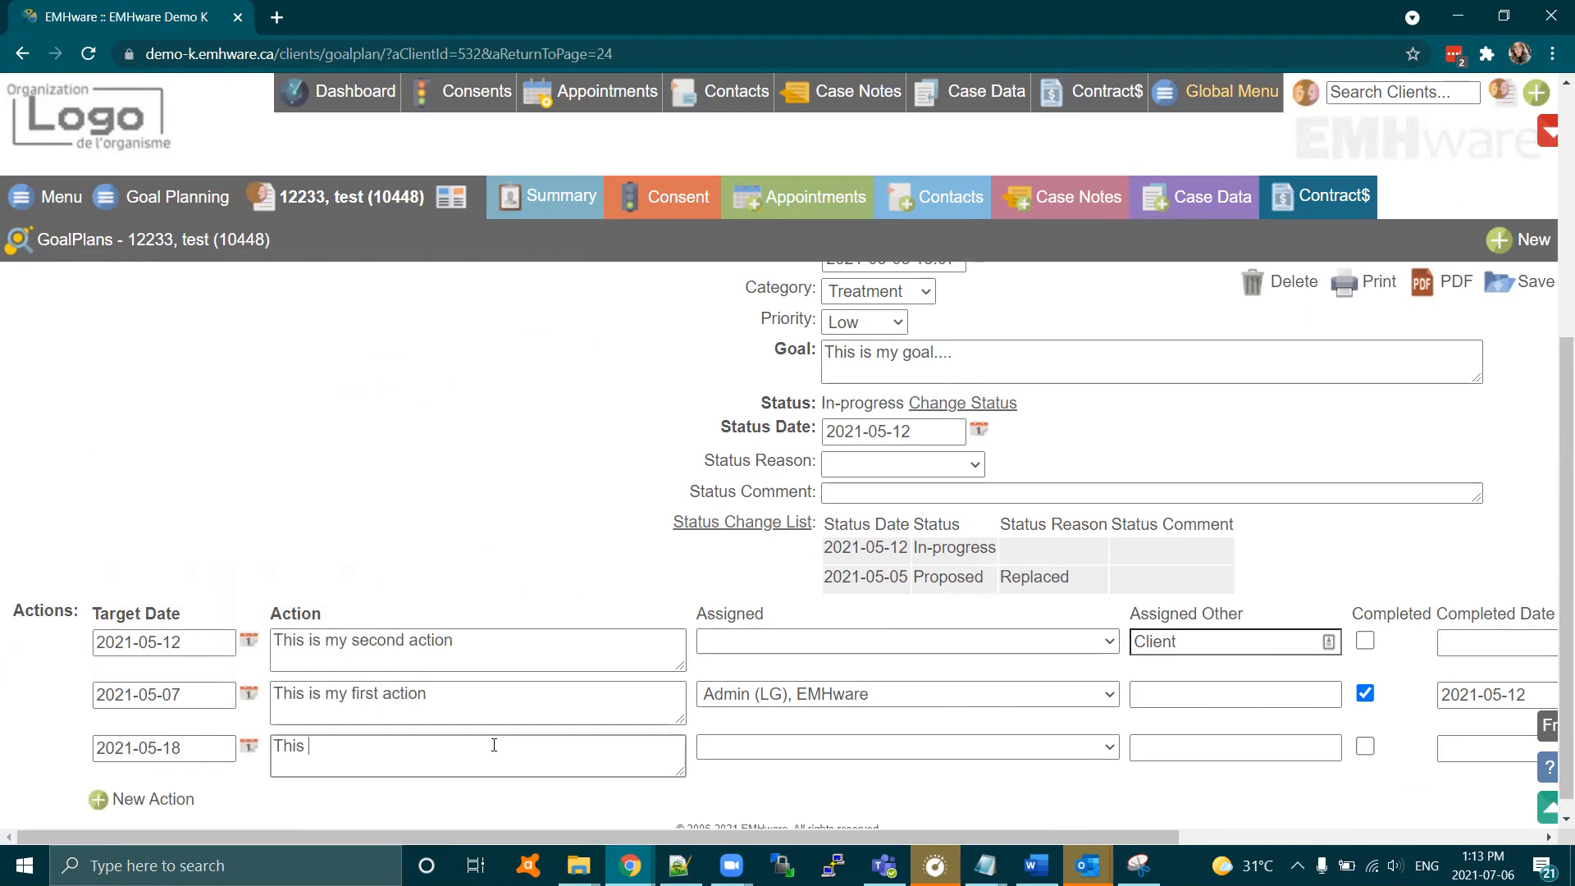
text(is another goal)
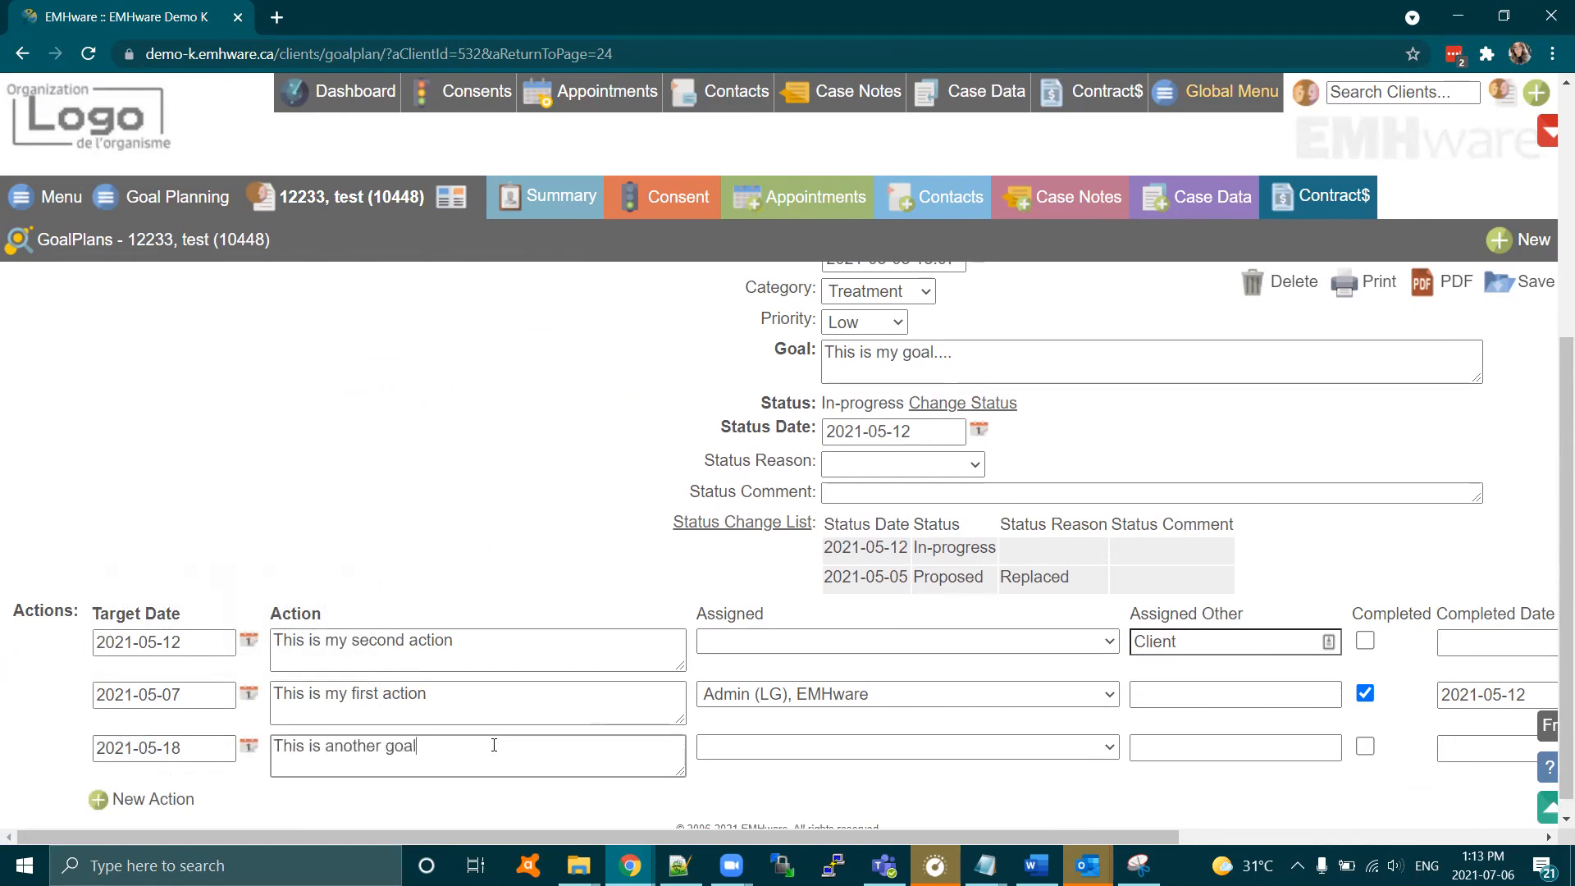
click(1216, 748)
text(Client)
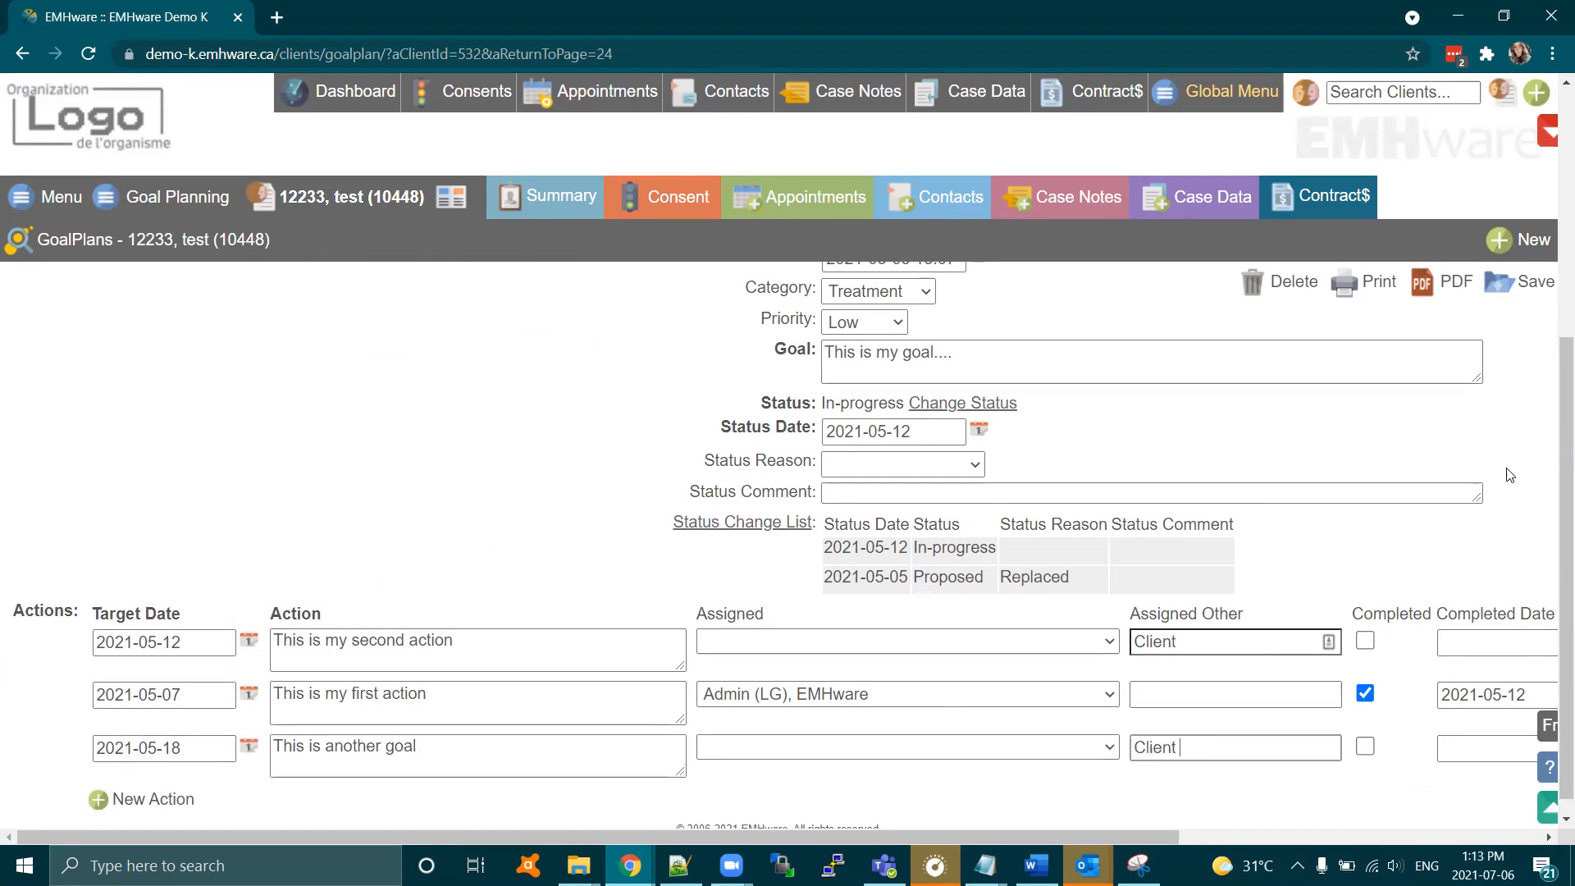
scroll(661, 439, up, 4)
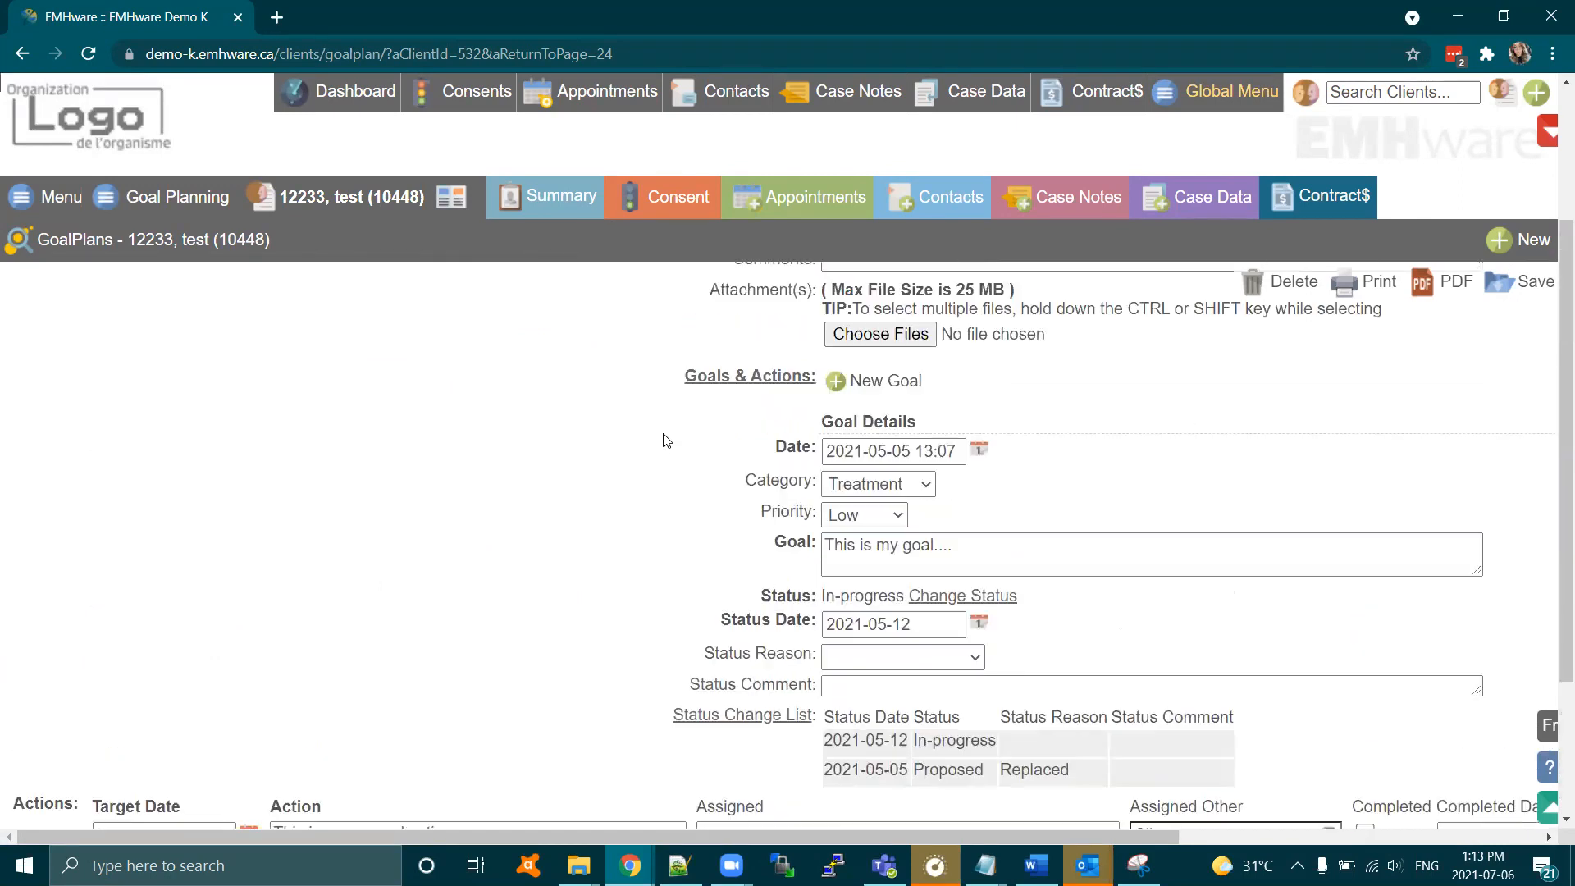
click(1519, 287)
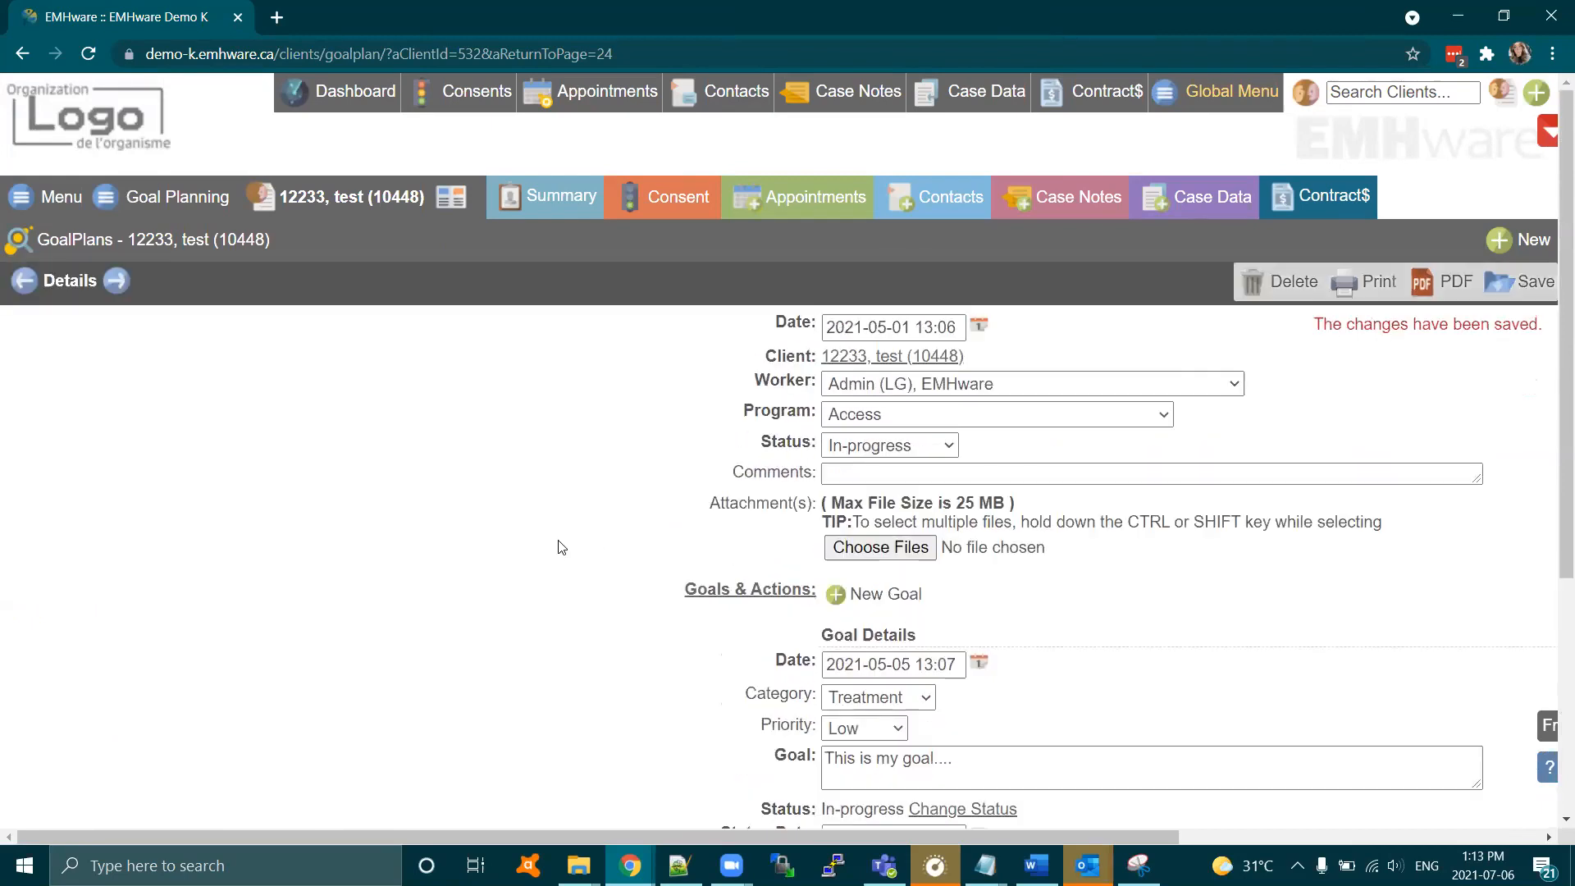
- Open a blank goal plan for the client, leave it unsaved, and reopen the Access goal plan dated 2021-05-01
scroll(561, 547, right, 3)
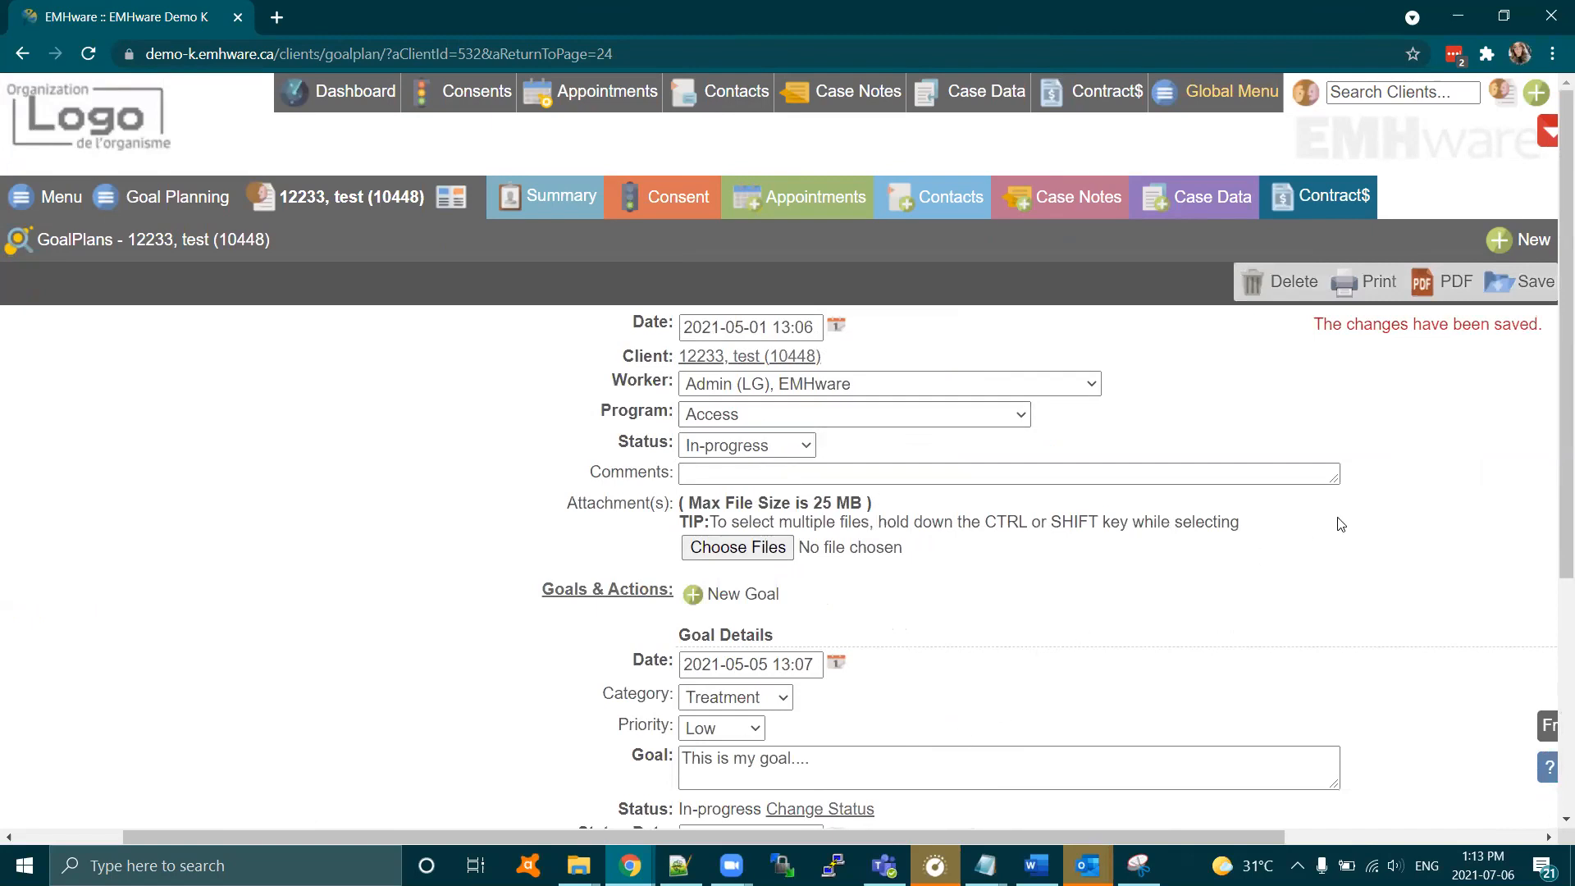
click(1518, 243)
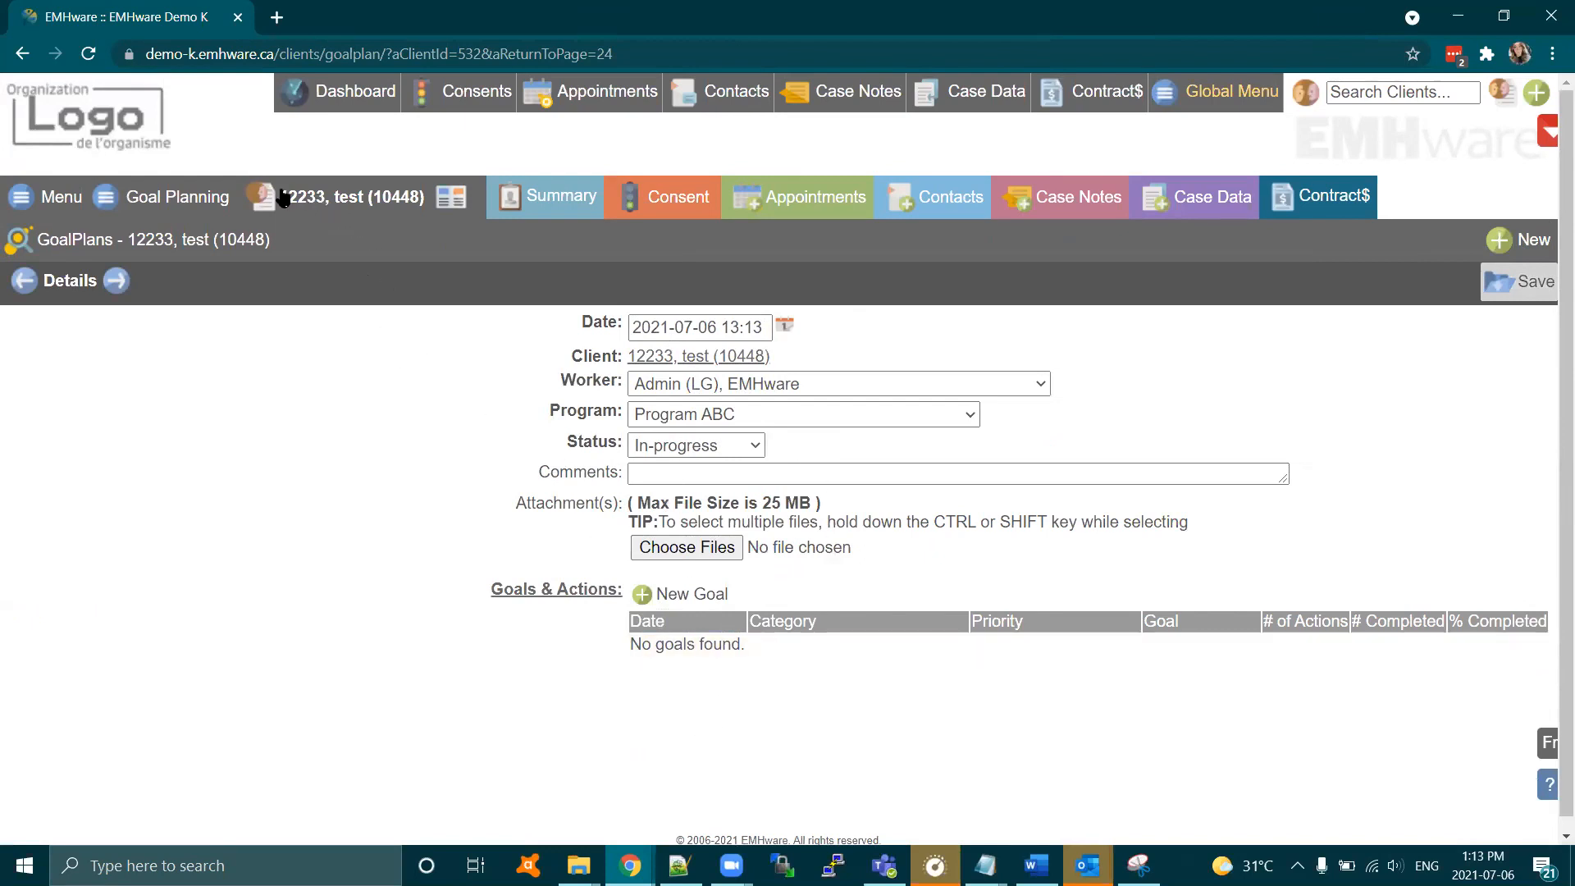
click(136, 201)
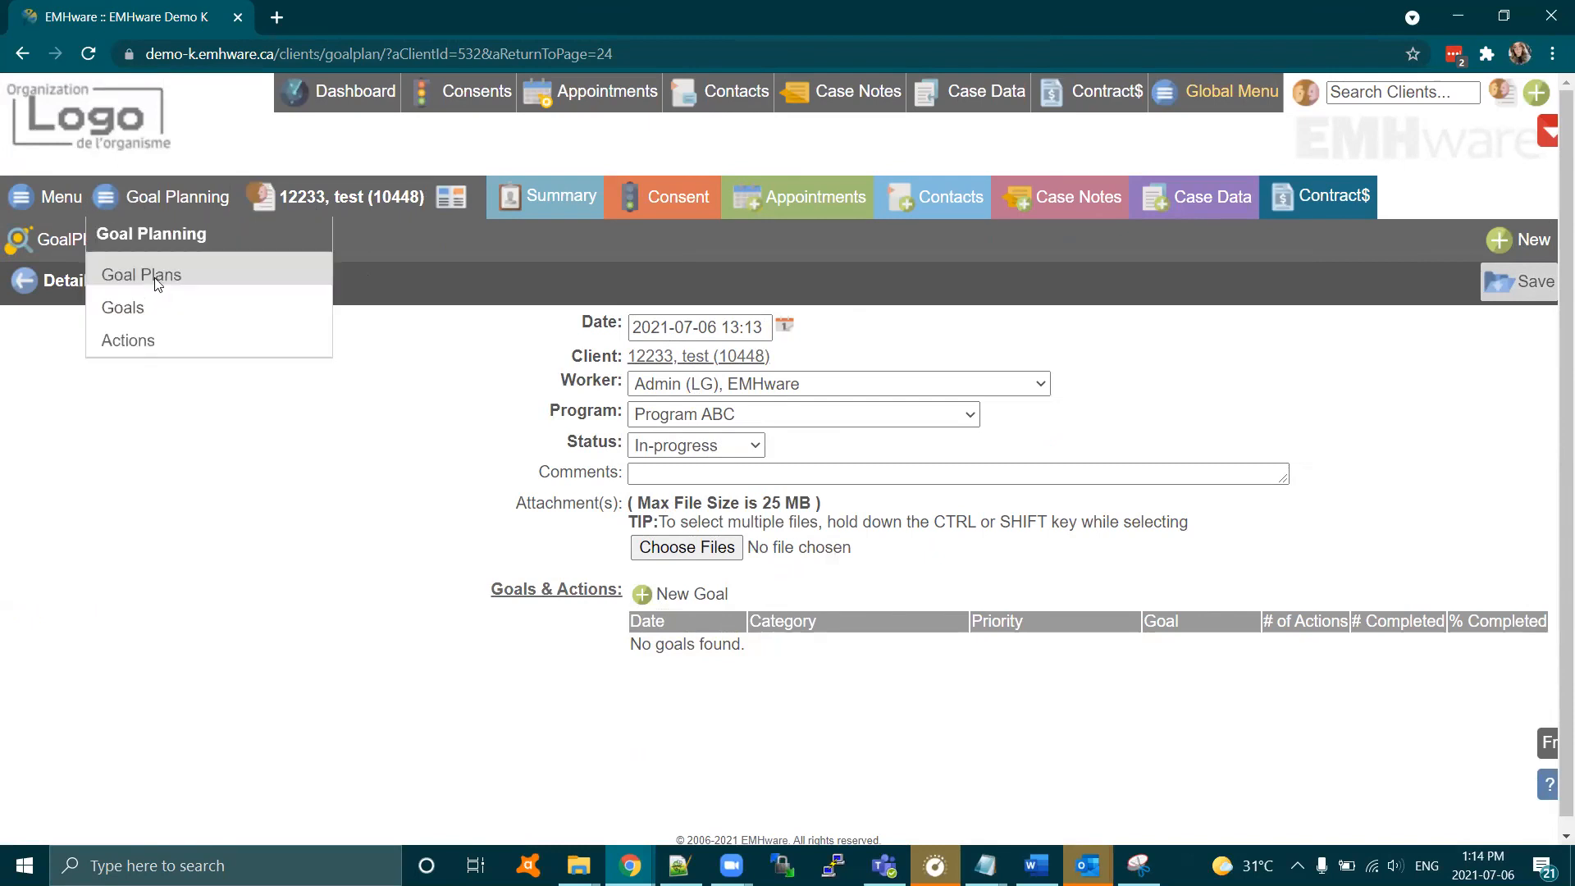
click(157, 279)
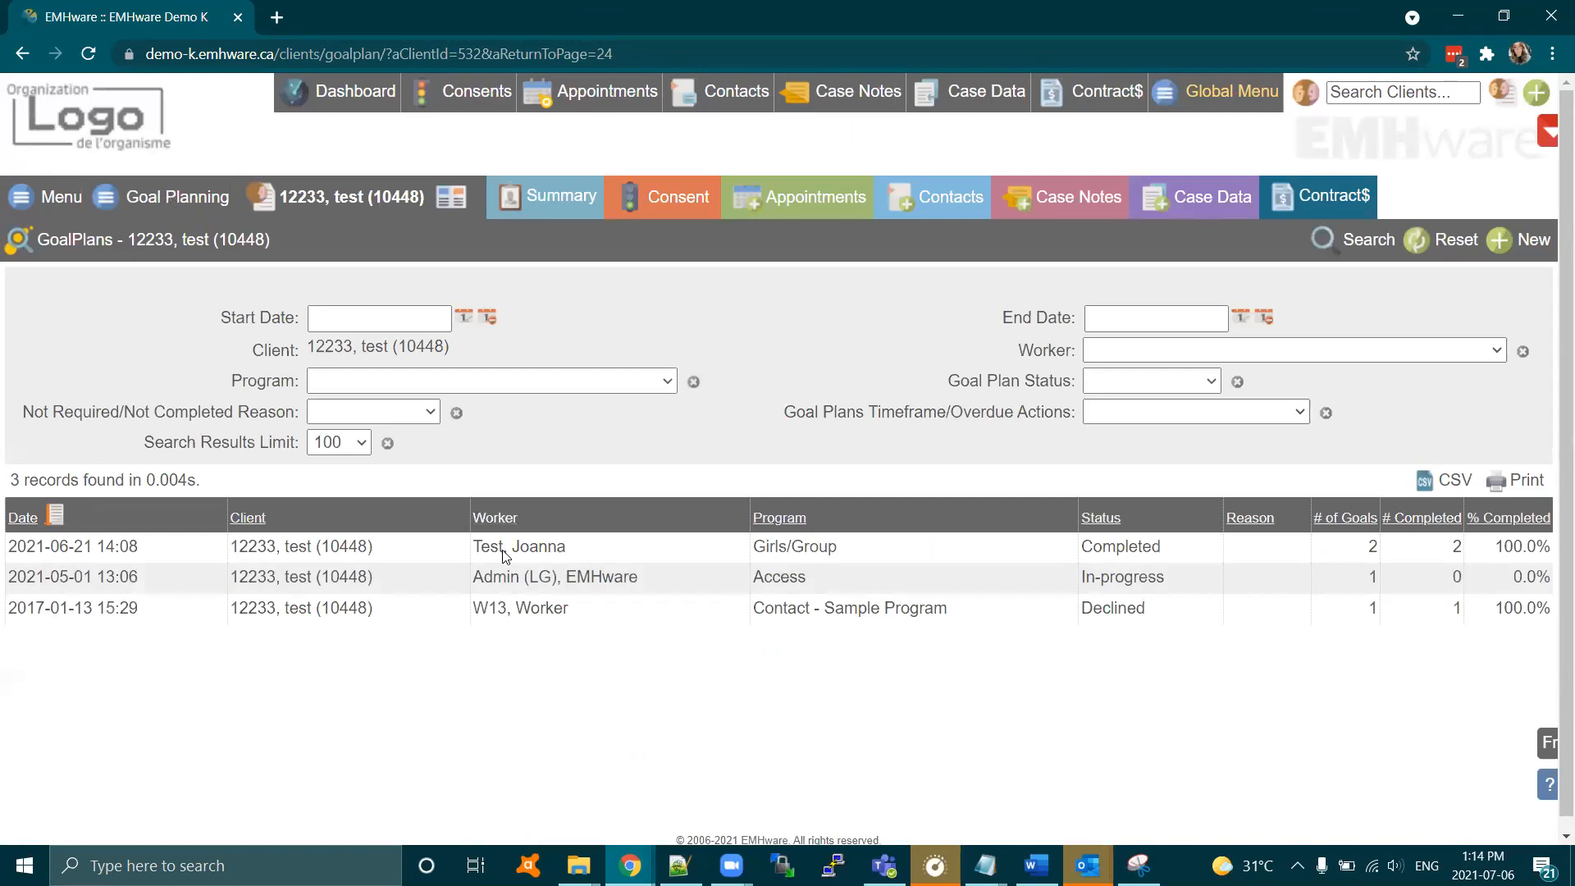
click(583, 584)
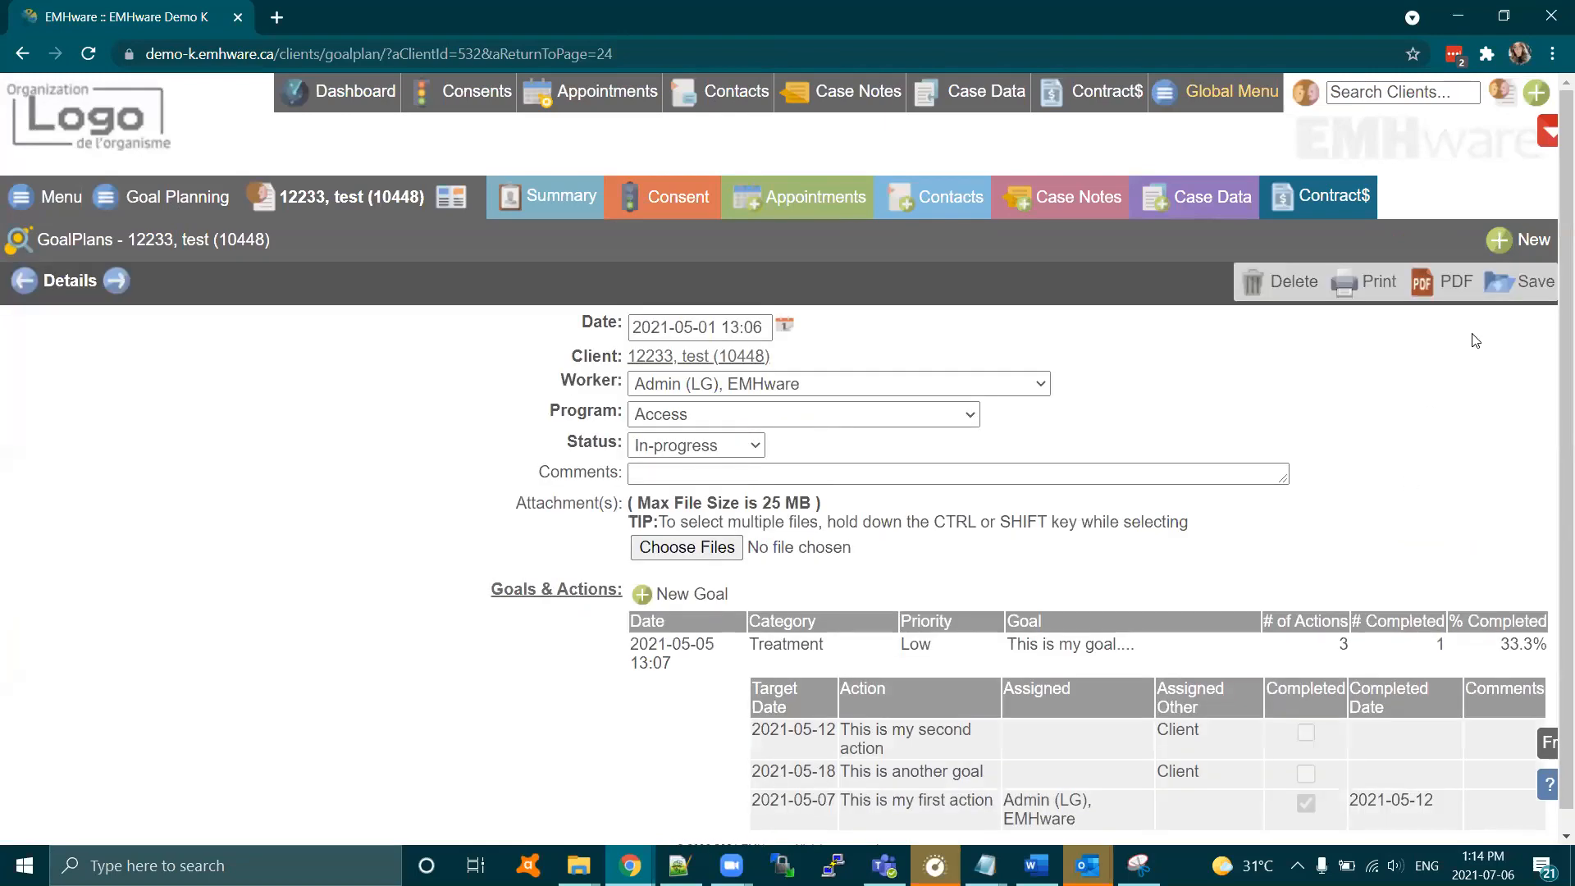
- Add a new goal to the goal plan and set its category to Dietary
click(661, 594)
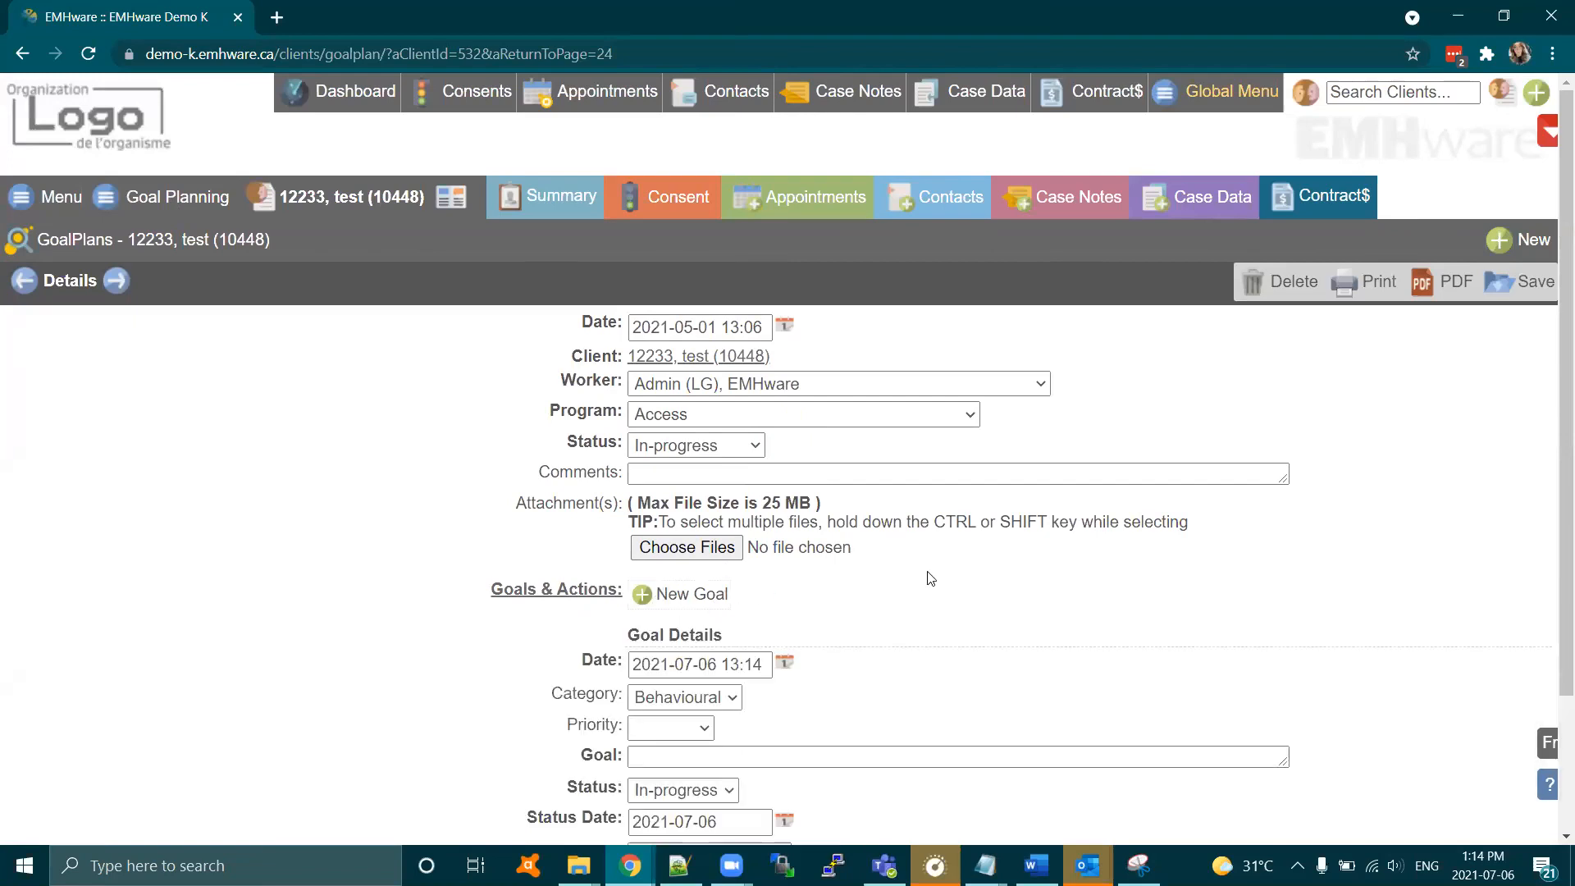
scroll(930, 578, down, 2)
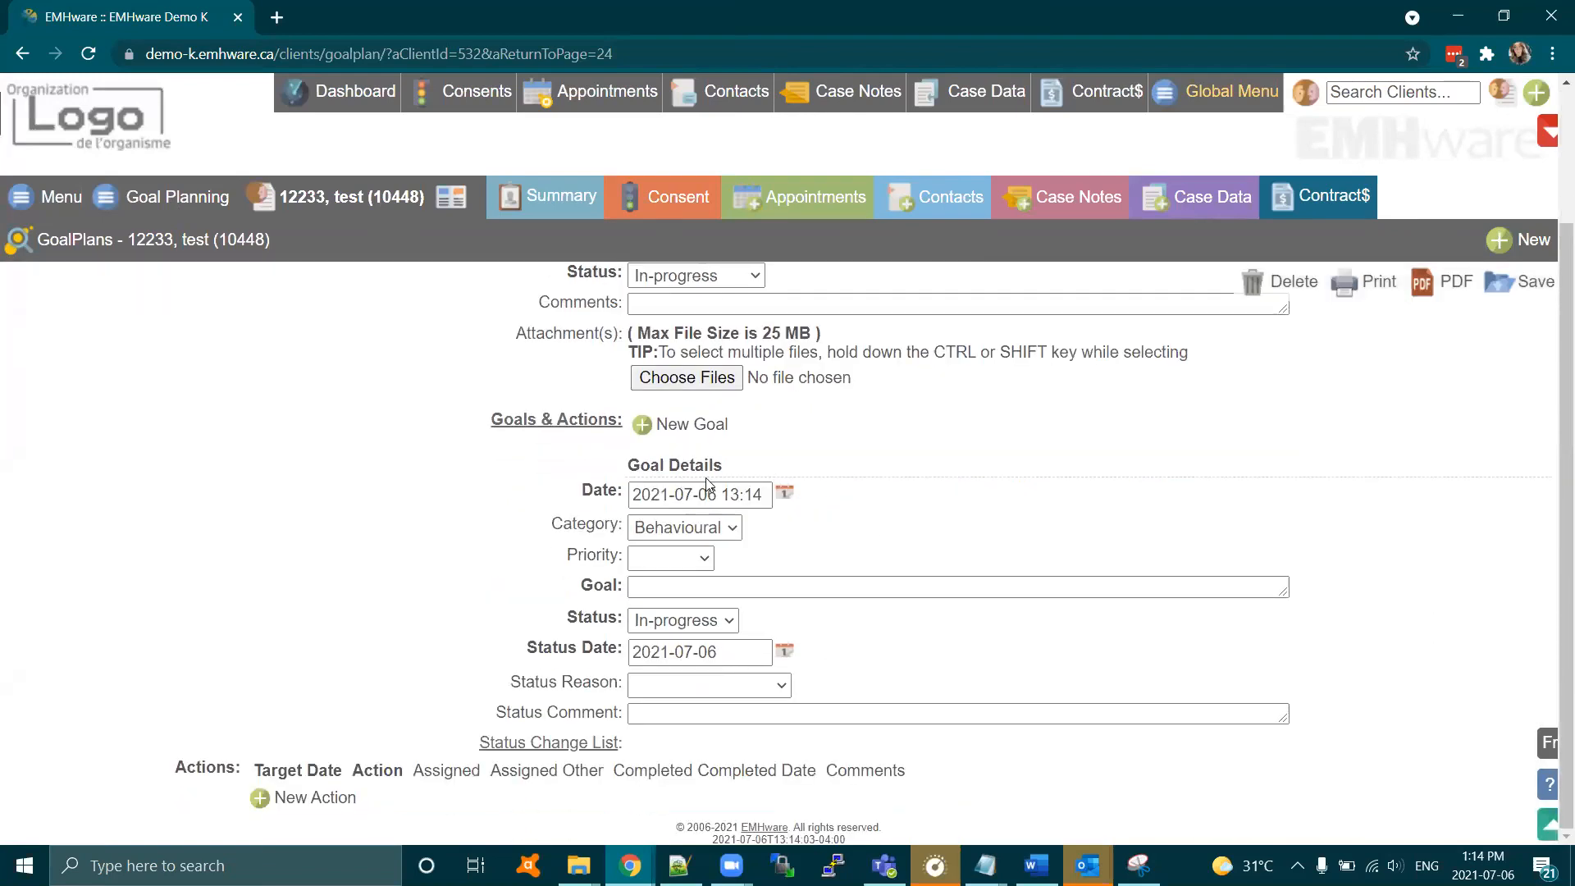
click(726, 527)
click(710, 612)
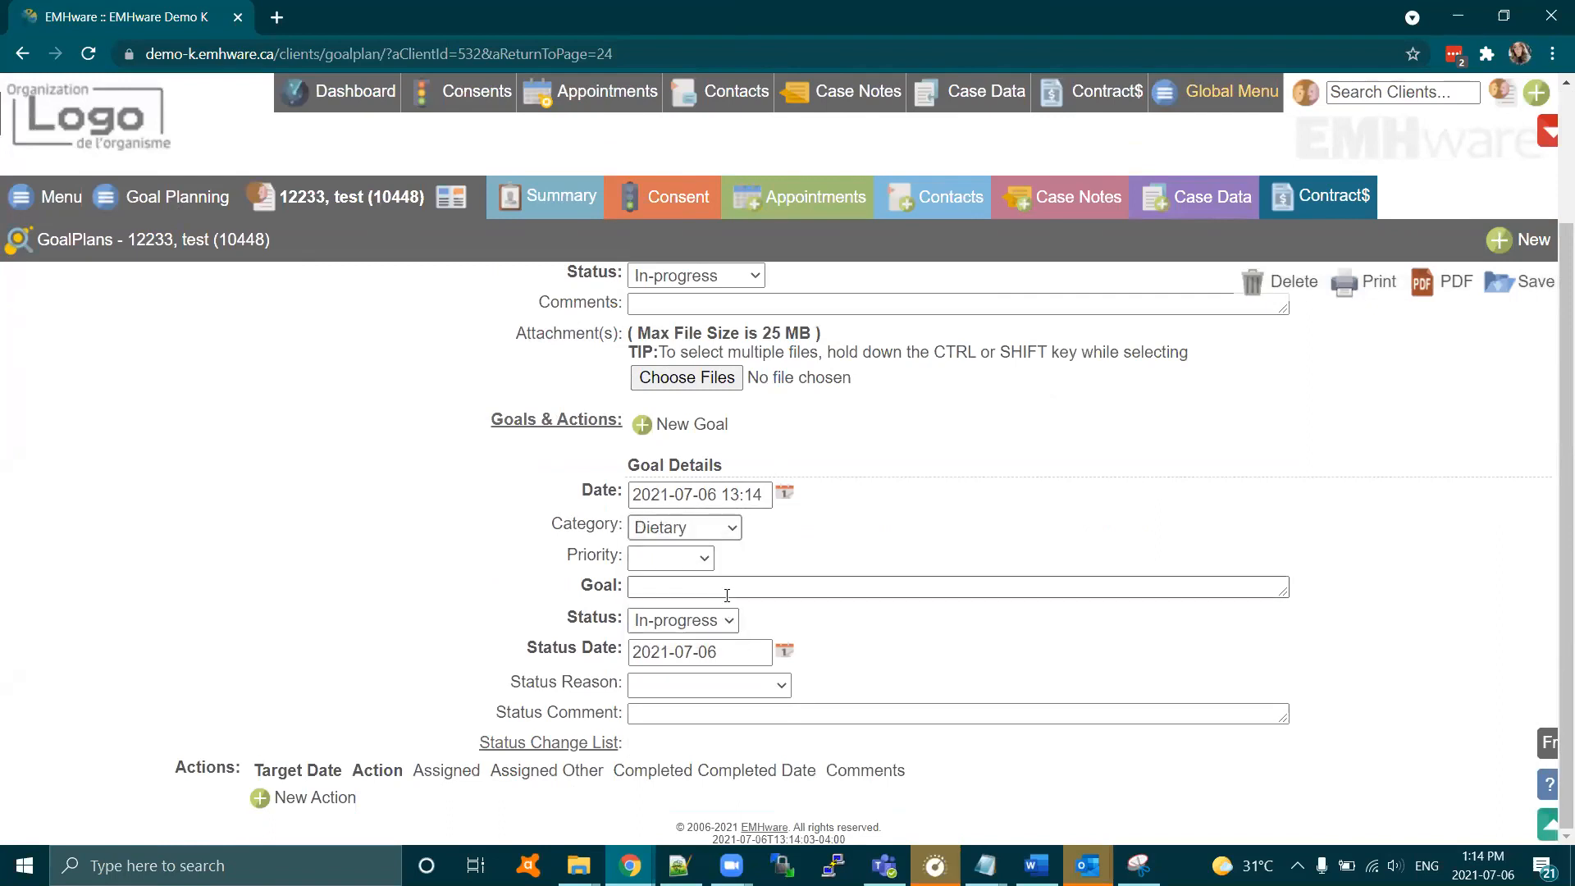
- Describe the Dietary goal as "This is my second goal" and set its status to Planned with status date 2021-06-02
drag(569, 556, 645, 576)
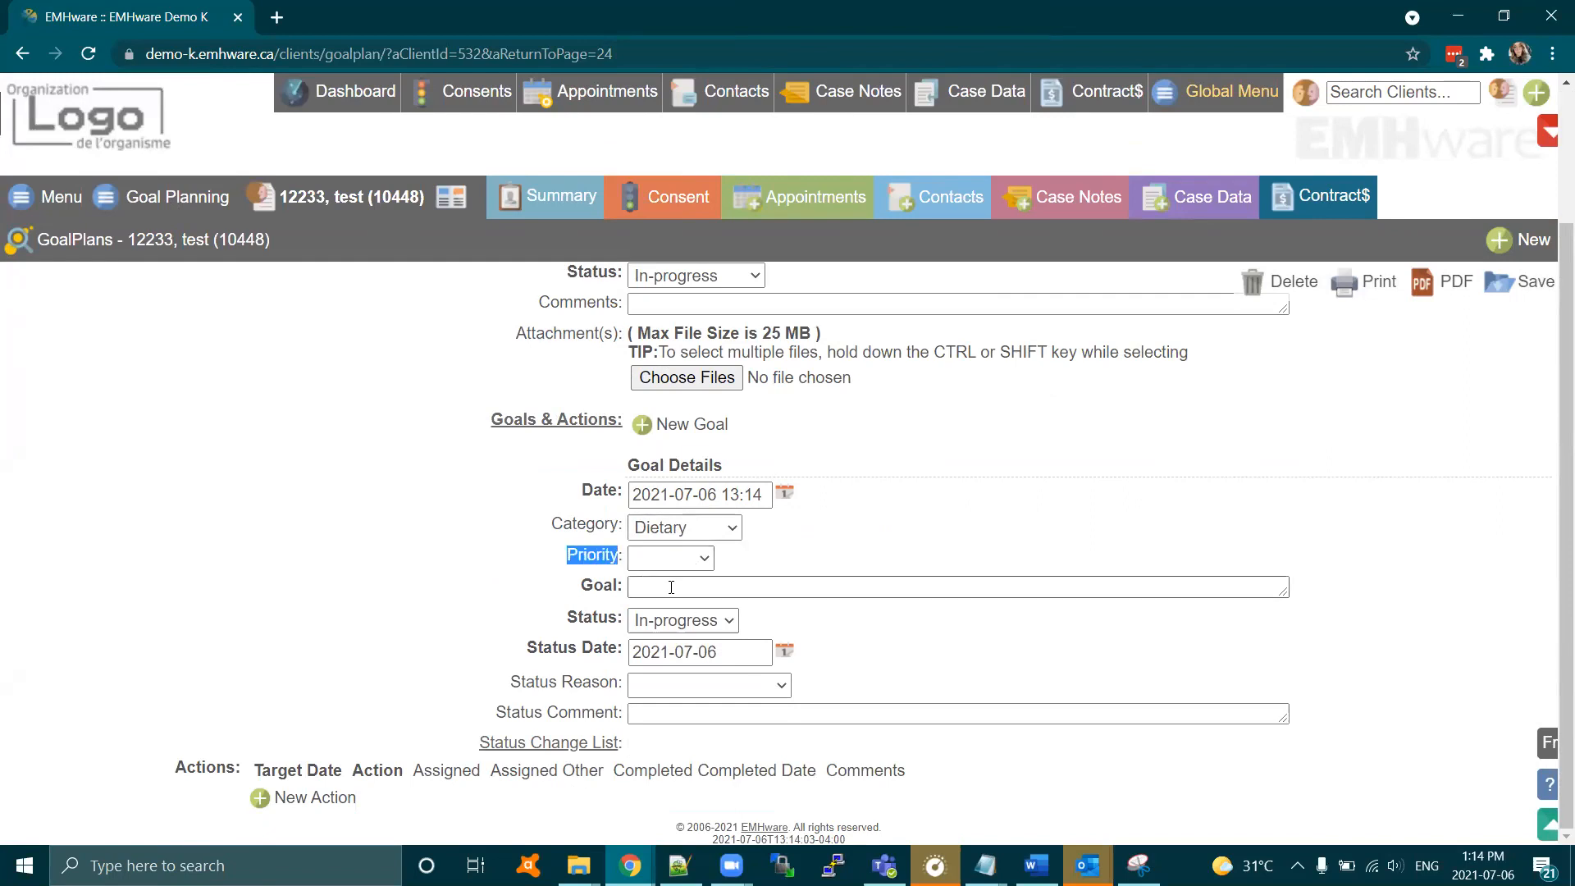
click(667, 587)
text(This )
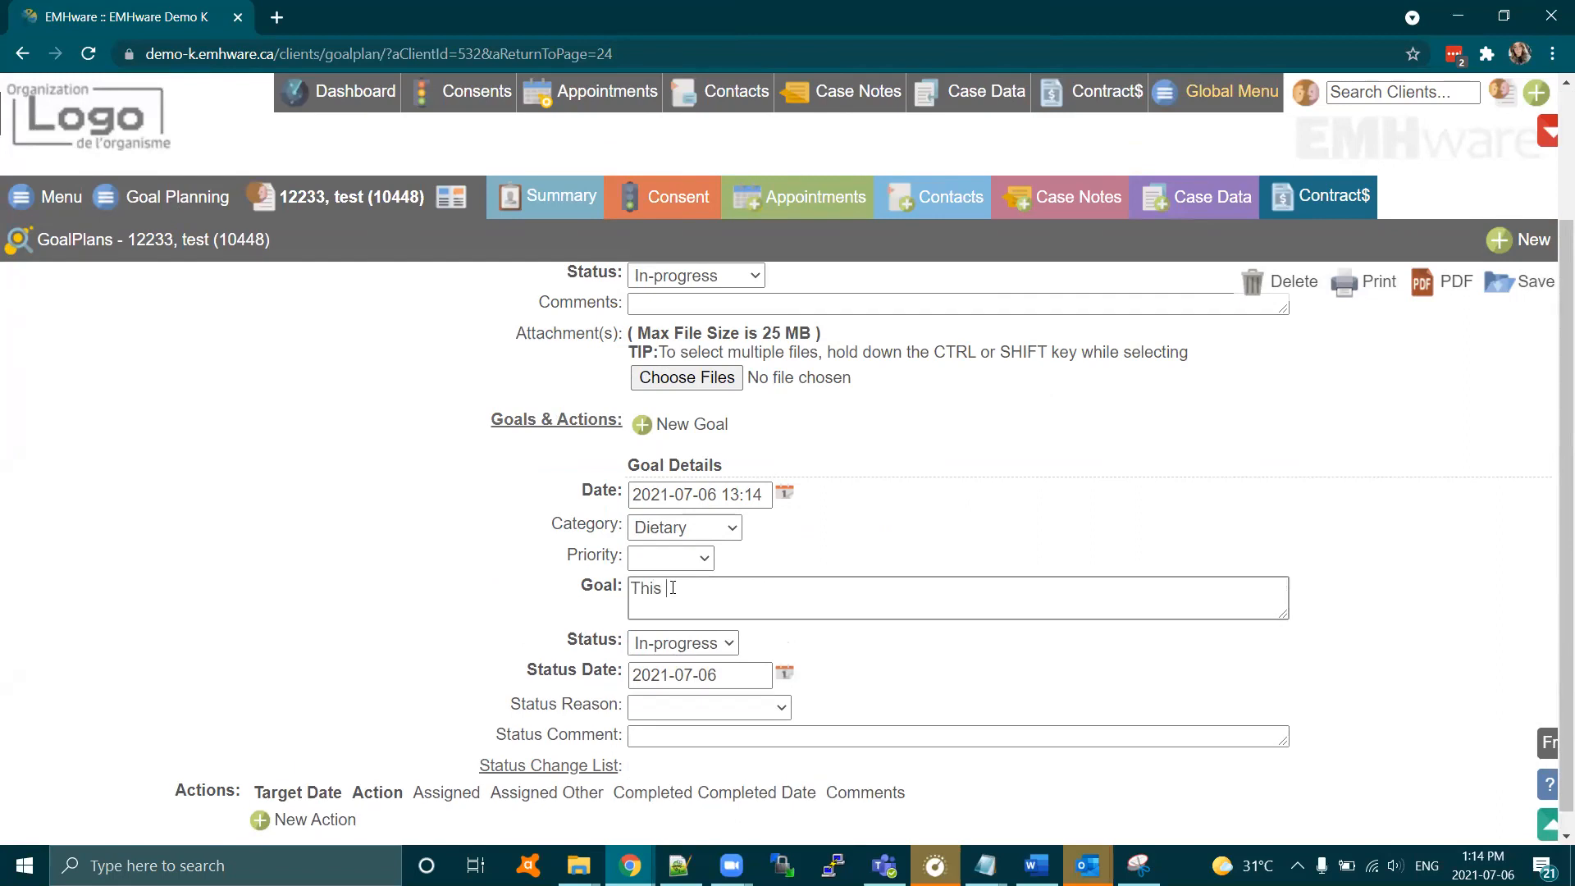
text(is my second)
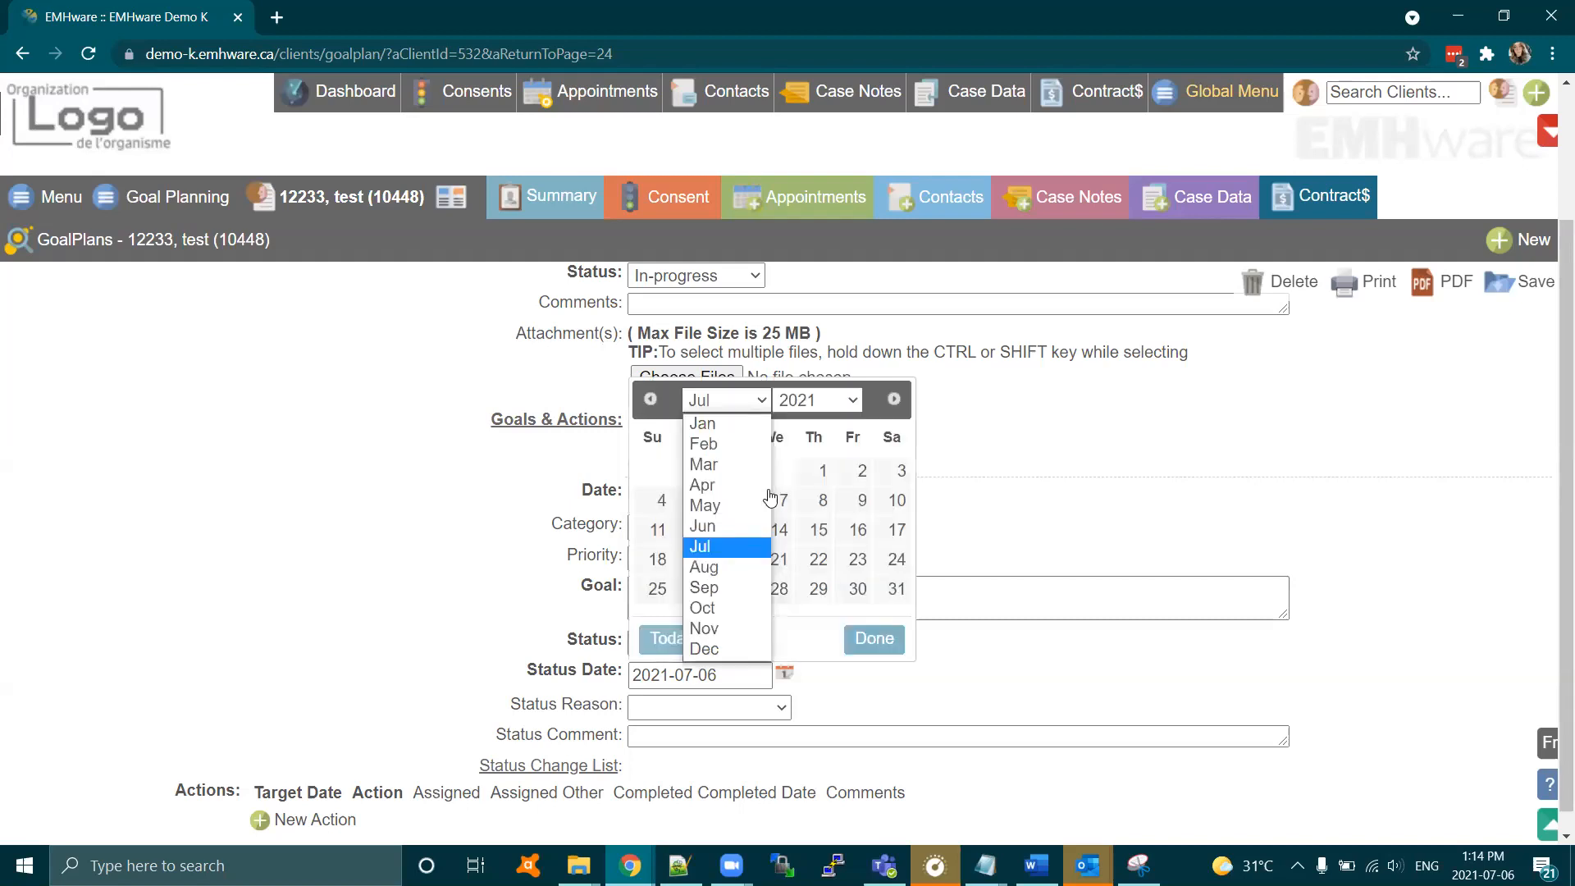
click(729, 527)
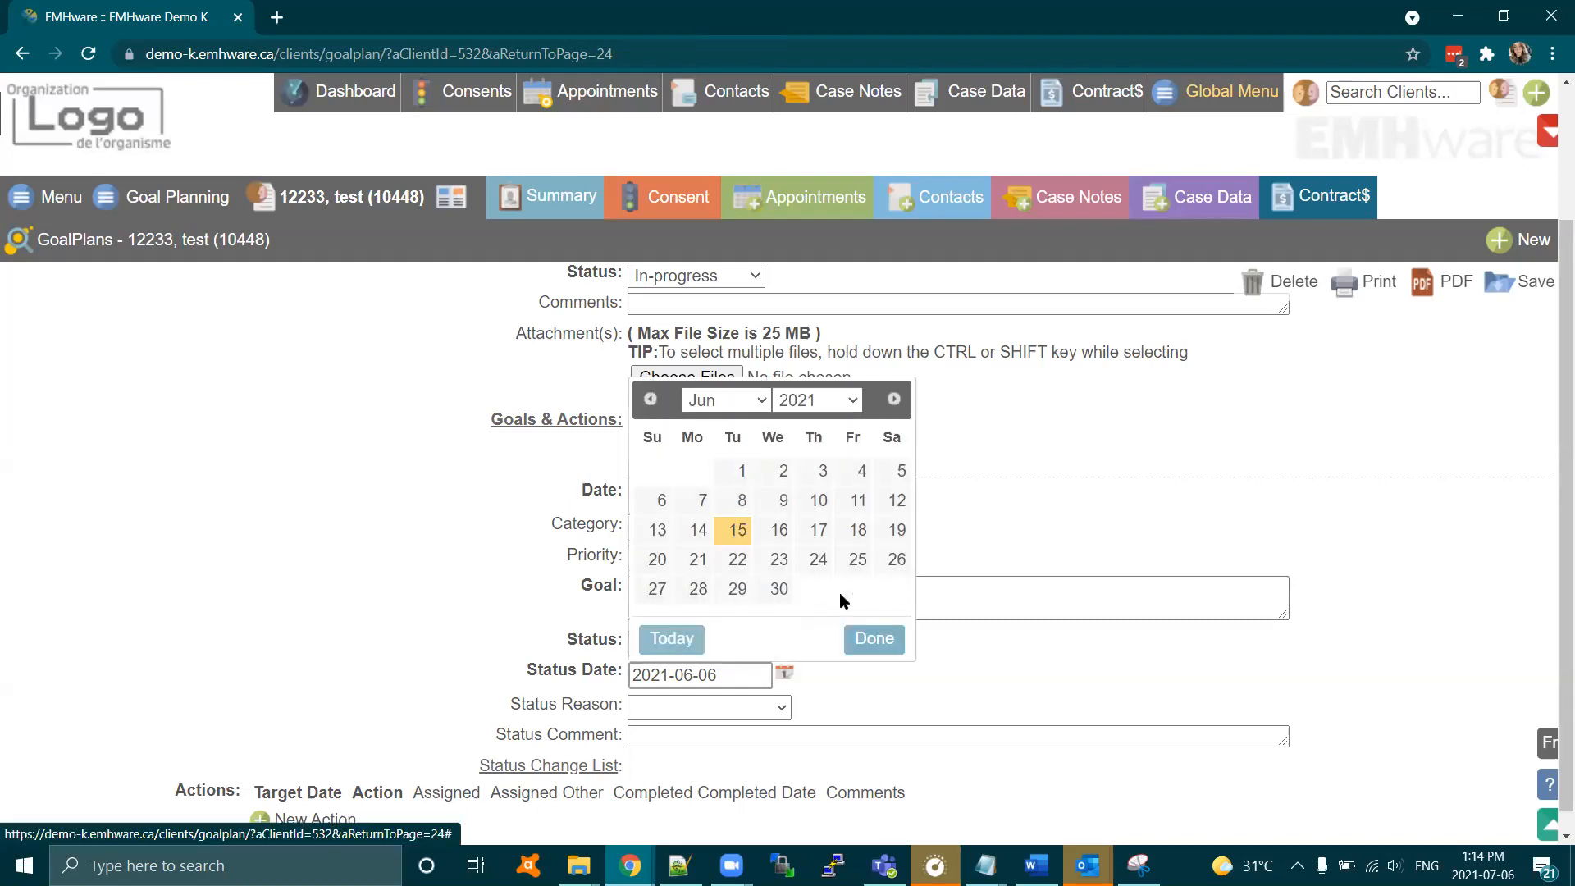
click(874, 638)
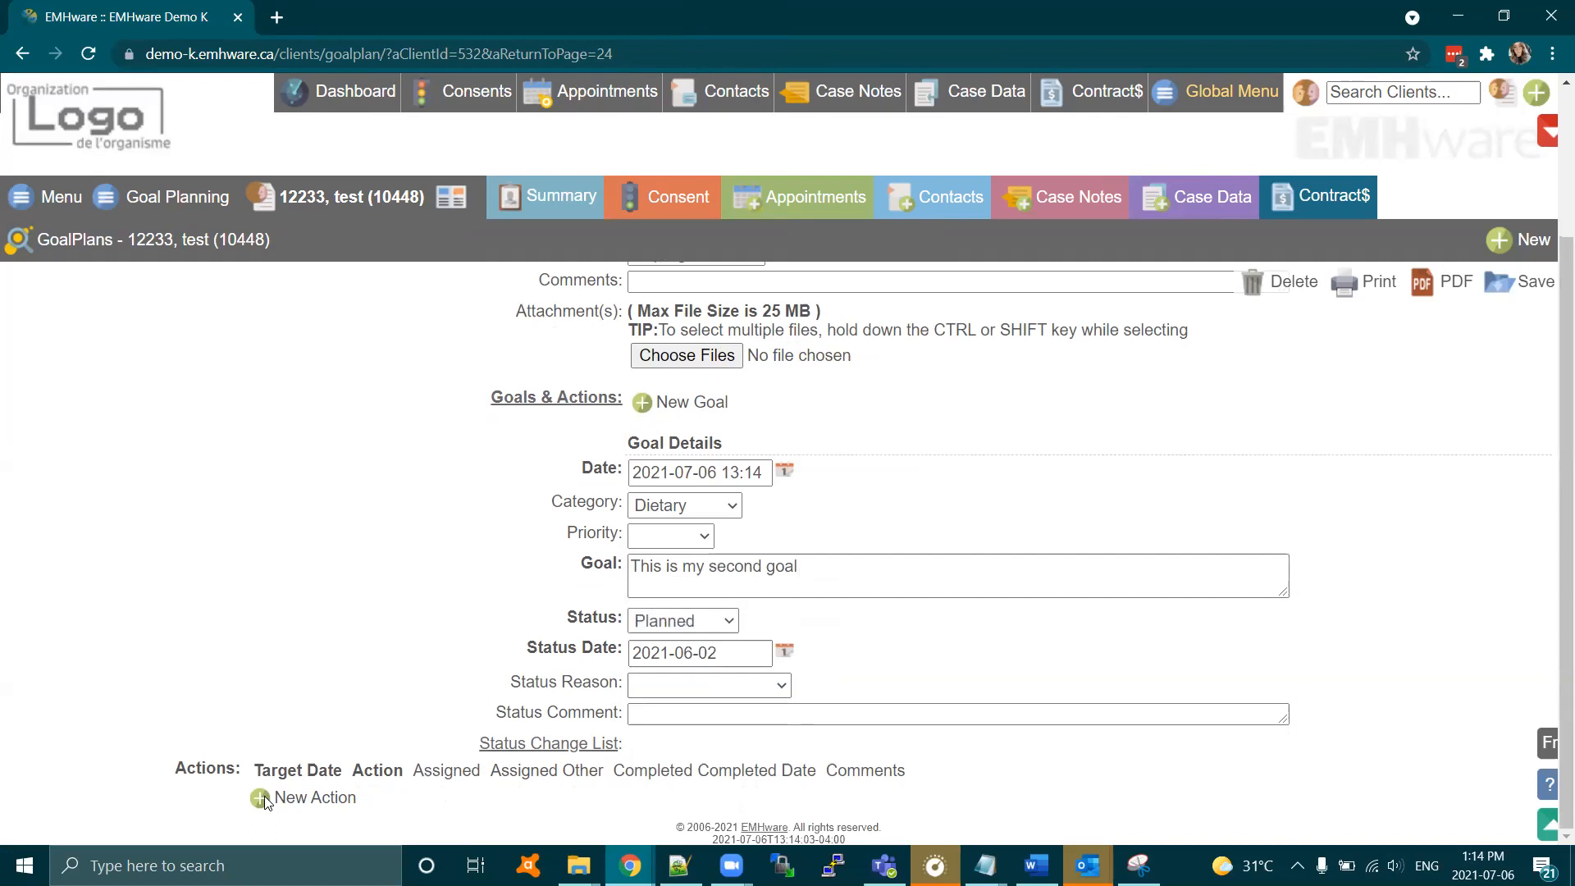
- Add an action to the Dietary goal and set its target date to 2021-06-16
click(262, 798)
scroll(234, 722, down, 1)
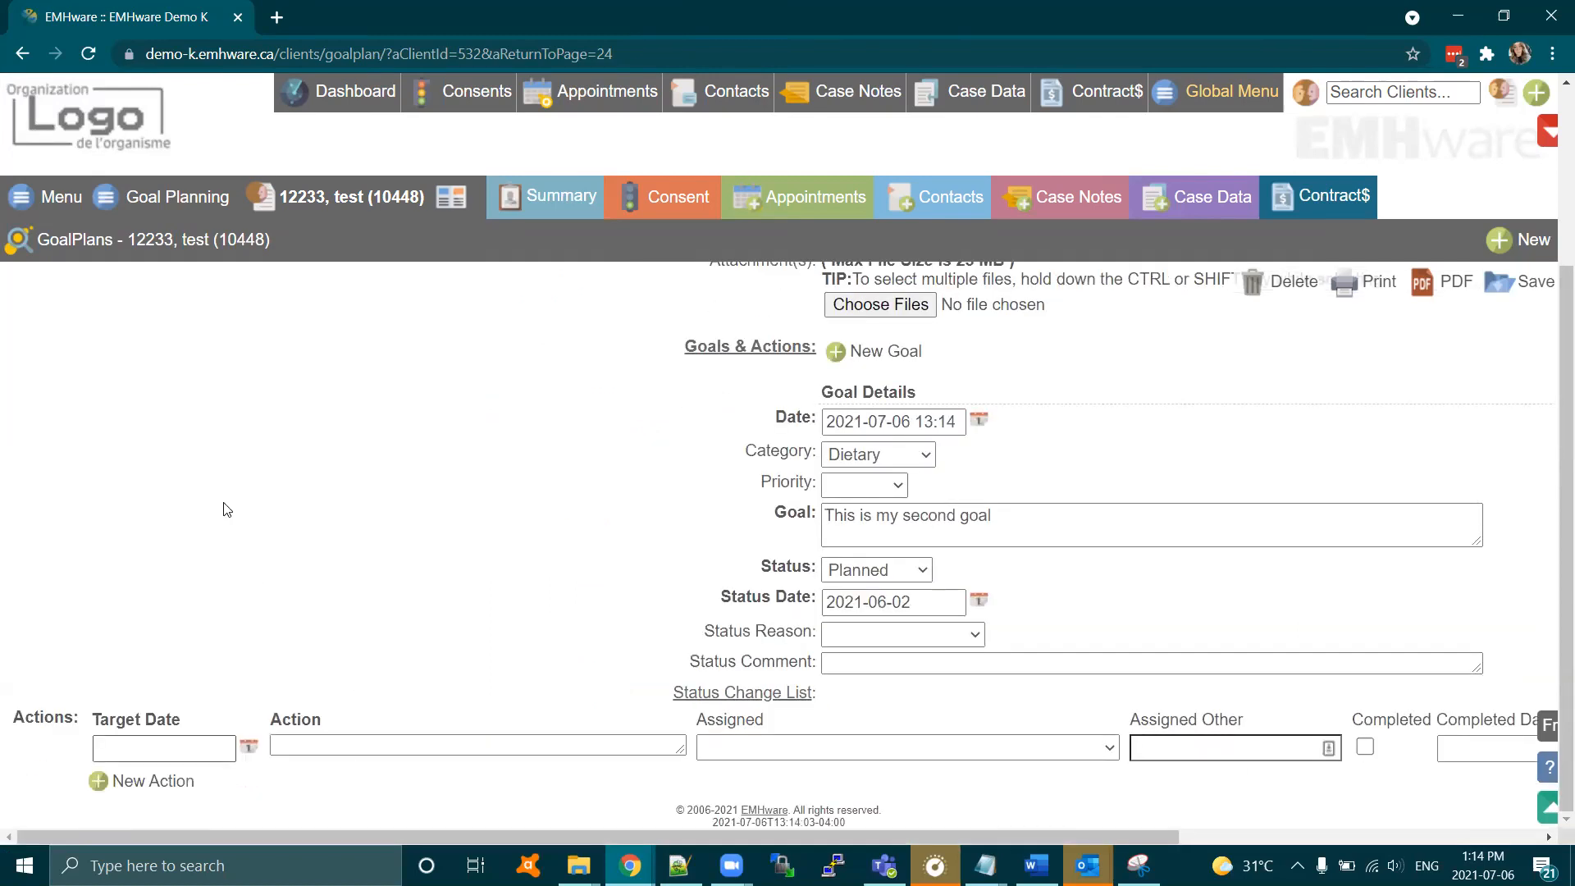
click(248, 746)
click(220, 479)
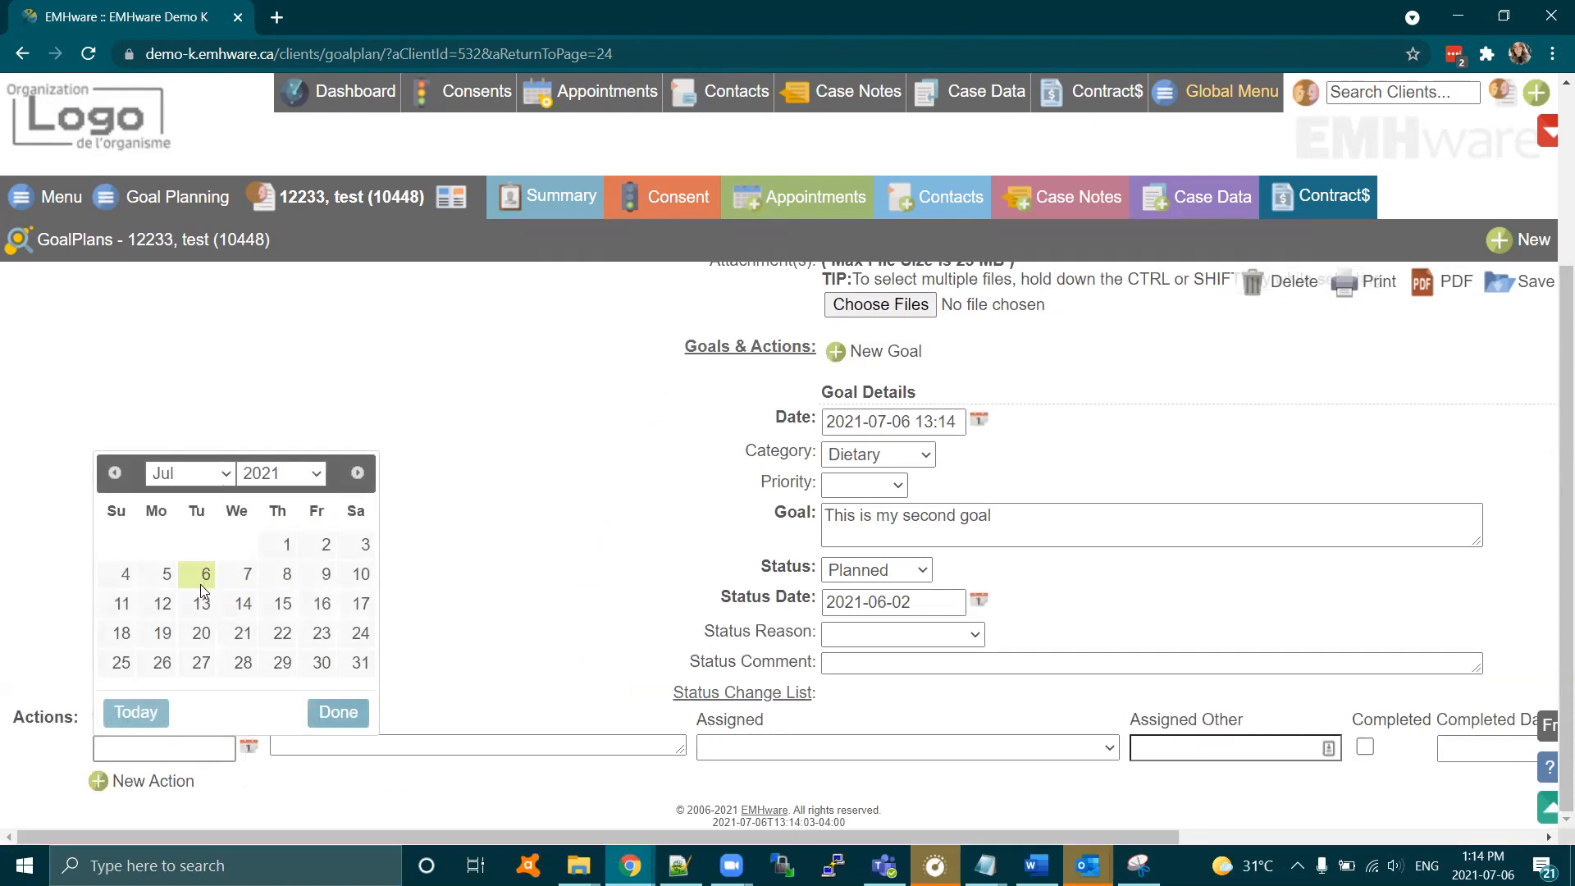
click(197, 599)
click(243, 603)
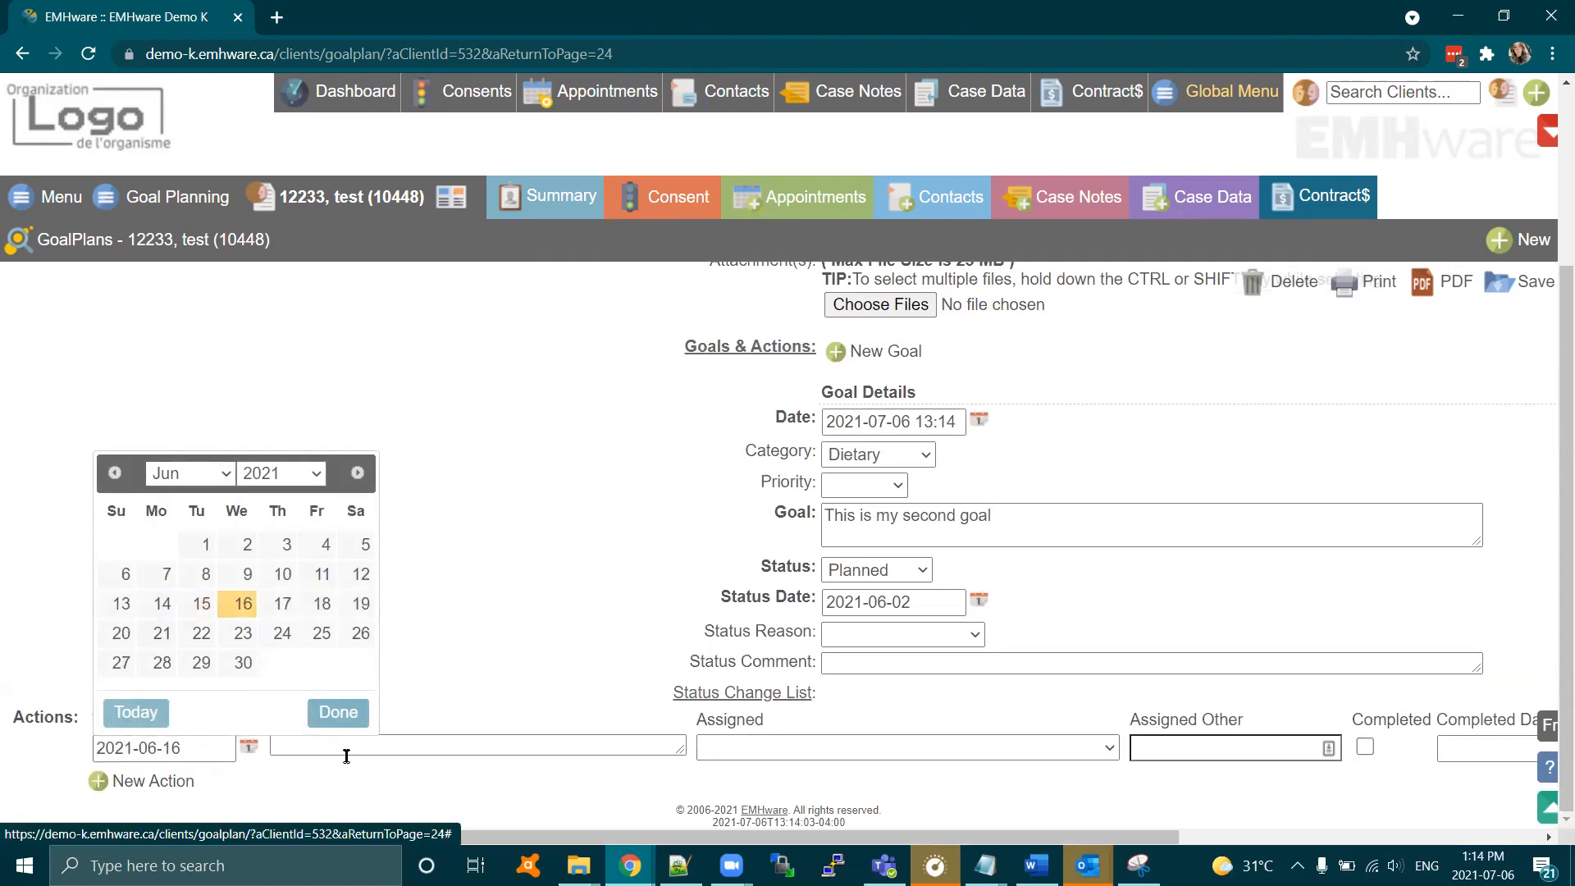
- Describe the Dietary goal's action as "First Action" with Client as the other assignee, and save the goal plan
click(346, 747)
text(First Action)
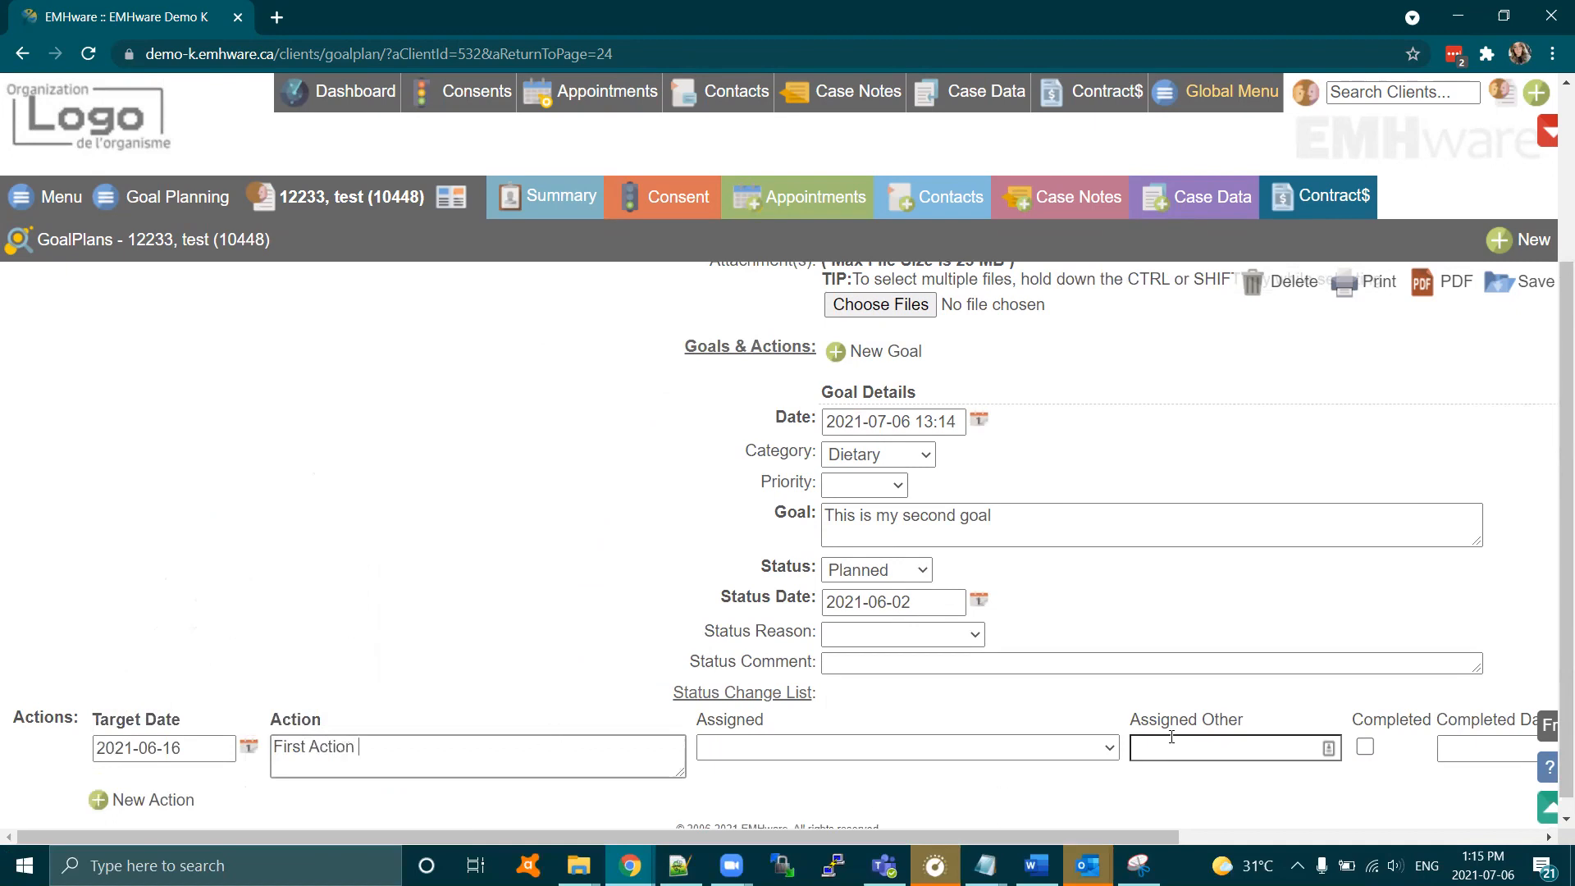
text(Client)
click(1511, 287)
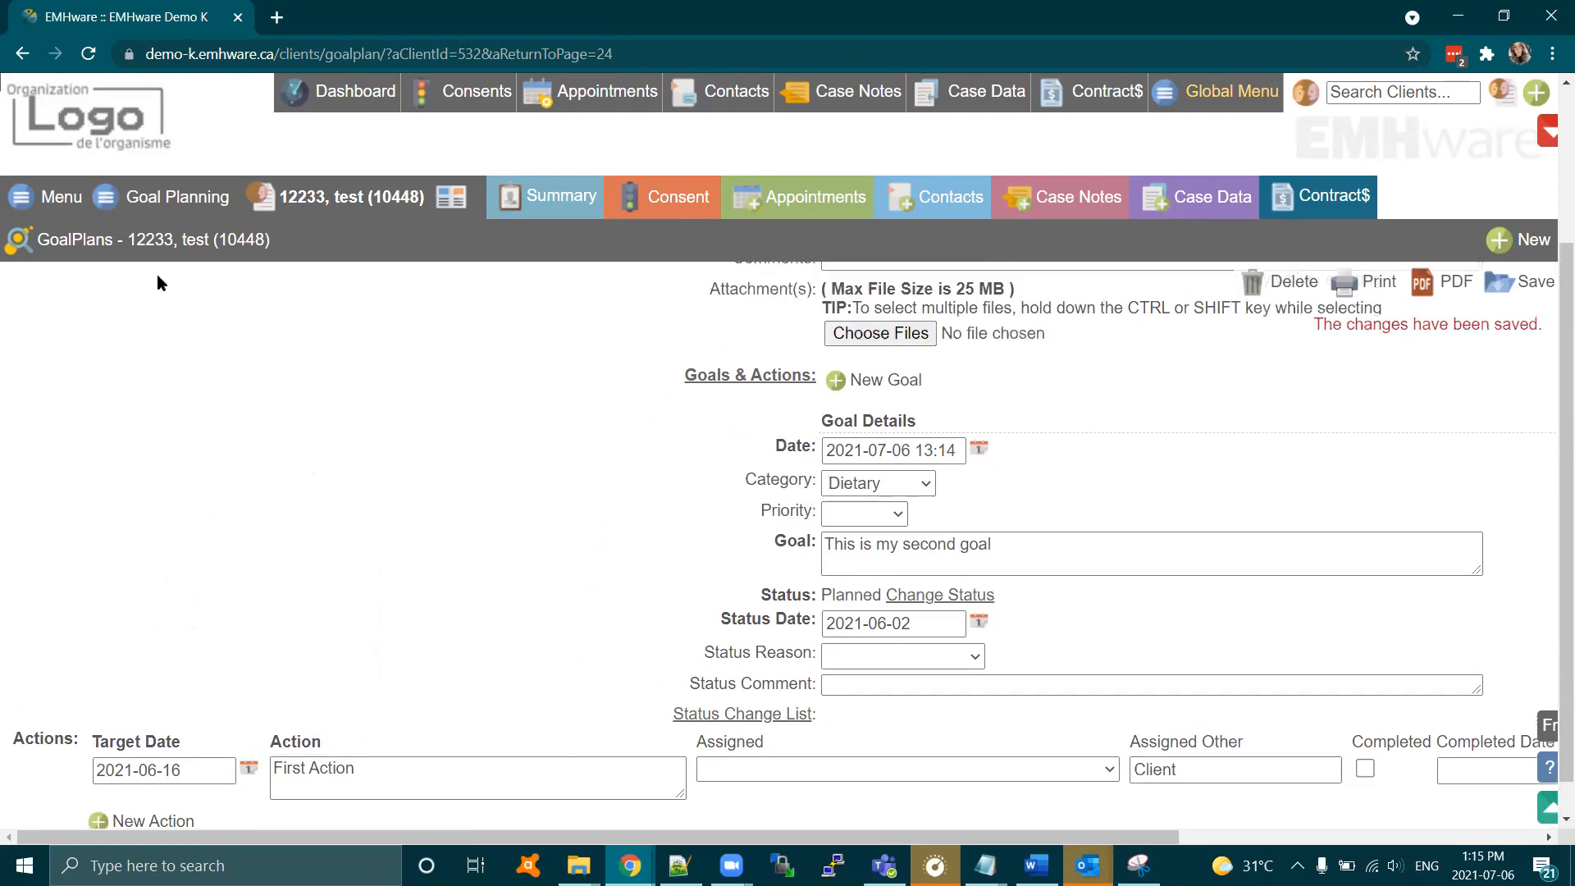
- Return to the client's goal plan list and check each plan's number of goals and completion percentage
scroll(156, 273, up, 3)
click(151, 204)
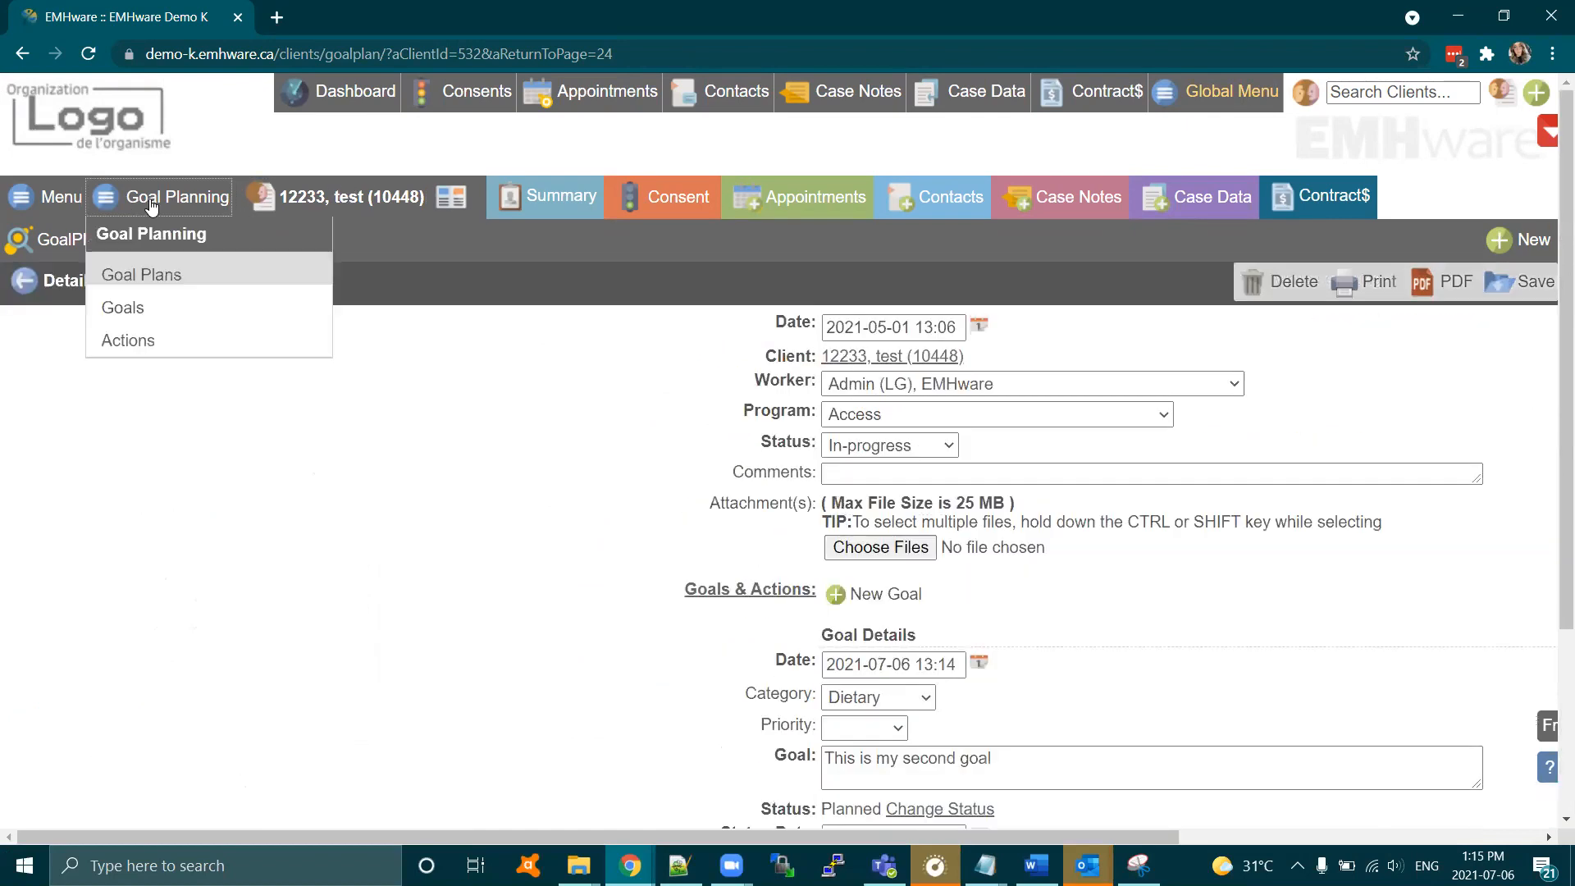
click(155, 277)
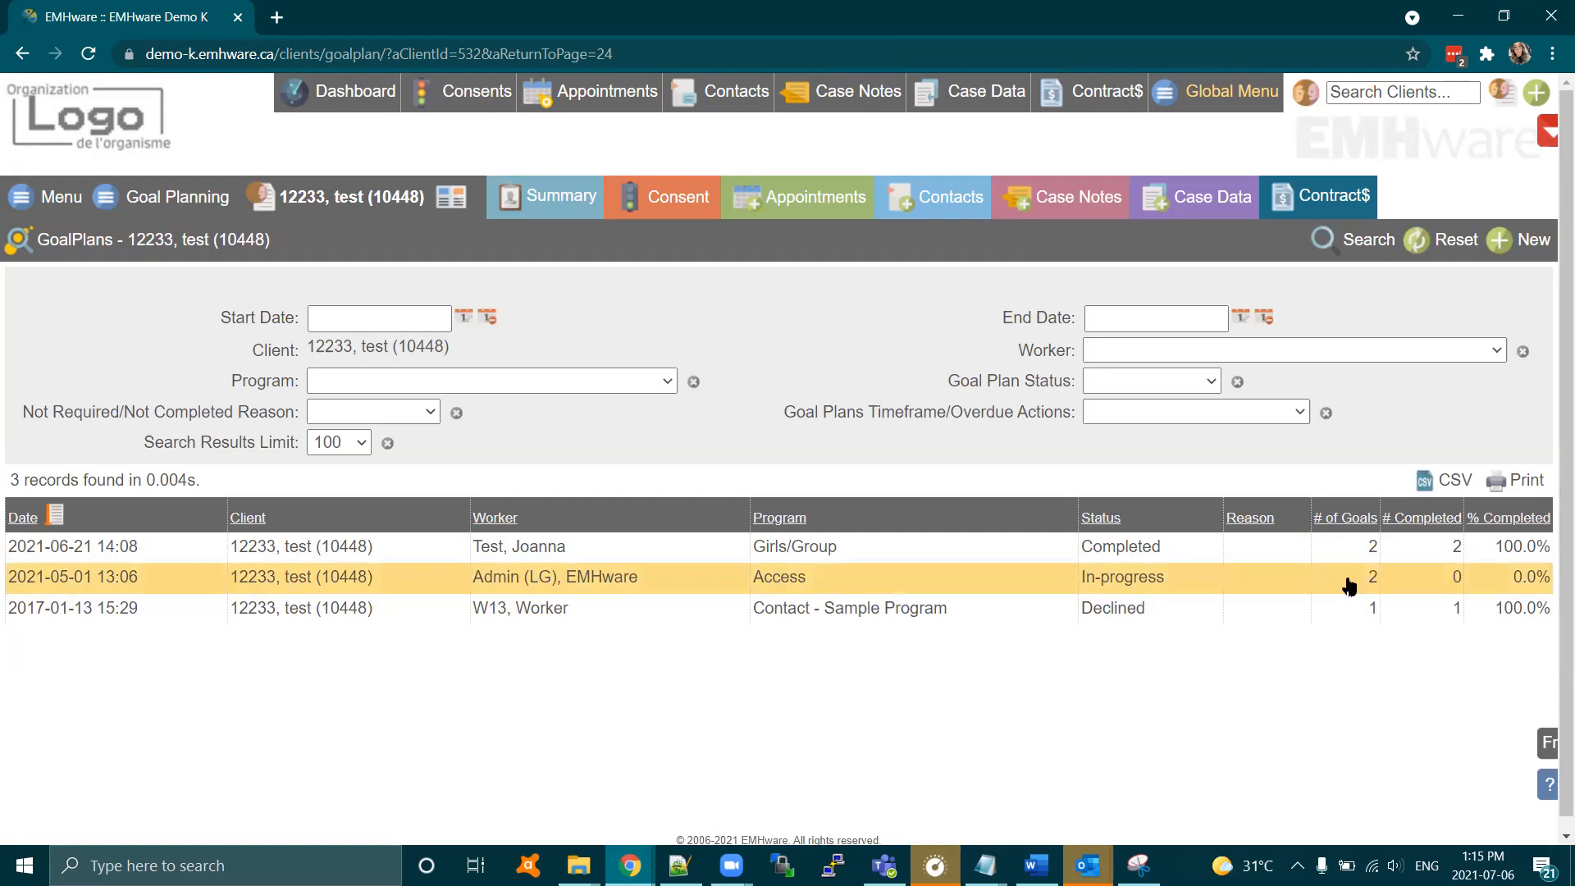
click(1514, 547)
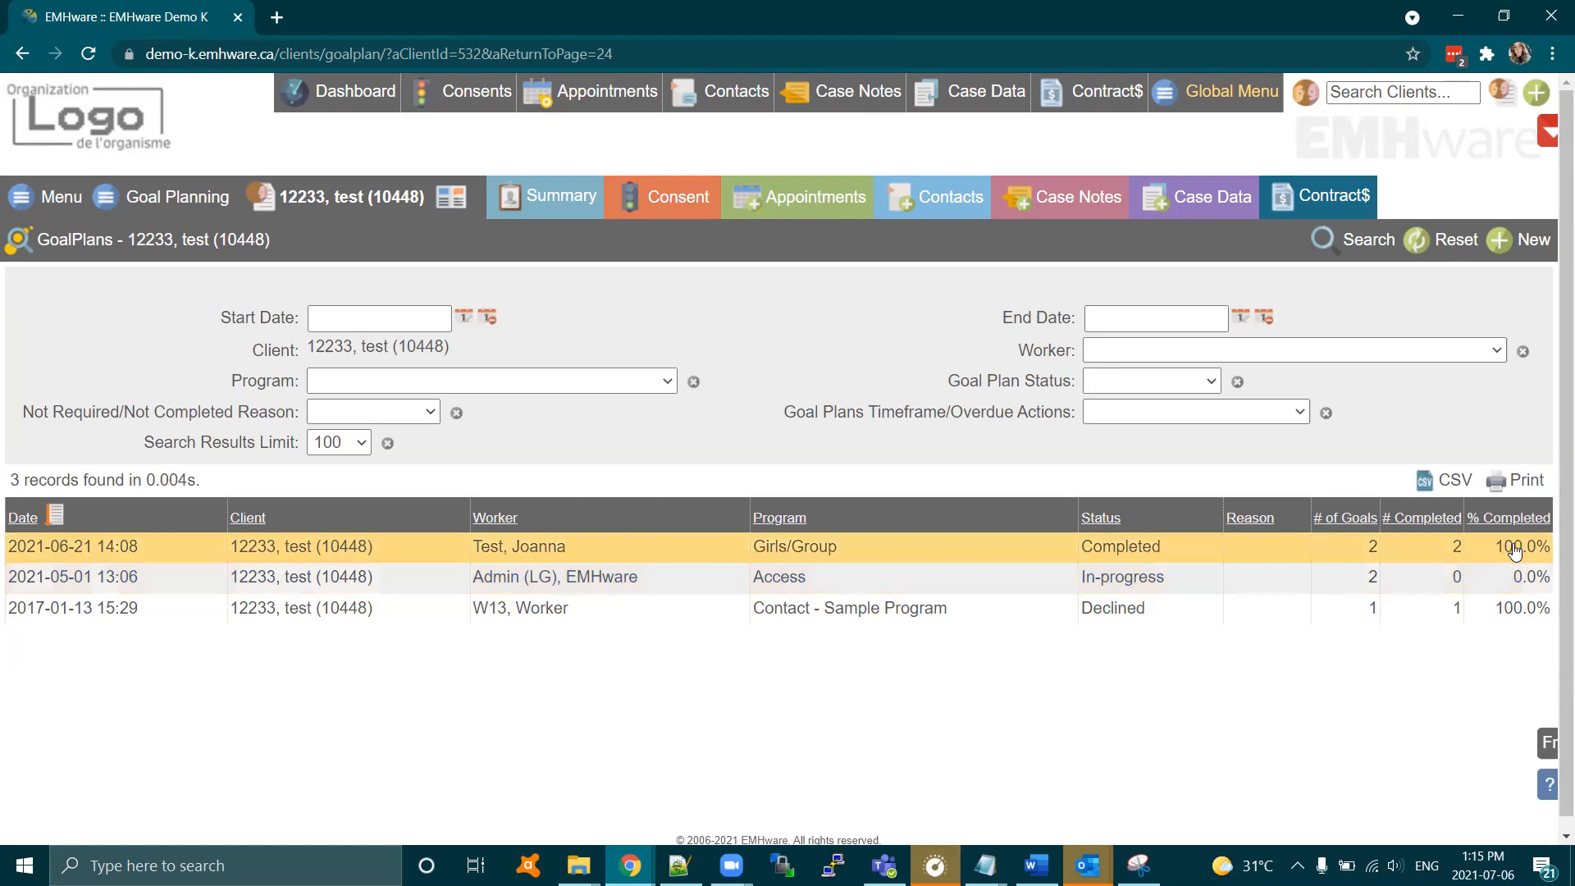
- In the Access plan's Treatment goal, mark the second and third actions completed on 2021-07-06 and save the goal plan
double_click(1155, 583)
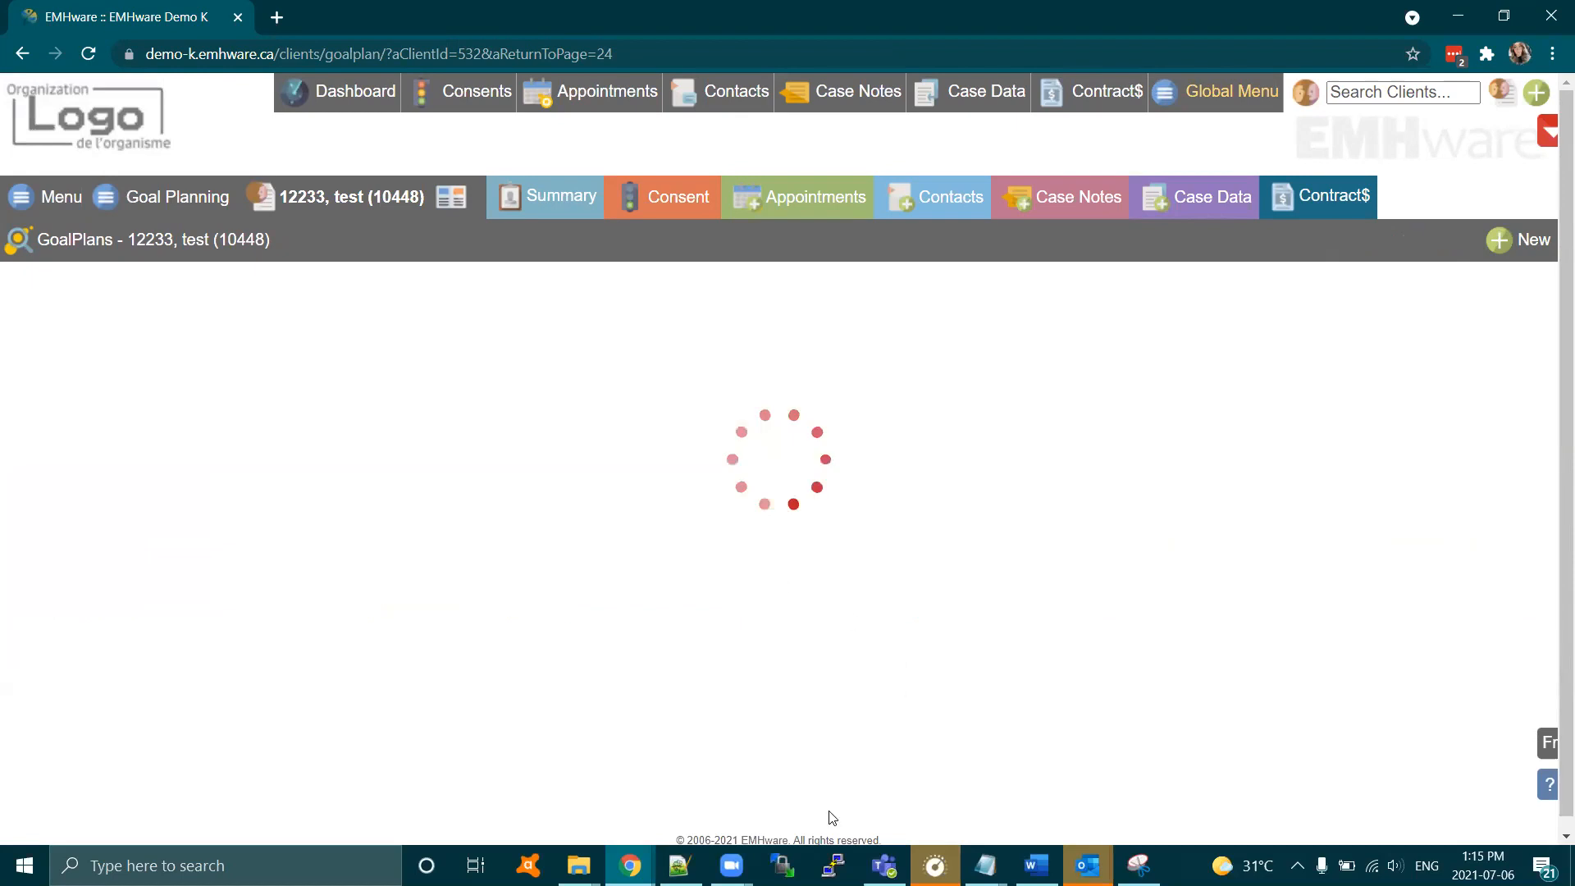
scroll(670, 556, down, 2)
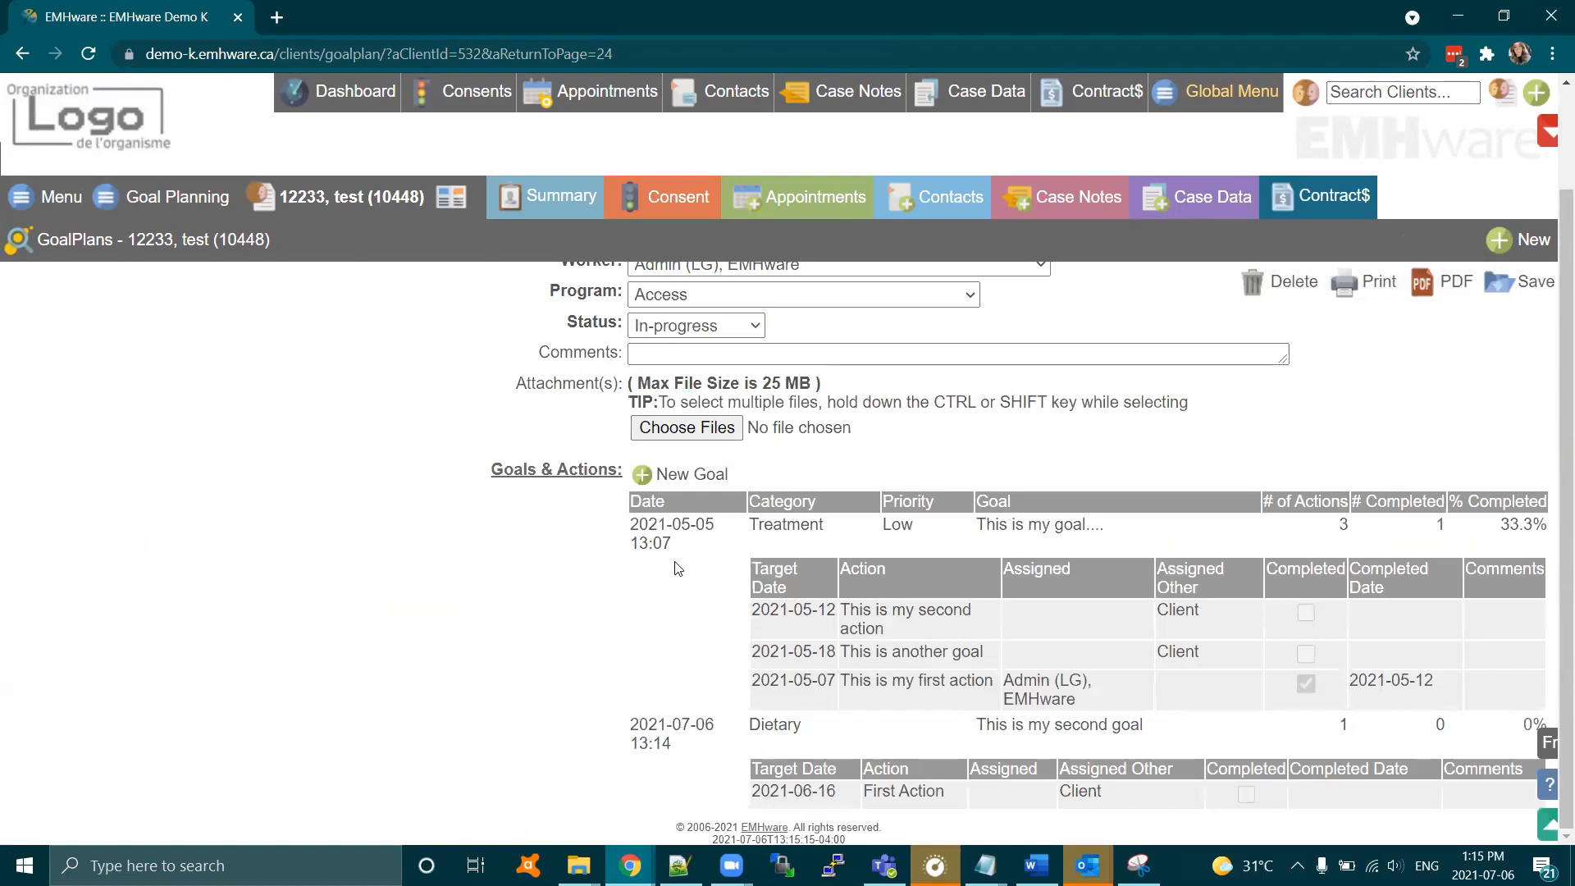
click(668, 533)
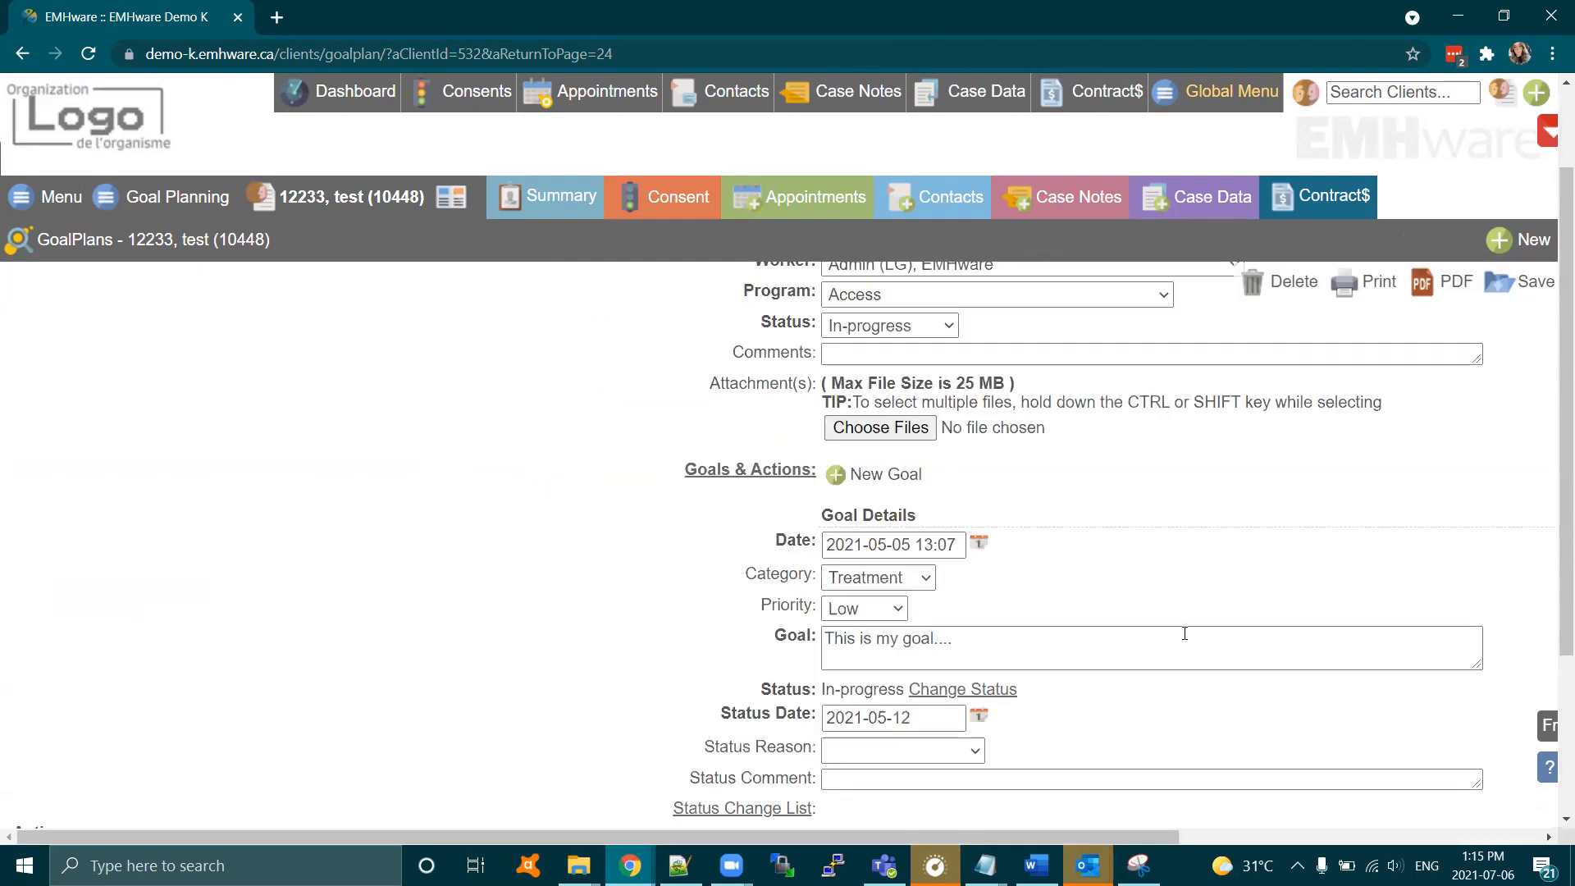
scroll(1231, 636, down, 3)
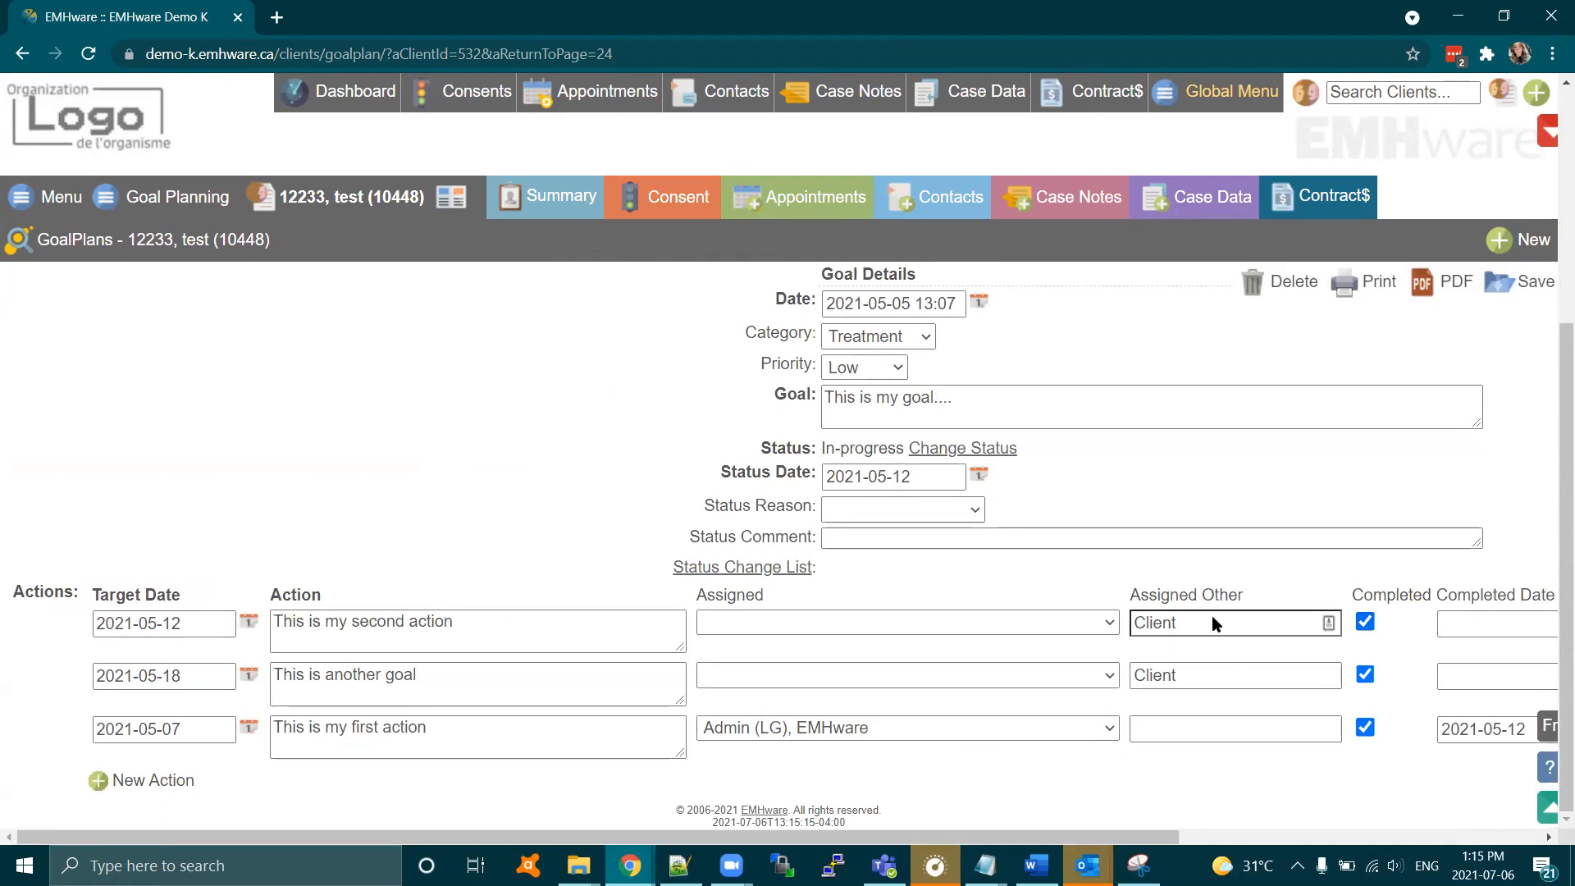
scroll(1213, 626, right, 1)
scroll(1216, 695, right, 1)
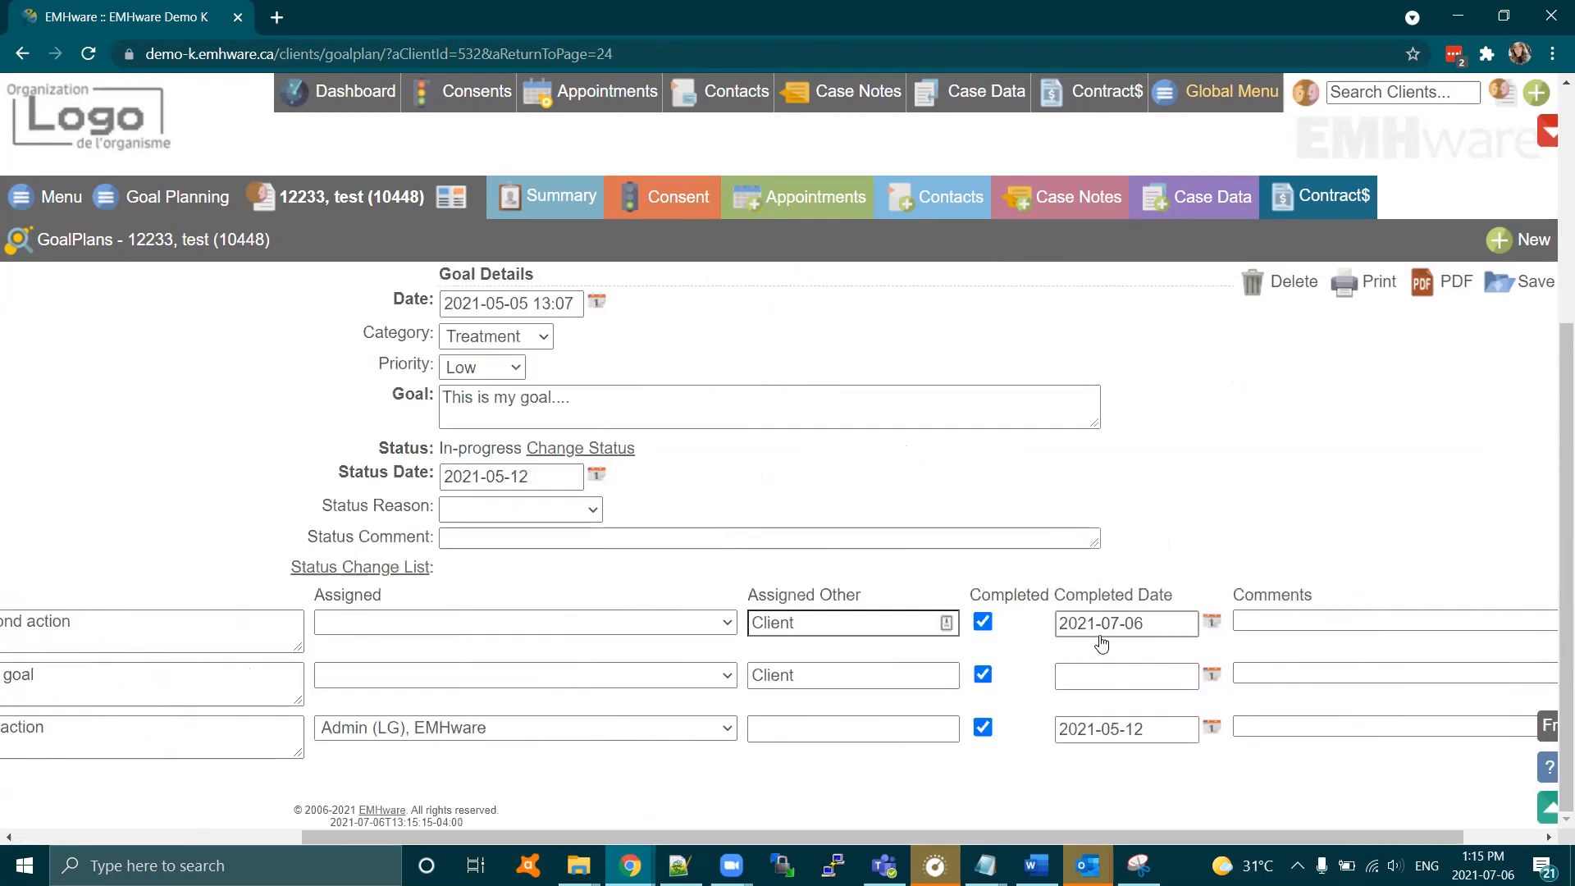
click(1109, 675)
click(1299, 643)
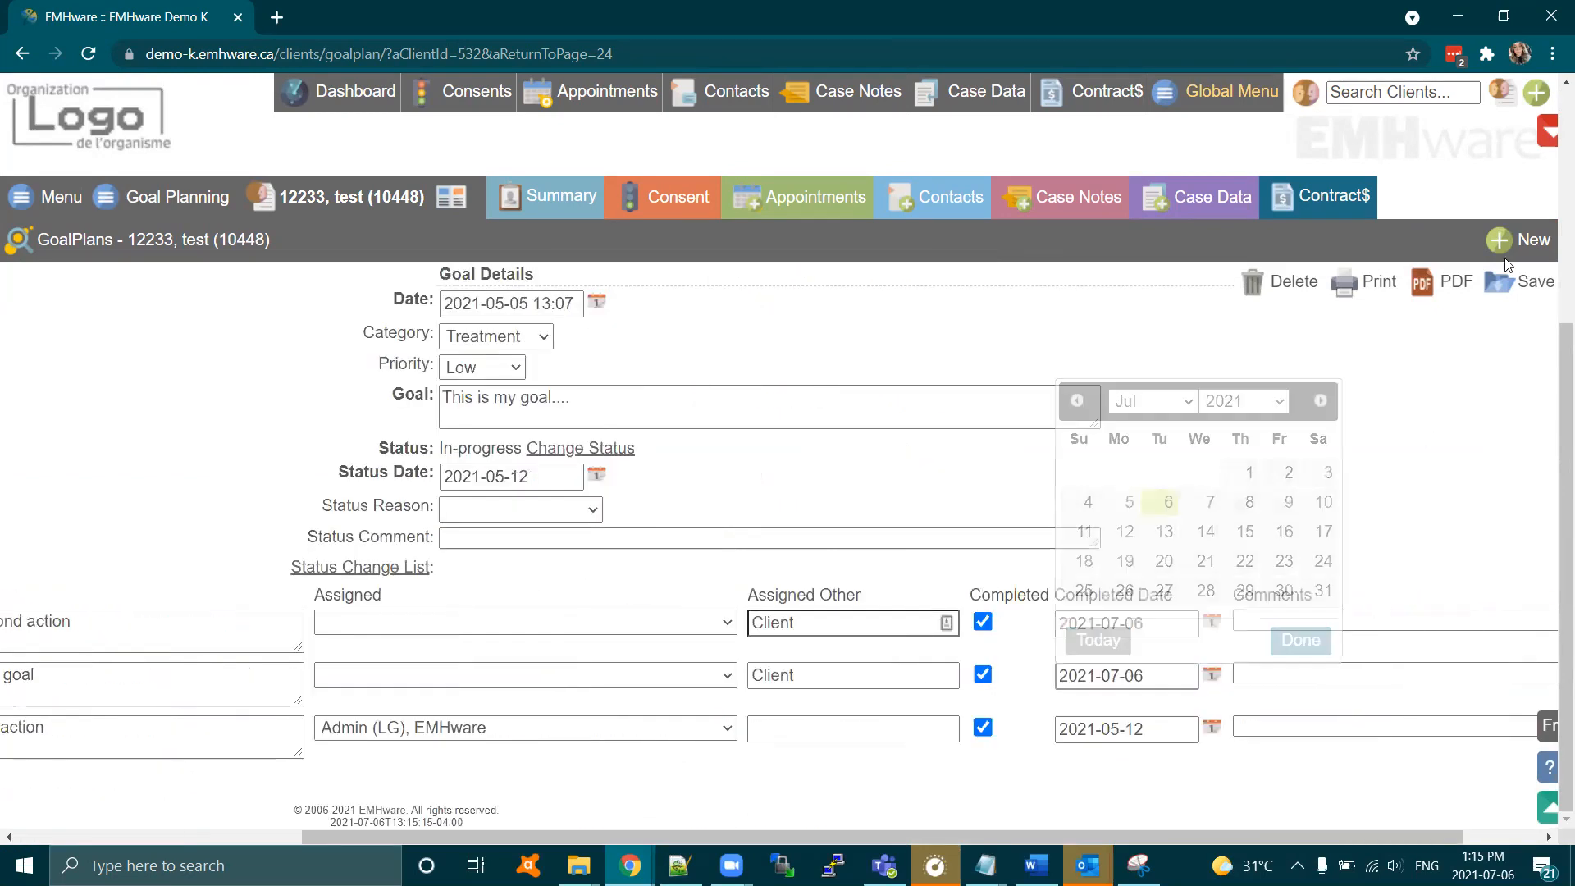
click(1507, 285)
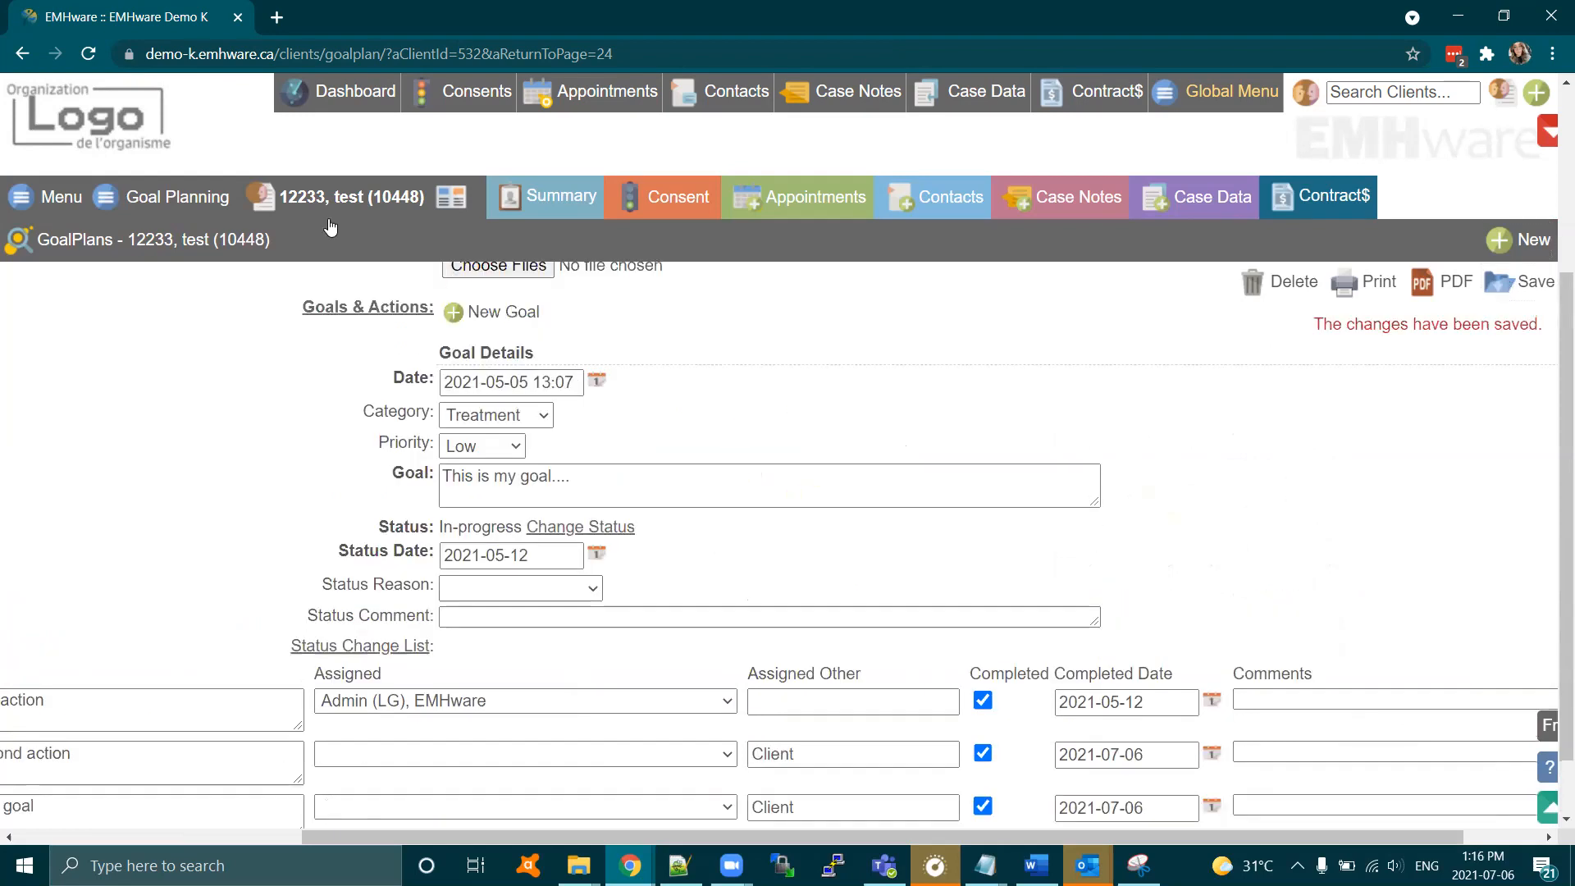
- Reopen the Access goal plan to review its goals' completion percentages, and return to the goal plan list
click(168, 198)
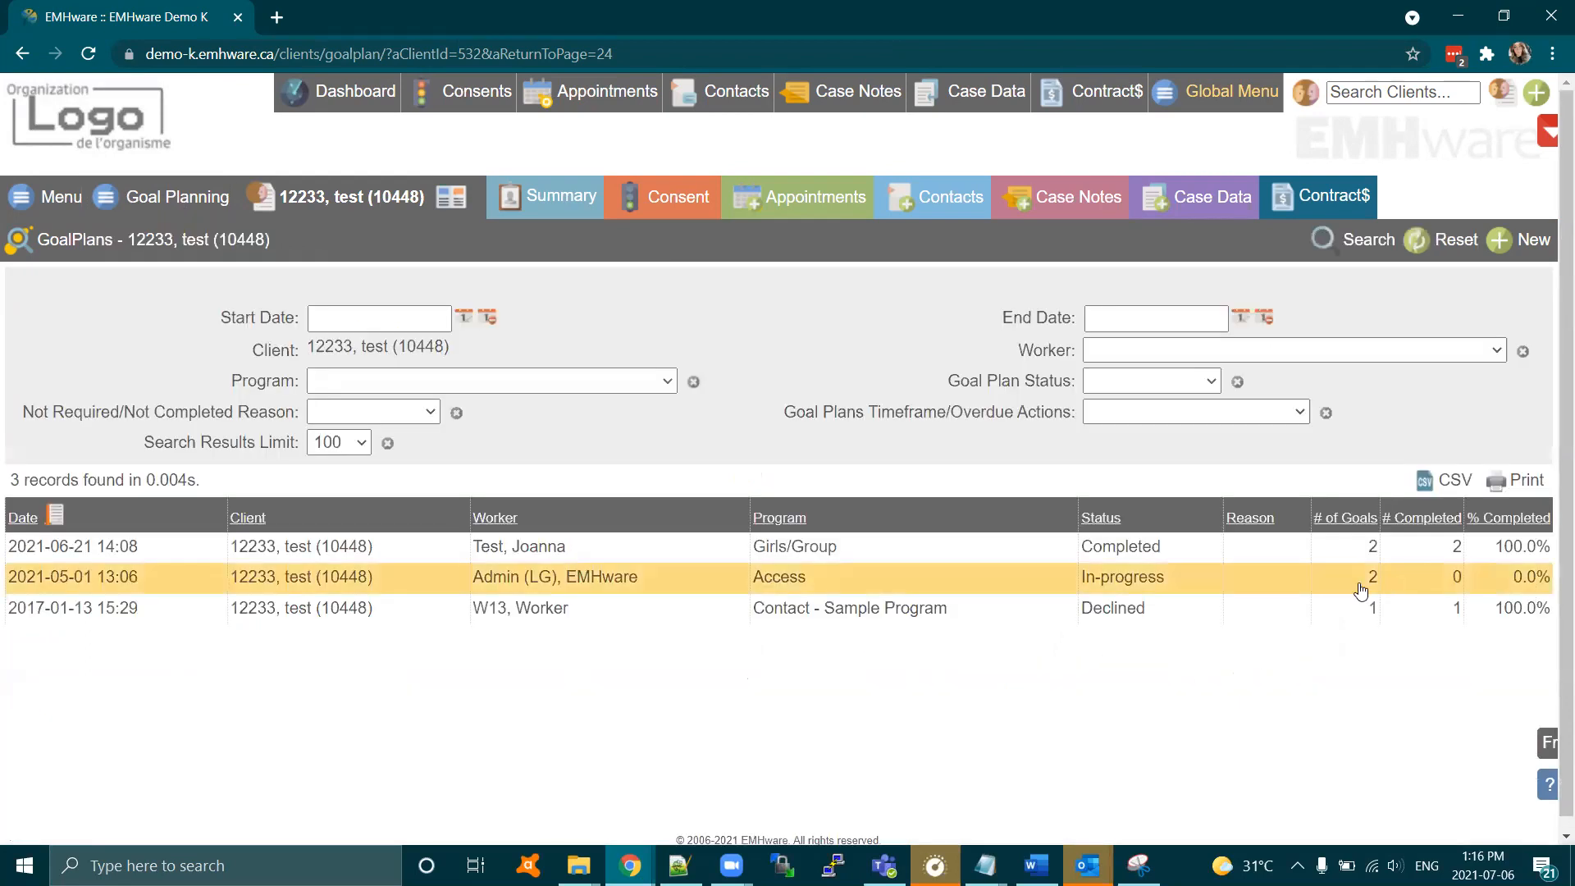
click(1358, 583)
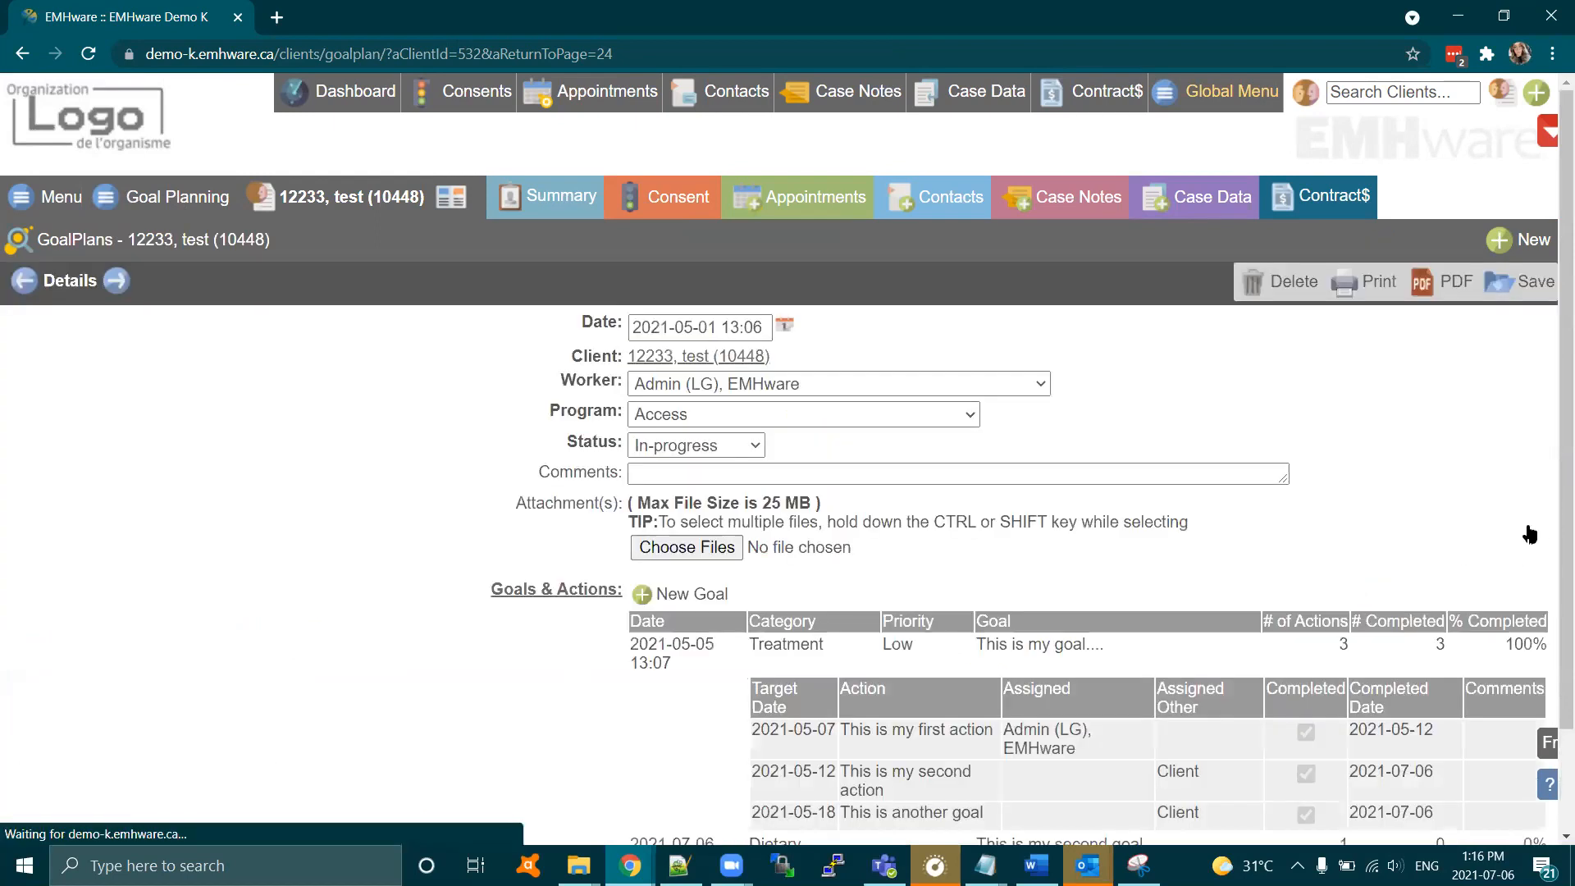
scroll(1521, 533, down, 1)
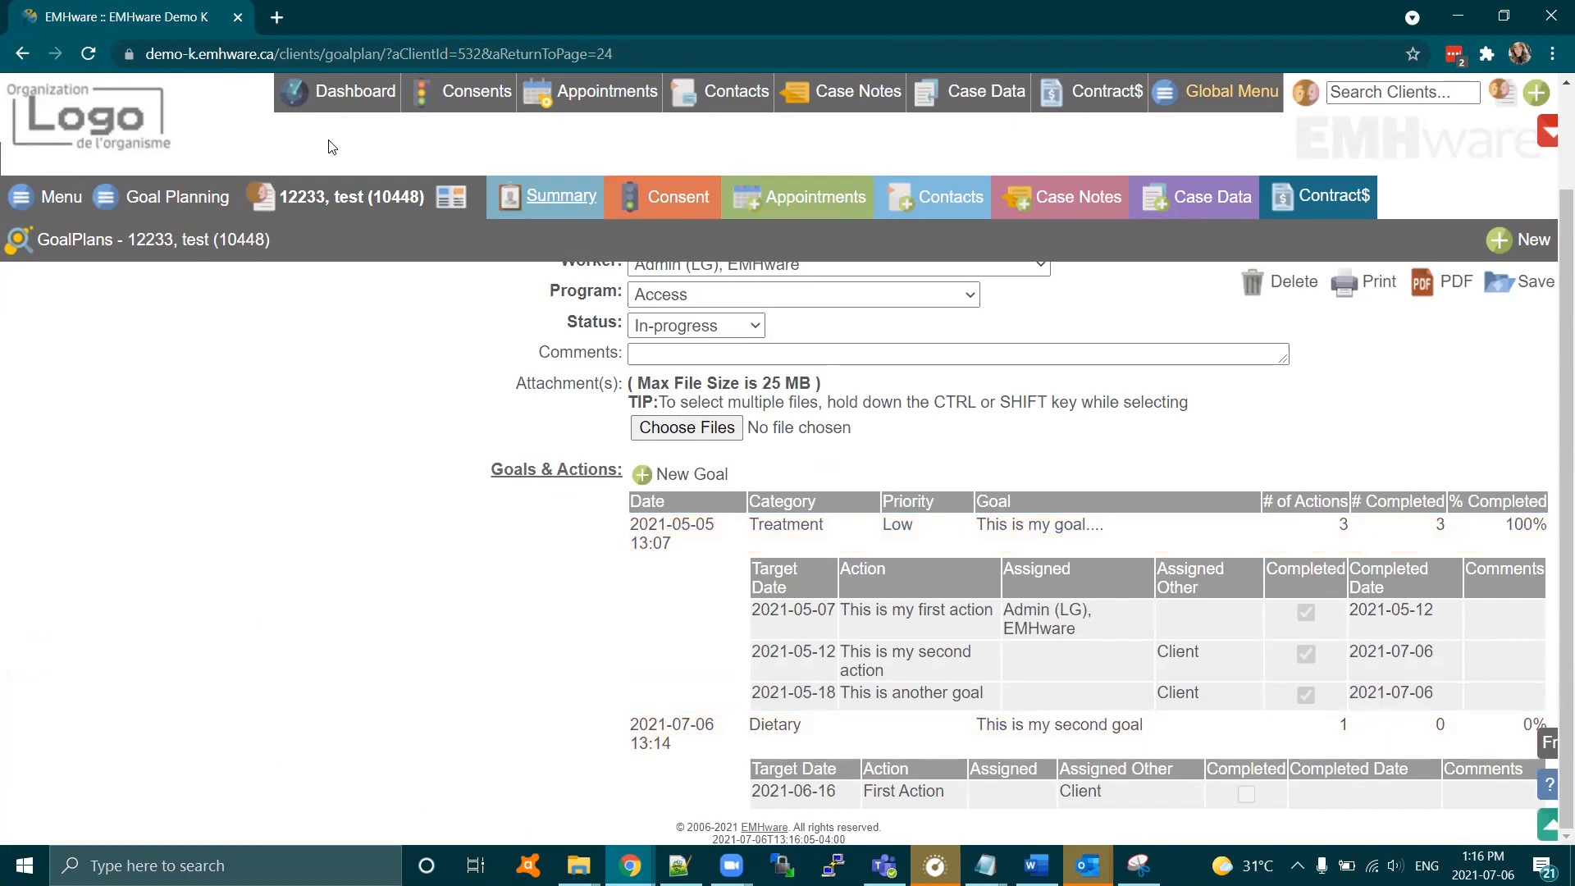
click(176, 197)
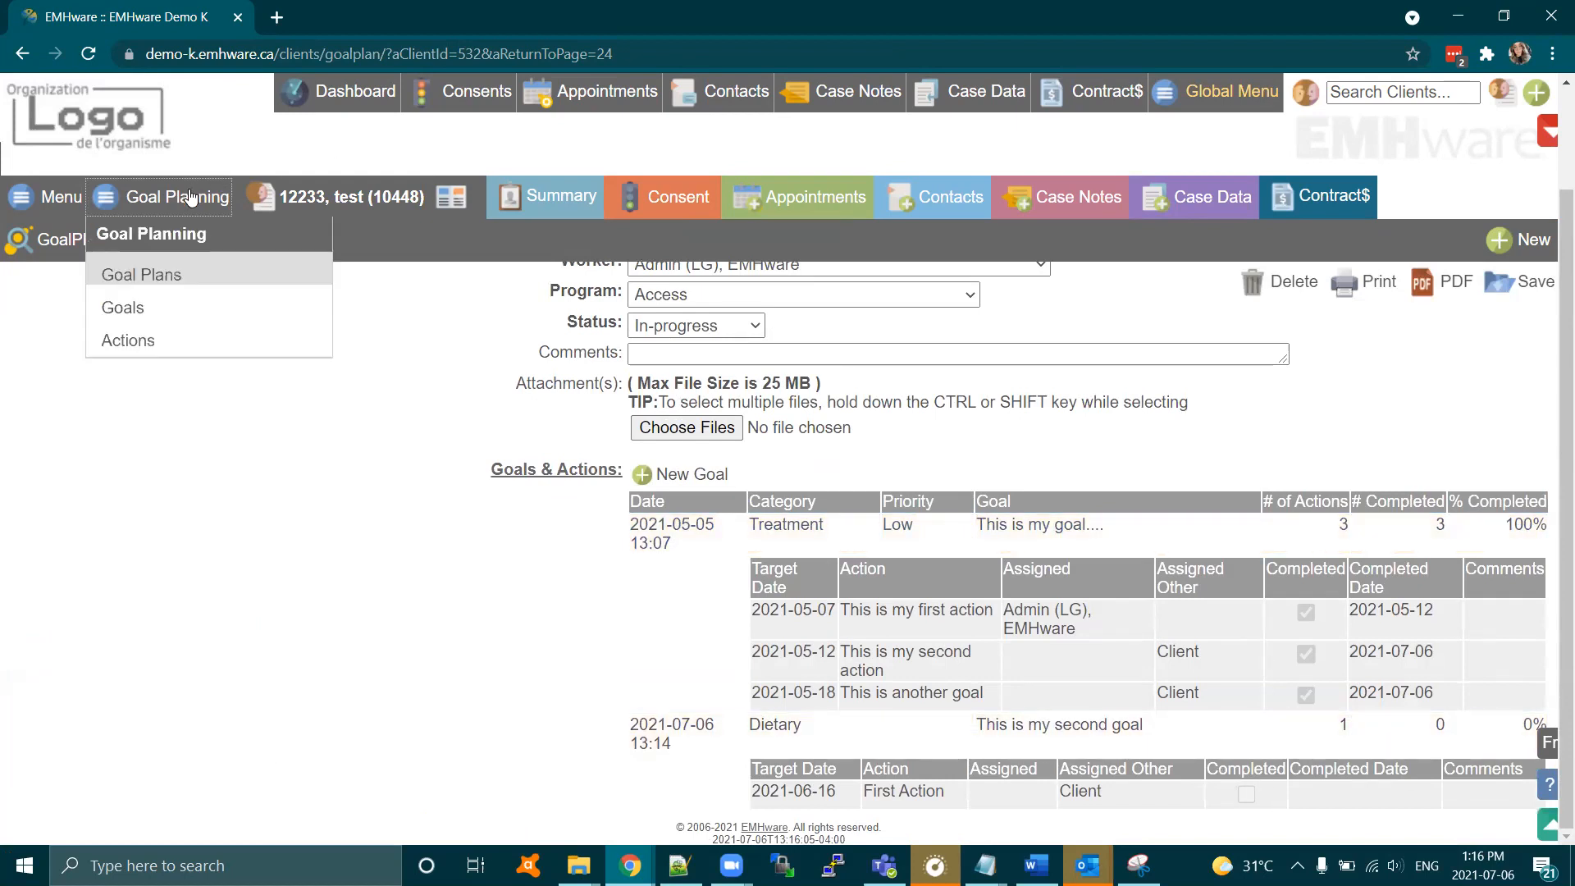
click(157, 264)
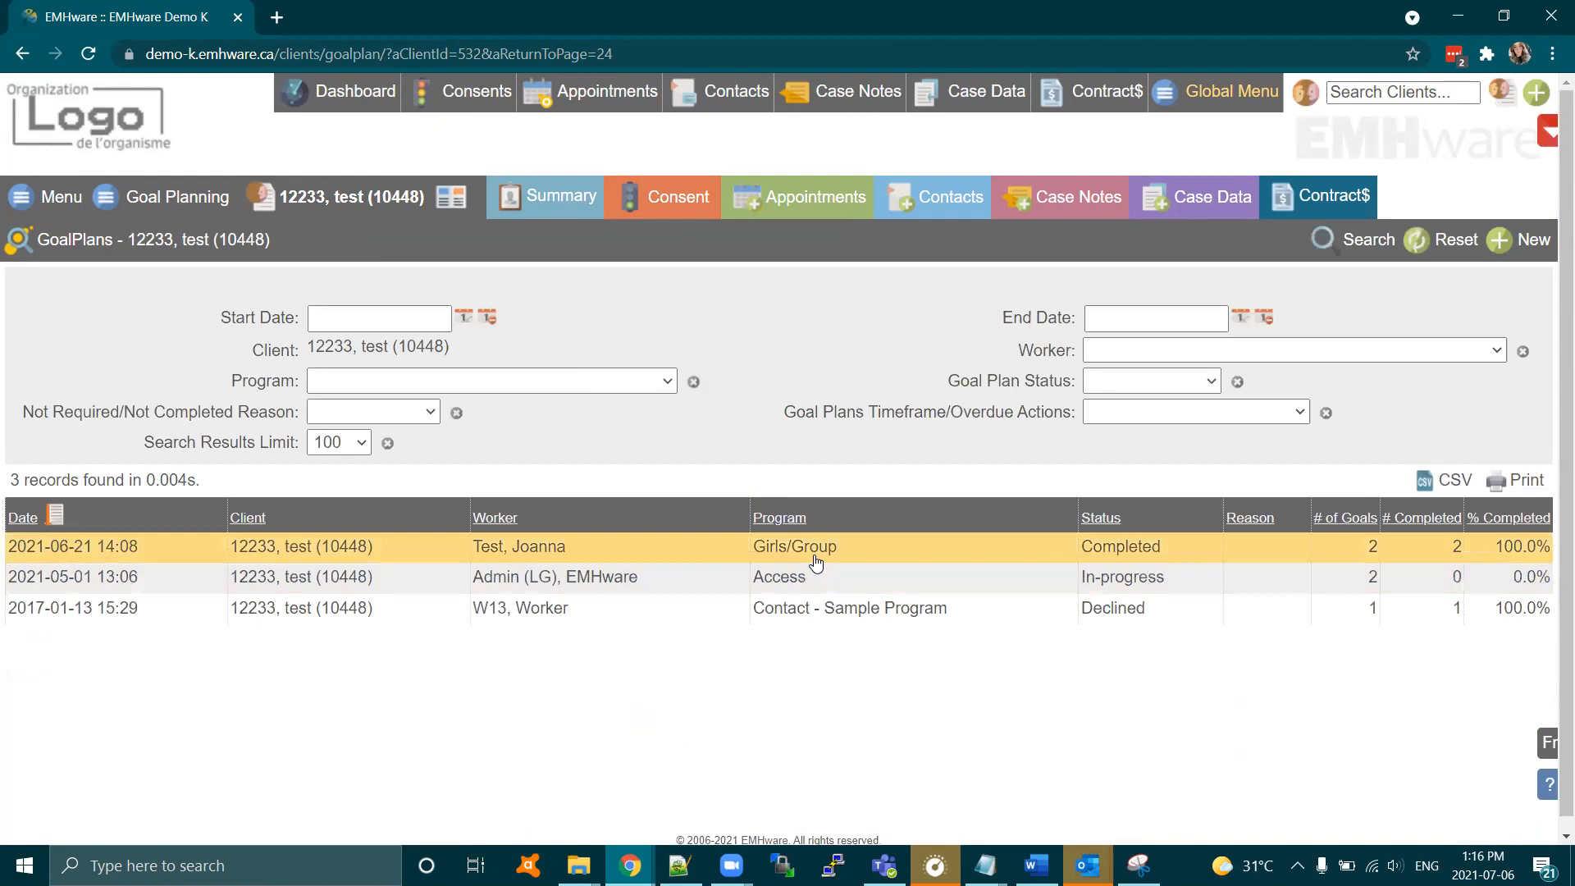
- Review the client's goals list and actions list across all goal plans
click(131, 200)
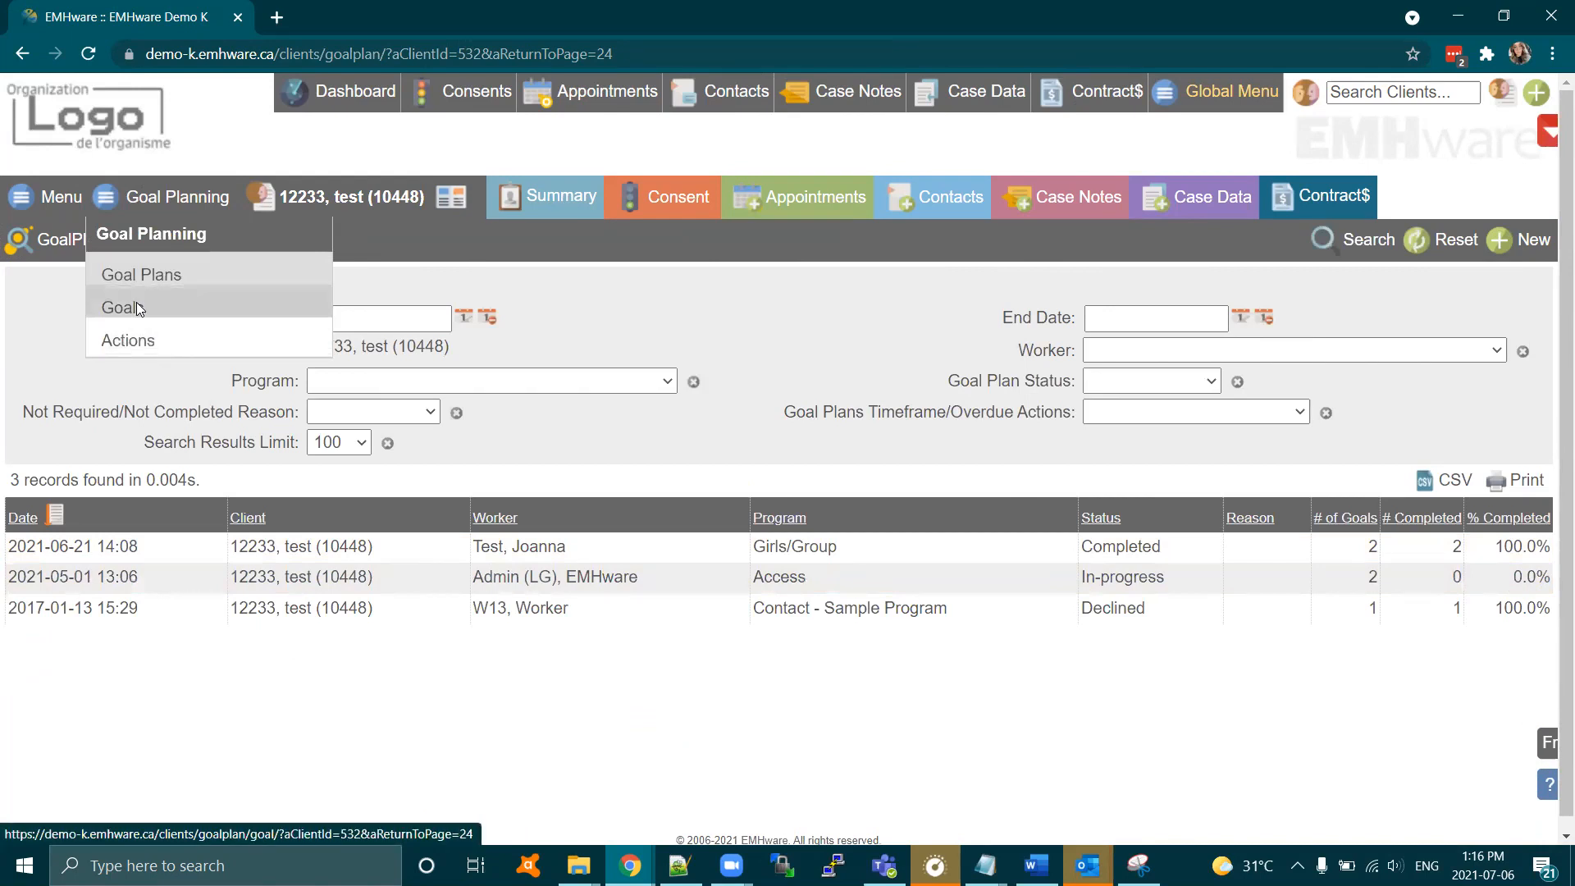
click(136, 306)
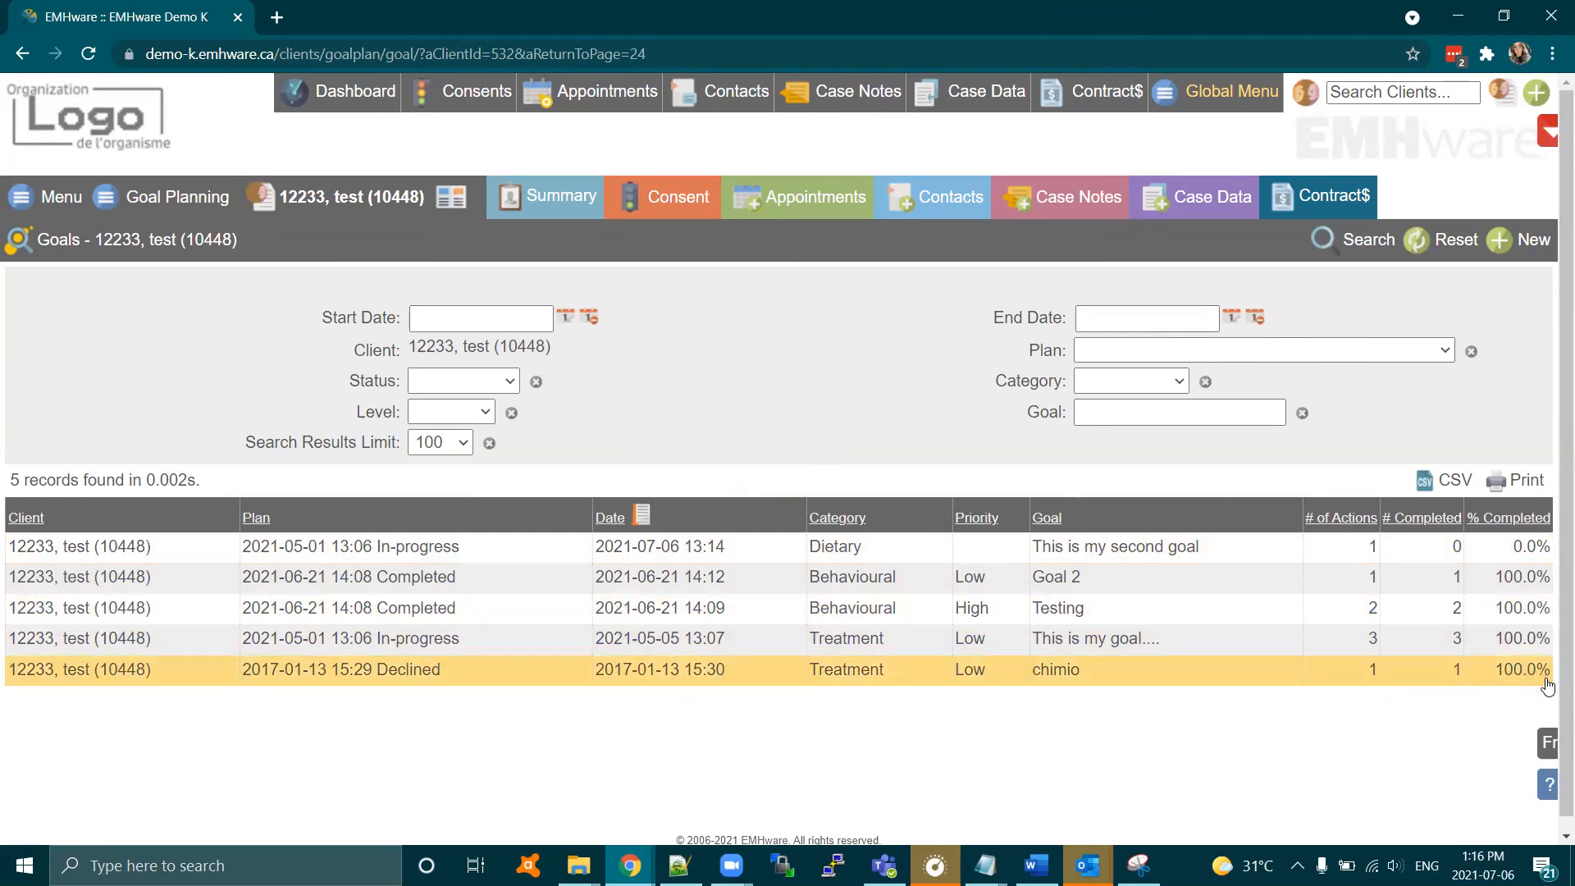
click(162, 205)
click(131, 332)
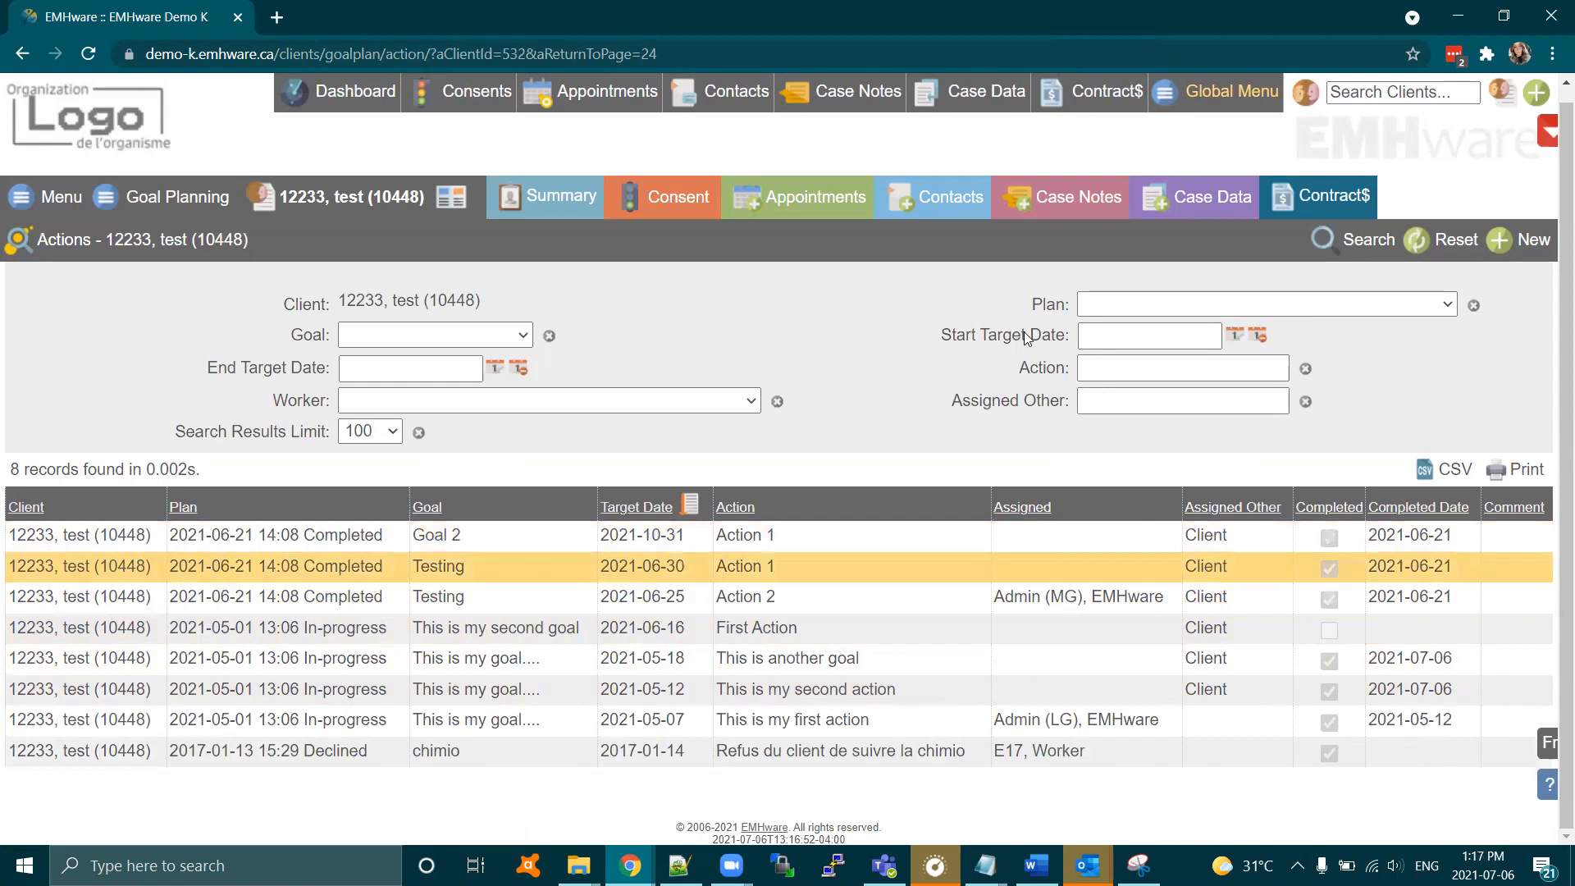
- Open the global Goal Planning area and view the goal categories in its administration settings
click(1165, 96)
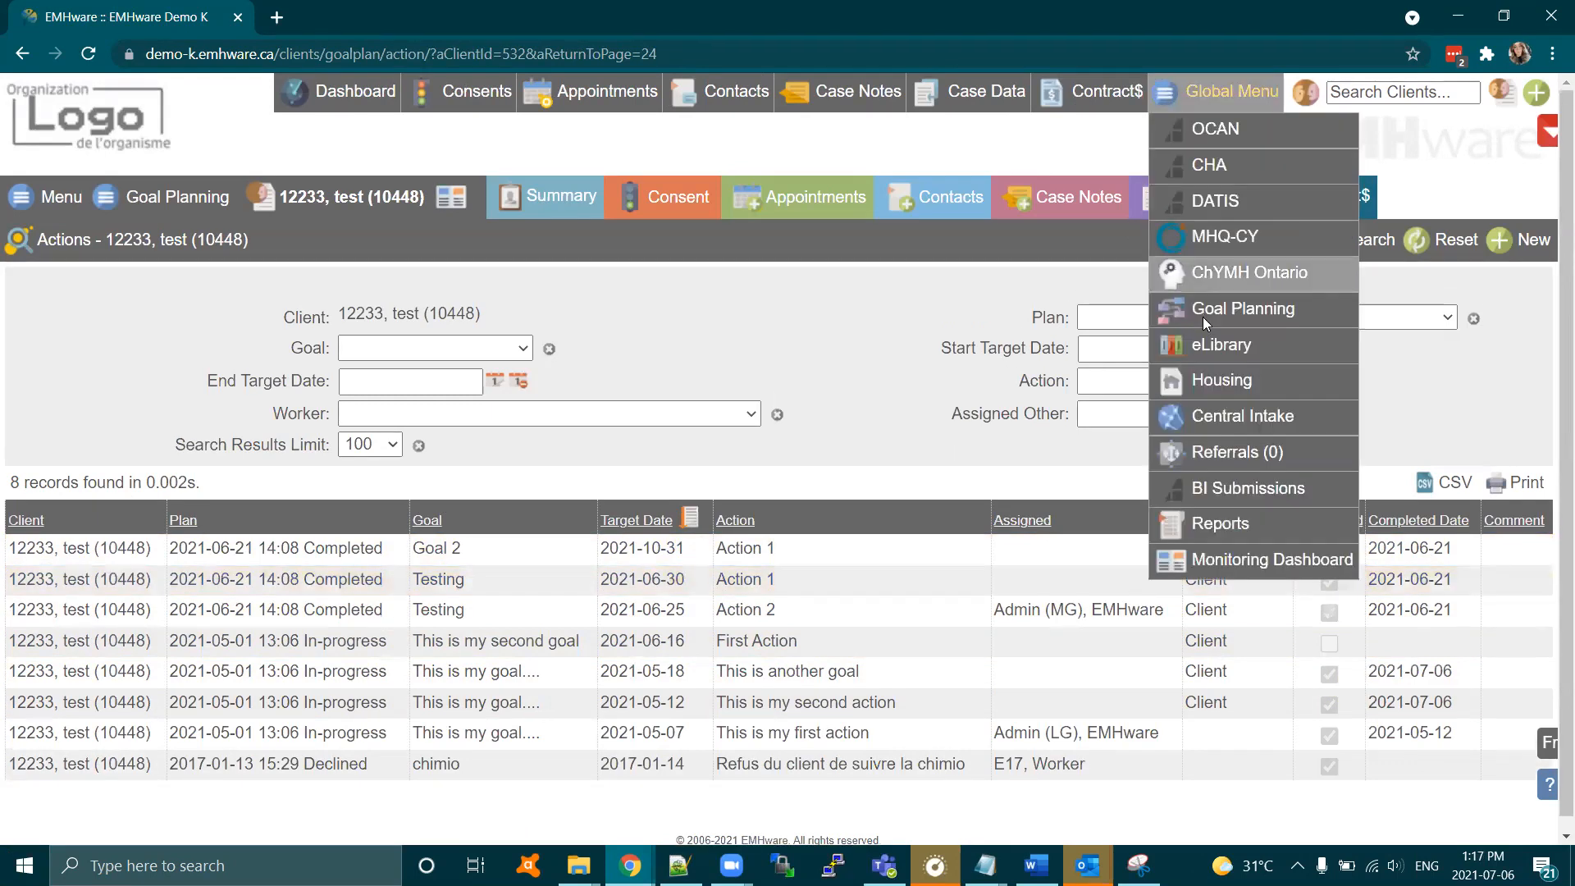
click(1202, 316)
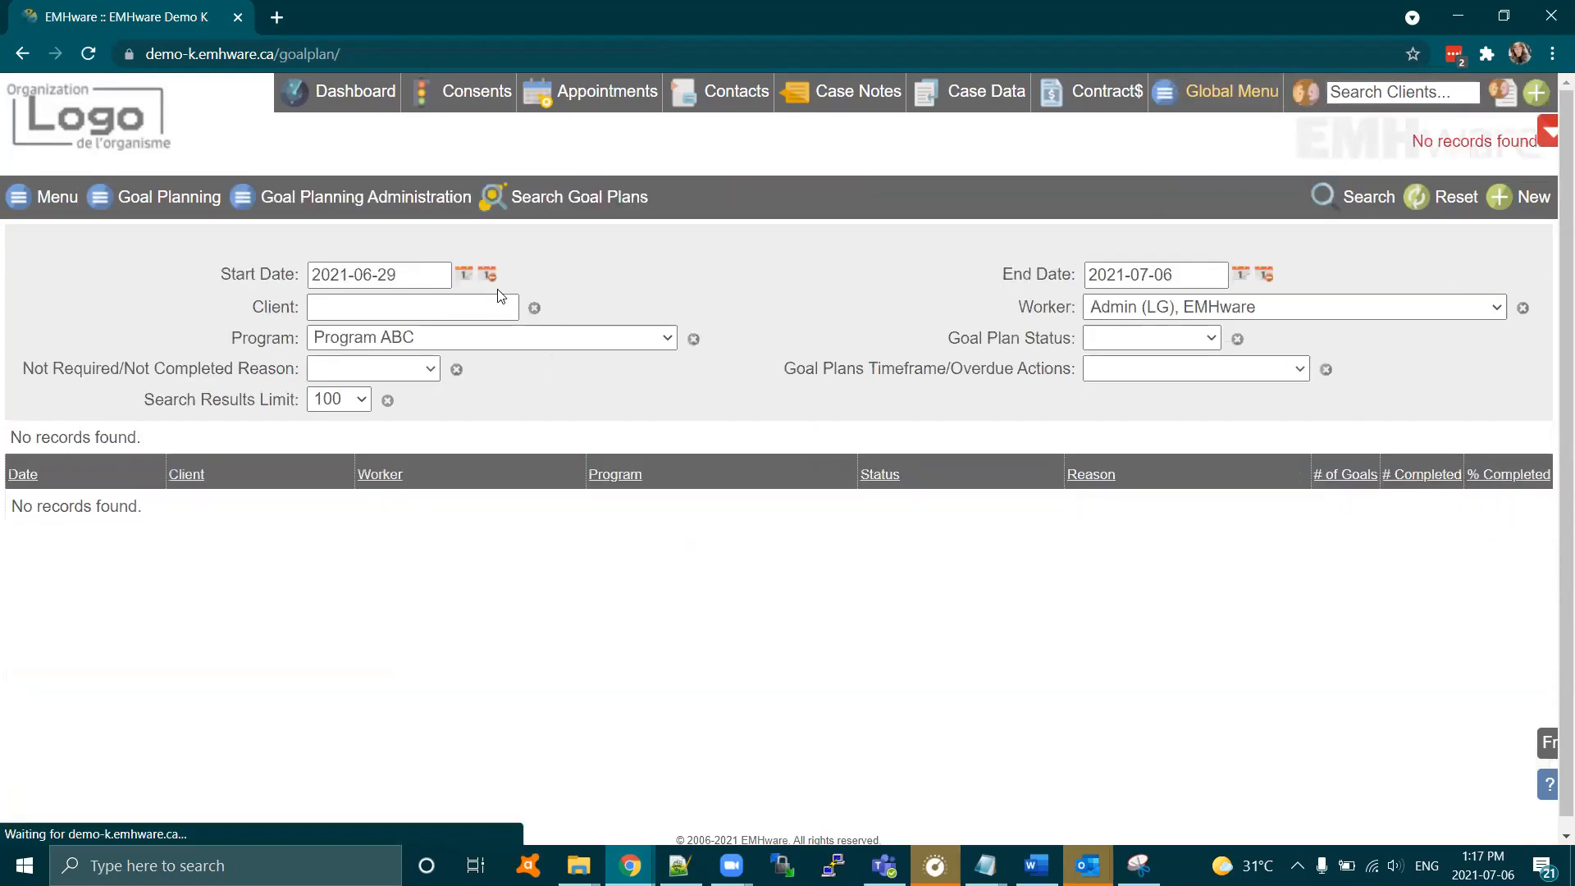
click(324, 198)
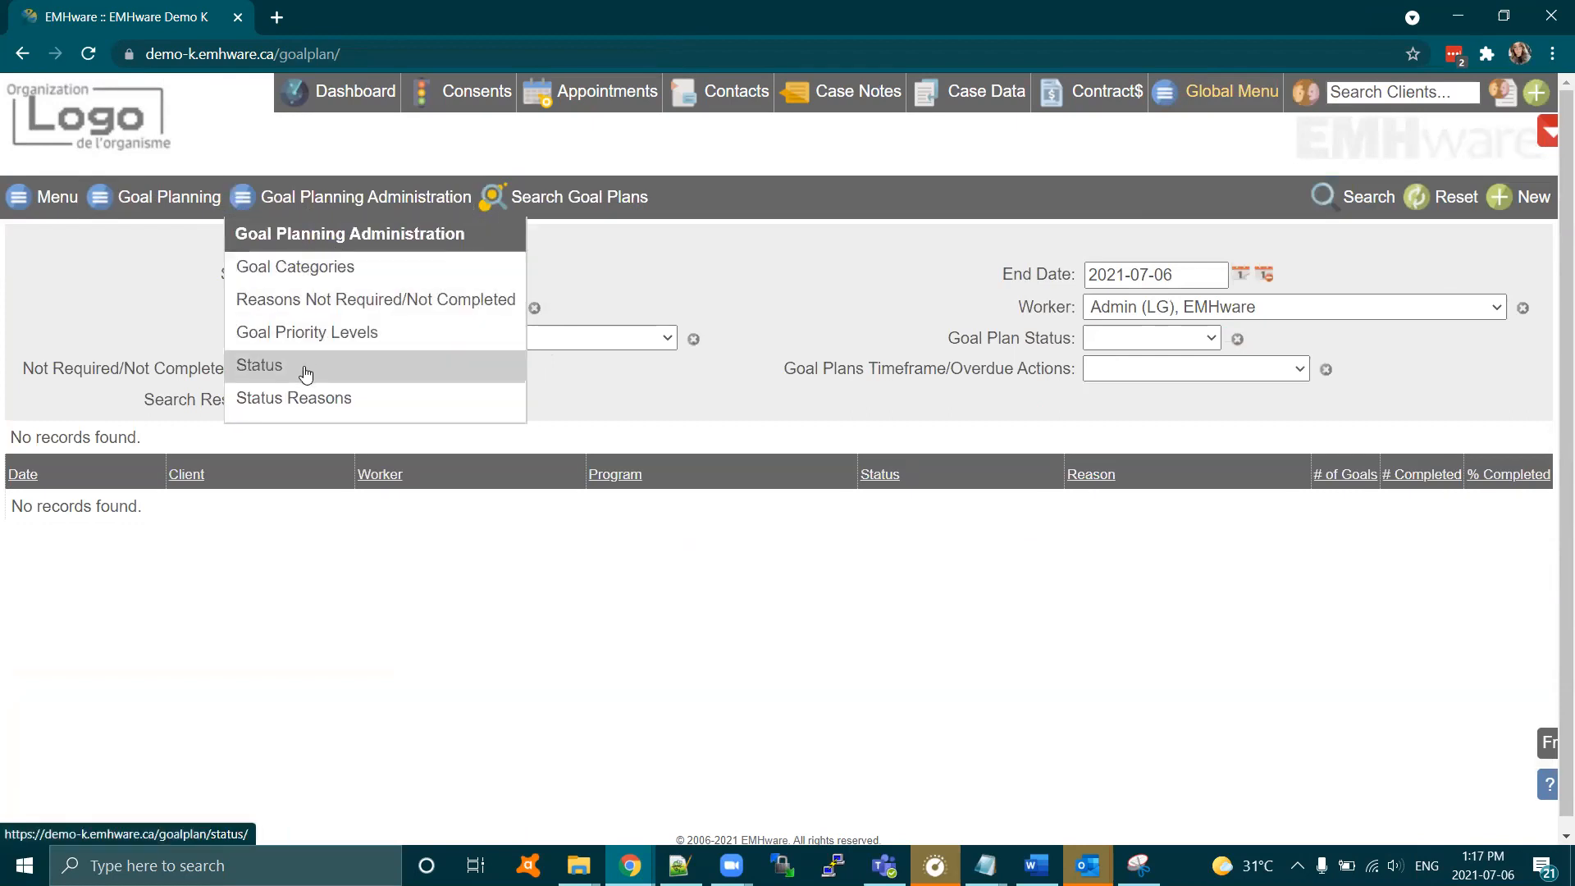
click(319, 278)
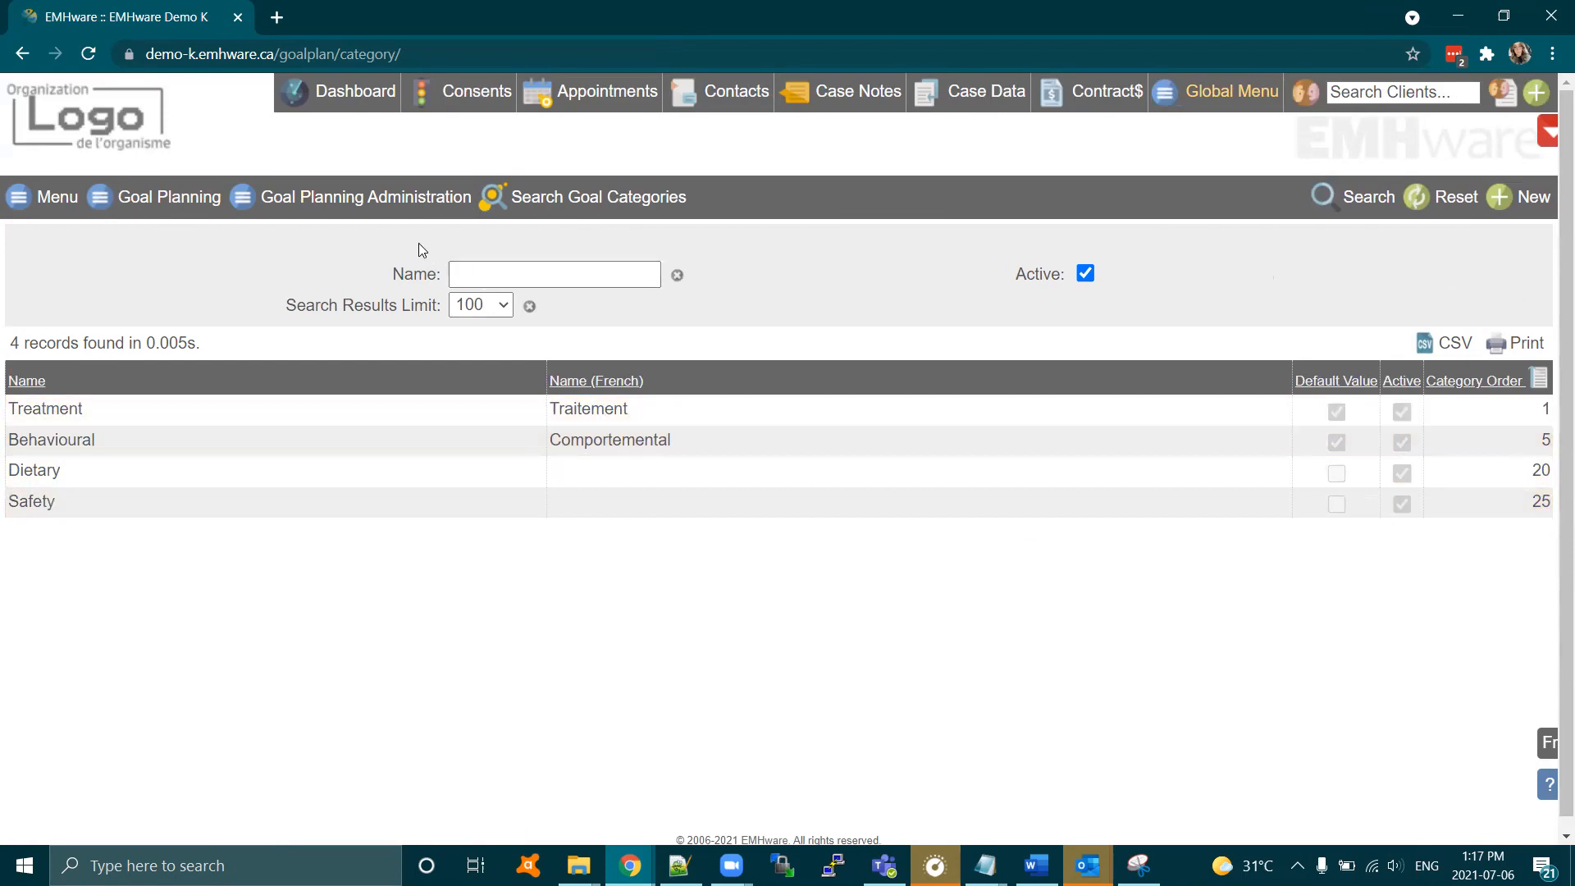
- Review the goal priority levels and the status list in the goal planning administration settings
click(382, 206)
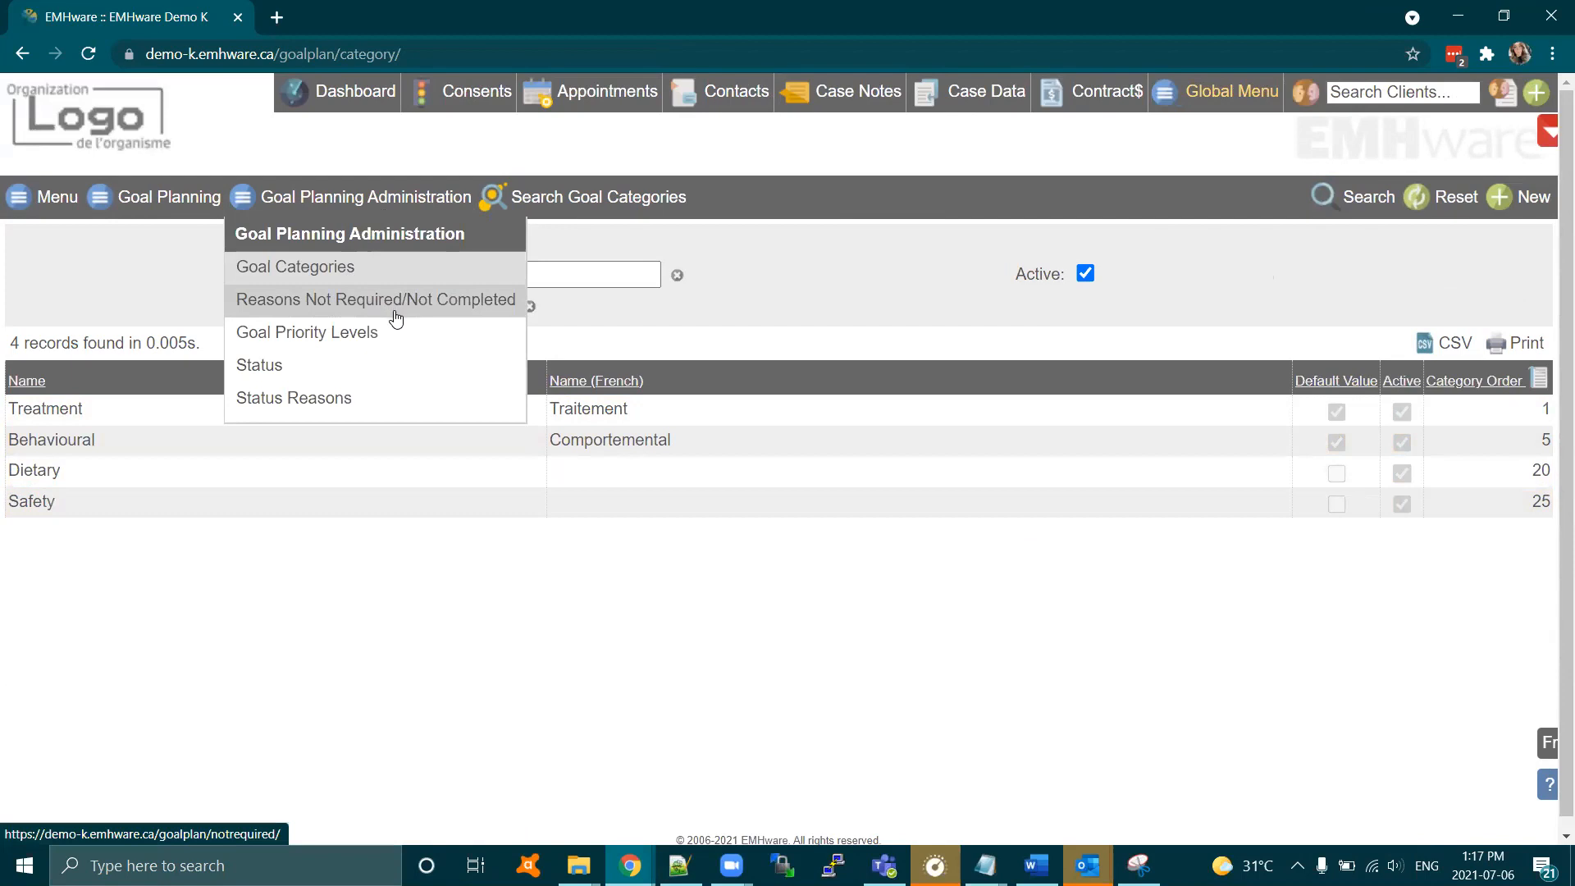
click(337, 348)
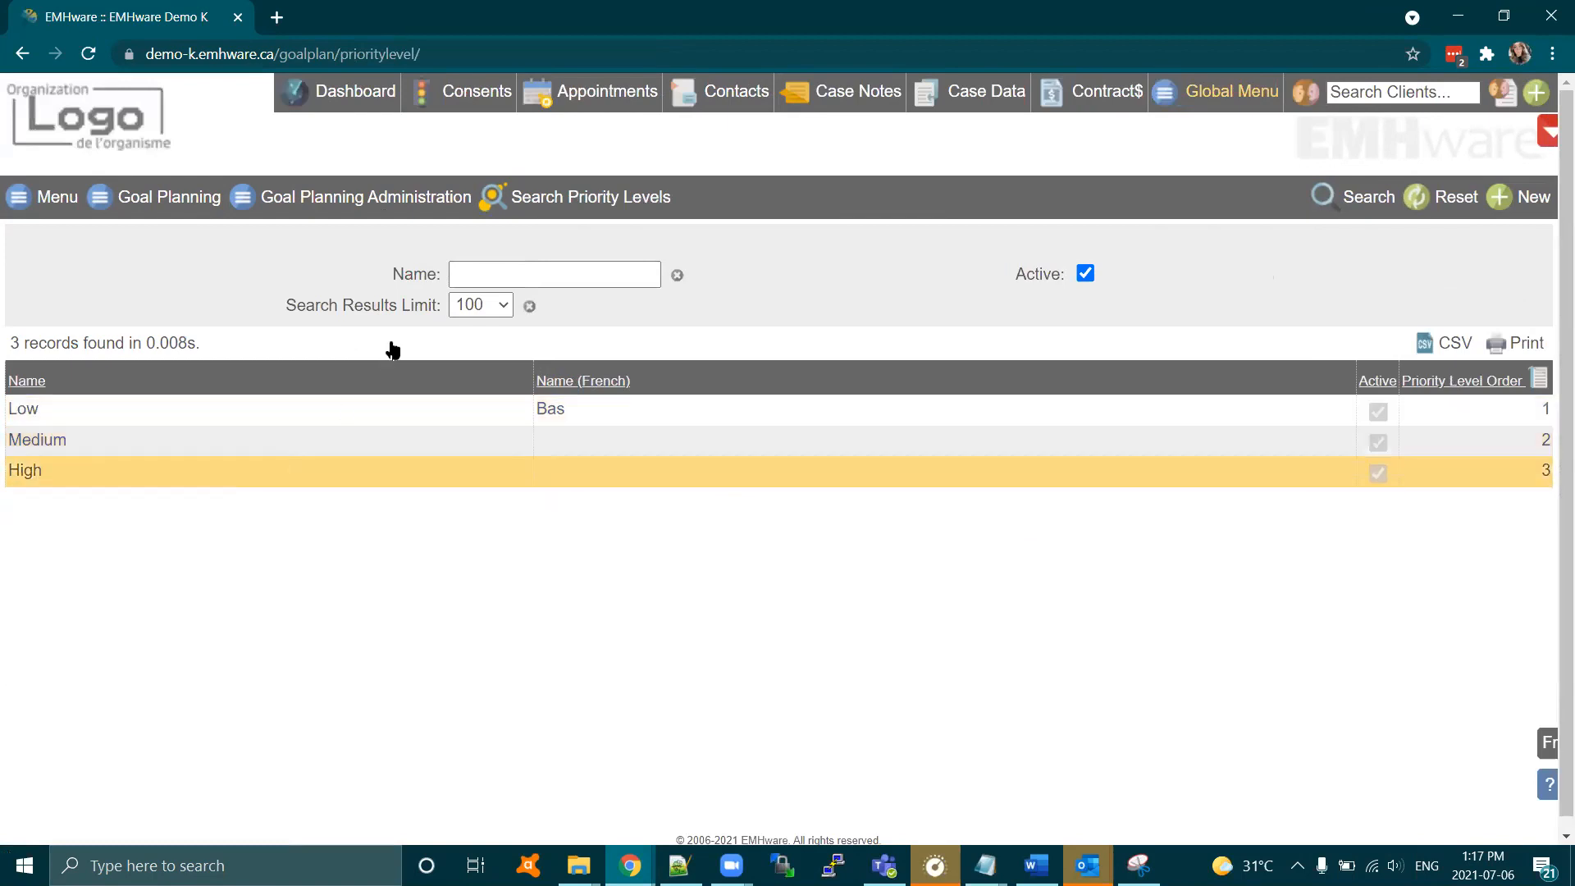
click(388, 215)
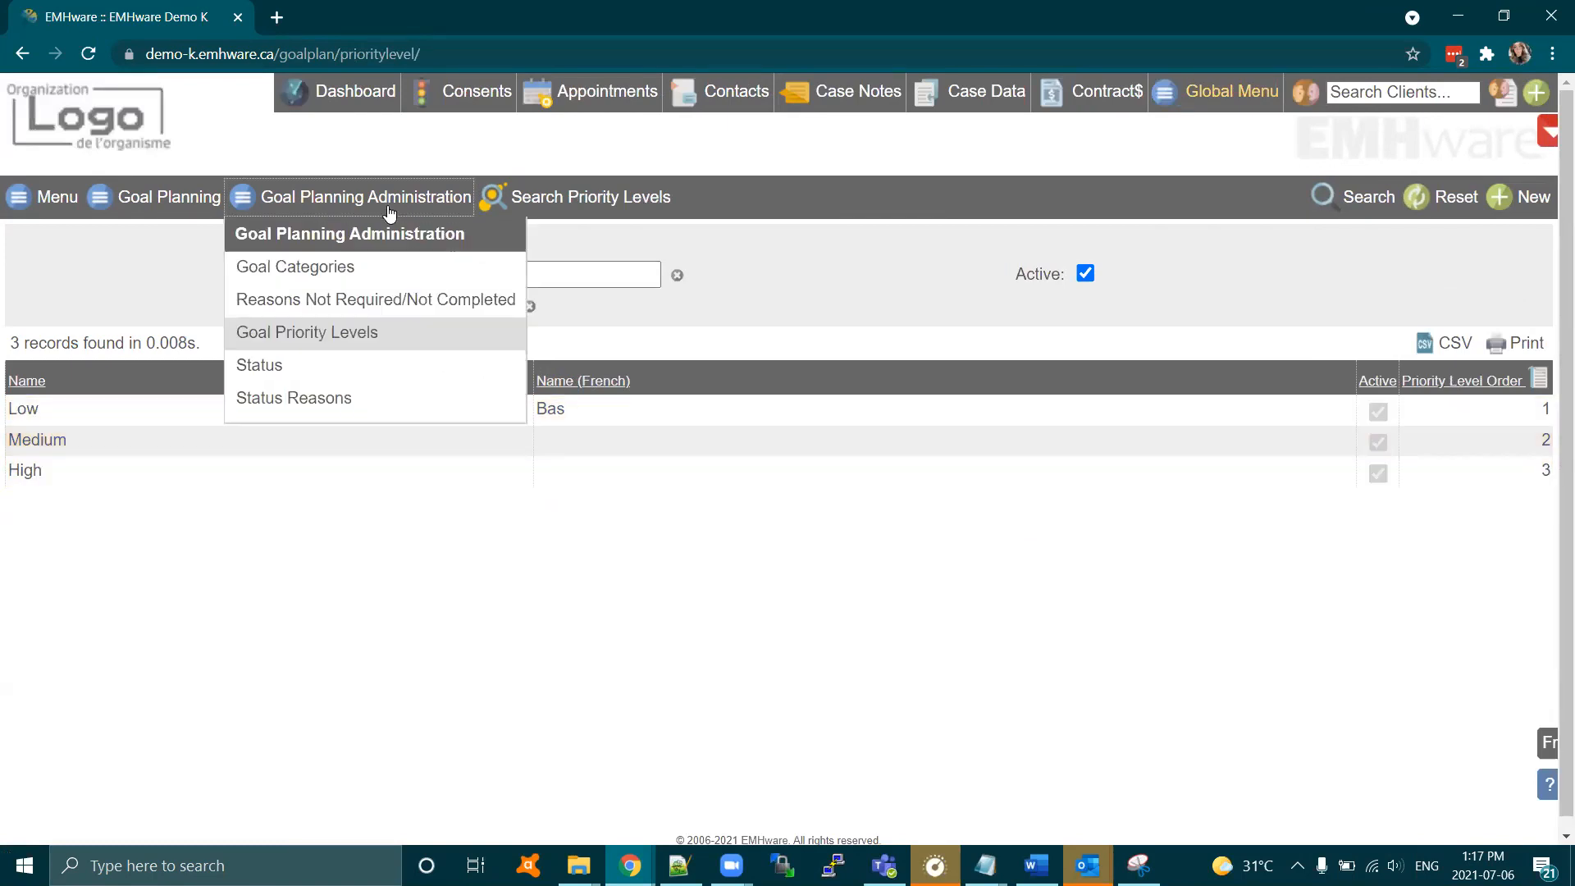
click(256, 368)
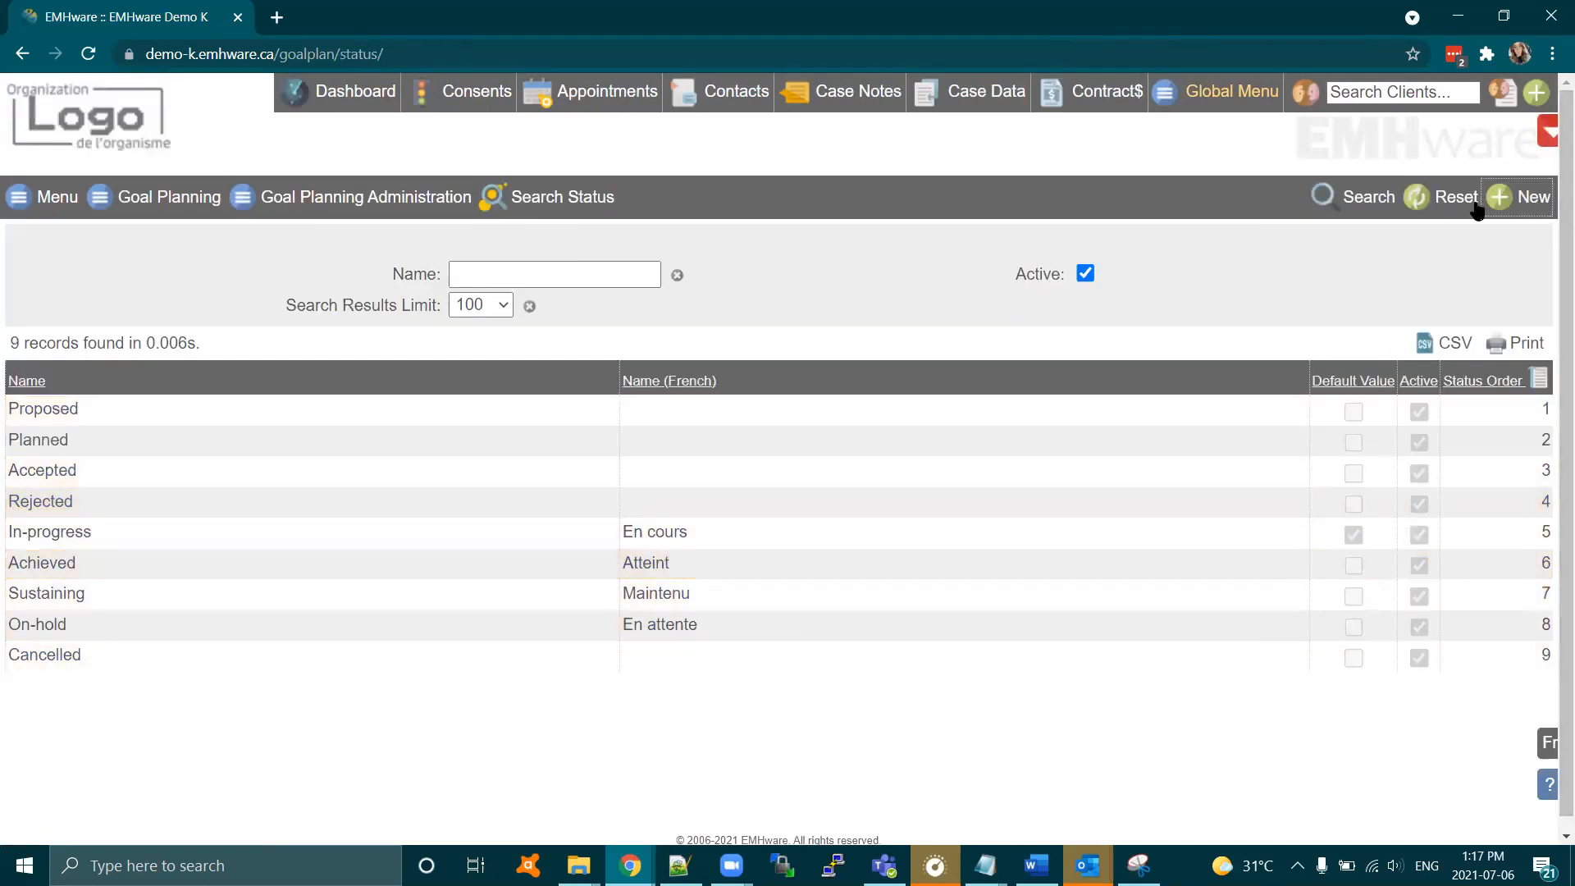
- Open a blank entry form for a new goal planning status and examine its fields
click(1501, 200)
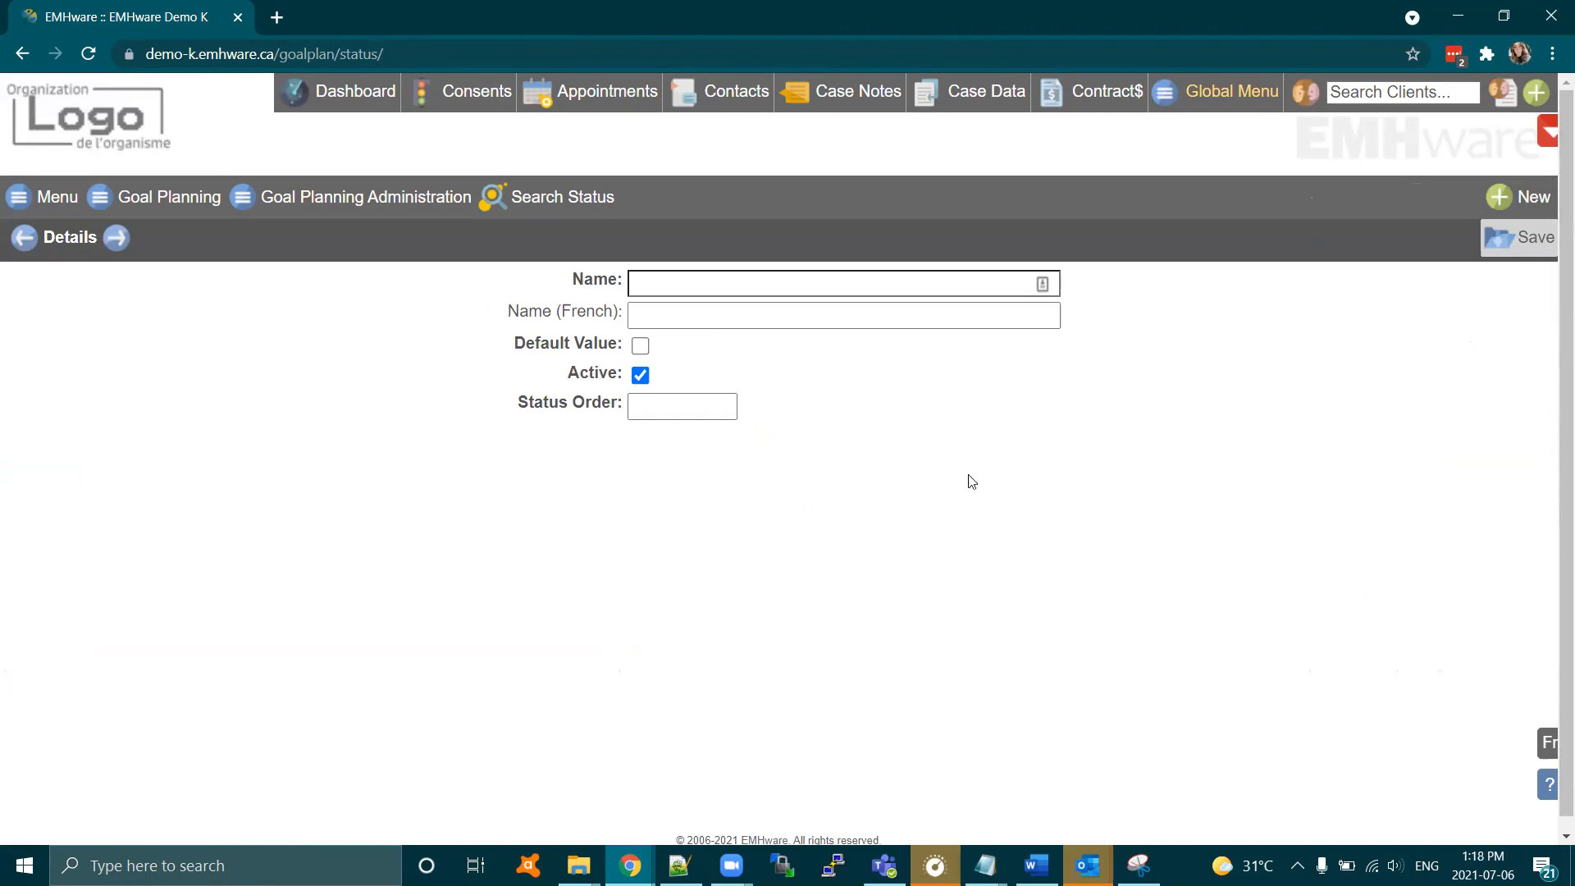
click(338, 204)
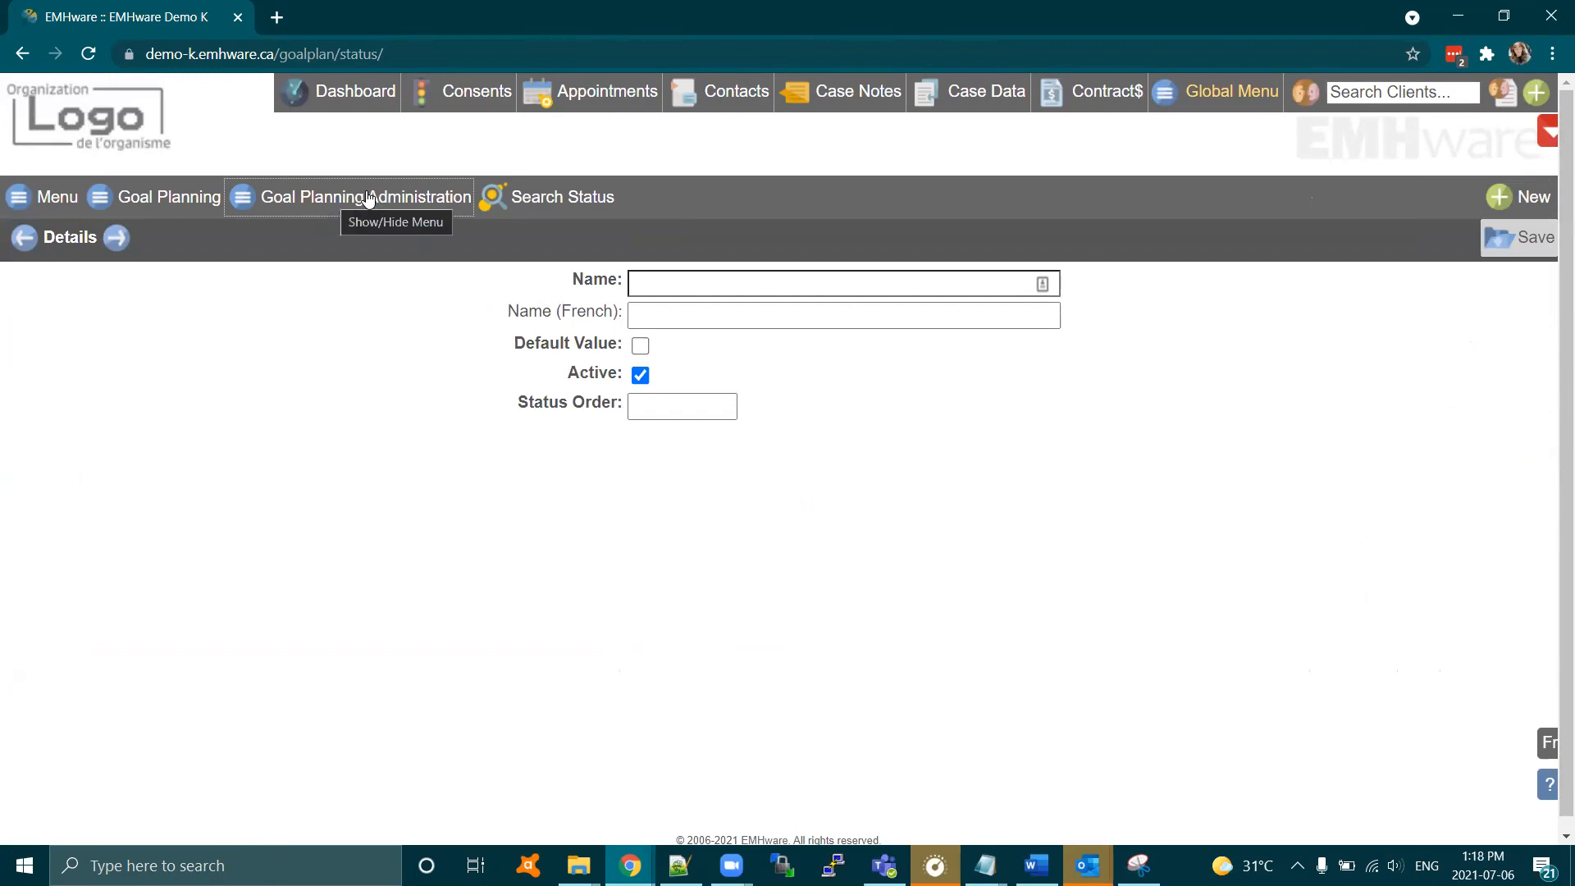
click(890, 422)
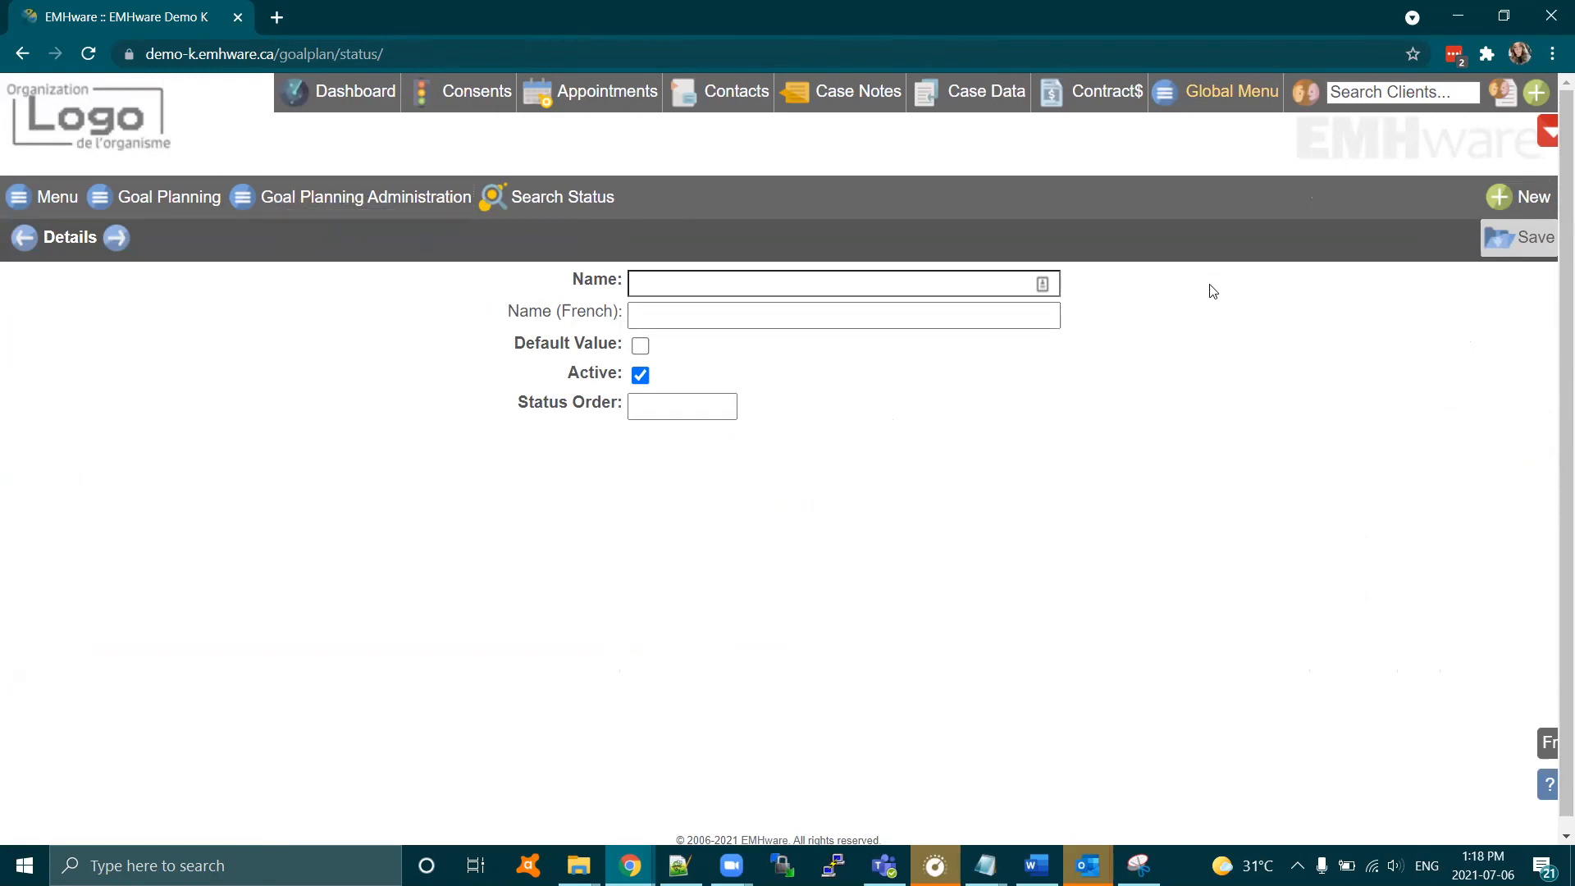
- Return to the global goal plans, reset the search filters and search for plans by the worker Admin (LG), EMHware
click(1169, 96)
click(1174, 310)
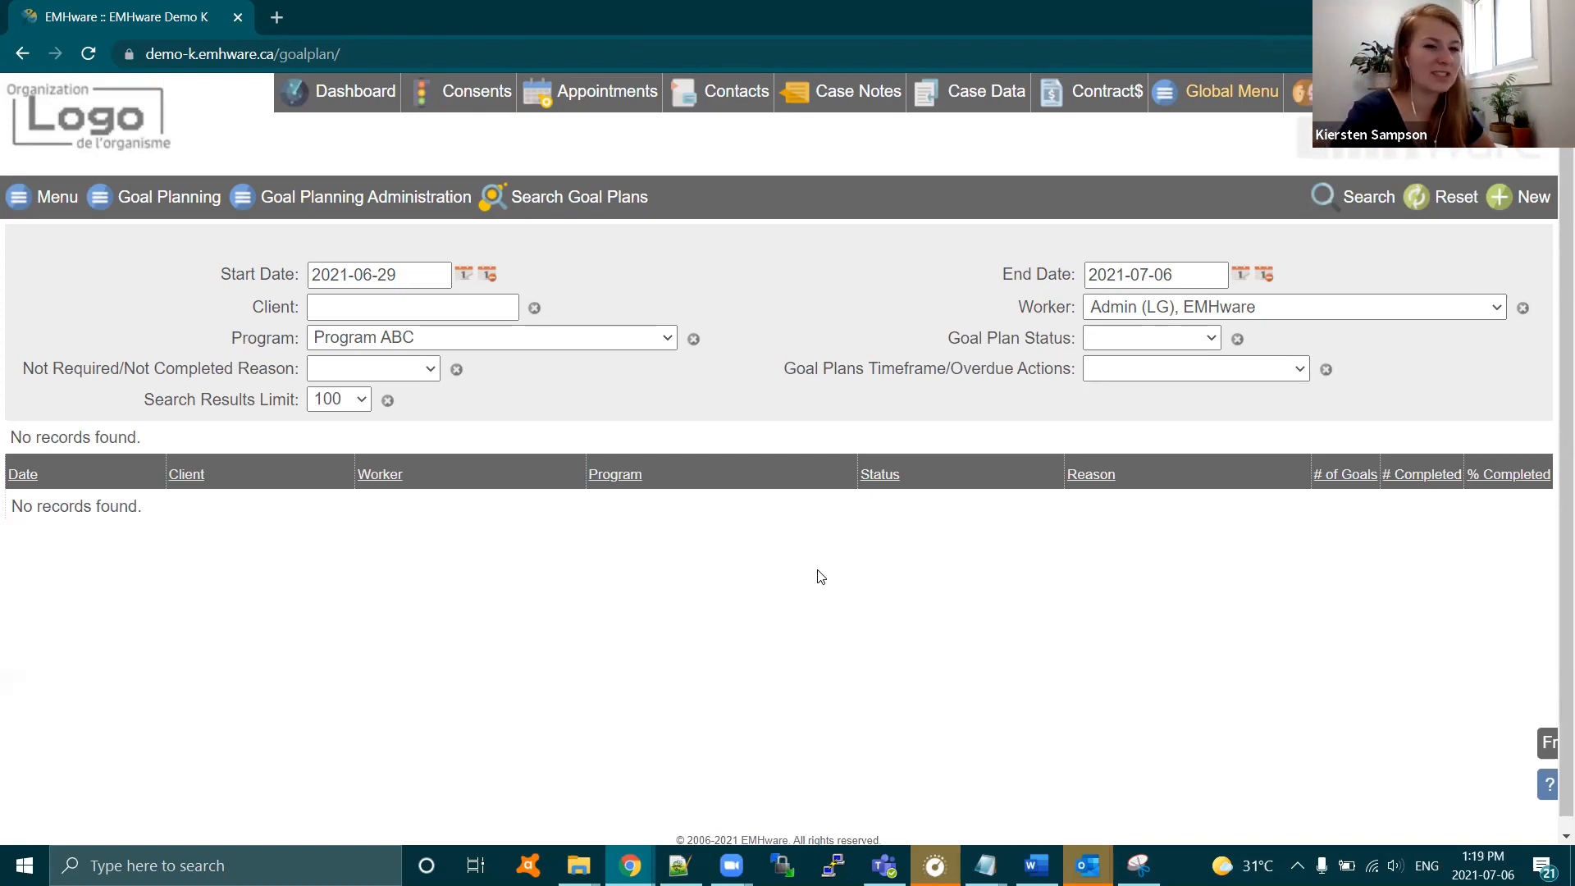
click(1343, 204)
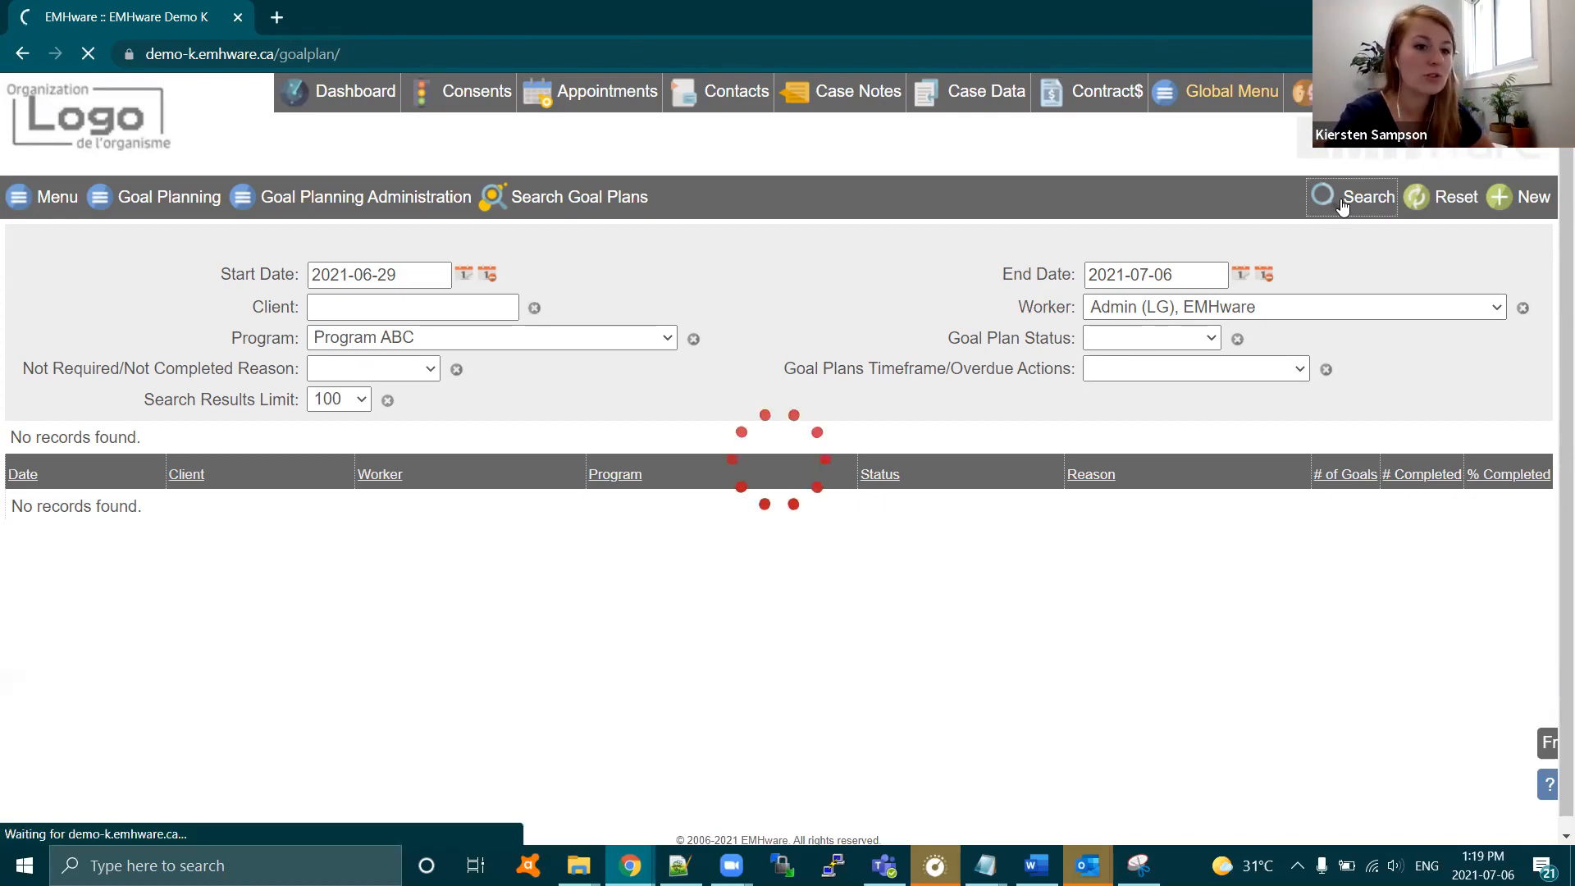
click(1453, 201)
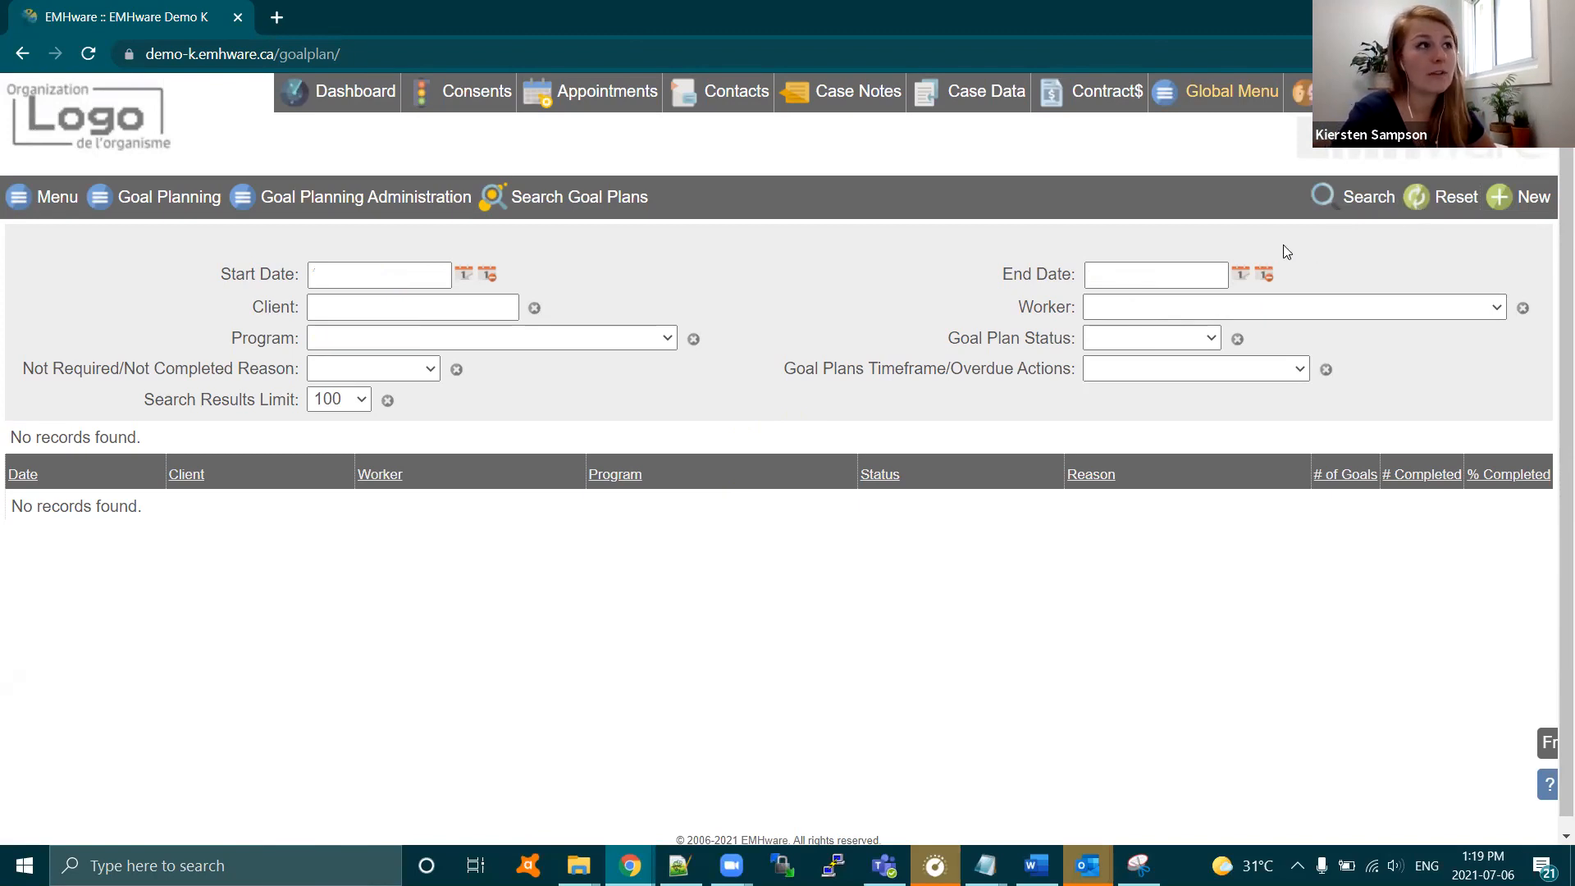
click(1263, 306)
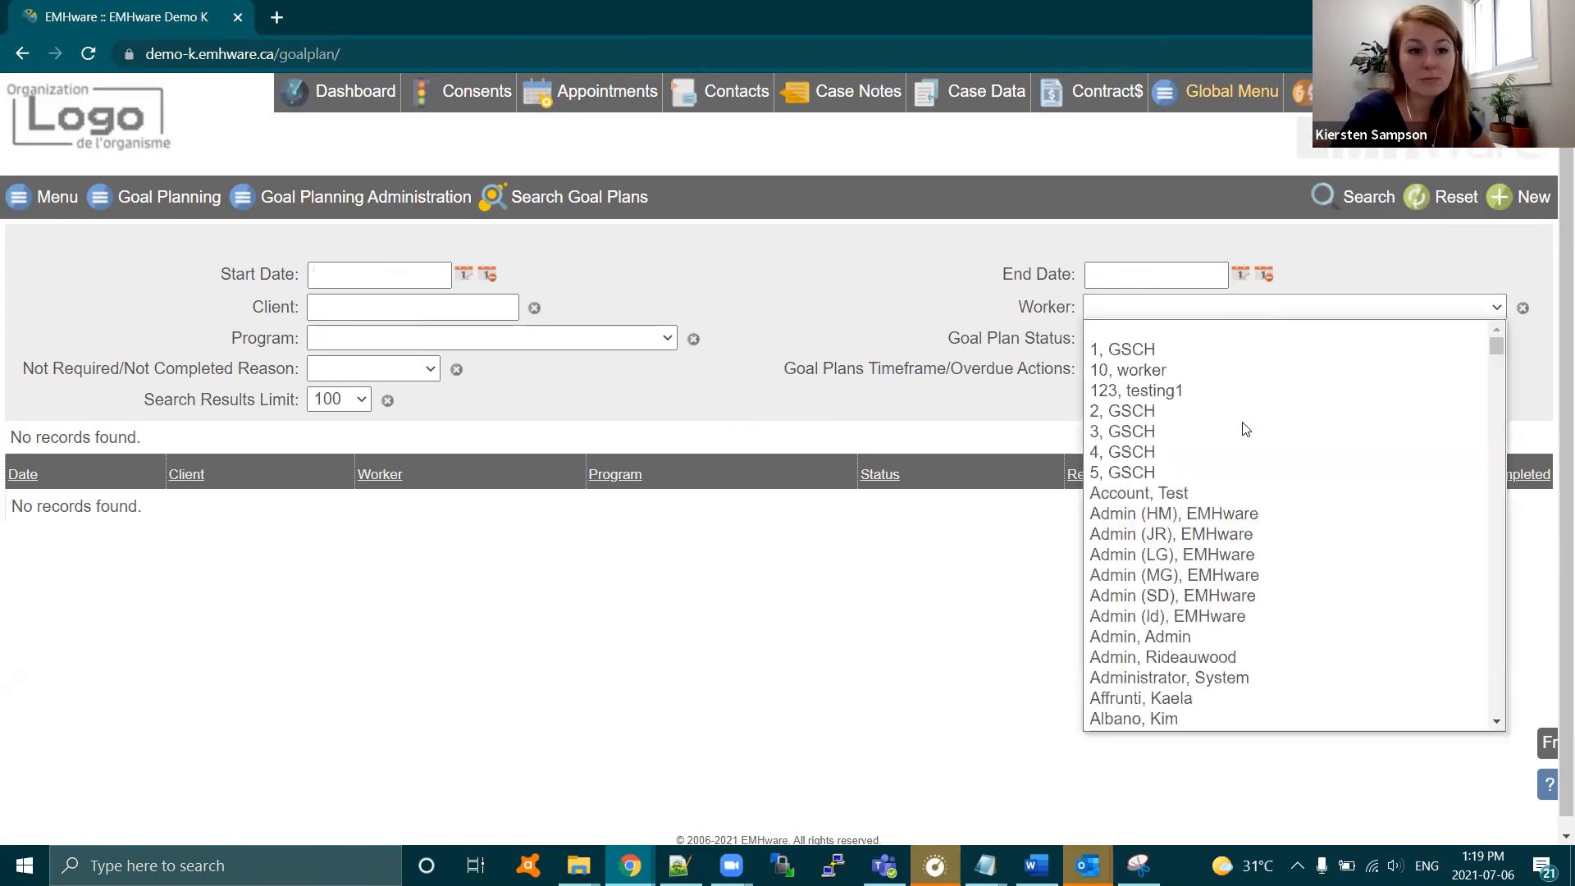
click(1205, 557)
click(1318, 215)
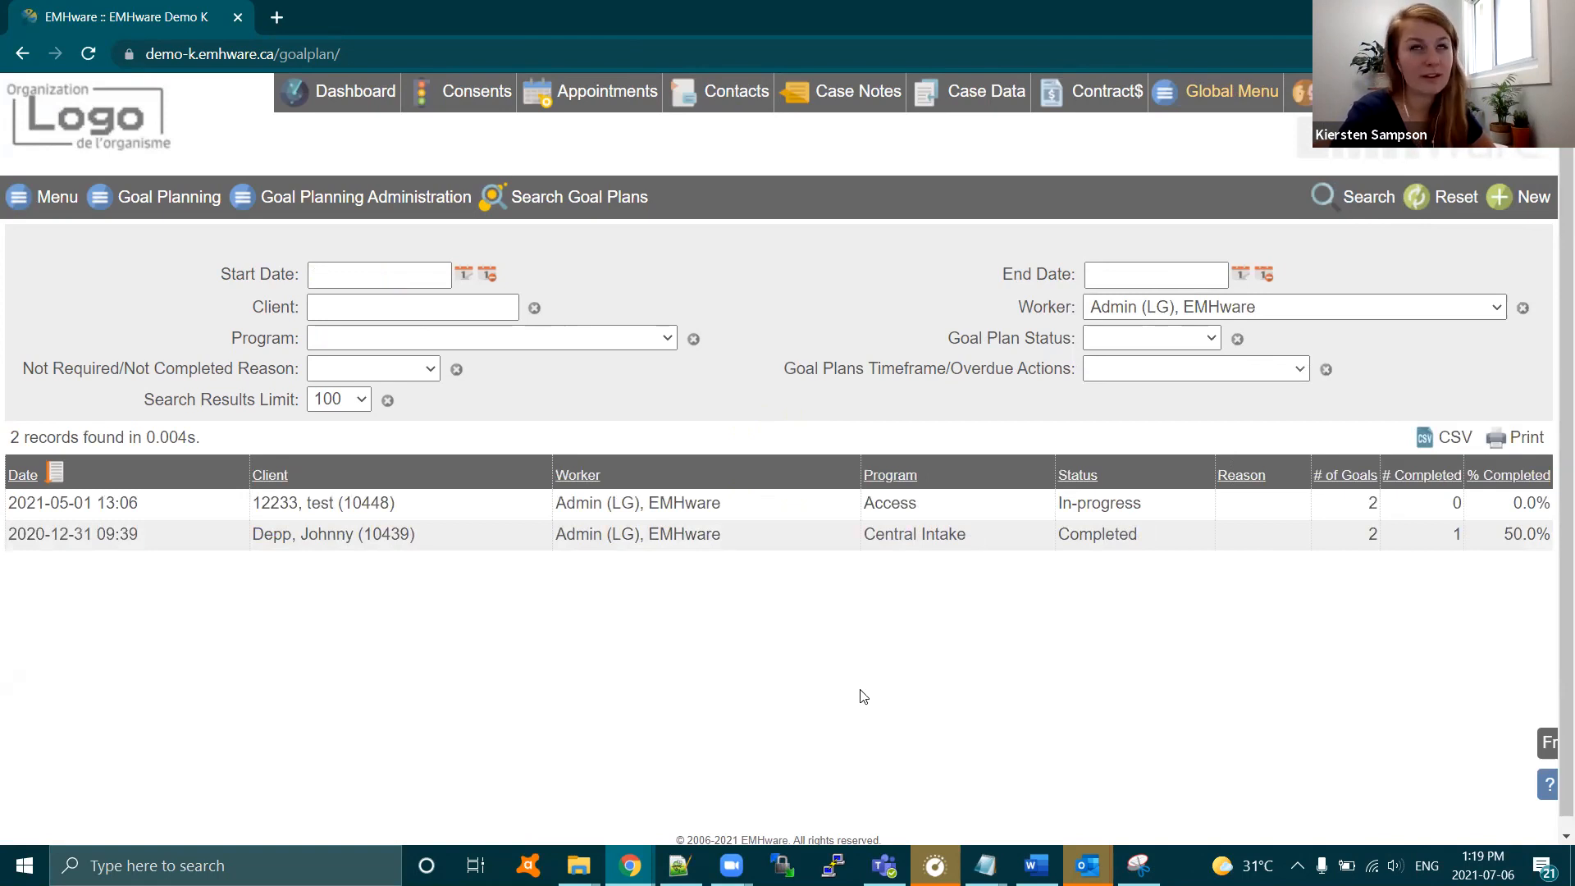
- Open the in-progress Access plan, go from it to the client's record, and reopen the same plan from the client's goal plan list
click(898, 503)
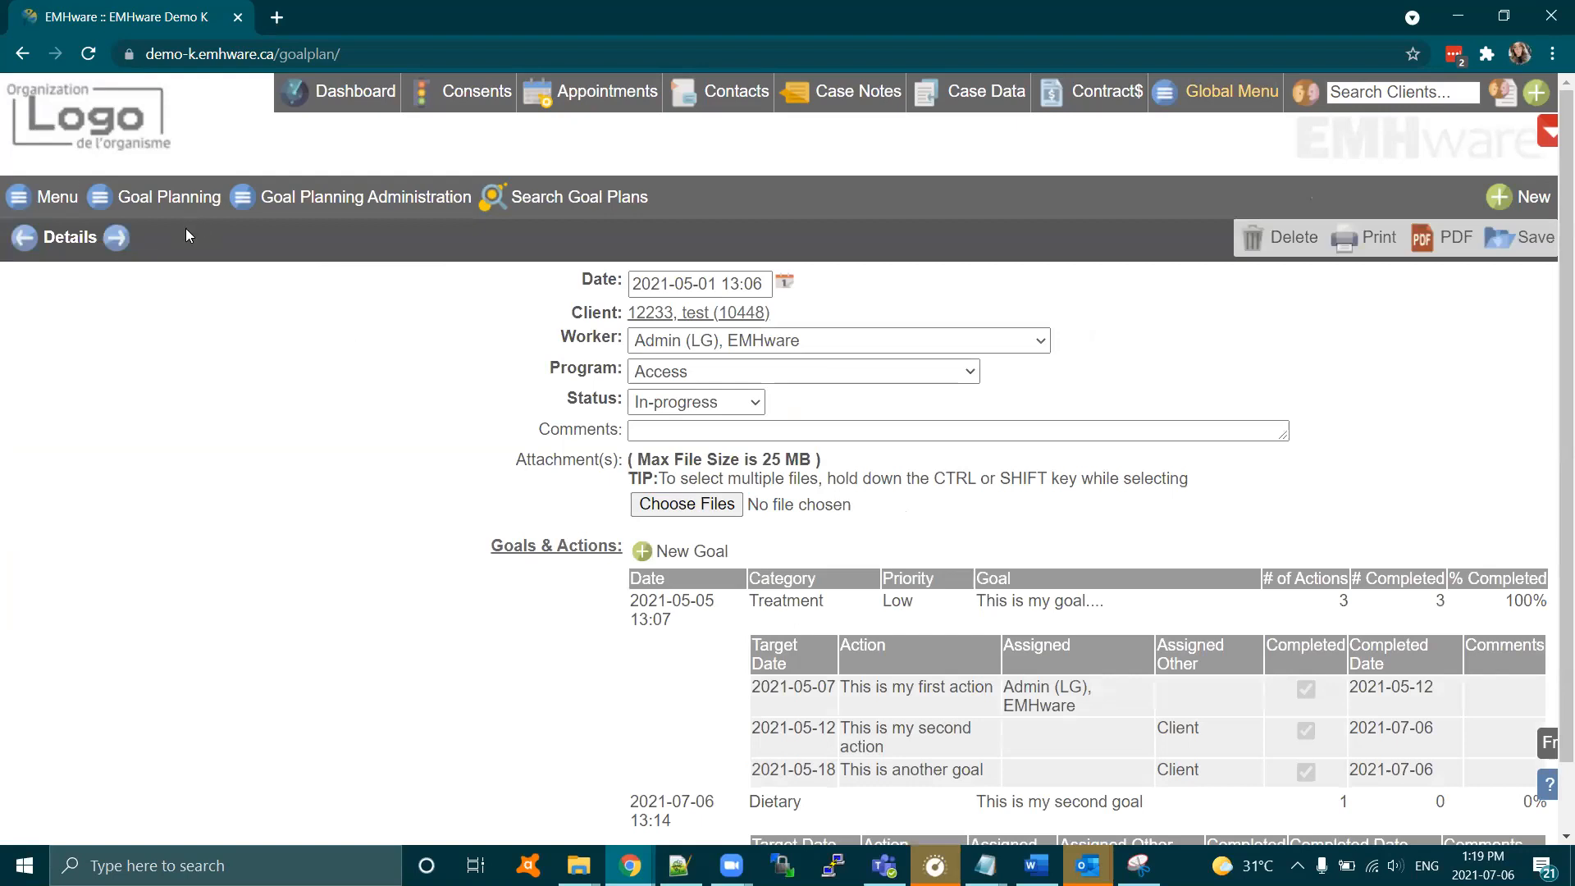
click(157, 205)
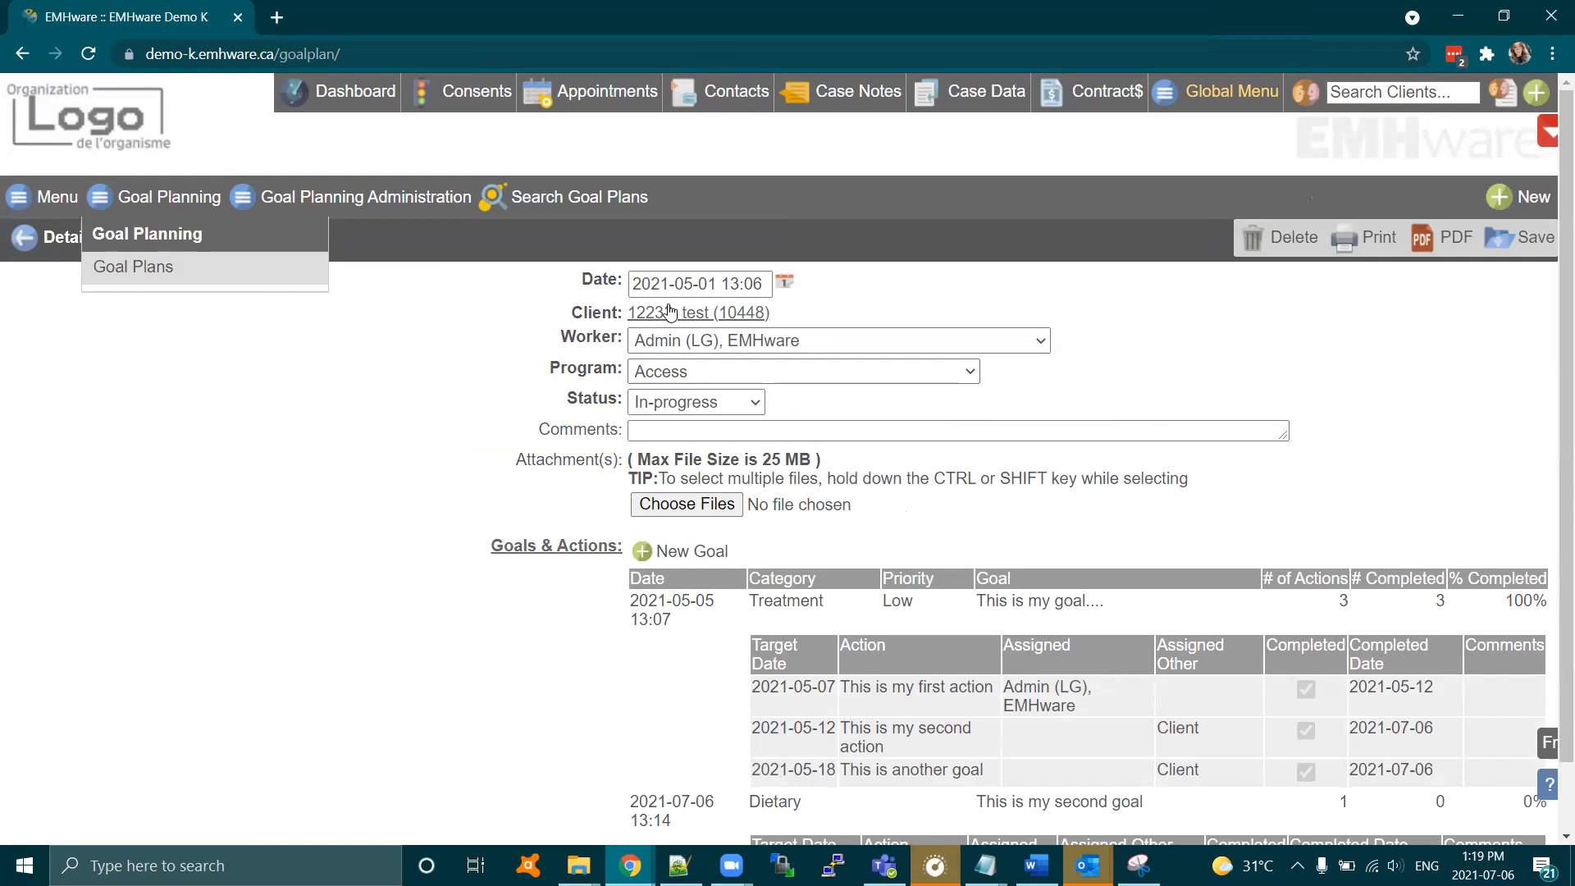
click(712, 321)
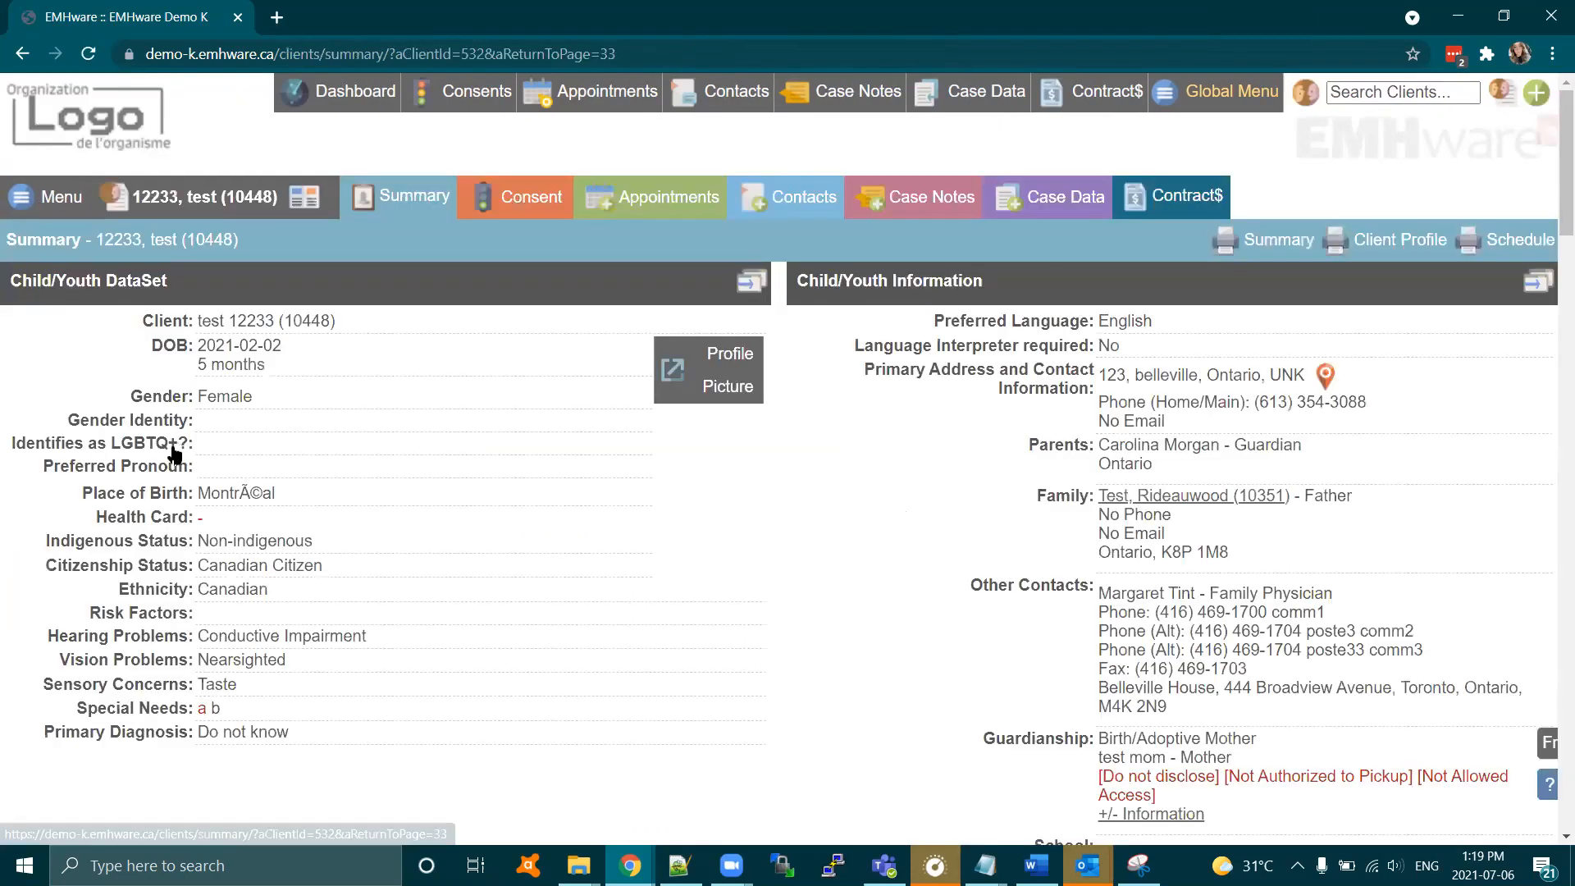
click(170, 437)
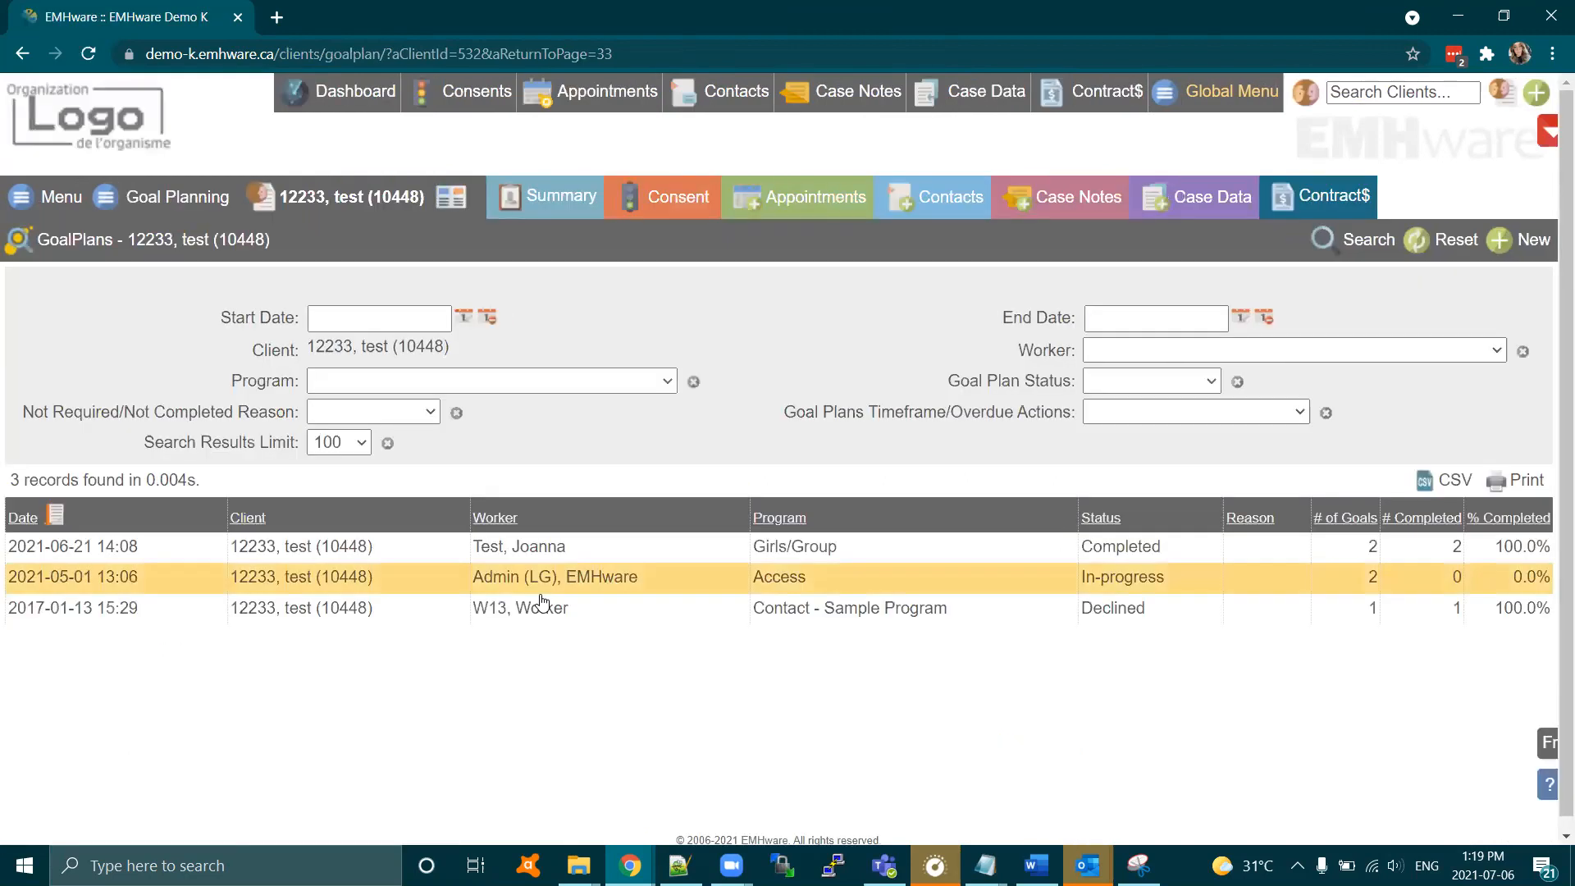
click(801, 586)
- List the client's actions and open Action 1 of the Testing goal, with target date 2021-06-30
mouse_move(137, 193)
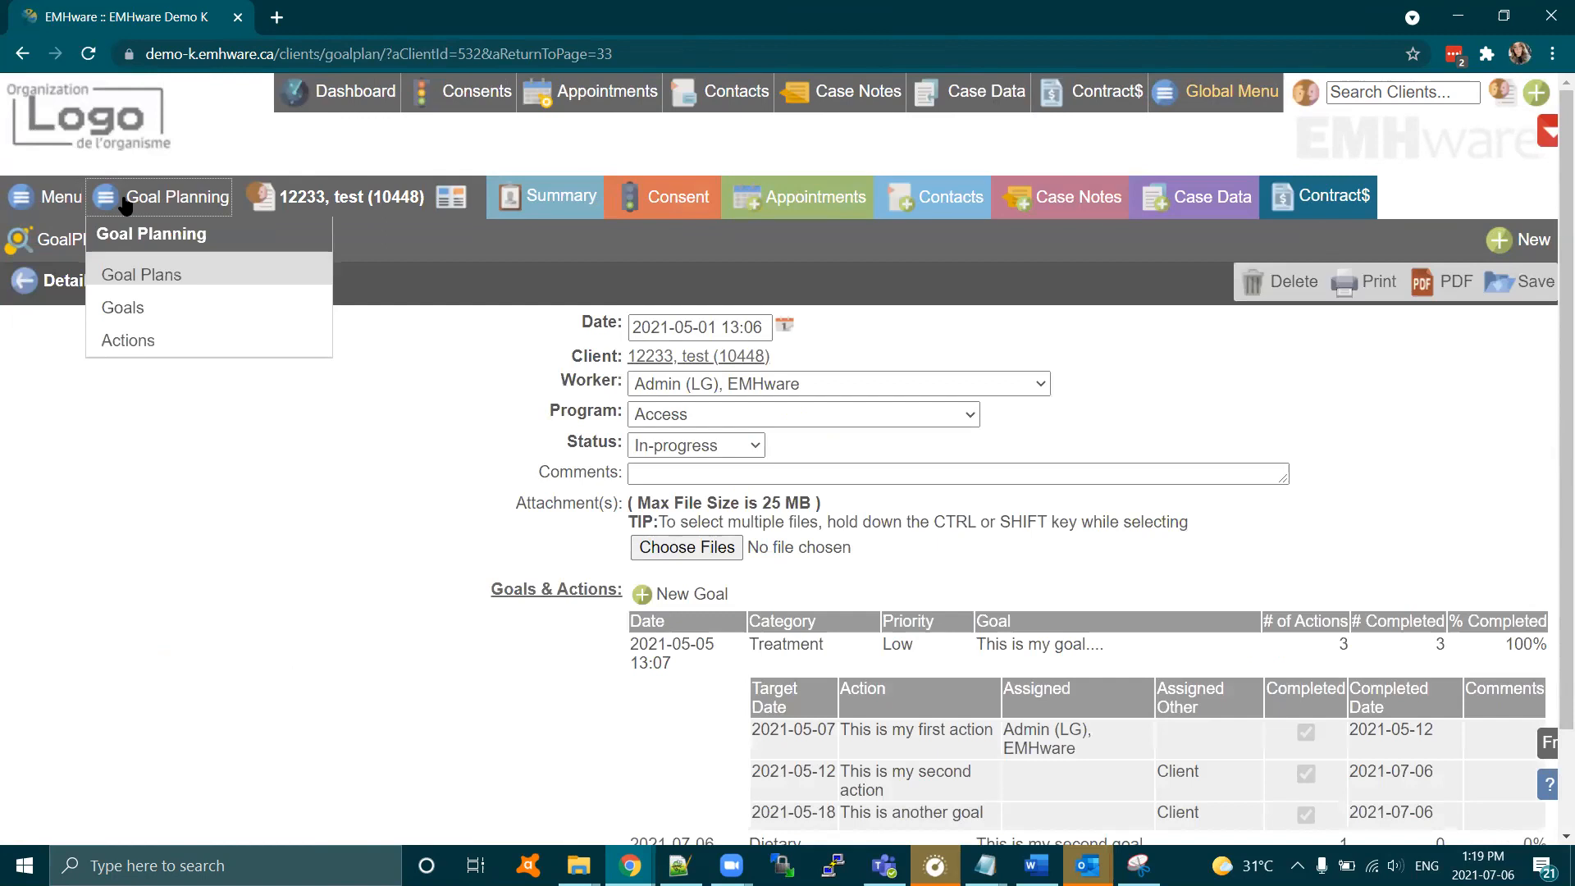
click(125, 338)
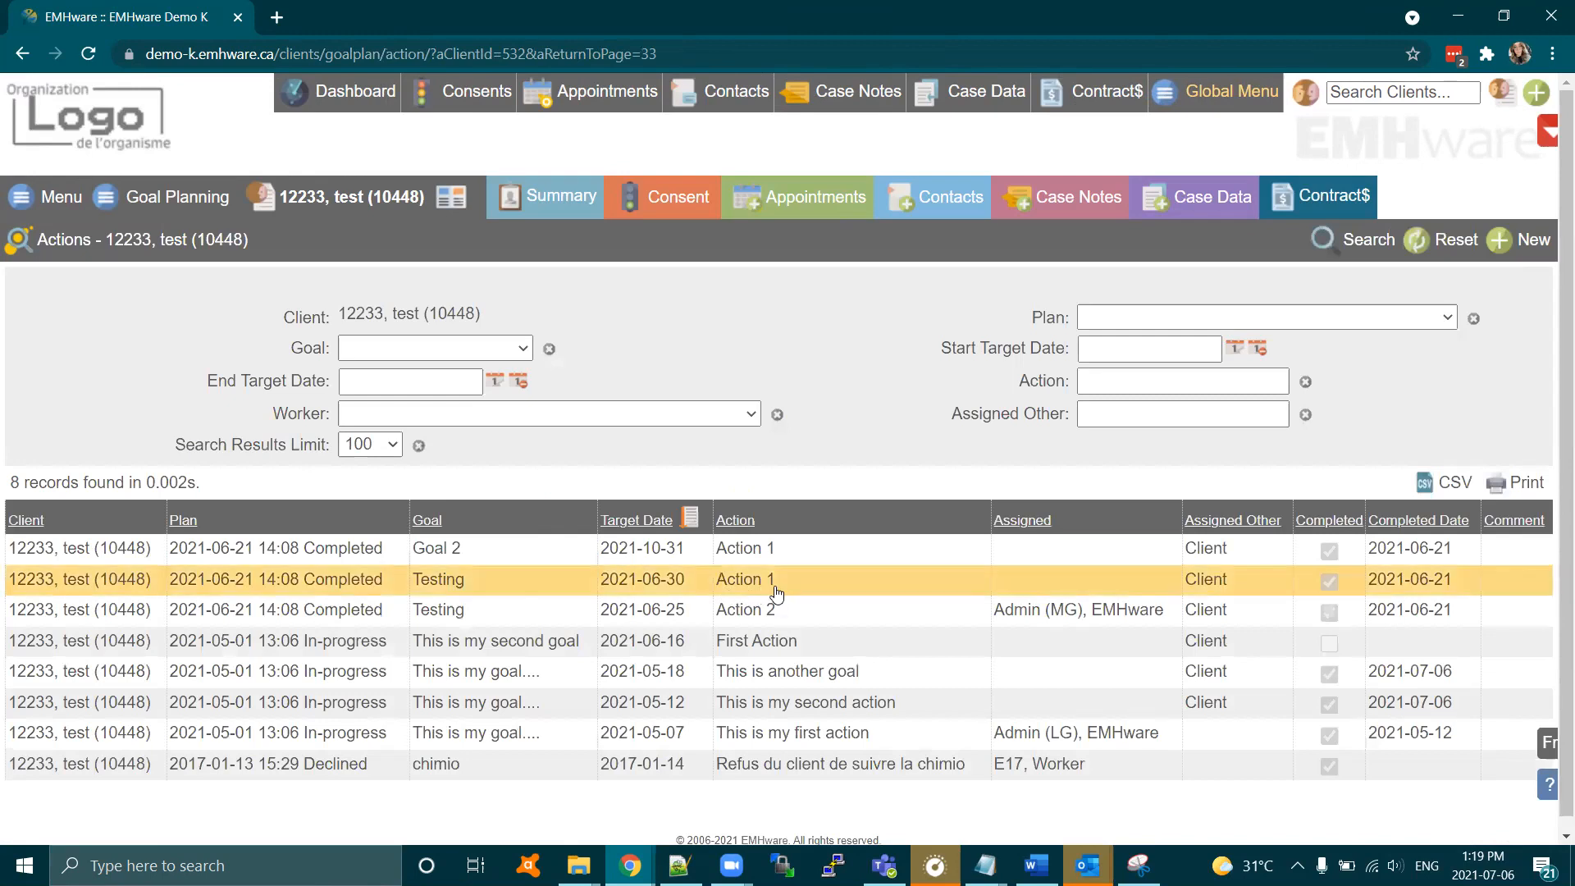
click(774, 584)
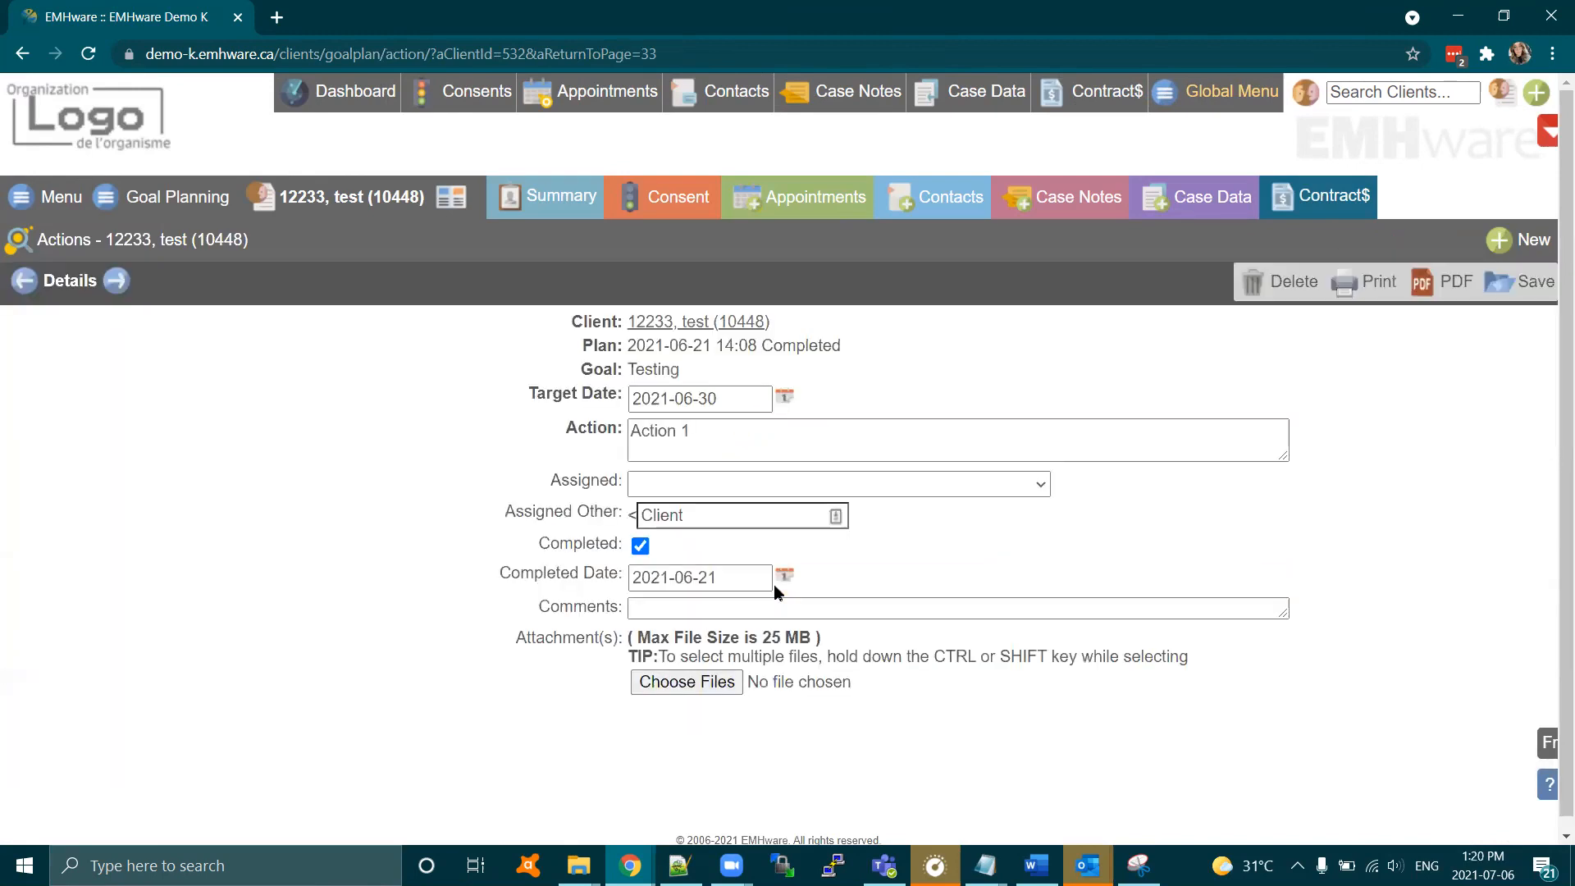